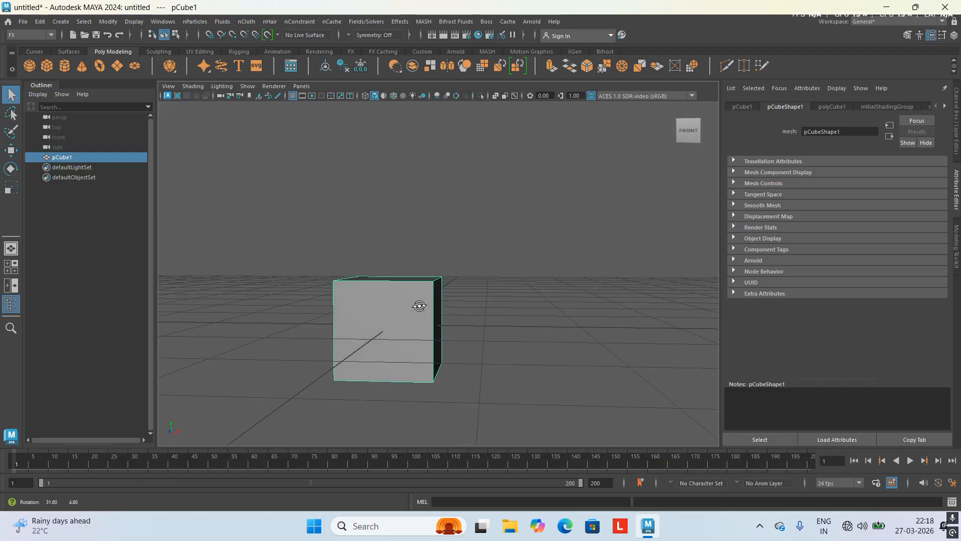
Step: Delete the existing cube and create a polygon sphere at the origin
{"action": "key", "text": "Delete"}
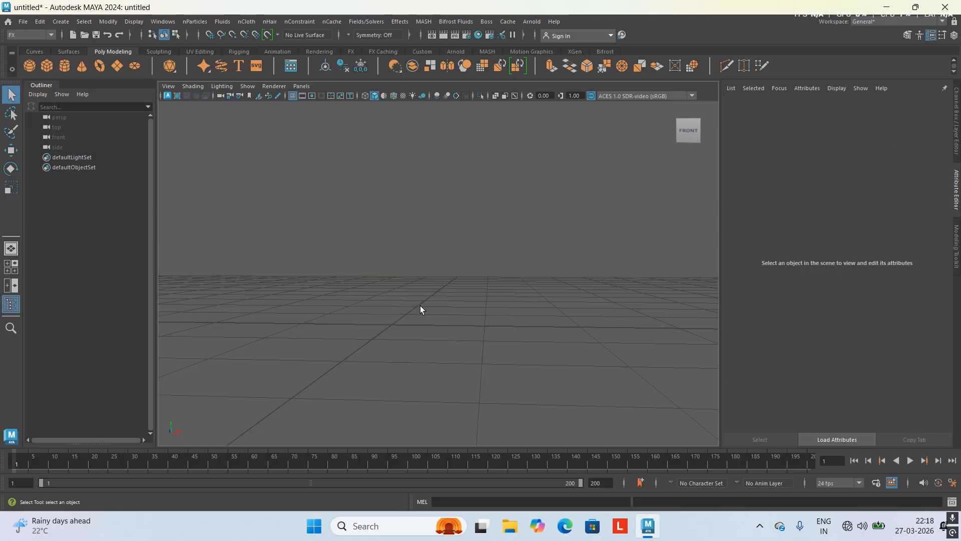
{"action": "left_click_drag", "start_coordinate": [409, 298], "coordinate": [408, 293], "text": "alt"}
{"action": "right_click_drag", "start_coordinate": [409, 294], "coordinate": [401, 271], "text": "alt"}
{"action": "right_click", "coordinate": [411, 182], "text": "shift"}
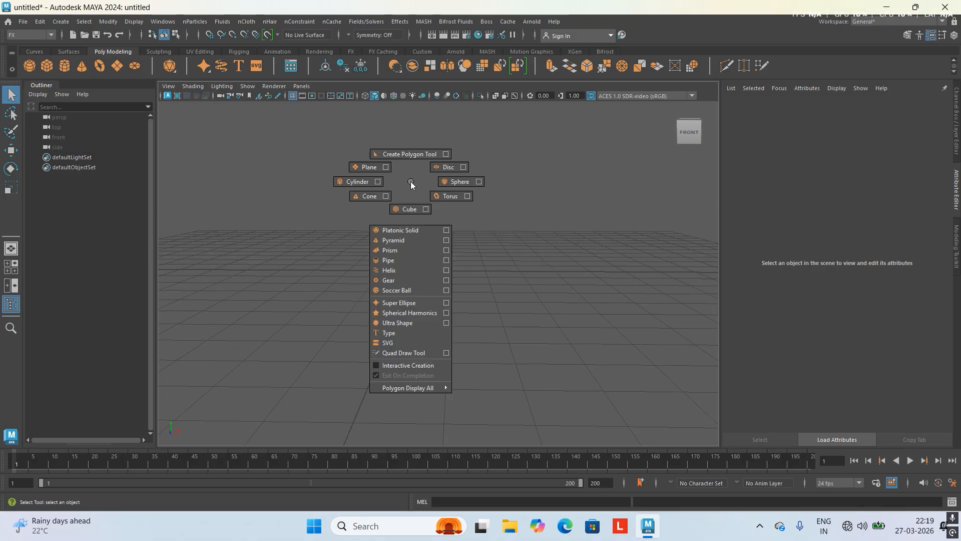
{"action": "left_click", "coordinate": [453, 181]}
{"action": "left_click_drag", "start_coordinate": [449, 180], "coordinate": [440, 269], "text": "alt"}
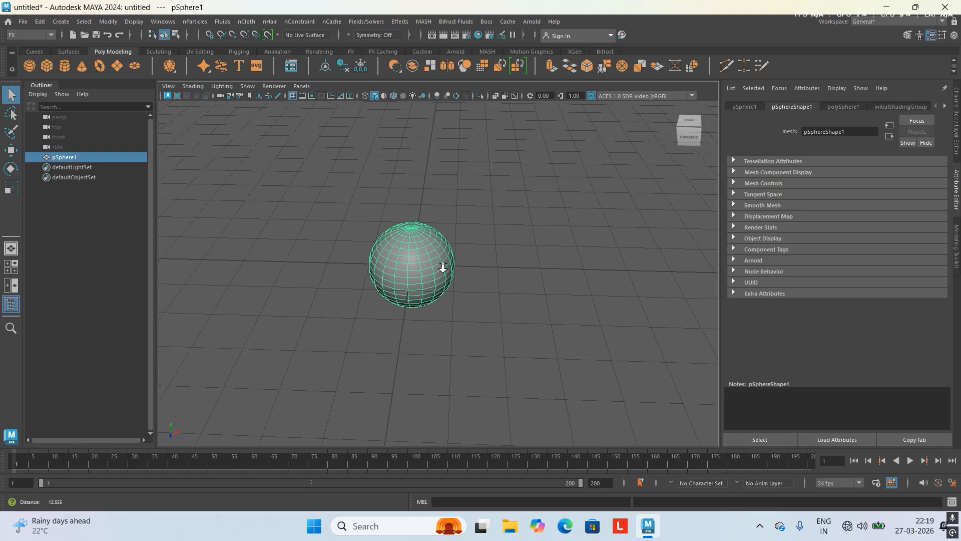
{"action": "right_click_drag", "start_coordinate": [440, 264], "coordinate": [478, 265], "text": "alt"}
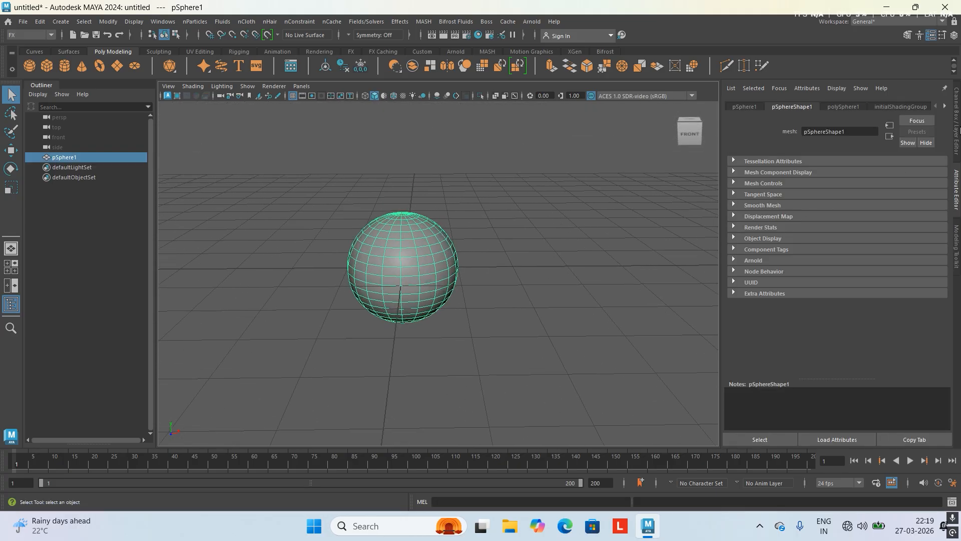
Step: Increase the polygon sphere's radius to 7.4
{"action": "left_click", "coordinate": [957, 129]}
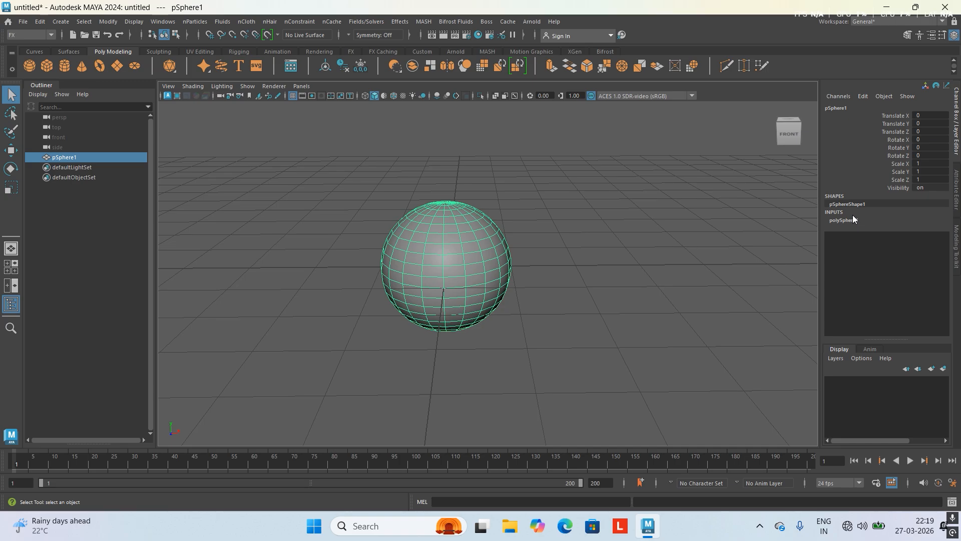
{"action": "left_click", "coordinate": [899, 236]}
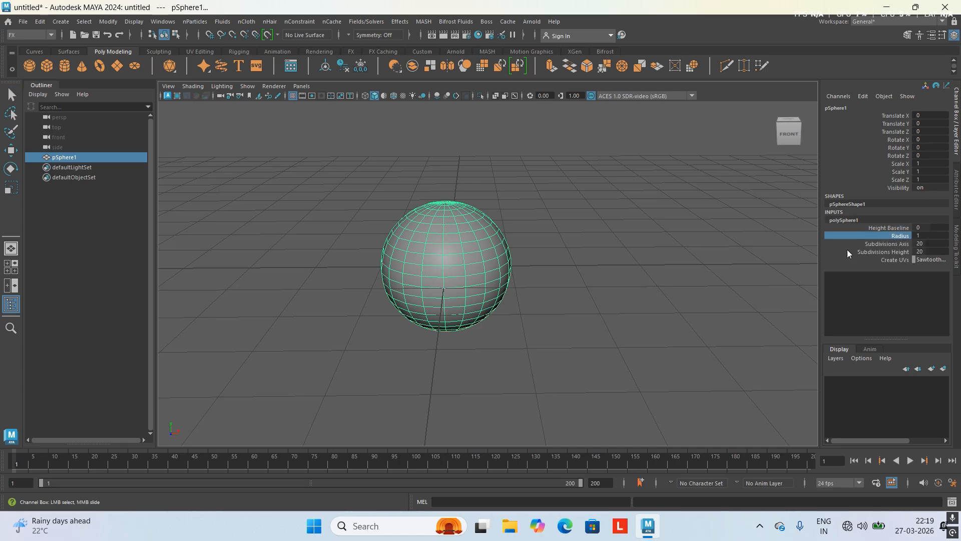
{"action": "middle_click_drag", "start_coordinate": [522, 195], "coordinate": [553, 189]}
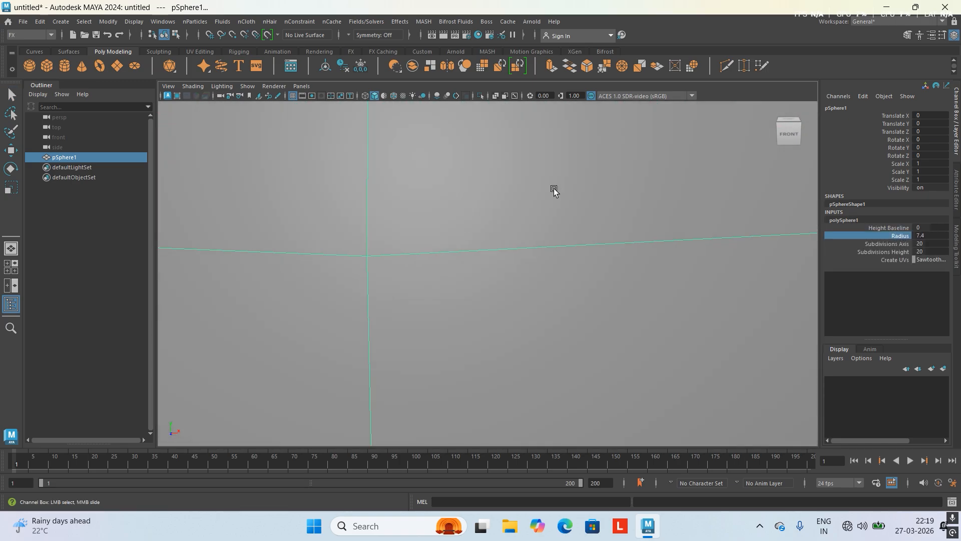
{"action": "right_click_drag", "start_coordinate": [553, 188], "coordinate": [540, 250], "text": "alt"}
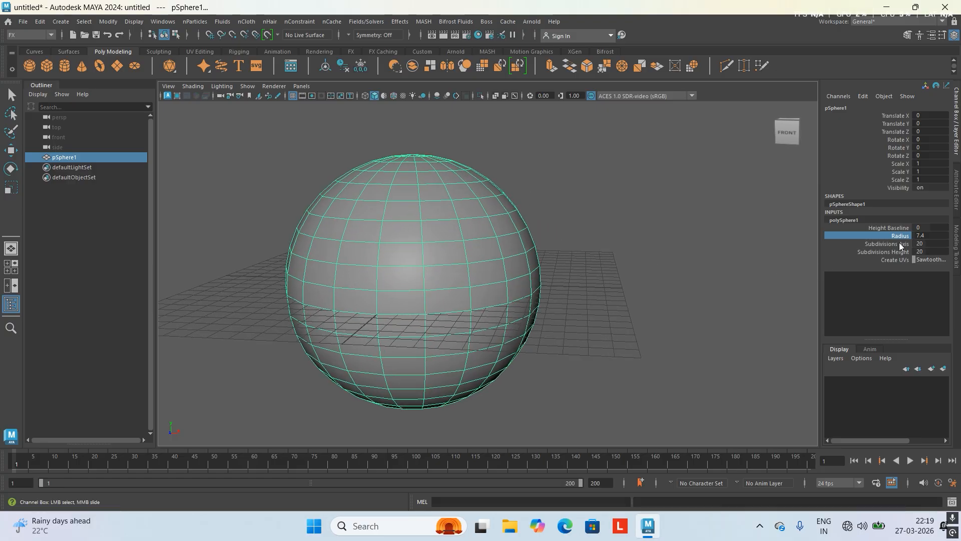
Step: Set the sphere's axis and height subdivisions to 40, return to shaded display, and deselect it
{"action": "left_click_drag", "start_coordinate": [899, 244], "coordinate": [899, 251]}
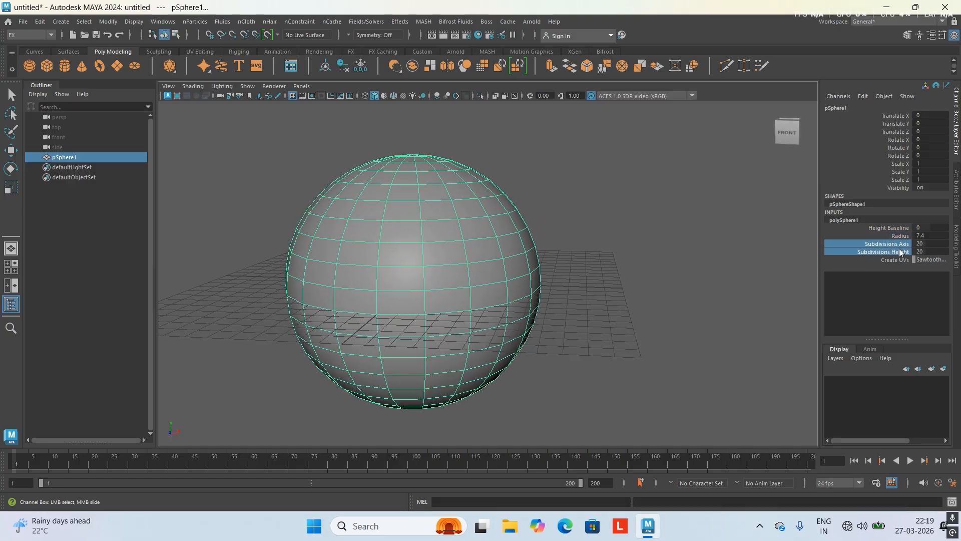
{"action": "key", "text": "4"}
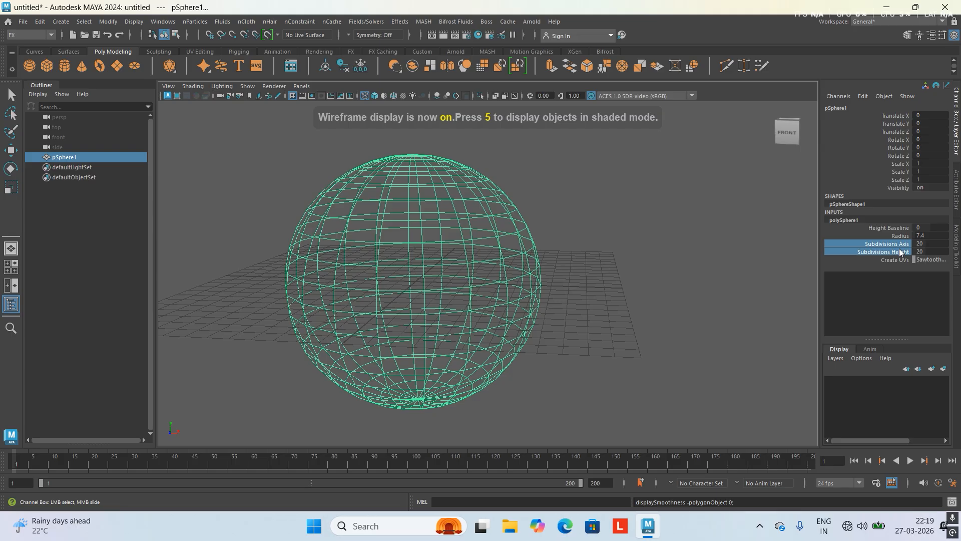
{"action": "left_click", "coordinate": [929, 244]}
{"action": "left_click", "coordinate": [929, 253]}
{"action": "type", "text": "4"}
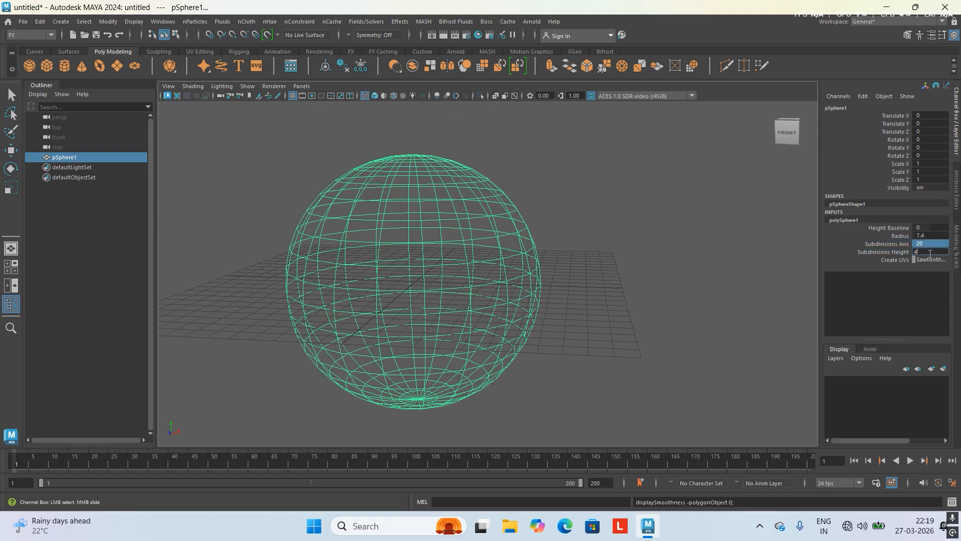
{"action": "type", "text": "0"}
{"action": "key", "text": "Return"}
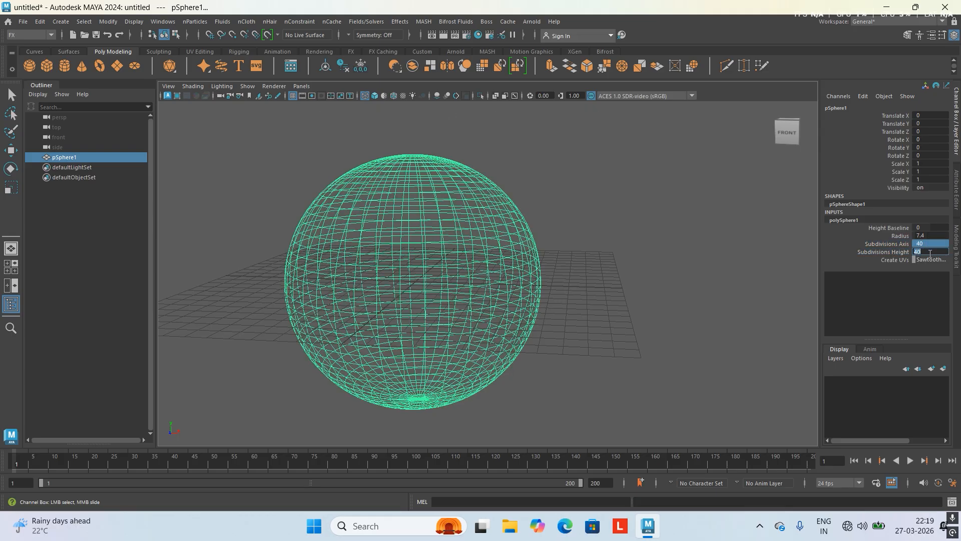
{"action": "left_click", "coordinate": [374, 96]}
{"action": "left_click", "coordinate": [520, 167]}
Step: Examine the shaded sphere's smoothness from several angles and distances
{"action": "right_click_drag", "start_coordinate": [520, 167], "coordinate": [449, 187], "text": "alt"}
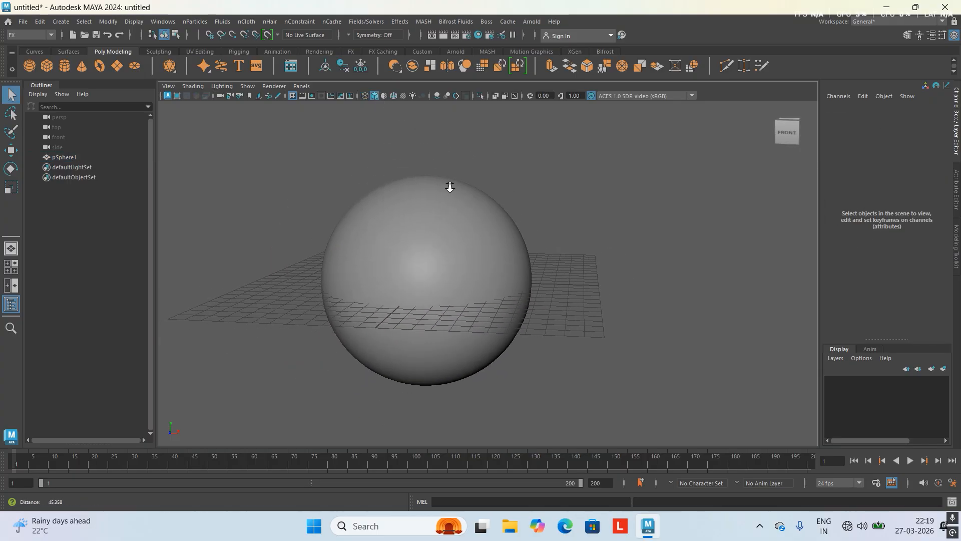
{"action": "middle_click_drag", "start_coordinate": [453, 204], "coordinate": [400, 217], "text": "alt"}
{"action": "right_click_drag", "start_coordinate": [400, 217], "coordinate": [446, 251], "text": "alt"}
{"action": "left_click_drag", "start_coordinate": [367, 215], "coordinate": [377, 161], "text": "alt"}
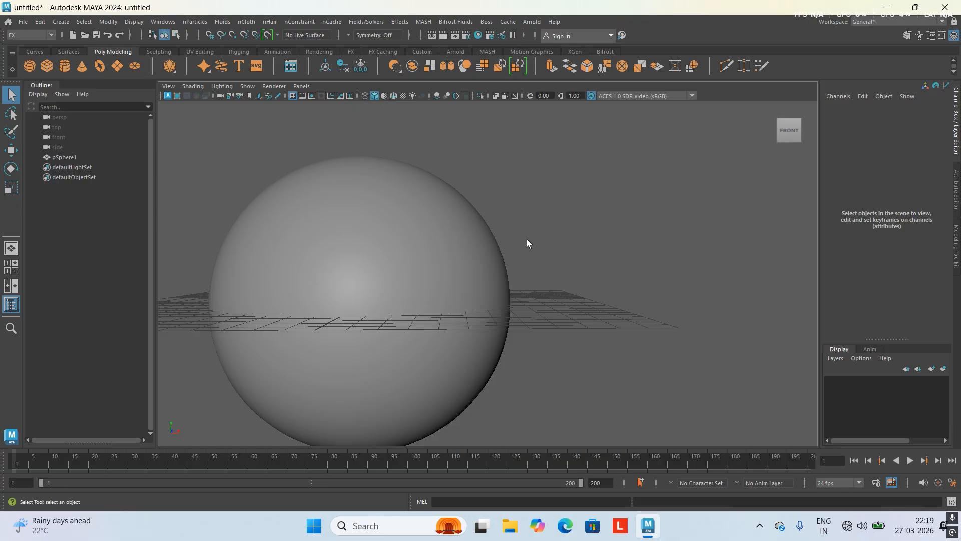
{"action": "left_click_drag", "start_coordinate": [526, 240], "coordinate": [459, 253], "text": "alt"}
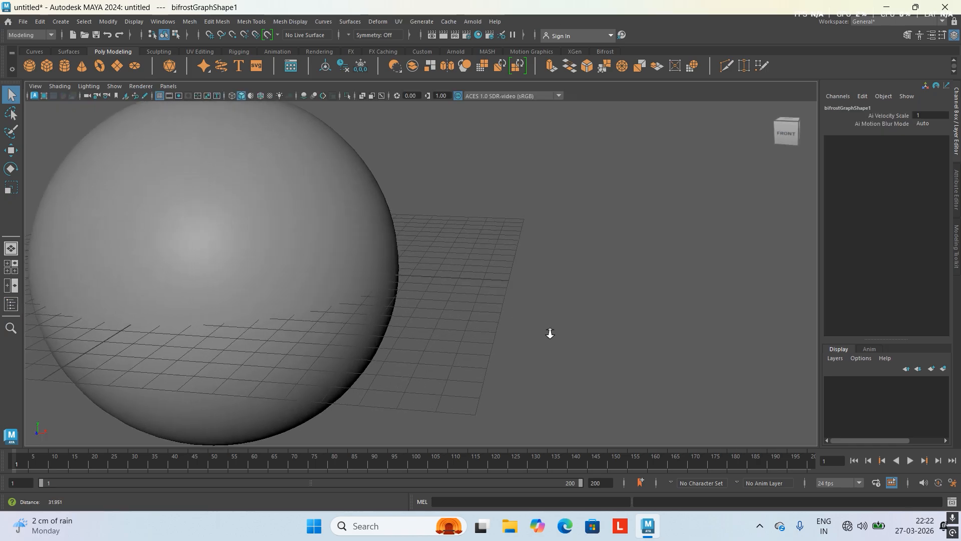
{"action": "left_click_drag", "start_coordinate": [550, 333], "coordinate": [516, 307], "text": "alt"}
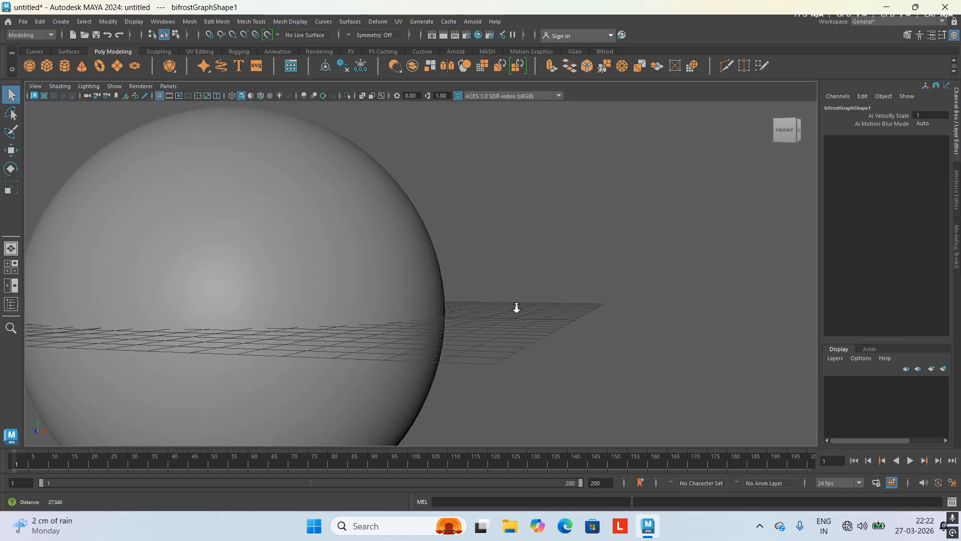
{"action": "right_click_drag", "start_coordinate": [516, 308], "coordinate": [498, 285], "text": "alt"}
{"action": "middle_click_drag", "start_coordinate": [497, 286], "coordinate": [499, 261], "text": "alt"}
{"action": "right_click_drag", "start_coordinate": [500, 264], "coordinate": [437, 219], "text": "alt"}
{"action": "left_click_drag", "start_coordinate": [436, 219], "coordinate": [424, 235], "text": "alt"}
{"action": "right_click_drag", "start_coordinate": [424, 234], "coordinate": [368, 234], "text": "alt"}
{"action": "left_click_drag", "start_coordinate": [368, 234], "coordinate": [409, 230], "text": "alt"}
{"action": "right_click_drag", "start_coordinate": [409, 230], "coordinate": [404, 224], "text": "alt"}
{"action": "middle_click_drag", "start_coordinate": [404, 224], "coordinate": [477, 227], "text": "alt"}
{"action": "left_click_drag", "start_coordinate": [477, 227], "coordinate": [458, 226], "text": "alt"}
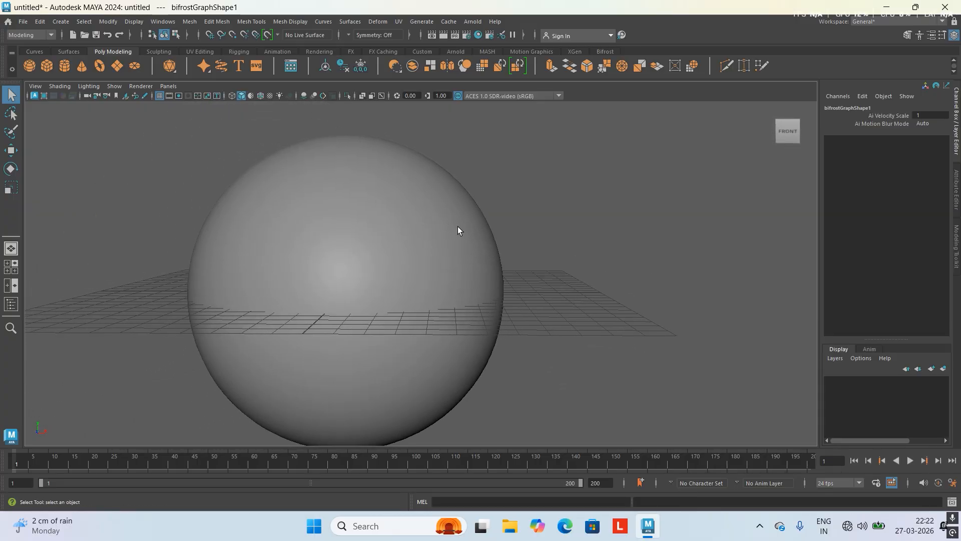
Step: Select the sphere and examine its subdivision wireframe from the front and slightly above
{"action": "left_click", "coordinate": [440, 219]}
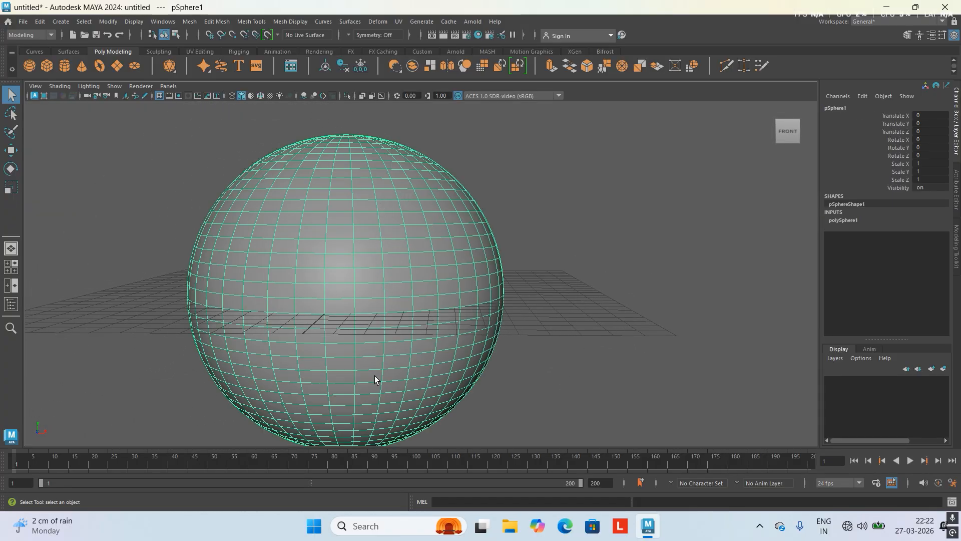
{"action": "right_click_drag", "start_coordinate": [359, 263], "coordinate": [374, 283], "text": "alt"}
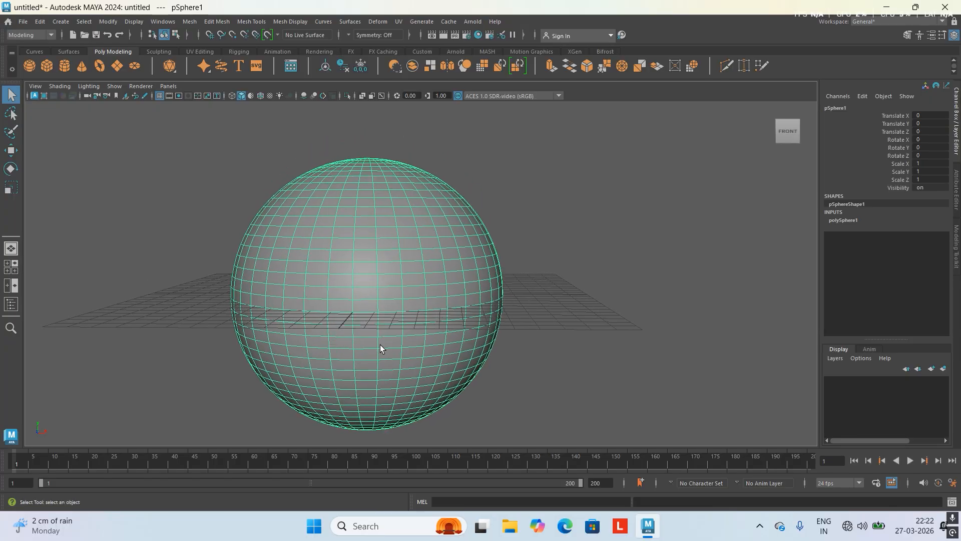
{"action": "left_click_drag", "start_coordinate": [367, 174], "coordinate": [386, 193], "text": "alt"}
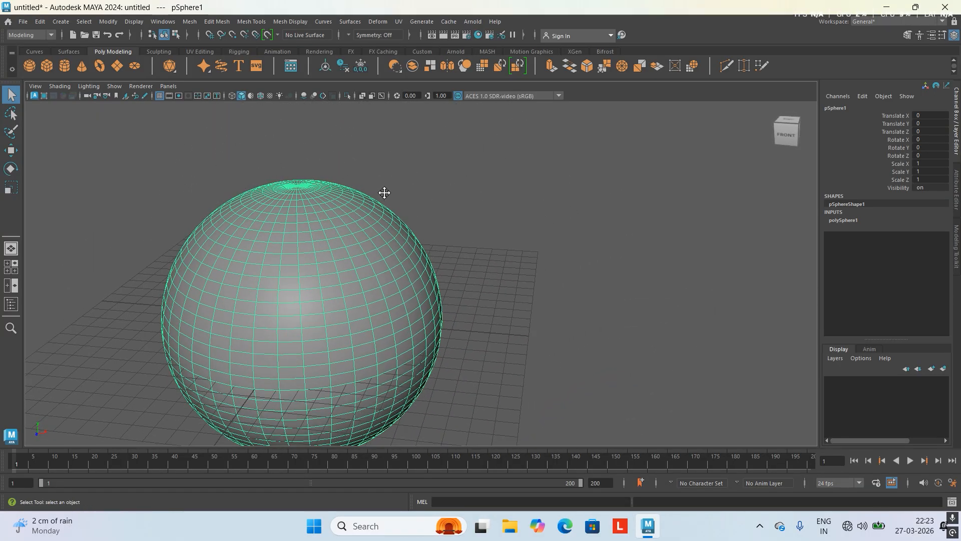
{"action": "mouse_move", "coordinate": [386, 193]}
{"action": "right_mouse_down", "text": "alt"}
{"action": "mouse_move", "coordinate": [384, 175]}
{"action": "mouse_move", "coordinate": [387, 195]}
{"action": "right_mouse_up", "text": "alt"}
{"action": "left_click_drag", "start_coordinate": [387, 195], "coordinate": [401, 175], "text": "alt"}
{"action": "middle_click_drag", "start_coordinate": [402, 175], "coordinate": [401, 212], "text": "alt"}
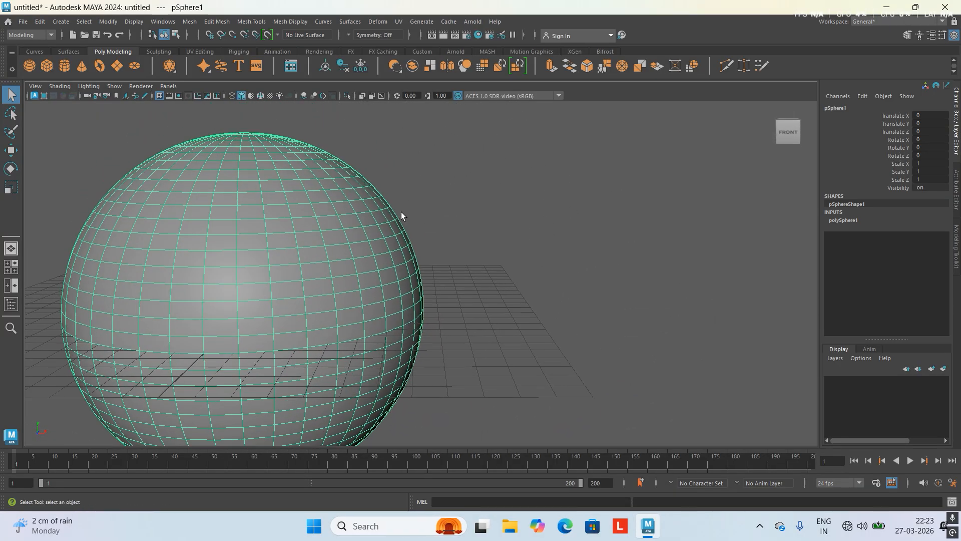
{"action": "left_click", "coordinate": [154, 22]}
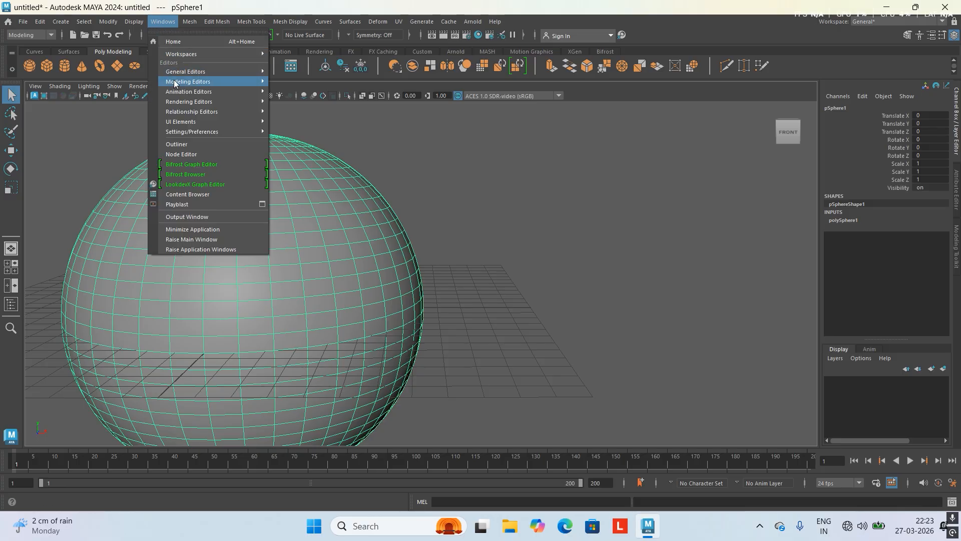
{"action": "left_click", "coordinate": [192, 163]}
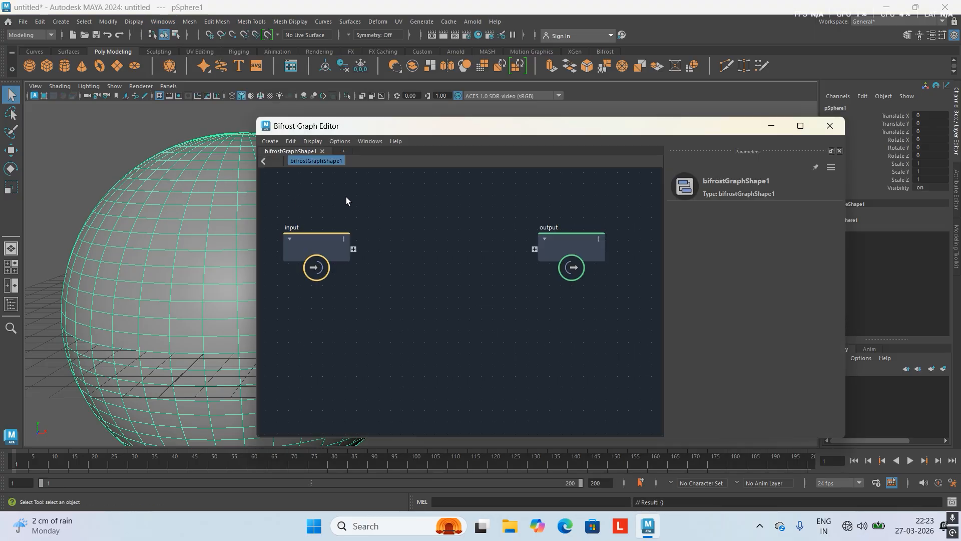
{"action": "scroll", "coordinate": [392, 228], "scroll_direction": "down", "scroll_amount": 5}
{"action": "middle_click_drag", "start_coordinate": [398, 230], "coordinate": [427, 234], "text": "alt"}
{"action": "right_click_drag", "start_coordinate": [427, 234], "coordinate": [522, 300], "text": "alt"}
{"action": "left_click", "coordinate": [830, 128]}
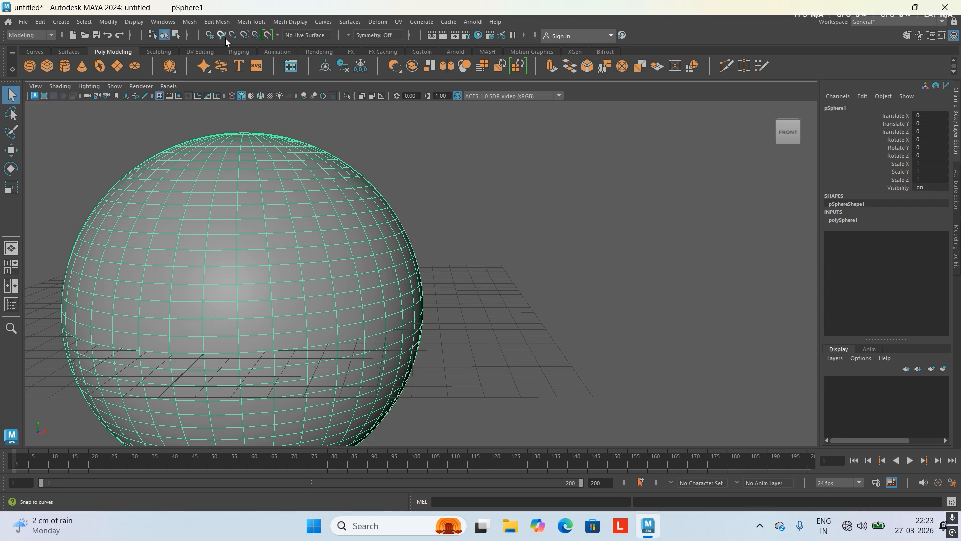
Step: Open the Bifrost Graph Editor and look over the existing graph's input and output nodes
{"action": "left_click", "coordinate": [161, 22]}
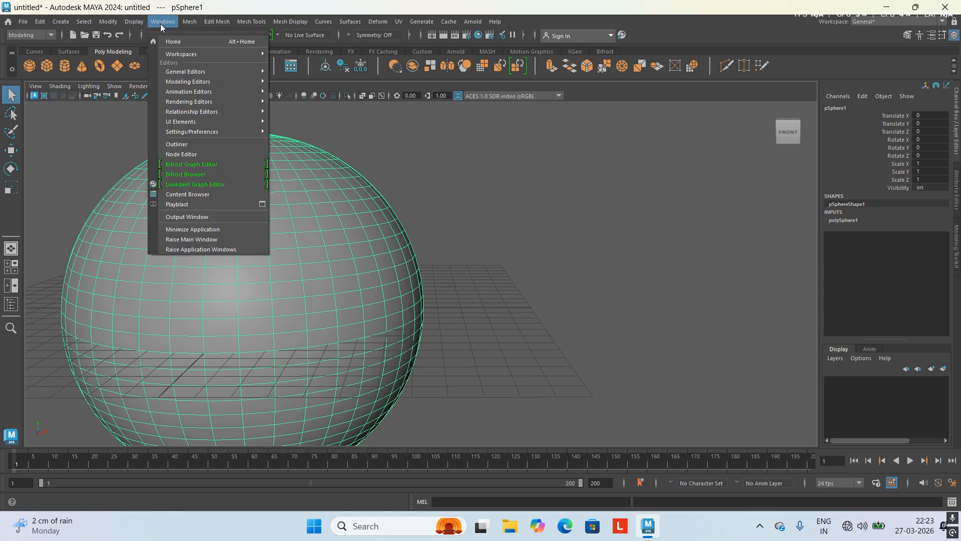
{"action": "left_click", "coordinate": [189, 168]}
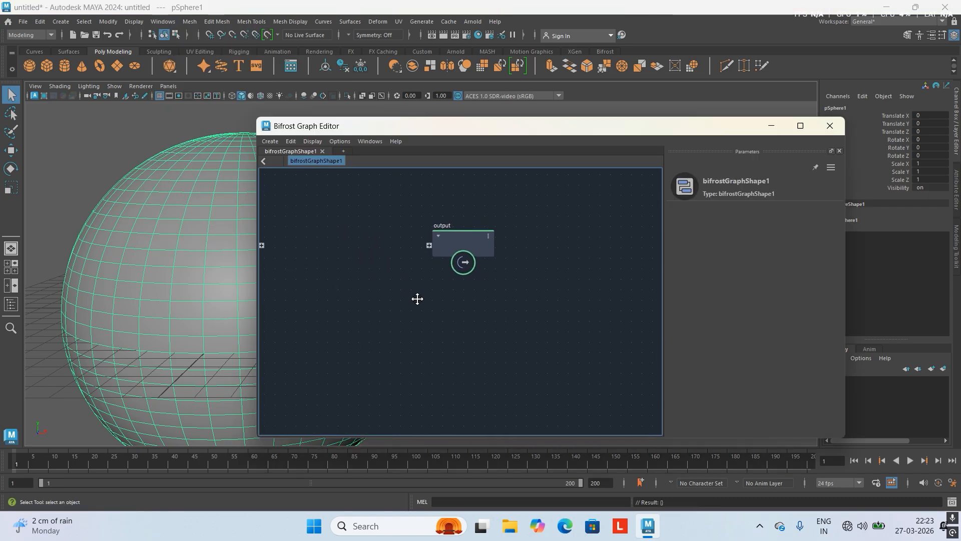
{"action": "scroll", "coordinate": [476, 302], "scroll_direction": "up", "scroll_amount": 3}
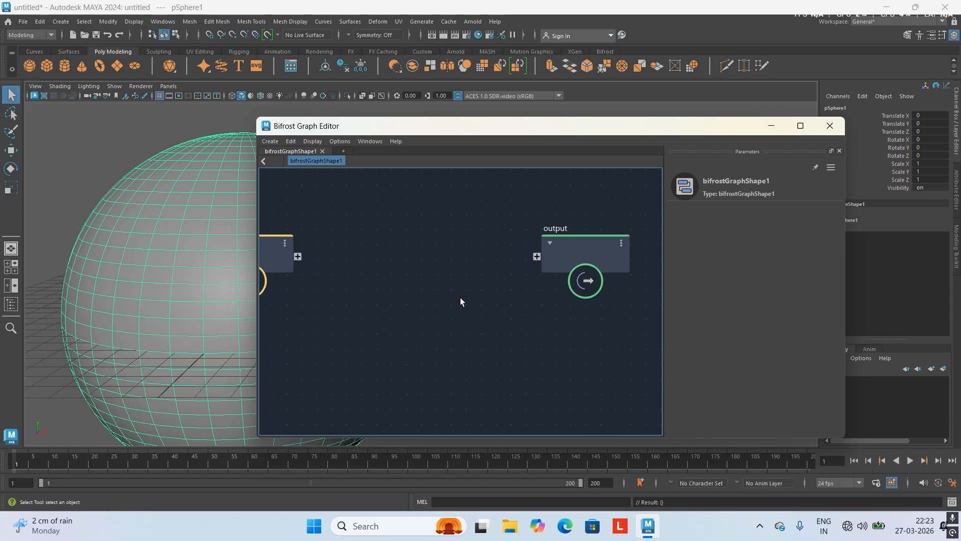
{"action": "middle_click_drag", "start_coordinate": [474, 291], "coordinate": [501, 279], "text": "alt"}
Step: Show the Outliner, delete the existing bifrostGraph1 object, and put the graph editor window away
{"action": "left_click", "coordinate": [11, 304]}
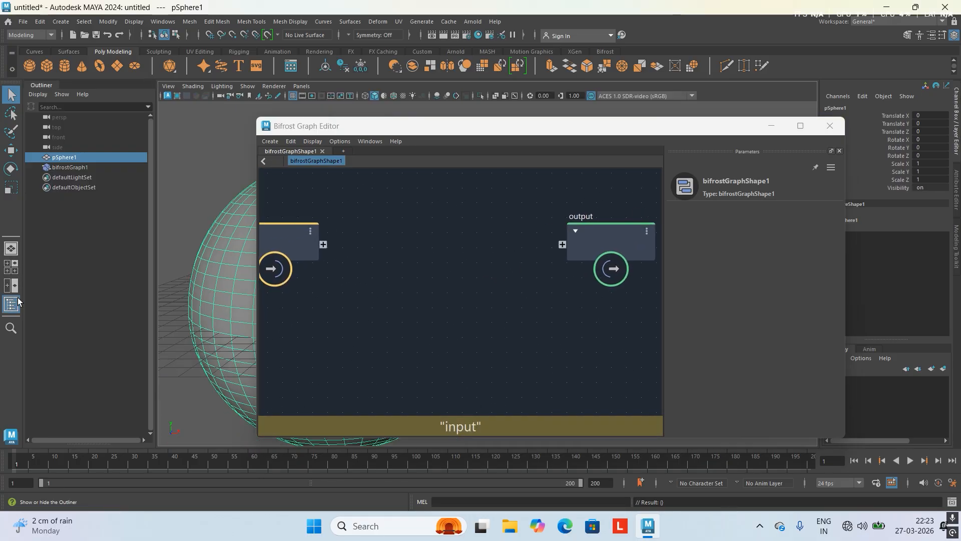
{"action": "left_click", "coordinate": [69, 167]}
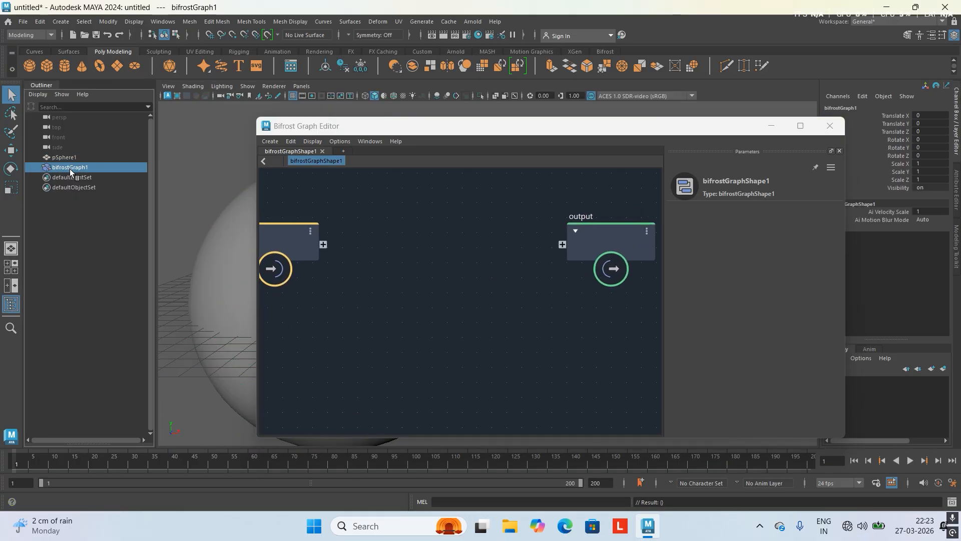
{"action": "key", "text": "Delete"}
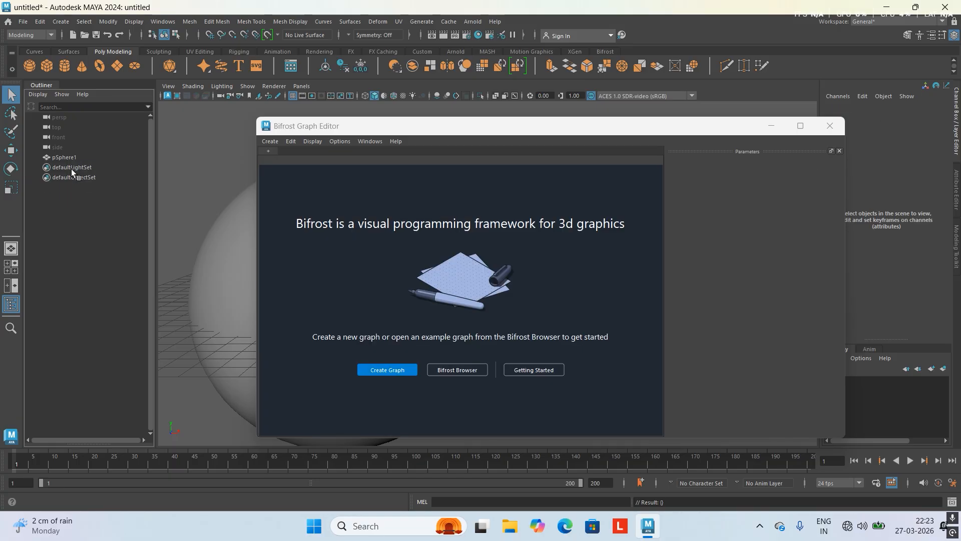
{"action": "left_click", "coordinate": [771, 131]}
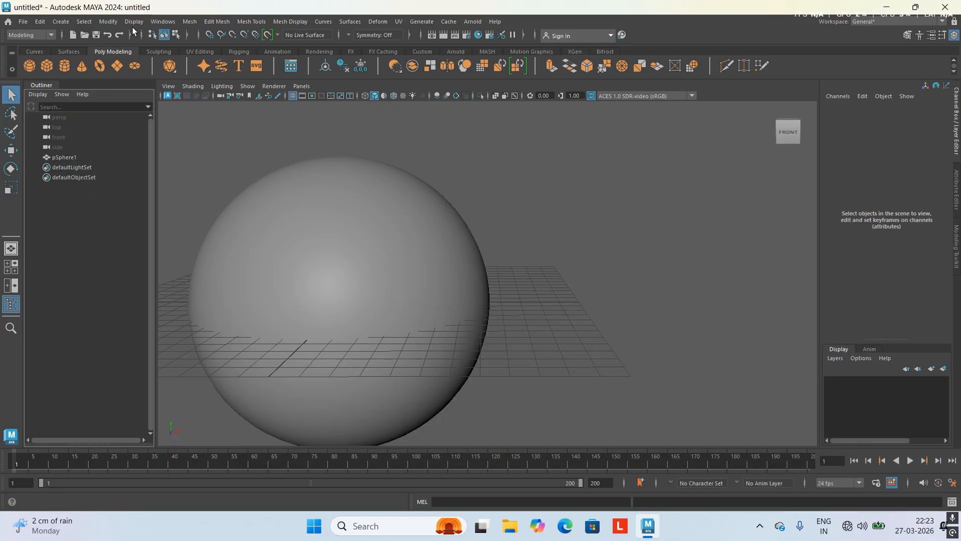
Step: Create a new graph in the Bifrost Graph Editor, moving the editor window aside to reveal more of the sphere
{"action": "left_click", "coordinate": [157, 22]}
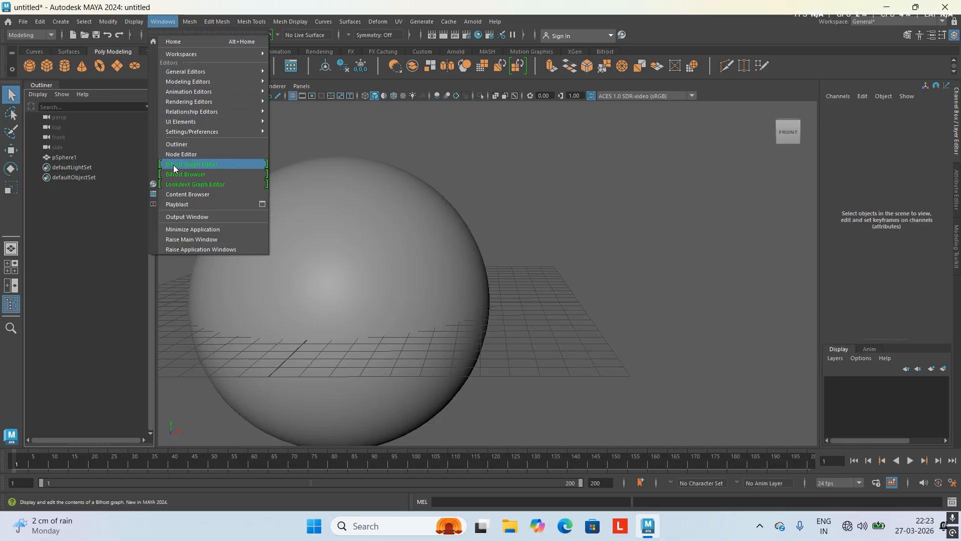
{"action": "left_click", "coordinate": [229, 165]}
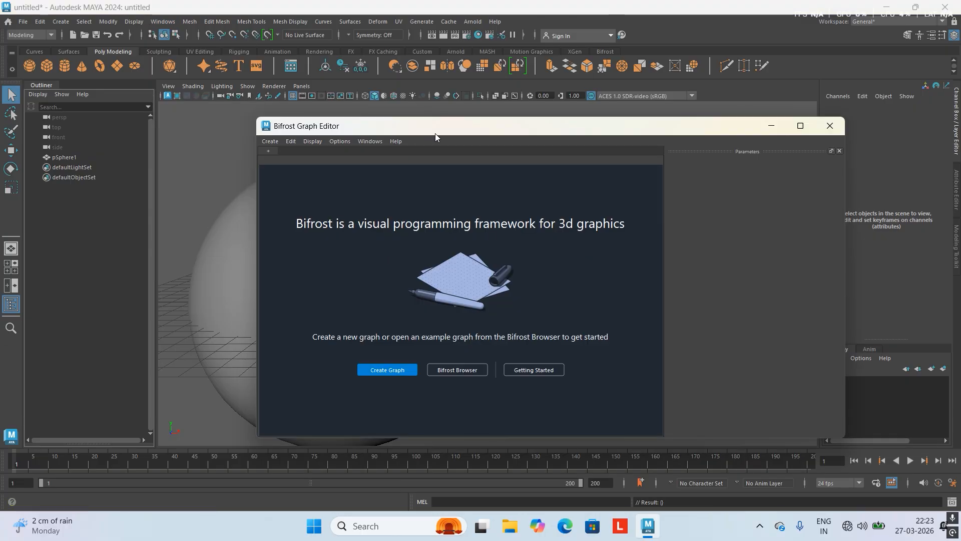
{"action": "left_click_drag", "start_coordinate": [435, 134], "coordinate": [585, 96]}
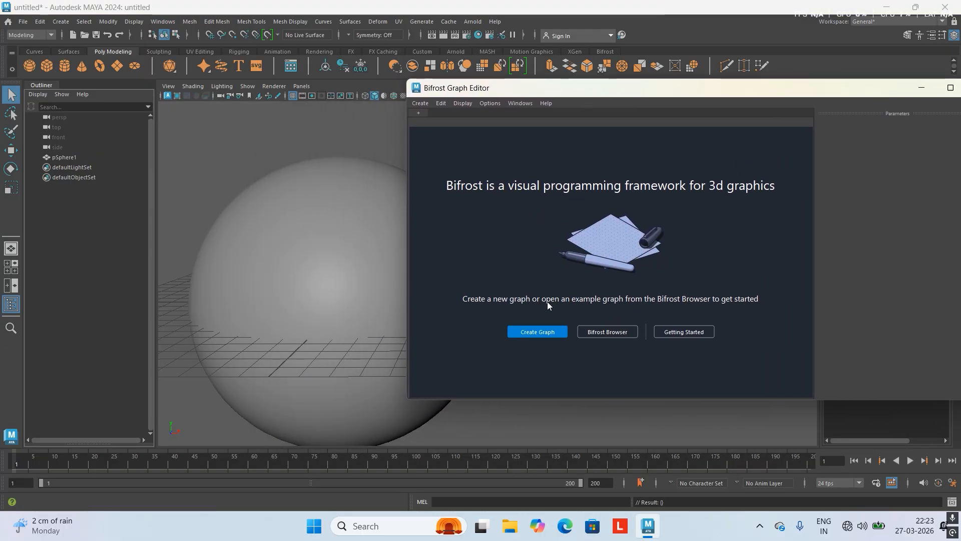
{"action": "left_click", "coordinate": [550, 332]}
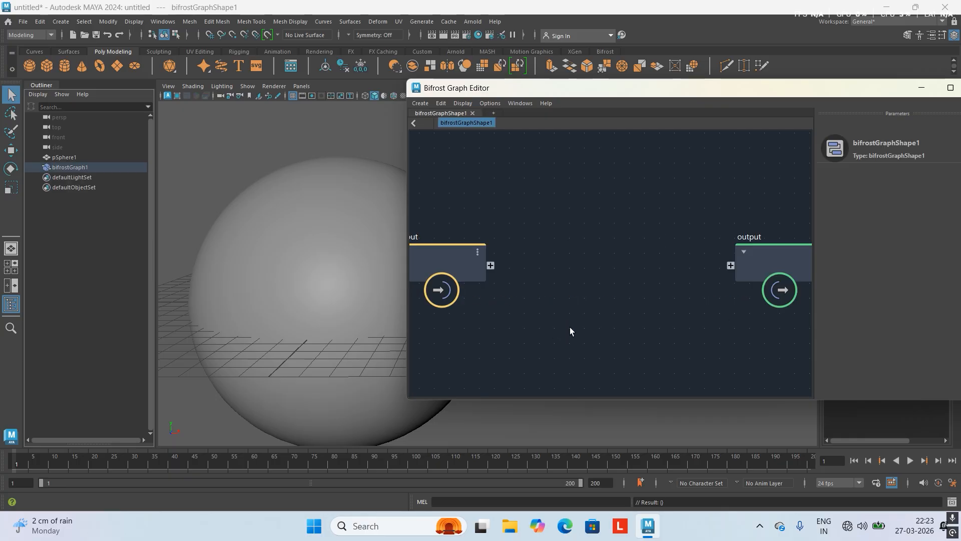
Step: Delete the graph's default input node and bring pSphere1 from the Outliner into the graph as its mesh input
{"action": "left_click_drag", "start_coordinate": [489, 240], "coordinate": [476, 180]}
{"action": "key", "text": "Delete"}
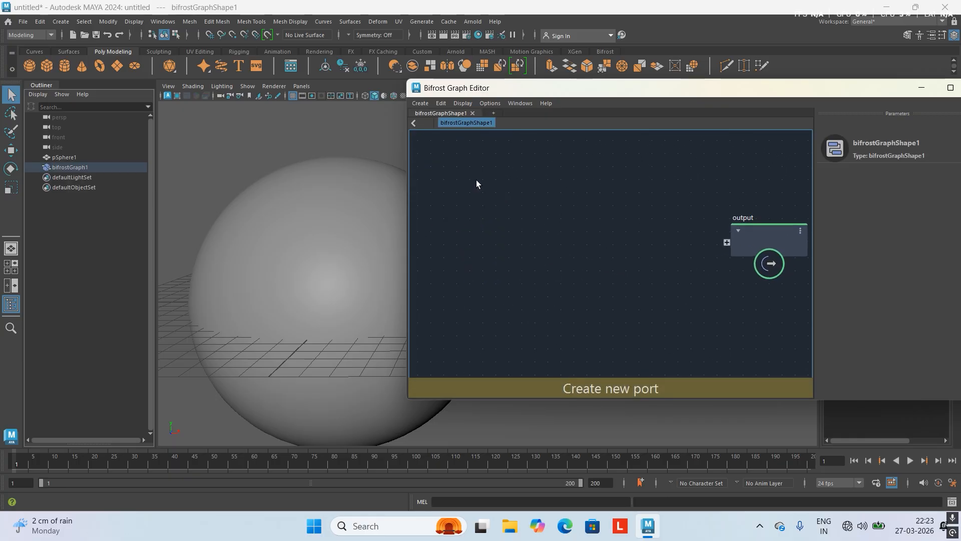
{"action": "left_click", "coordinate": [65, 158]}
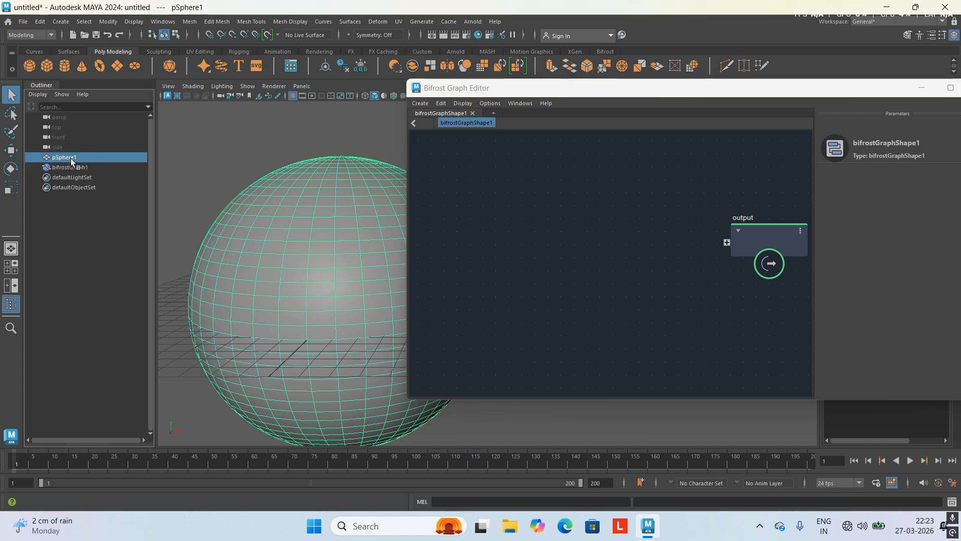
{"action": "left_click_drag", "start_coordinate": [70, 157], "coordinate": [504, 220]}
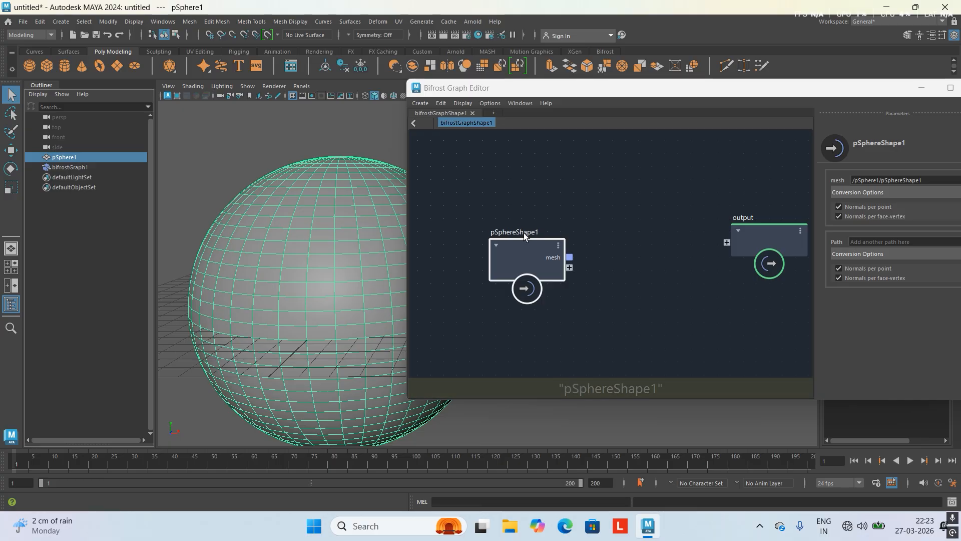
Step: Reposition the pSphereShape1 node on the input side of the graph, across from the output node
{"action": "scroll", "coordinate": [528, 249], "scroll_direction": "up", "scroll_amount": 3}
{"action": "middle_click_drag", "start_coordinate": [605, 236], "coordinate": [584, 182]}
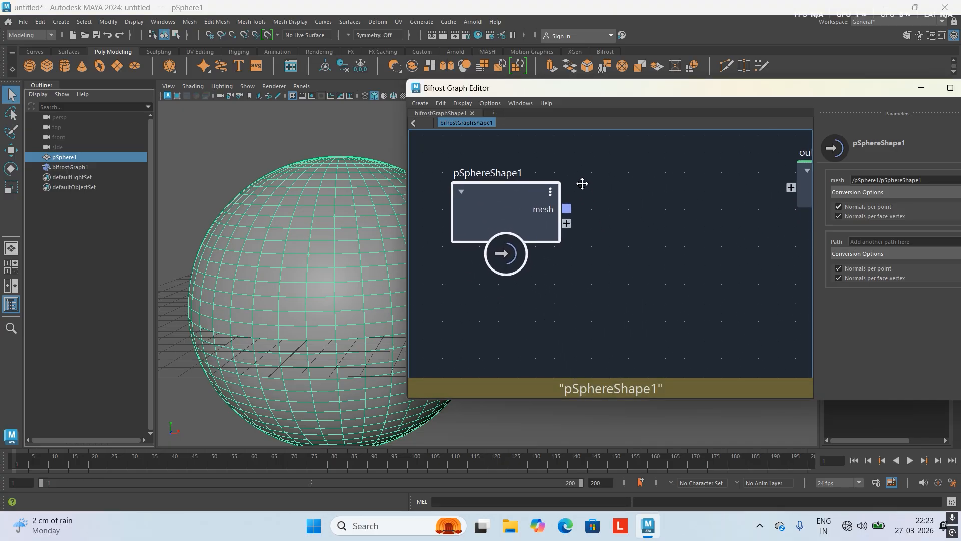
{"action": "mouse_move", "coordinate": [513, 229]}
{"action": "left_mouse_down"}
{"action": "mouse_move", "coordinate": [568, 182]}
{"action": "mouse_move", "coordinate": [500, 246]}
{"action": "mouse_move", "coordinate": [521, 245]}
{"action": "left_mouse_up"}
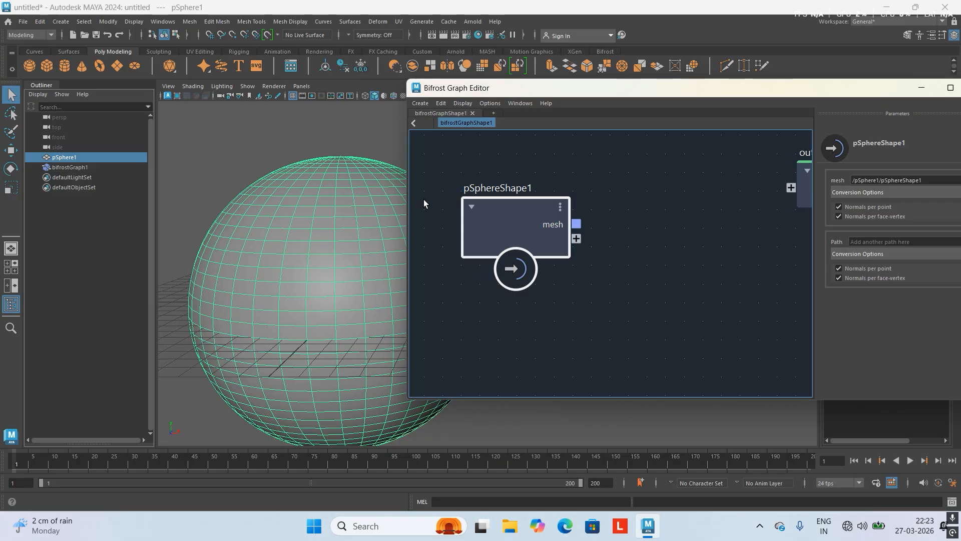
{"action": "scroll", "coordinate": [523, 233], "scroll_direction": "down", "scroll_amount": 1}
{"action": "scroll", "coordinate": [523, 232], "scroll_direction": "down", "scroll_amount": 2}
{"action": "middle_click_drag", "start_coordinate": [610, 242], "coordinate": [597, 222], "text": "alt"}
{"action": "right_click_drag", "start_coordinate": [597, 222], "coordinate": [622, 277], "text": "alt"}
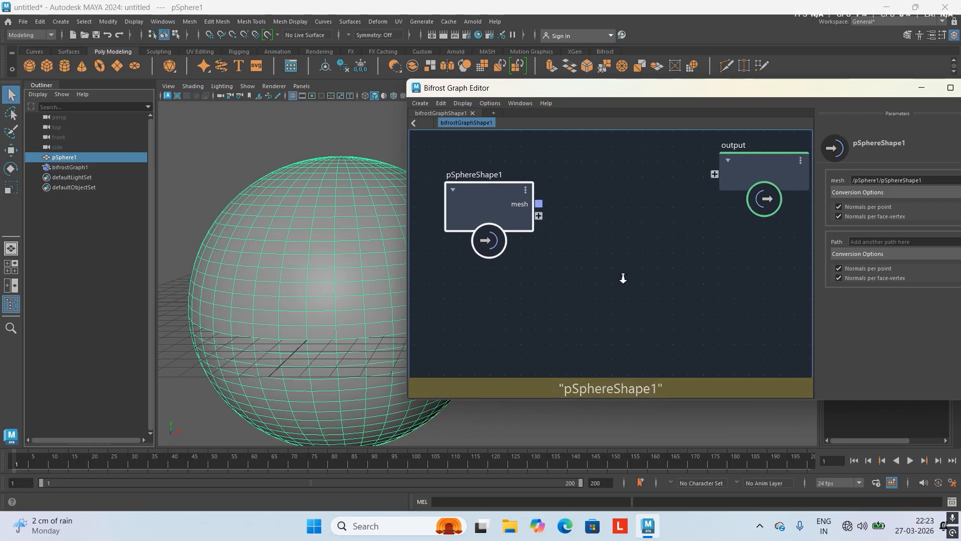
{"action": "middle_click_drag", "start_coordinate": [608, 248], "coordinate": [606, 249], "text": "alt"}
{"action": "left_click_drag", "start_coordinate": [521, 234], "coordinate": [502, 180]}
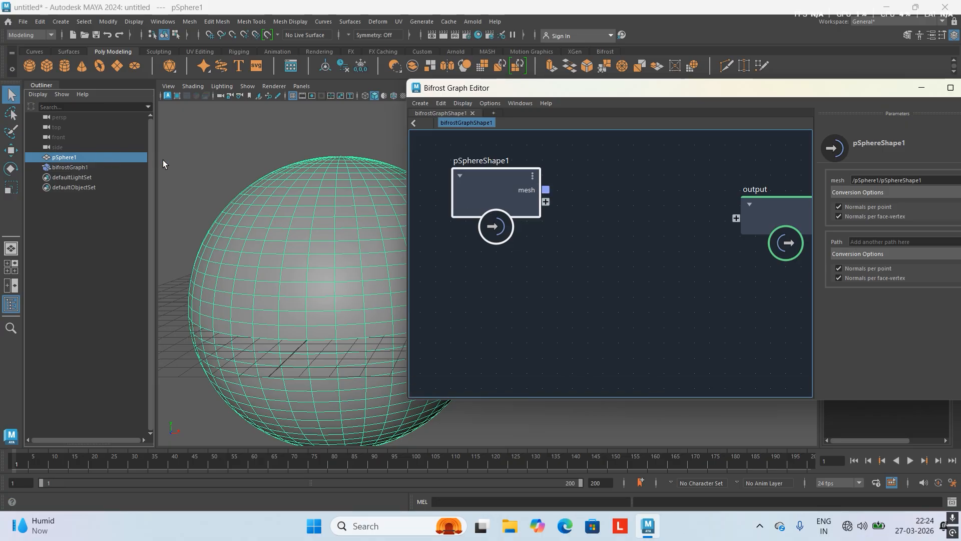
Step: Examine the pSphereShape1 node with its mesh port and the output node in the graph
{"action": "scroll", "coordinate": [665, 228], "scroll_direction": "down", "scroll_amount": 1}
{"action": "middle_click_drag", "start_coordinate": [665, 229], "coordinate": [651, 199], "text": "alt"}
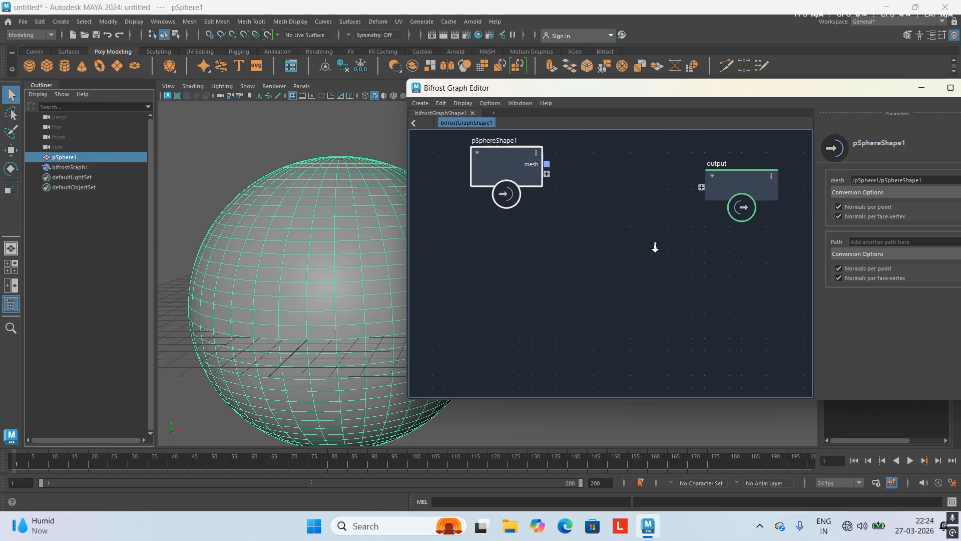
{"action": "scroll", "coordinate": [665, 213], "scroll_direction": "up", "scroll_amount": 1}
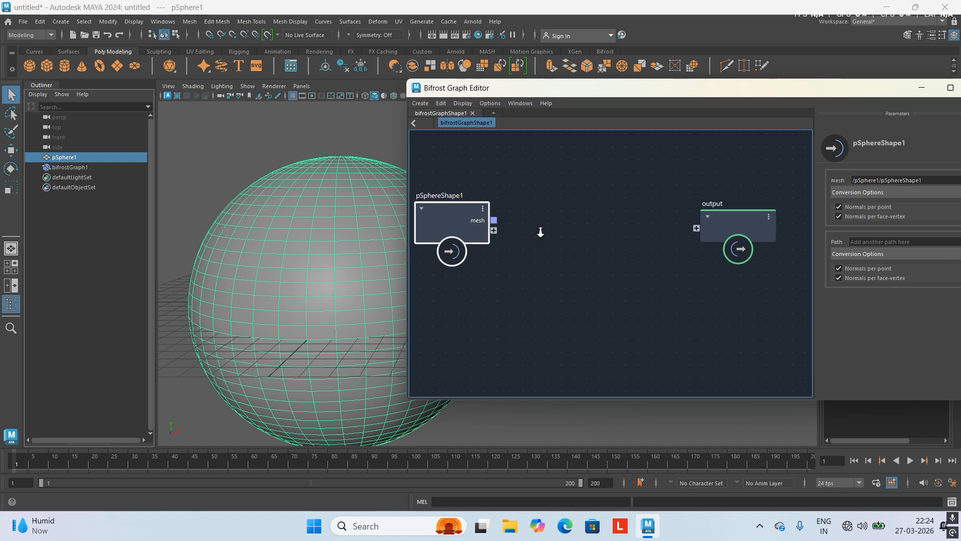
{"action": "scroll", "coordinate": [553, 240], "scroll_direction": "up", "scroll_amount": 1}
{"action": "middle_click_drag", "start_coordinate": [596, 241], "coordinate": [615, 214], "text": "alt"}
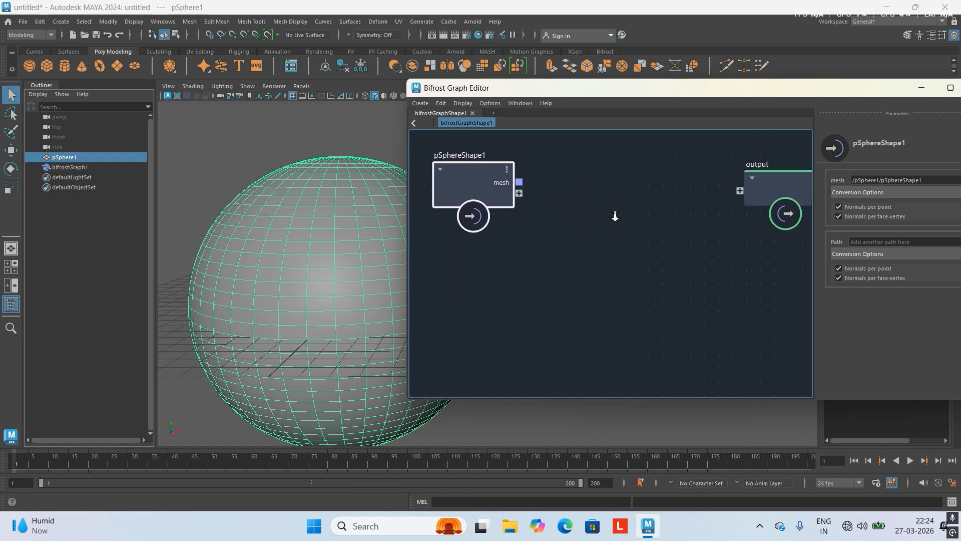
{"action": "scroll", "coordinate": [613, 215], "scroll_direction": "up", "scroll_amount": 1}
{"action": "scroll", "coordinate": [554, 220], "scroll_direction": "up", "scroll_amount": 1}
{"action": "scroll", "coordinate": [554, 224], "scroll_direction": "up", "scroll_amount": 1}
{"action": "middle_click_drag", "start_coordinate": [554, 223], "coordinate": [670, 284], "text": "alt"}
{"action": "scroll", "coordinate": [646, 268], "scroll_direction": "up", "scroll_amount": 3}
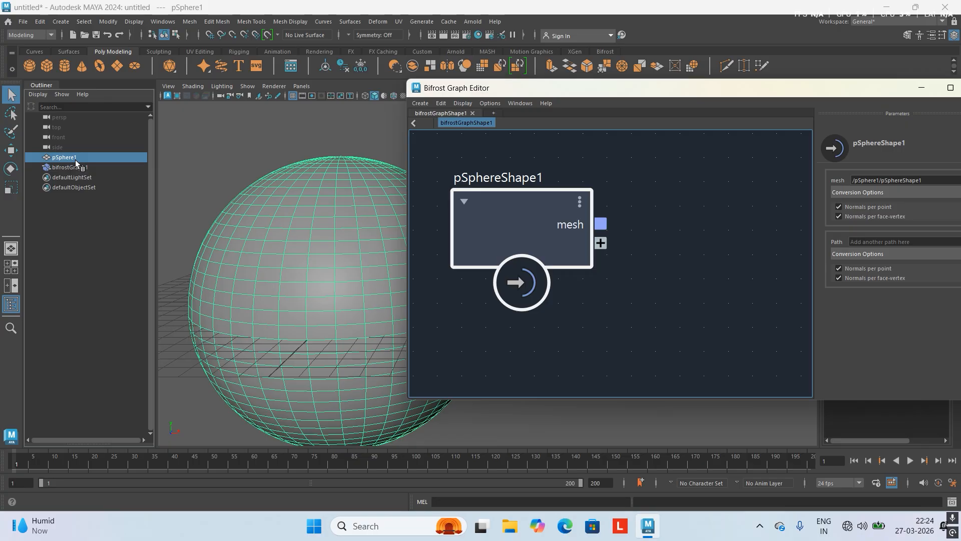
Step: Hide the original pSphere1 in the scene and connect pSphereShape1's mesh port to a new port on the output node
{"action": "key", "text": "h"}
{"action": "scroll", "coordinate": [674, 242], "scroll_direction": "down", "scroll_amount": 4}
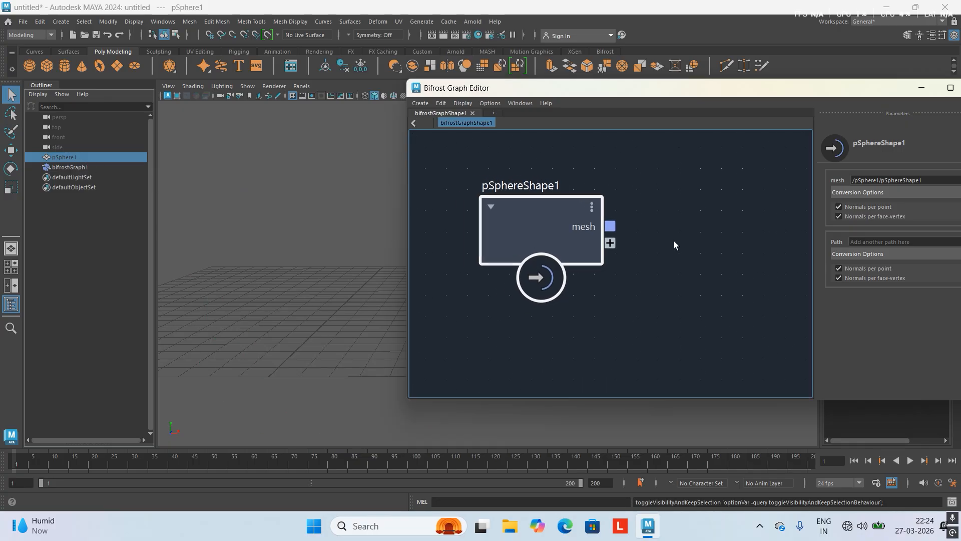
{"action": "middle_click_drag", "start_coordinate": [669, 242], "coordinate": [536, 212]}
{"action": "scroll", "coordinate": [541, 216], "scroll_direction": "down", "scroll_amount": 1}
{"action": "scroll", "coordinate": [541, 215], "scroll_direction": "down", "scroll_amount": 1}
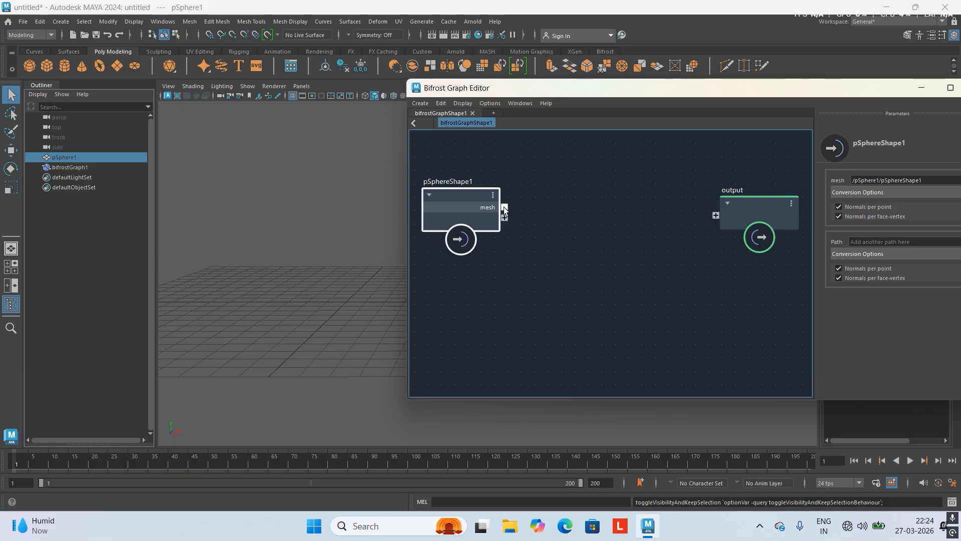
{"action": "left_click_drag", "start_coordinate": [504, 207], "coordinate": [529, 209]}
{"action": "left_click_drag", "start_coordinate": [664, 210], "coordinate": [606, 208]}
{"action": "scroll", "coordinate": [632, 215], "scroll_direction": "up", "scroll_amount": 3}
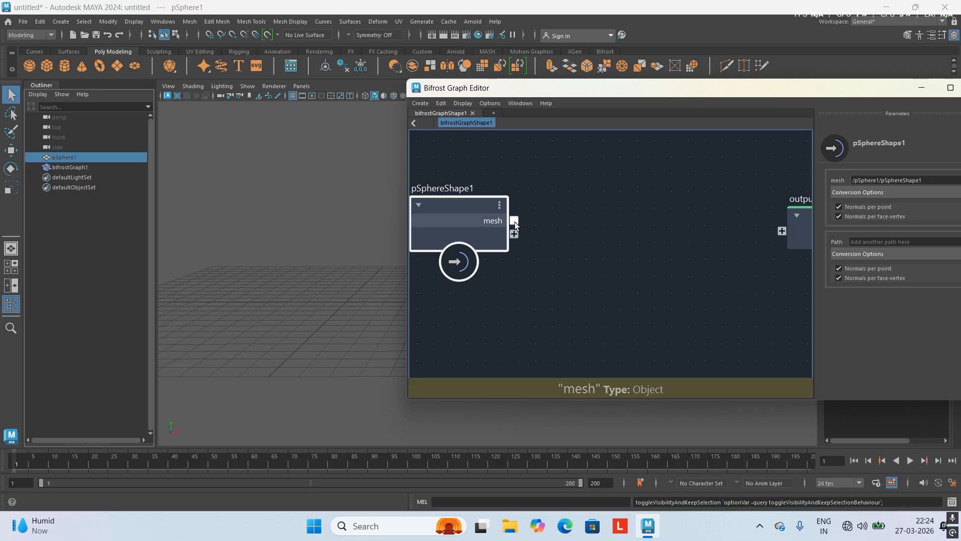
{"action": "left_click_drag", "start_coordinate": [515, 220], "coordinate": [782, 231]}
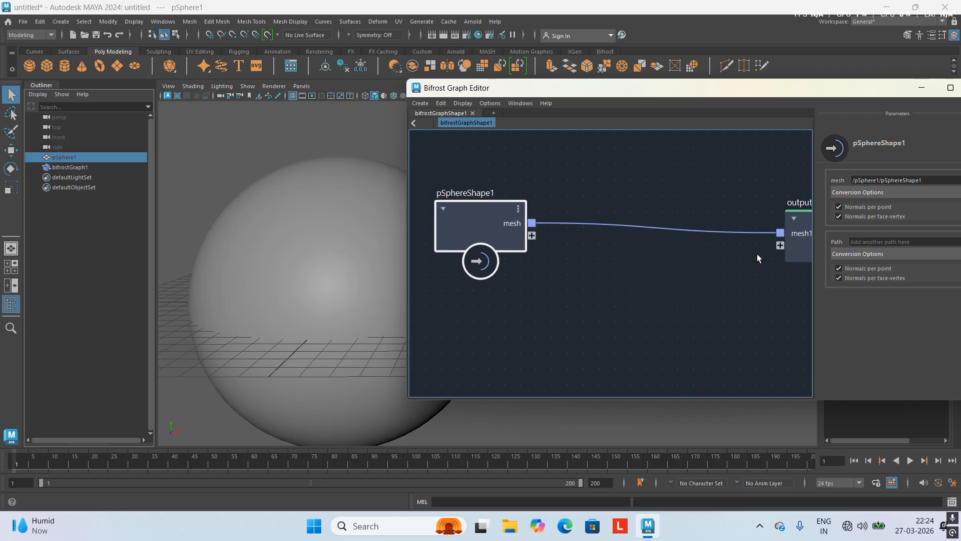
Step: Add a get_point_position node fed by pSphereShape1's mesh output
{"action": "scroll", "coordinate": [736, 243], "scroll_direction": "down", "scroll_amount": 2}
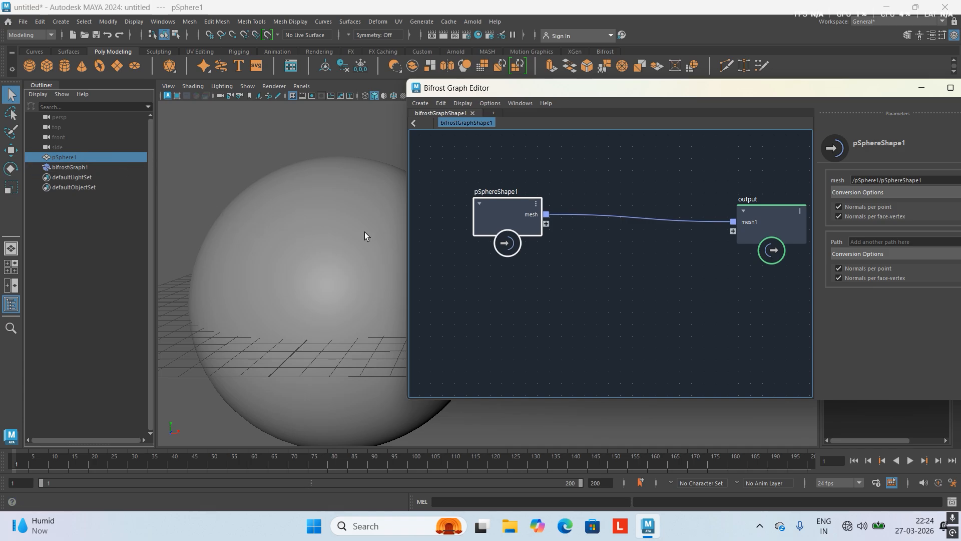
{"action": "middle_click_drag", "start_coordinate": [536, 268], "coordinate": [531, 229], "text": "alt"}
{"action": "right_click_drag", "start_coordinate": [532, 229], "coordinate": [595, 303], "text": "alt"}
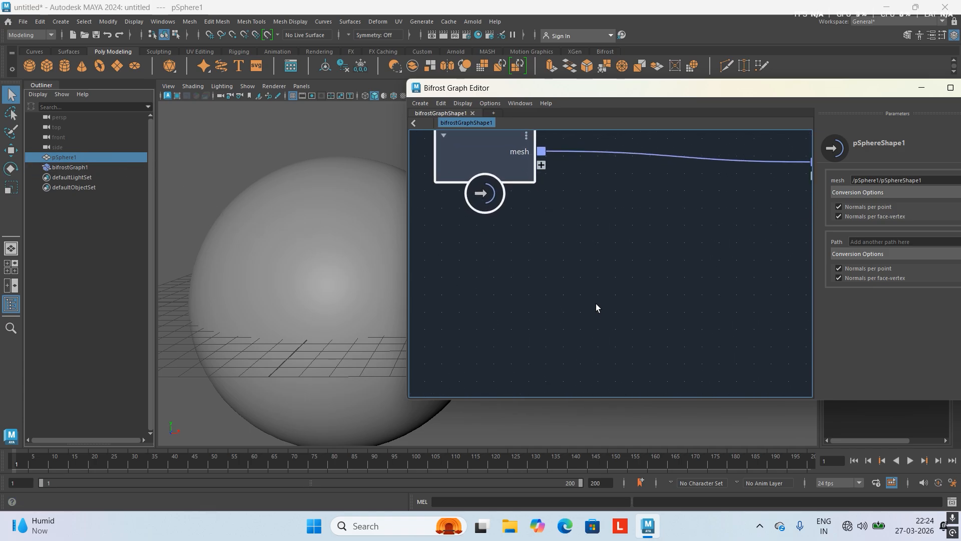
{"action": "middle_click_drag", "start_coordinate": [596, 304], "coordinate": [549, 303], "text": "alt"}
{"action": "right_click_drag", "start_coordinate": [550, 302], "coordinate": [519, 260], "text": "alt"}
{"action": "mouse_move", "coordinate": [519, 260]}
{"action": "middle_mouse_down", "text": "alt"}
{"action": "mouse_move", "coordinate": [515, 232]}
{"action": "mouse_move", "coordinate": [528, 254]}
{"action": "middle_mouse_up", "text": "alt"}
{"action": "left_click_drag", "start_coordinate": [490, 161], "coordinate": [527, 215]}
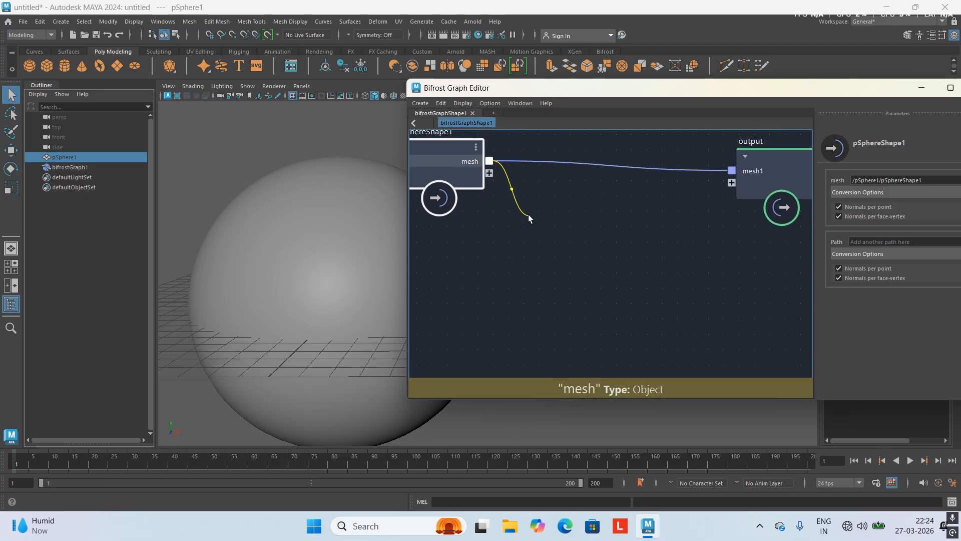
{"action": "left_click_drag", "start_coordinate": [545, 276], "coordinate": [548, 277]}
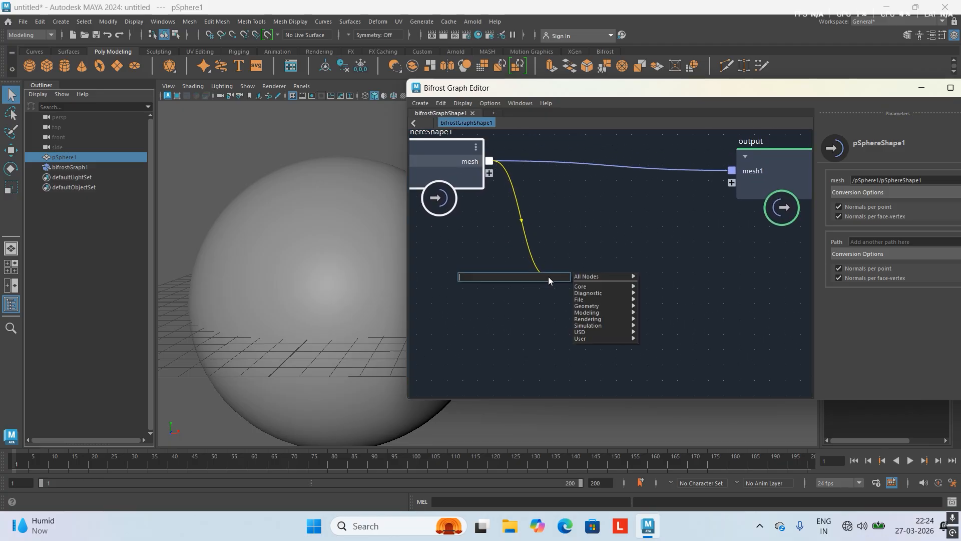
{"action": "type", "text": "get"}
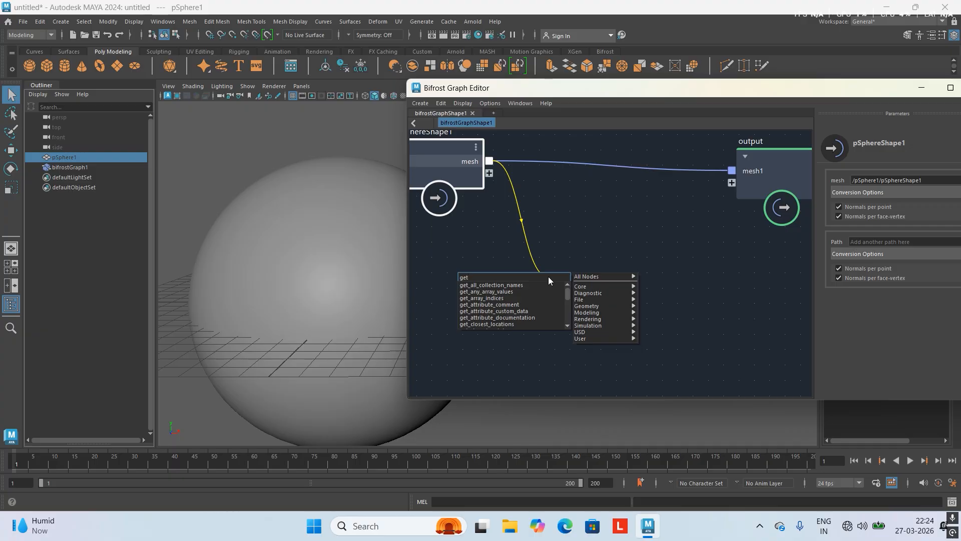
{"action": "type", "text": "pi"}
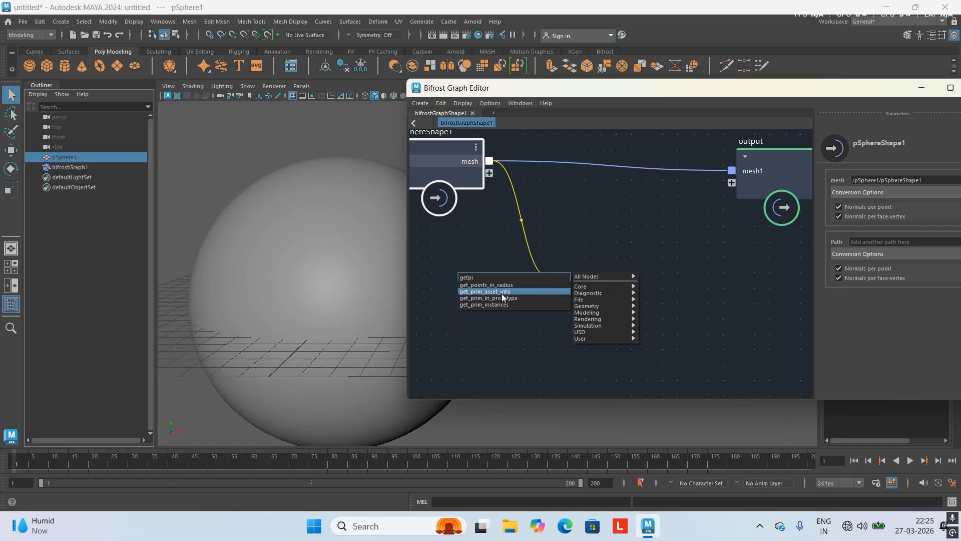
{"action": "key", "text": "BackSpace"}
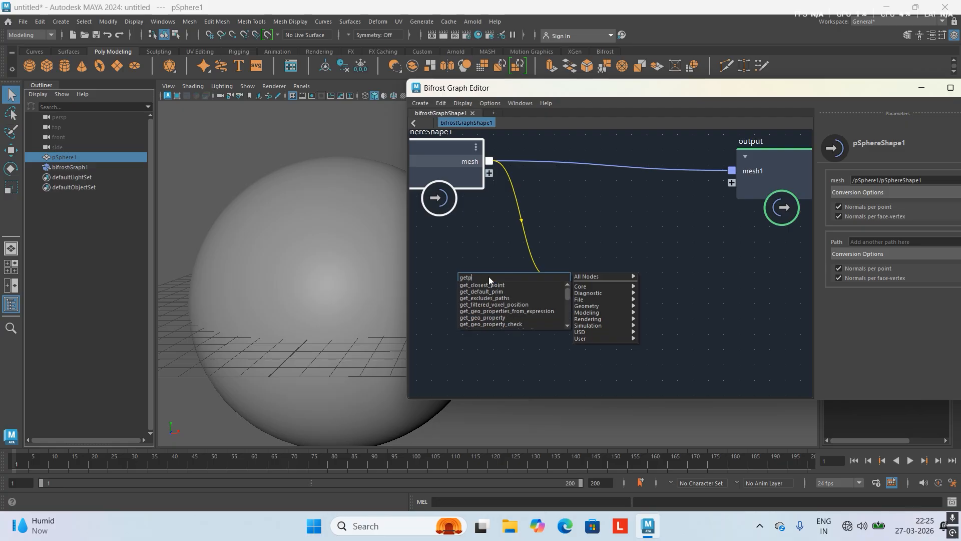
{"action": "type", "text": "o"}
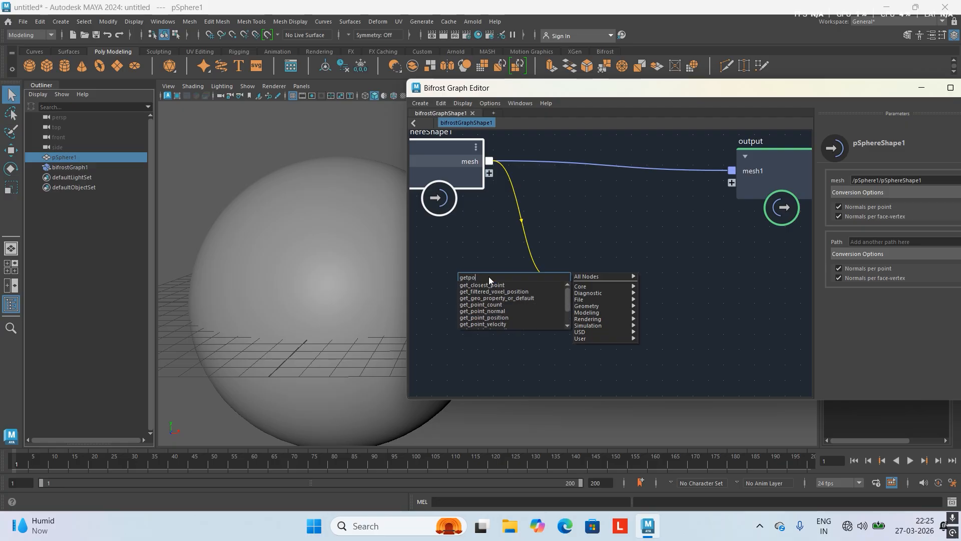
{"action": "left_click", "coordinate": [498, 317]}
{"action": "scroll", "coordinate": [568, 308], "scroll_direction": "up", "scroll_amount": 3}
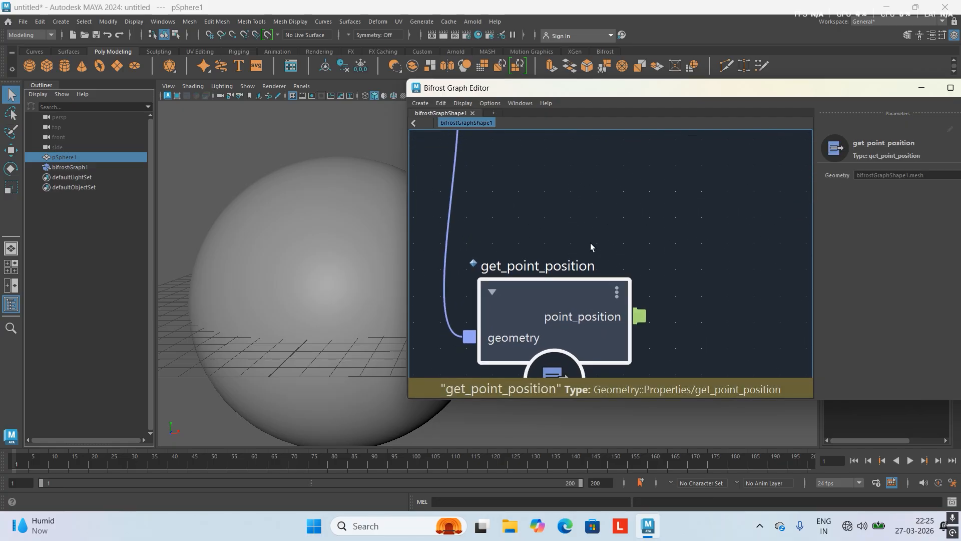
Step: Place the get_point_position node below the mesh connection, between pSphereShape1 and output, and frame the whole graph
{"action": "scroll", "coordinate": [590, 242], "scroll_direction": "down", "scroll_amount": 1}
{"action": "left_click_drag", "start_coordinate": [529, 243], "coordinate": [512, 187]}
{"action": "middle_click_drag", "start_coordinate": [653, 209], "coordinate": [665, 262], "text": "alt"}
{"action": "right_click_drag", "start_coordinate": [666, 263], "coordinate": [624, 206], "text": "alt"}
{"action": "middle_click_drag", "start_coordinate": [623, 205], "coordinate": [572, 222], "text": "alt"}
{"action": "right_click_drag", "start_coordinate": [573, 227], "coordinate": [611, 263], "text": "alt"}
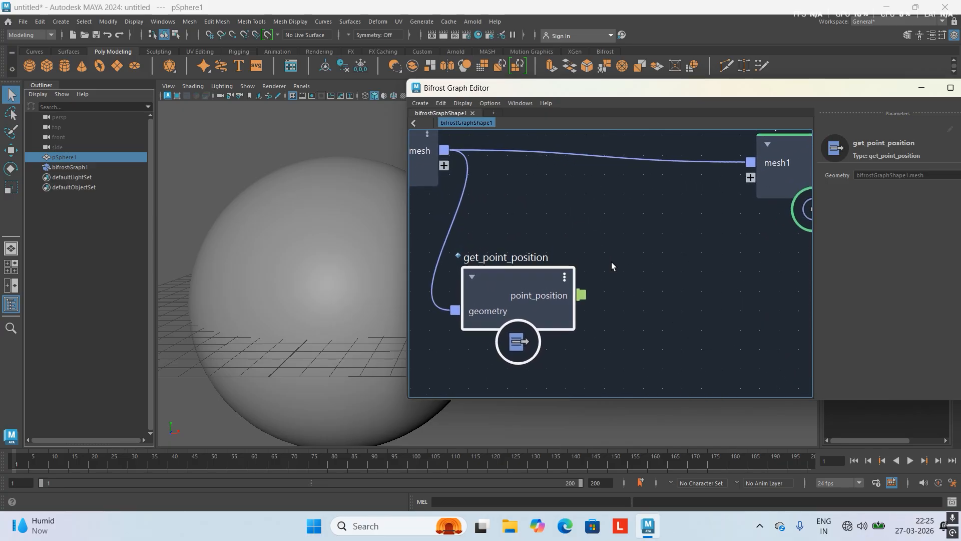
{"action": "middle_click_drag", "start_coordinate": [611, 263], "coordinate": [606, 208], "text": "alt"}
{"action": "left_click_drag", "start_coordinate": [542, 224], "coordinate": [578, 188]}
{"action": "key", "text": "a"}
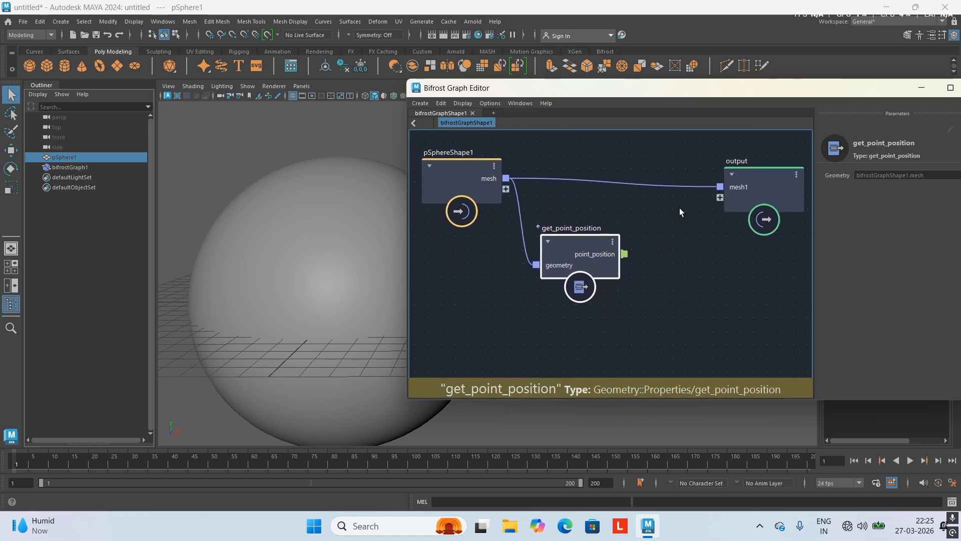
Step: Move the output node farther from the other nodes to free up space in the graph
{"action": "left_click_drag", "start_coordinate": [740, 181], "coordinate": [834, 167]}
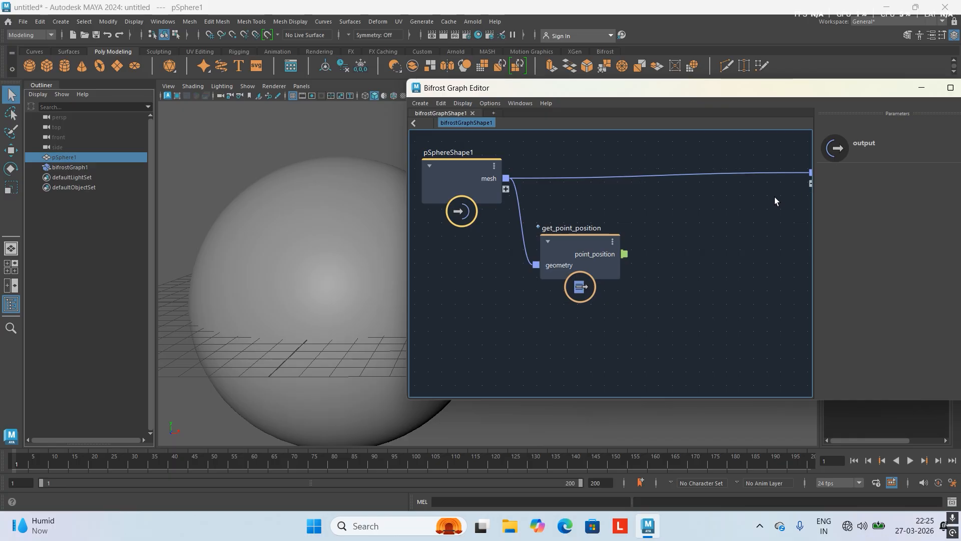
{"action": "middle_click_drag", "start_coordinate": [716, 213], "coordinate": [564, 241], "text": "alt"}
{"action": "left_click_drag", "start_coordinate": [678, 202], "coordinate": [787, 207]}
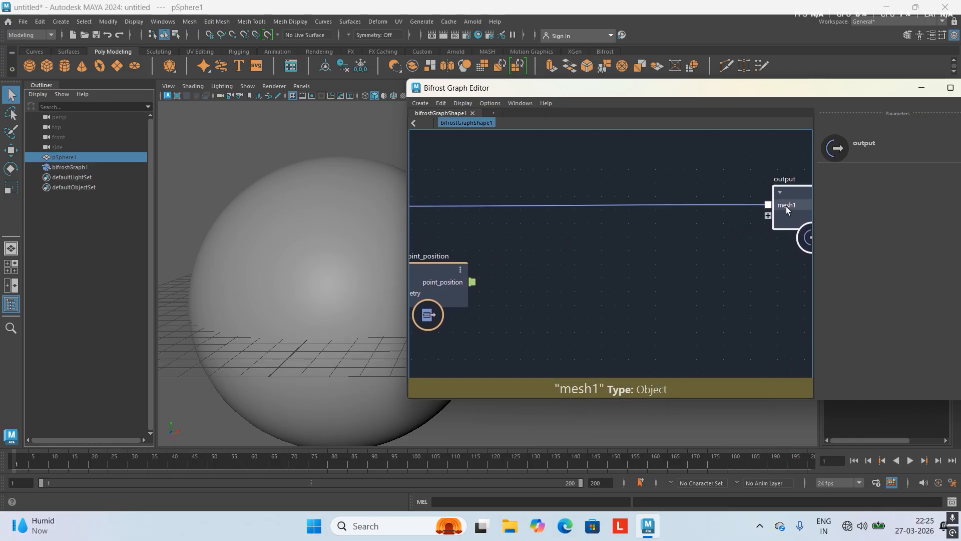
{"action": "middle_click_drag", "start_coordinate": [713, 240], "coordinate": [767, 223], "text": "alt"}
{"action": "scroll", "coordinate": [768, 223], "scroll_direction": "up", "scroll_amount": 1}
{"action": "scroll", "coordinate": [549, 273], "scroll_direction": "down", "scroll_amount": 3}
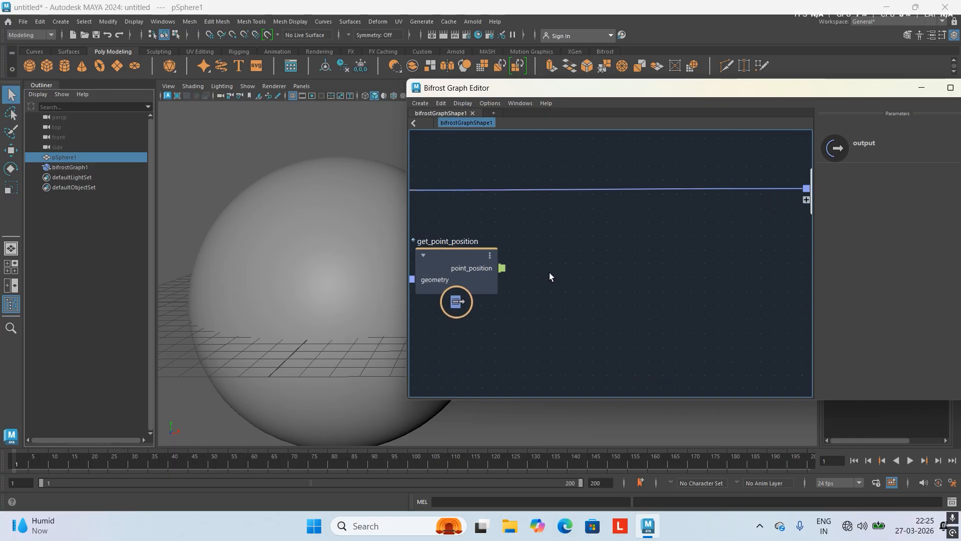
Step: Shift the get_point_position node slightly closer to the pSphereShape1 node
{"action": "middle_click_drag", "start_coordinate": [552, 272], "coordinate": [571, 271], "text": "alt"}
{"action": "scroll", "coordinate": [571, 271], "scroll_direction": "up", "scroll_amount": 1}
{"action": "left_click_drag", "start_coordinate": [462, 259], "coordinate": [442, 271]}
{"action": "middle_click_drag", "start_coordinate": [503, 261], "coordinate": [537, 217], "text": "alt"}
{"action": "scroll", "coordinate": [590, 245], "scroll_direction": "up", "scroll_amount": 2}
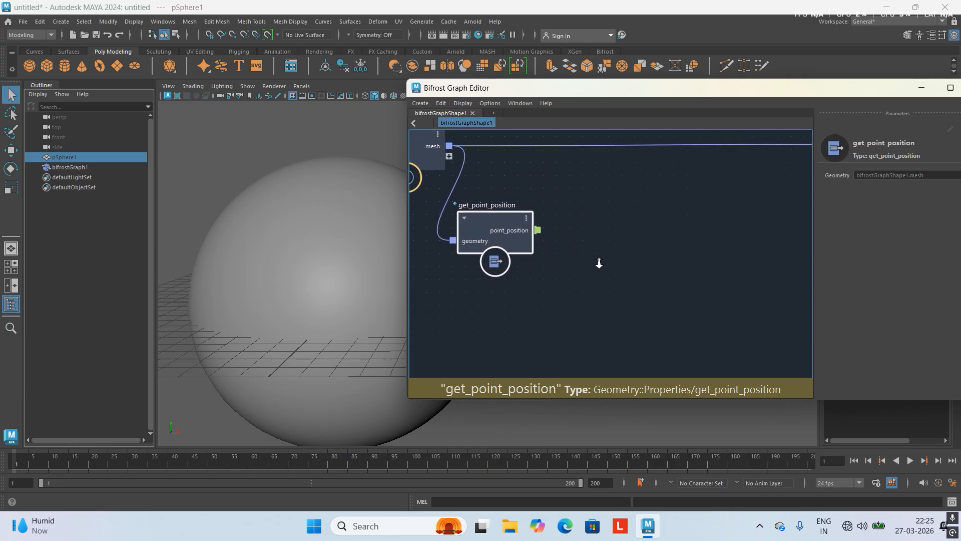
Step: Examine the link from pSphereShape1's mesh to the geometry port of get_point_position
{"action": "middle_click_drag", "start_coordinate": [601, 202], "coordinate": [536, 230], "text": "alt"}
{"action": "scroll", "coordinate": [489, 242], "scroll_direction": "up", "scroll_amount": 2}
{"action": "middle_click_drag", "start_coordinate": [510, 263], "coordinate": [556, 268], "text": "alt"}
{"action": "scroll", "coordinate": [572, 256], "scroll_direction": "up", "scroll_amount": 1}
{"action": "scroll", "coordinate": [573, 257], "scroll_direction": "down", "scroll_amount": 2}
{"action": "scroll", "coordinate": [530, 254], "scroll_direction": "up", "scroll_amount": 2}
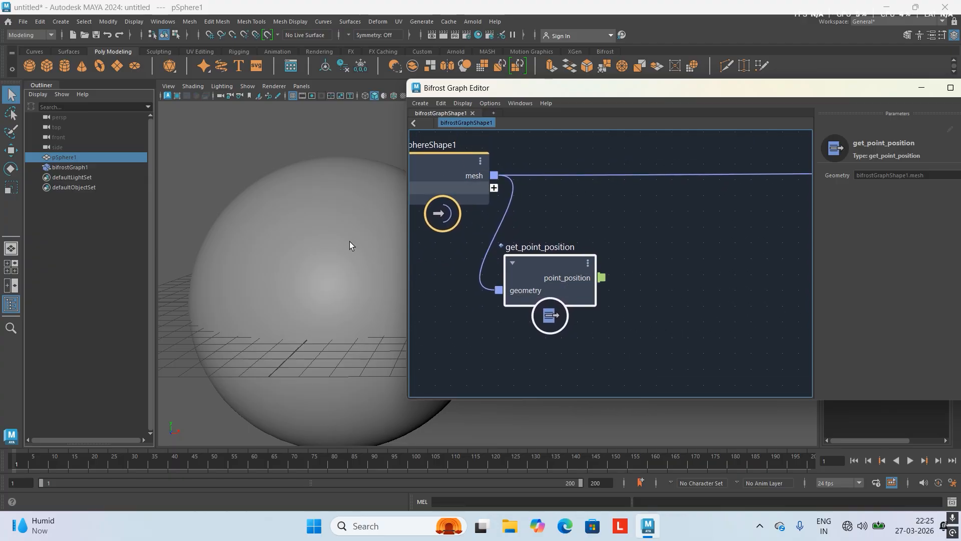
{"action": "scroll", "coordinate": [637, 230], "scroll_direction": "down", "scroll_amount": 1}
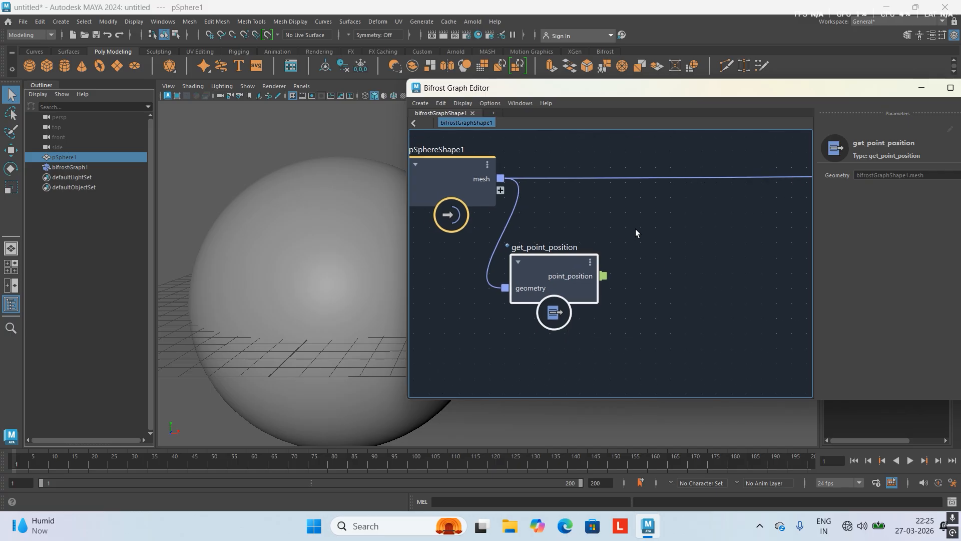
Step: Add a vector3_to_scalar node fed by the point_position output and place it beside get_point_position
{"action": "middle_click_drag", "start_coordinate": [637, 230], "coordinate": [555, 221], "text": "alt"}
{"action": "right_click_drag", "start_coordinate": [555, 222], "coordinate": [533, 210], "text": "alt"}
{"action": "middle_click_drag", "start_coordinate": [533, 209], "coordinate": [474, 211], "text": "alt"}
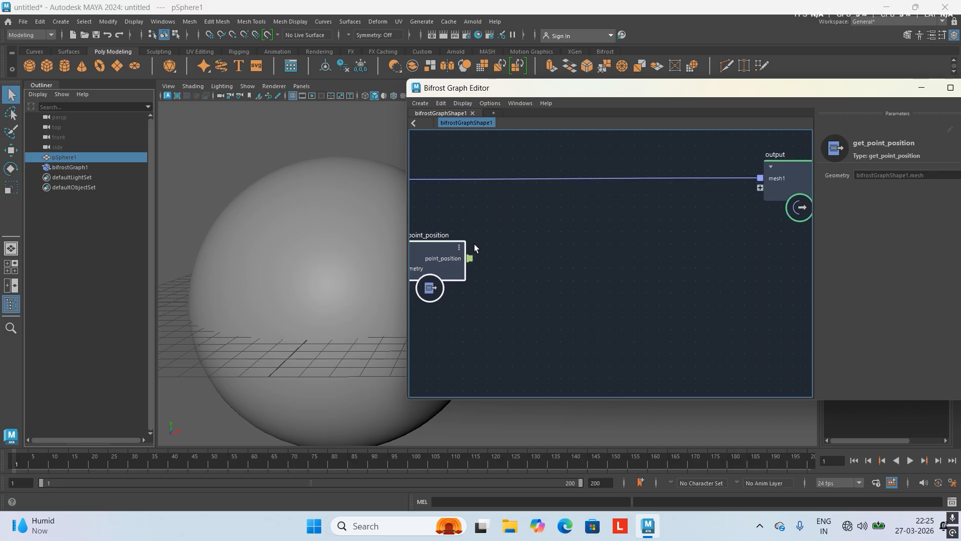
{"action": "left_click_drag", "start_coordinate": [470, 258], "coordinate": [593, 283]}
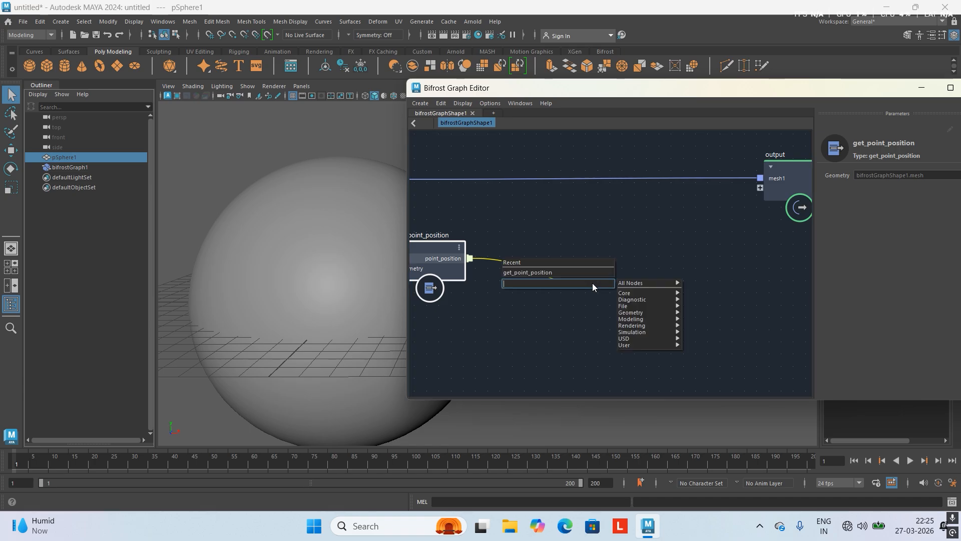
{"action": "left_click", "coordinate": [525, 224]}
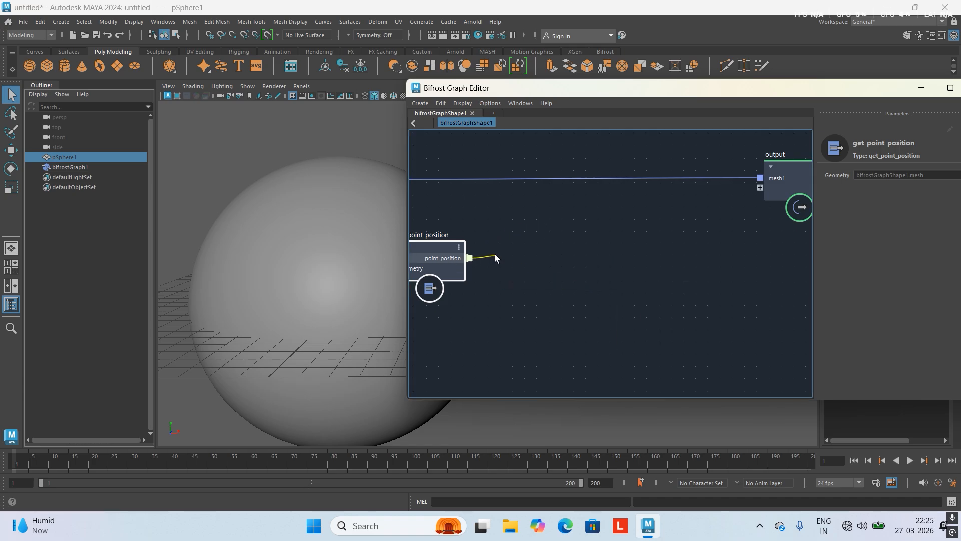
{"action": "left_click_drag", "start_coordinate": [495, 256], "coordinate": [577, 284]}
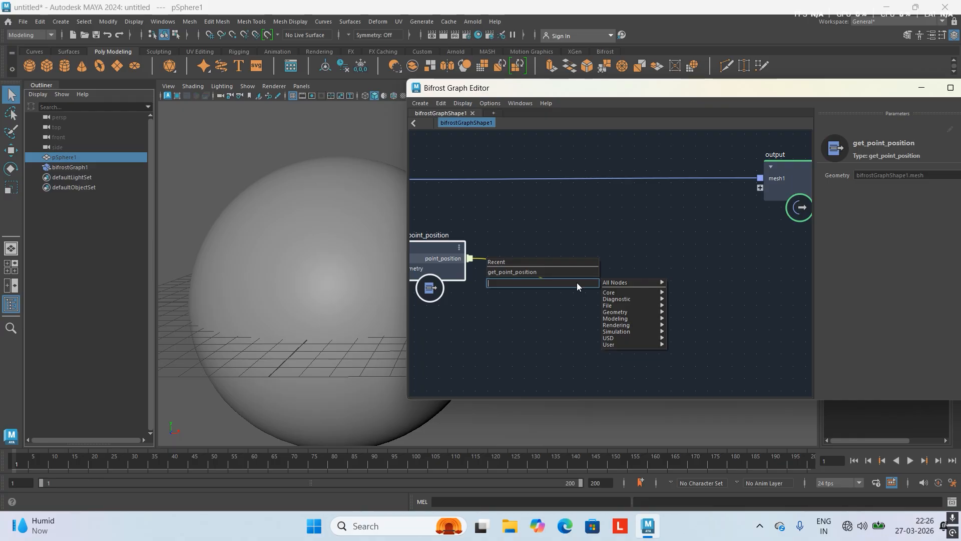
{"action": "type", "text": "vec"}
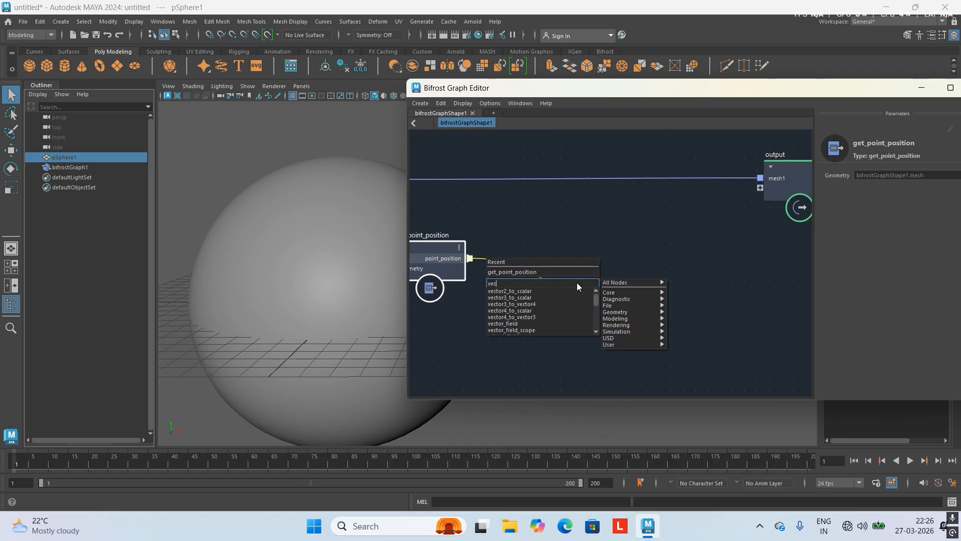
{"action": "left_click", "coordinate": [524, 298]}
{"action": "left_click_drag", "start_coordinate": [577, 314], "coordinate": [530, 268]}
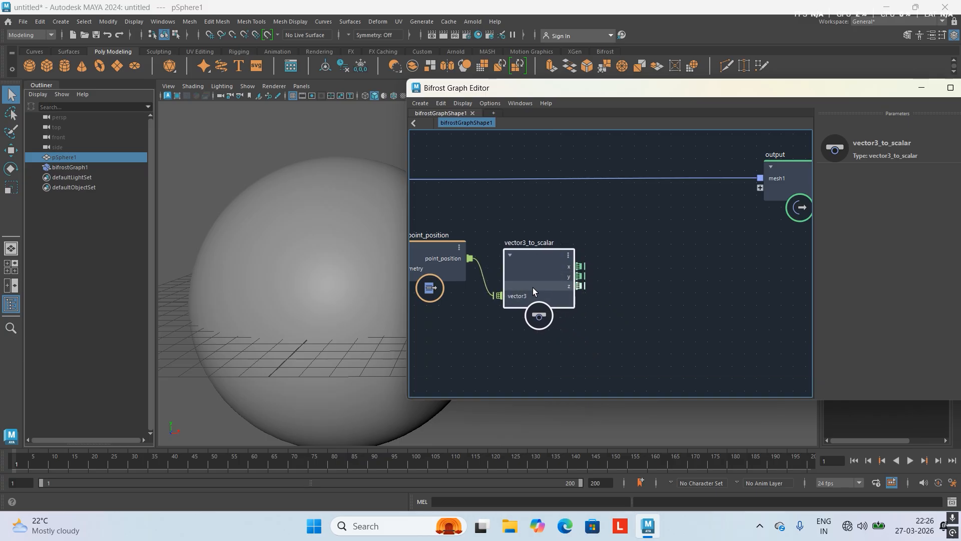
Step: Examine the x, y and z outputs of the vector3_to_scalar node and its incoming vector3 link
{"action": "scroll", "coordinate": [532, 288], "scroll_direction": "up", "scroll_amount": 5}
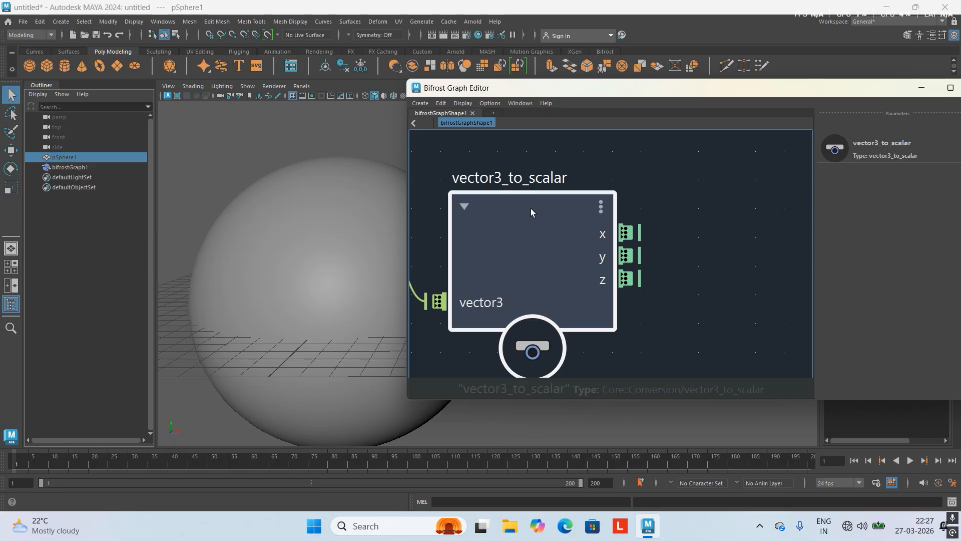
{"action": "scroll", "coordinate": [533, 209], "scroll_direction": "down", "scroll_amount": 3}
{"action": "scroll", "coordinate": [599, 211], "scroll_direction": "up", "scroll_amount": 4}
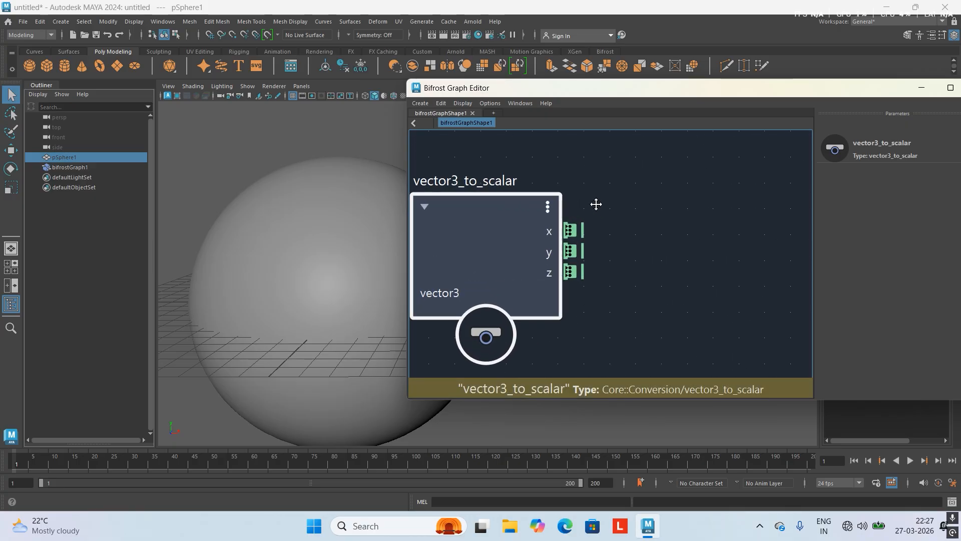
{"action": "middle_click_drag", "start_coordinate": [607, 178], "coordinate": [626, 168]}
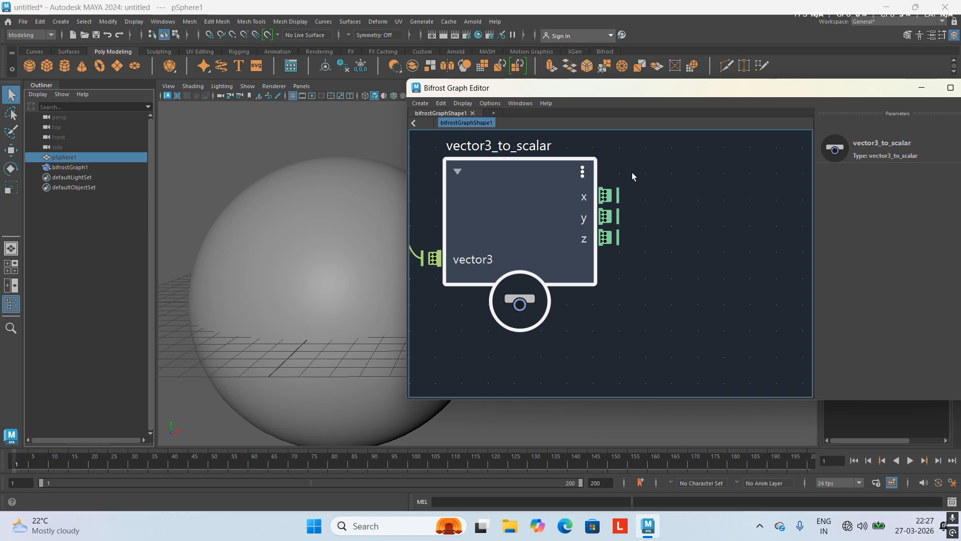
{"action": "scroll", "coordinate": [621, 179], "scroll_direction": "up", "scroll_amount": 2}
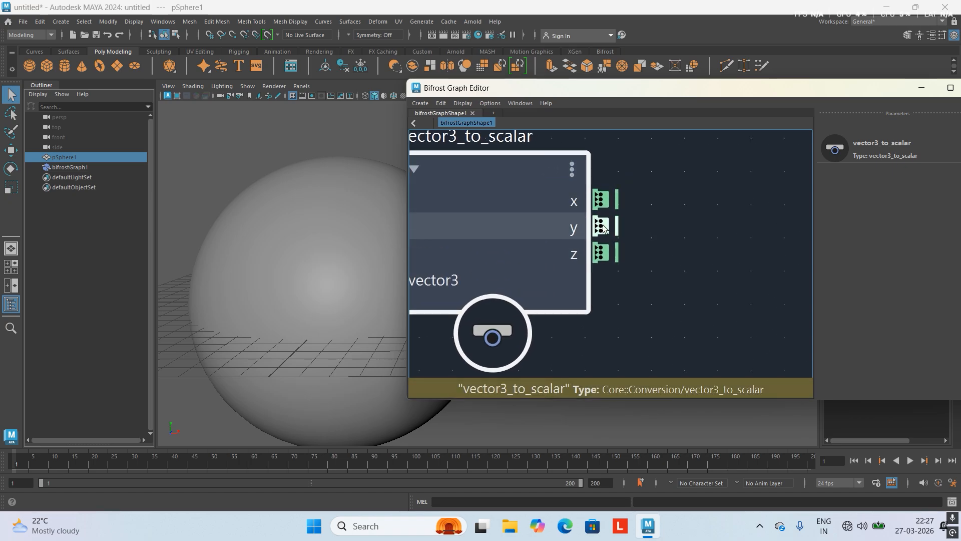
{"action": "scroll", "coordinate": [629, 252], "scroll_direction": "down", "scroll_amount": 2}
{"action": "middle_click_drag", "start_coordinate": [630, 254], "coordinate": [631, 278]}
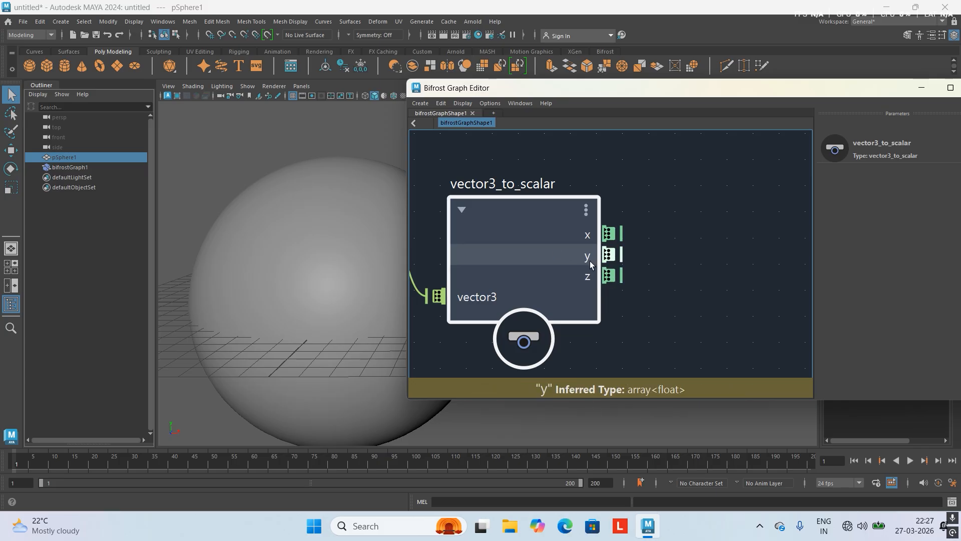
{"action": "scroll", "coordinate": [650, 266], "scroll_direction": "down", "scroll_amount": 1}
{"action": "middle_click_drag", "start_coordinate": [656, 266], "coordinate": [575, 239]}
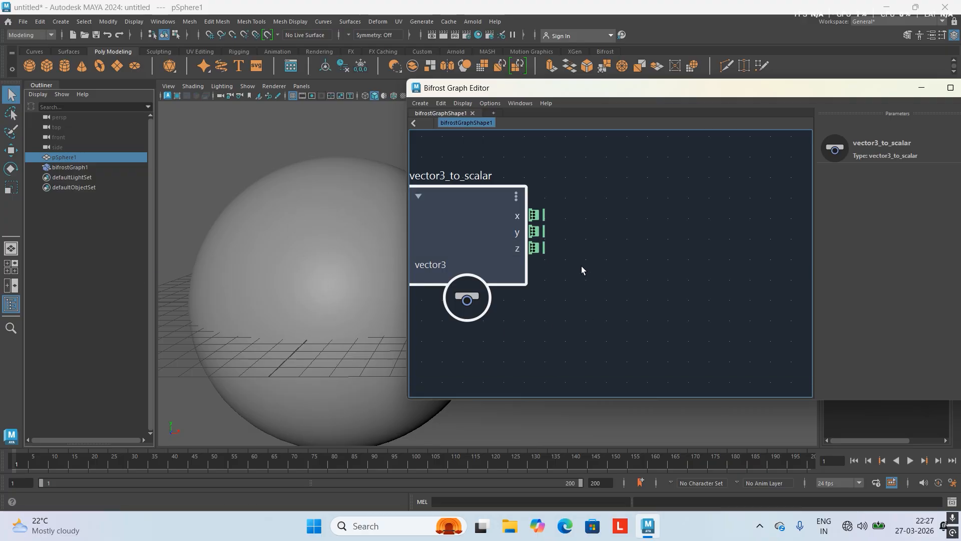
{"action": "left_click_drag", "start_coordinate": [539, 232], "coordinate": [778, 212]}
{"action": "middle_click_drag", "start_coordinate": [616, 187], "coordinate": [725, 188]}
{"action": "middle_click_drag", "start_coordinate": [674, 164], "coordinate": [599, 160]}
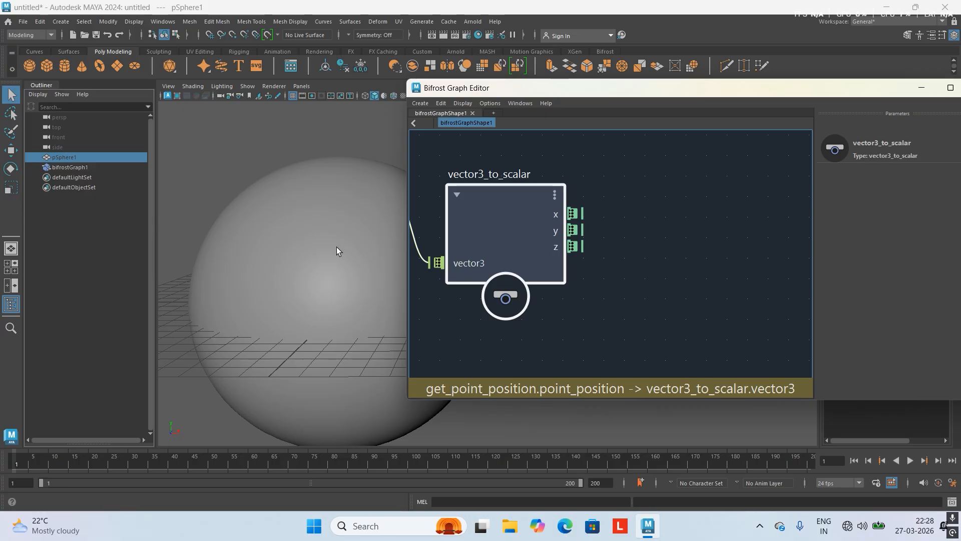
Step: Look over the whole sphere in the viewport from its upper to its lower end
{"action": "scroll", "coordinate": [336, 247], "scroll_direction": "up", "scroll_amount": 4}
{"action": "scroll", "coordinate": [337, 248], "scroll_direction": "down", "scroll_amount": 6}
{"action": "mouse_move", "coordinate": [327, 250]}
{"action": "middle_mouse_down", "text": "alt"}
{"action": "mouse_move", "coordinate": [287, 185]}
{"action": "mouse_move", "coordinate": [271, 206]}
{"action": "mouse_move", "coordinate": [315, 257]}
{"action": "middle_mouse_up", "text": "alt"}
{"action": "scroll", "coordinate": [271, 206], "scroll_direction": "up", "scroll_amount": 1}
{"action": "scroll", "coordinate": [270, 206], "scroll_direction": "up", "scroll_amount": 2}
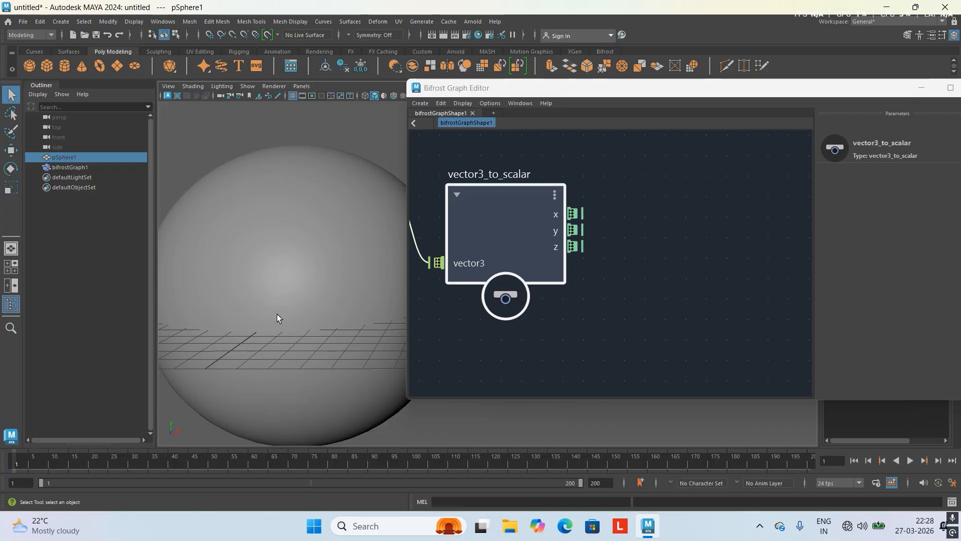
{"action": "middle_click_drag", "start_coordinate": [291, 280], "coordinate": [290, 223], "text": "alt"}
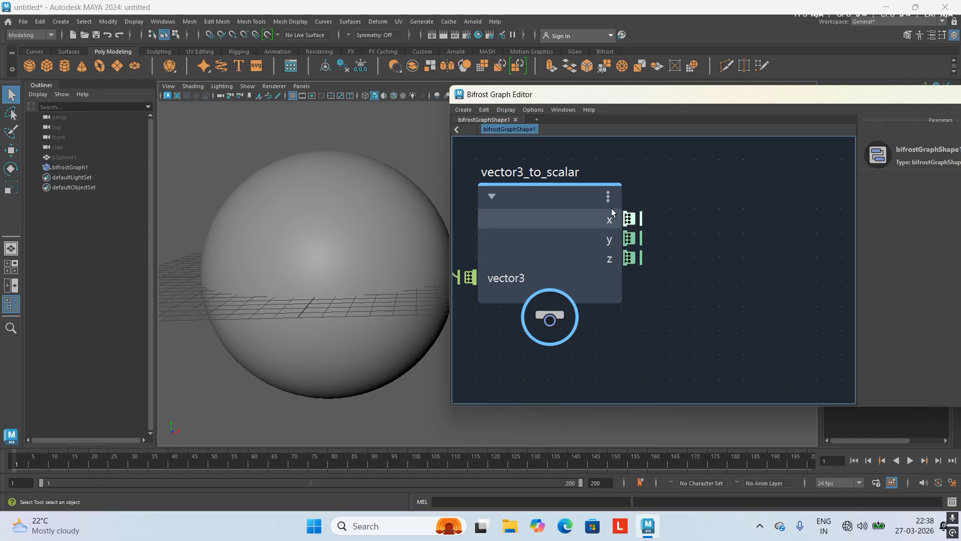
Step: Add an array_bounds node fed by the y output of vector3_to_scalar and place it beside that node
{"action": "left_click_drag", "start_coordinate": [635, 242], "coordinate": [689, 255]}
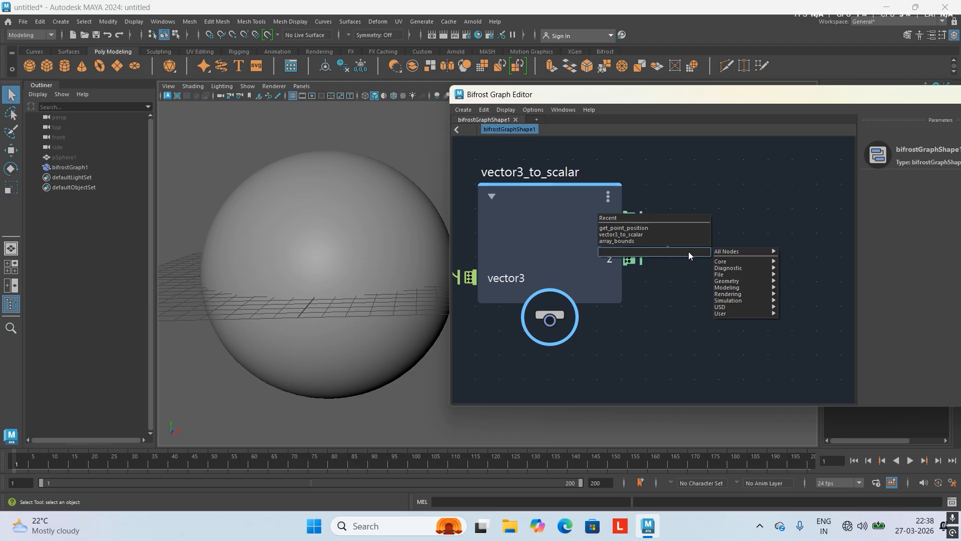
{"action": "type", "text": "array"}
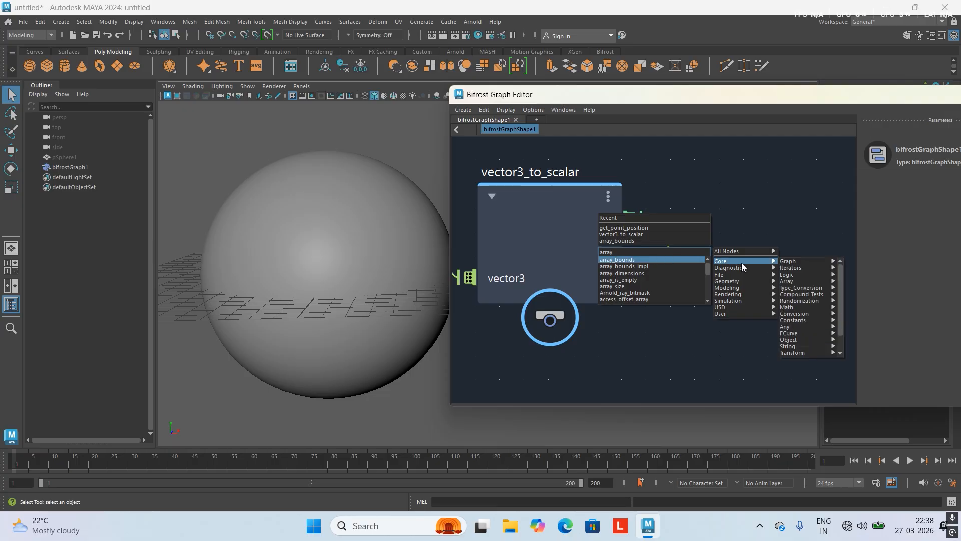
{"action": "left_click", "coordinate": [659, 260]}
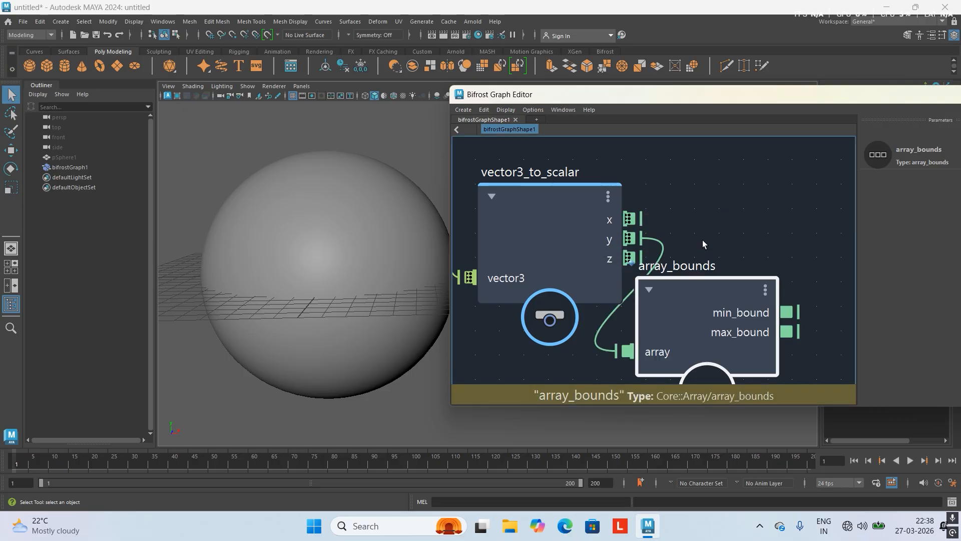
{"action": "scroll", "coordinate": [702, 240], "scroll_direction": "up", "scroll_amount": 3}
{"action": "left_click_drag", "start_coordinate": [719, 281], "coordinate": [770, 201]}
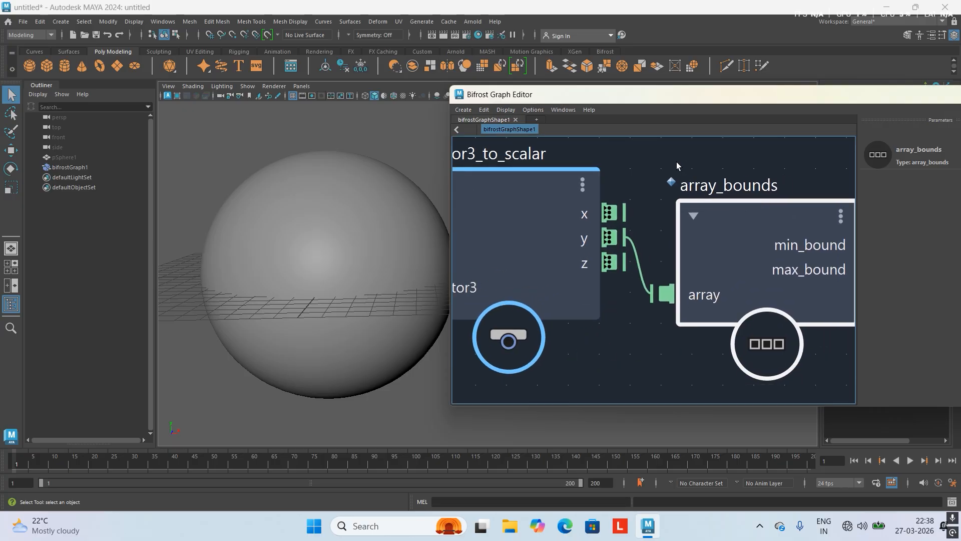
Step: Examine the array input and the min_bound and max_bound outputs of the array_bounds node
{"action": "key", "text": "f"}
{"action": "scroll", "coordinate": [601, 180], "scroll_direction": "down", "scroll_amount": 1}
{"action": "middle_click_drag", "start_coordinate": [600, 180], "coordinate": [530, 189], "text": "alt"}
{"action": "scroll", "coordinate": [557, 198], "scroll_direction": "up", "scroll_amount": 2}
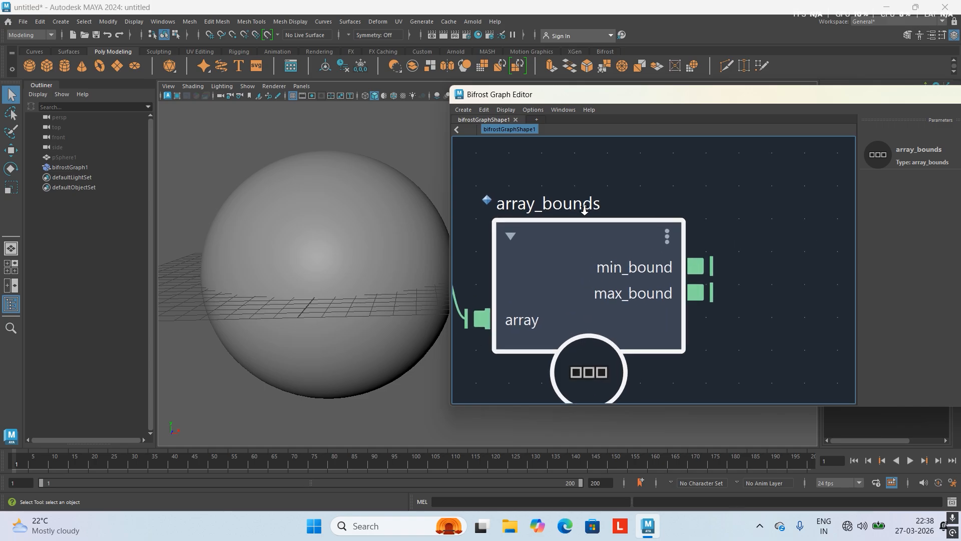
{"action": "middle_click_drag", "start_coordinate": [597, 201], "coordinate": [575, 167], "text": "alt"}
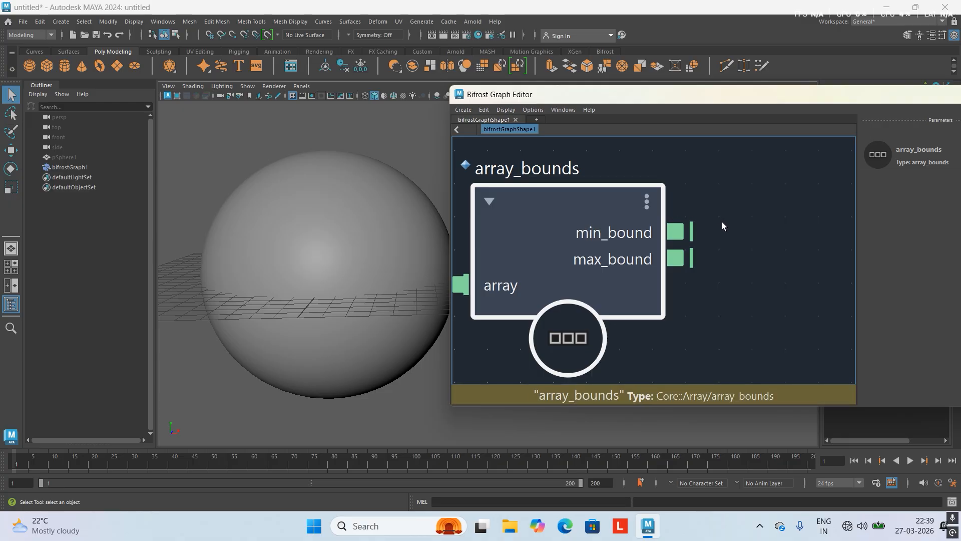
{"action": "scroll", "coordinate": [716, 232], "scroll_direction": "up", "scroll_amount": 1}
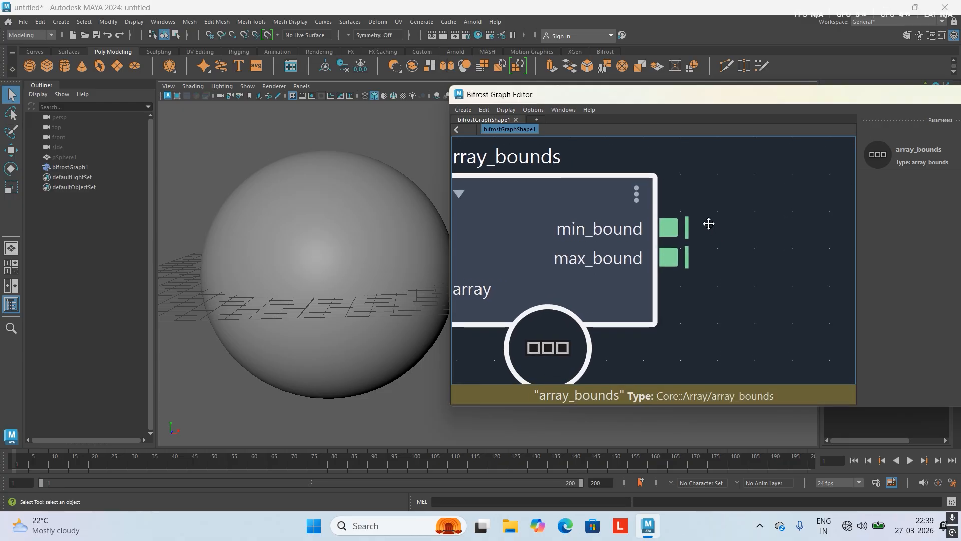
{"action": "middle_click_drag", "start_coordinate": [716, 233], "coordinate": [770, 221]}
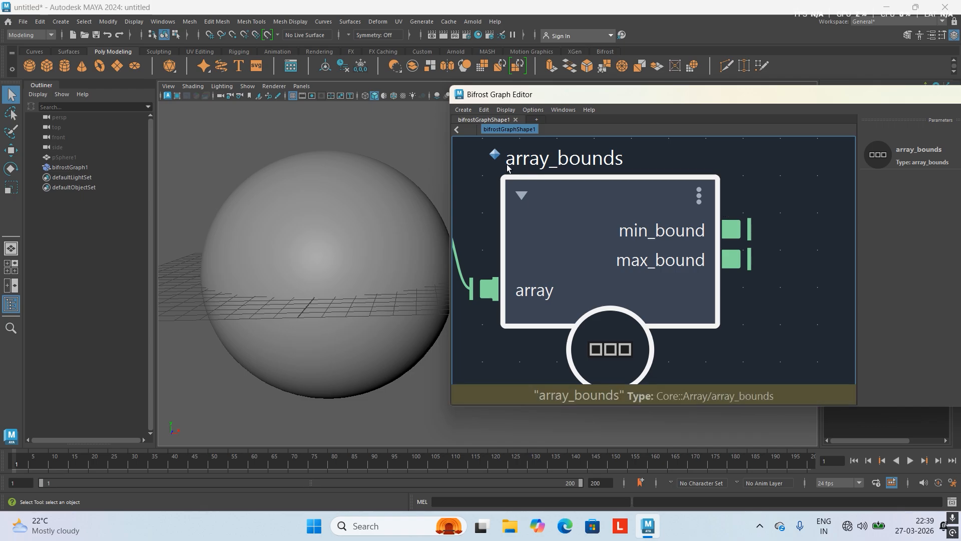
{"action": "middle_click_drag", "start_coordinate": [668, 178], "coordinate": [648, 175]}
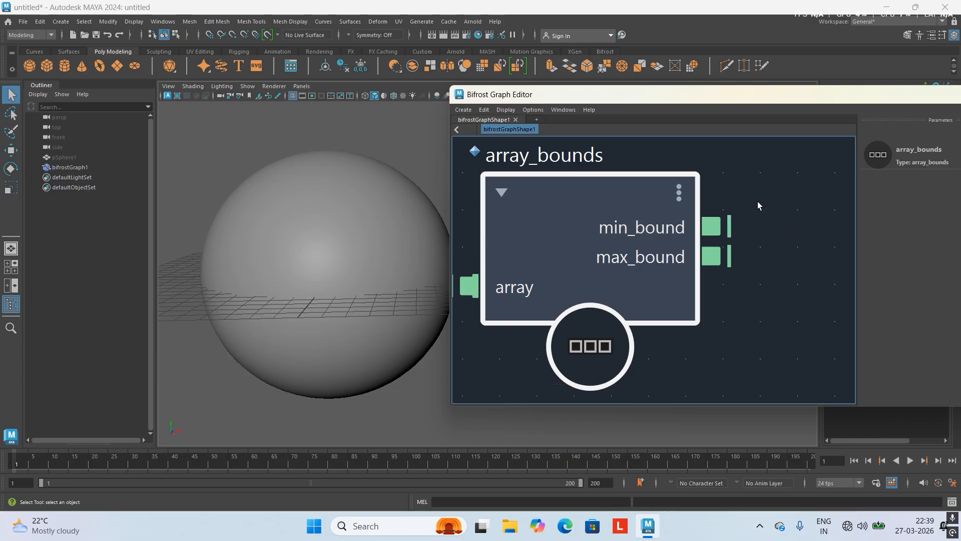
{"action": "scroll", "coordinate": [757, 202], "scroll_direction": "down", "scroll_amount": 4}
{"action": "middle_click_drag", "start_coordinate": [756, 202], "coordinate": [641, 204], "text": "alt"}
{"action": "scroll", "coordinate": [640, 205], "scroll_direction": "up", "scroll_amount": 1}
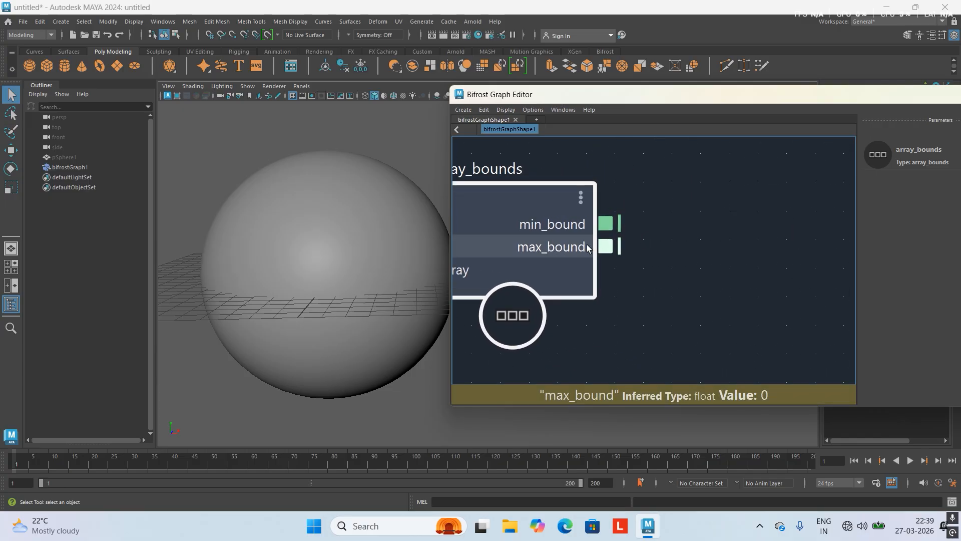
{"action": "middle_click_drag", "start_coordinate": [714, 234], "coordinate": [761, 220], "text": "alt"}
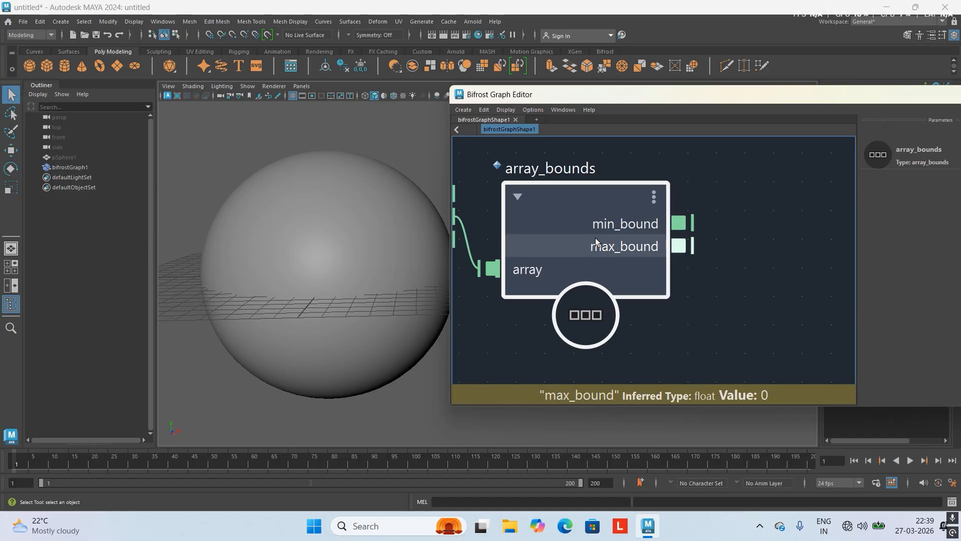
Step: Select the bifrostGraph1 sphere in the viewport and deselect the array_bounds node in the graph
{"action": "left_click_drag", "start_coordinate": [351, 190], "coordinate": [287, 205], "text": "alt"}
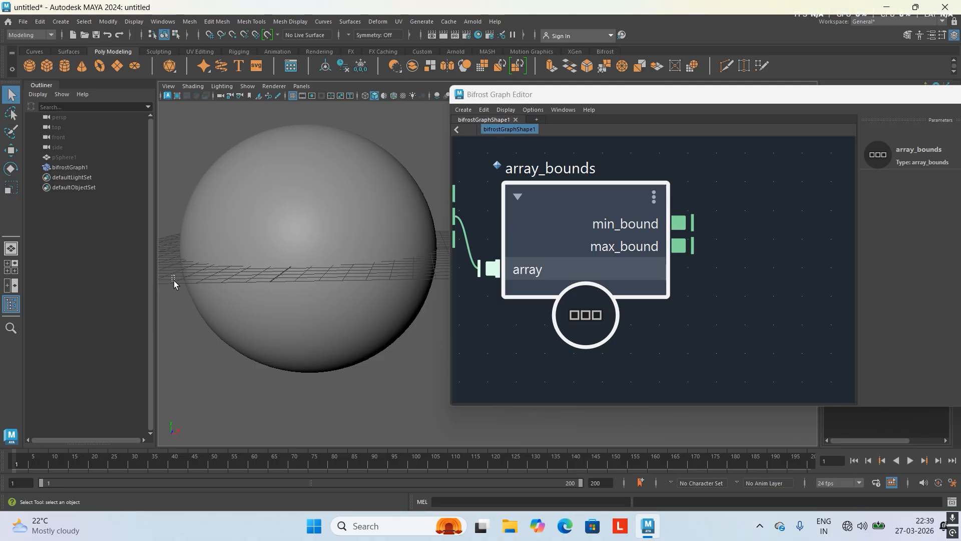
{"action": "left_click_drag", "start_coordinate": [172, 275], "coordinate": [434, 383]}
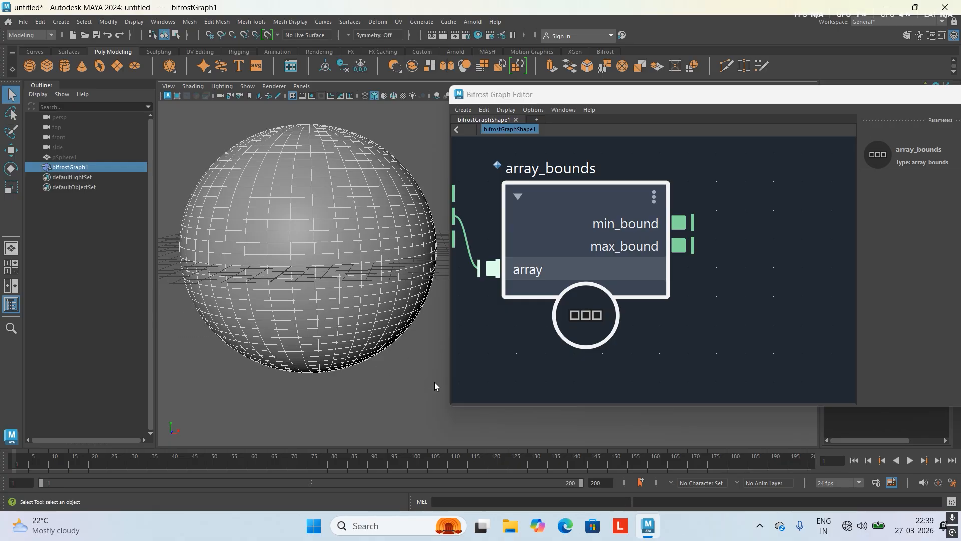
{"action": "left_click", "coordinate": [413, 136]}
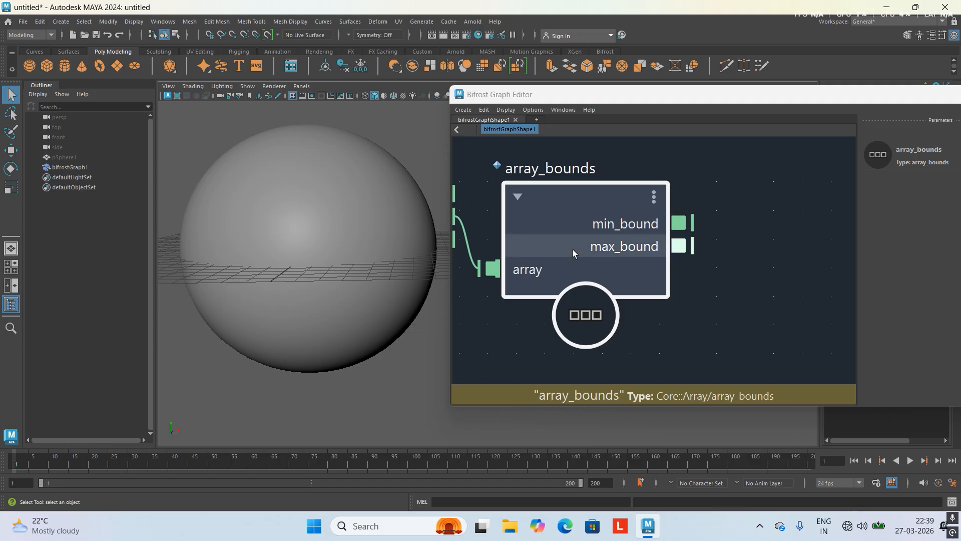
{"action": "left_click_drag", "start_coordinate": [172, 132], "coordinate": [437, 189]}
{"action": "left_click", "coordinate": [743, 199]}
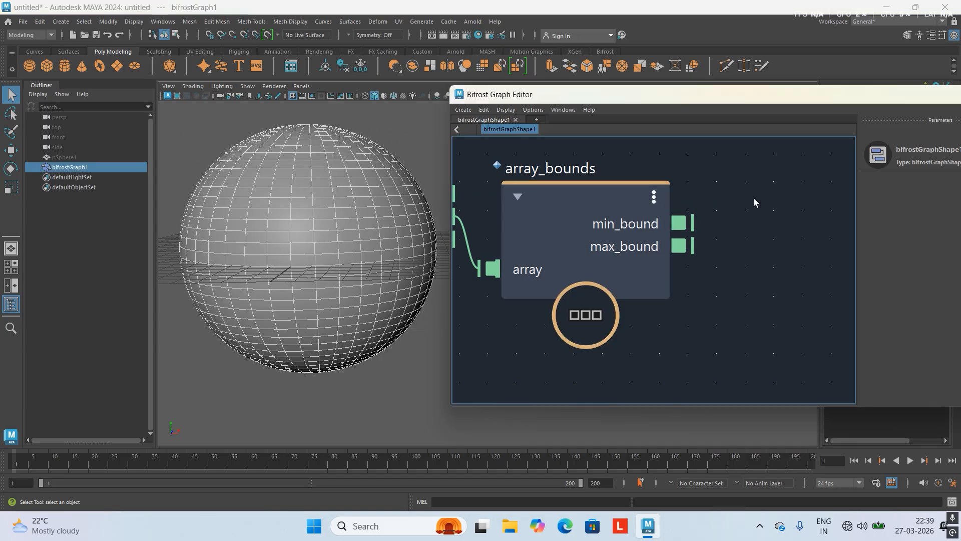
Step: Add a change_range node to the graph and place it beside the array_bounds node
{"action": "scroll", "coordinate": [737, 203], "scroll_direction": "down", "scroll_amount": 3}
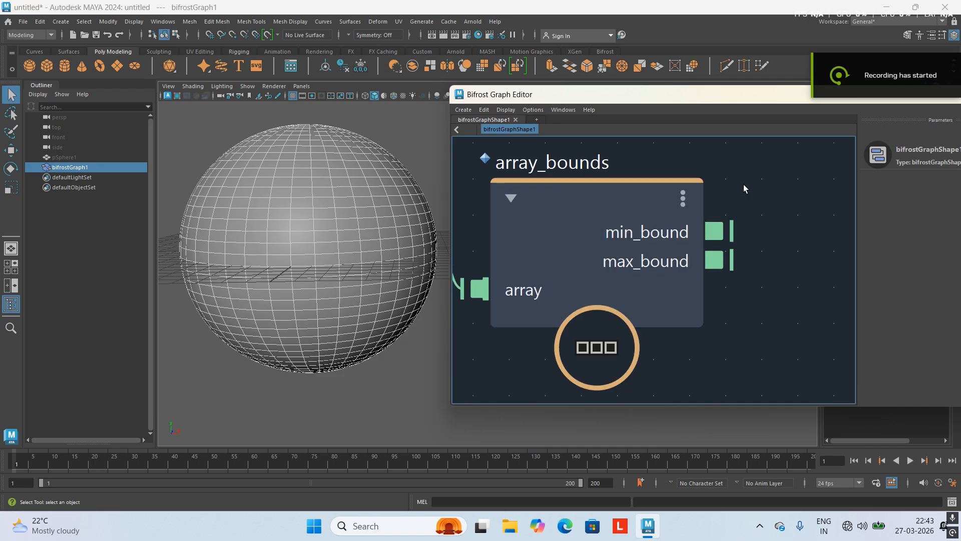
{"action": "scroll", "coordinate": [743, 187], "scroll_direction": "down", "scroll_amount": 2}
{"action": "middle_click_drag", "start_coordinate": [730, 185], "coordinate": [616, 168]}
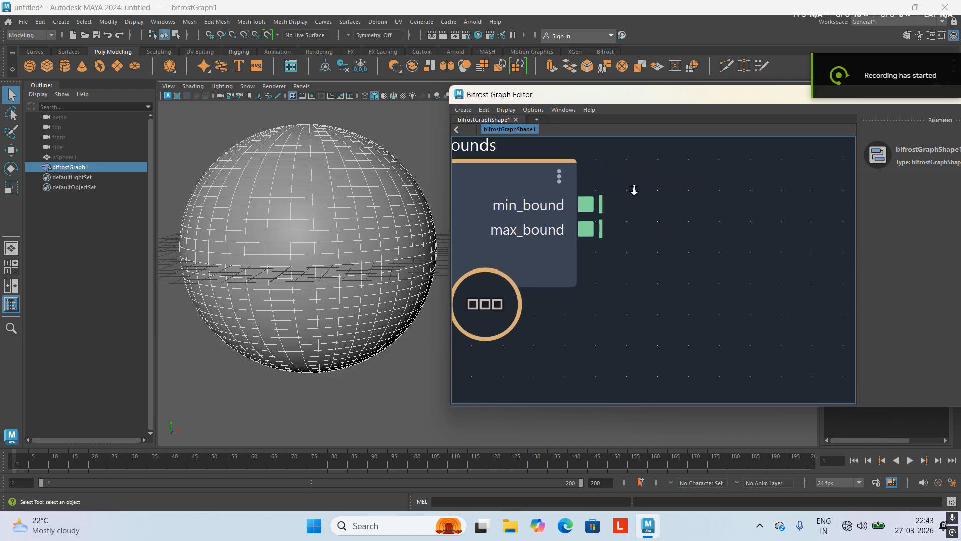
{"action": "scroll", "coordinate": [669, 184], "scroll_direction": "down", "scroll_amount": 4}
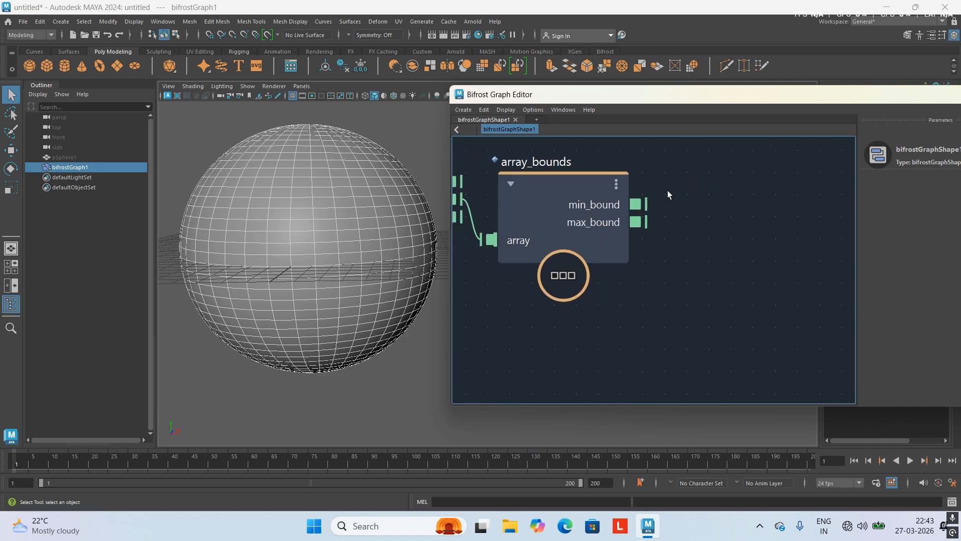
{"action": "scroll", "coordinate": [673, 210], "scroll_direction": "up", "scroll_amount": 1}
{"action": "middle_click_drag", "start_coordinate": [676, 194], "coordinate": [636, 220]}
{"action": "scroll", "coordinate": [674, 212], "scroll_direction": "down", "scroll_amount": 1}
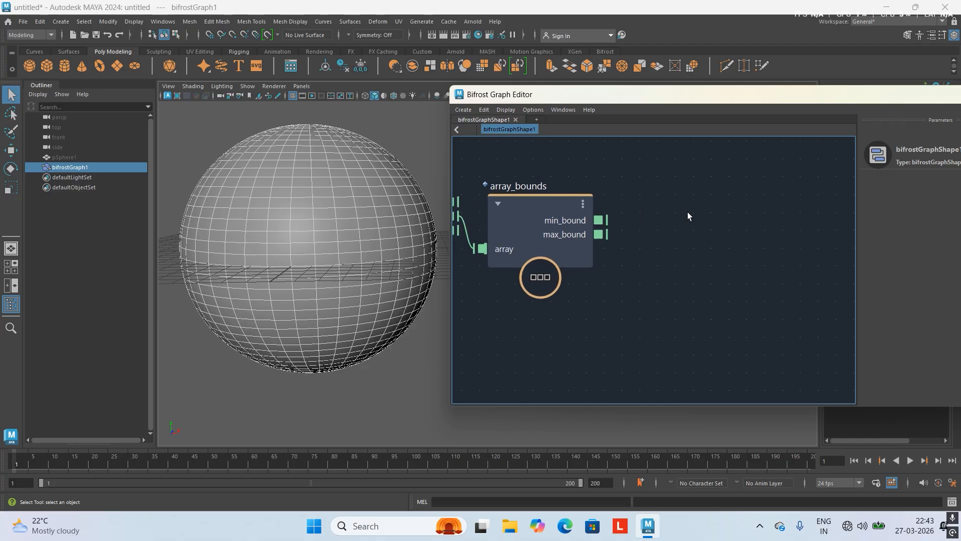
{"action": "key", "text": "Tab"}
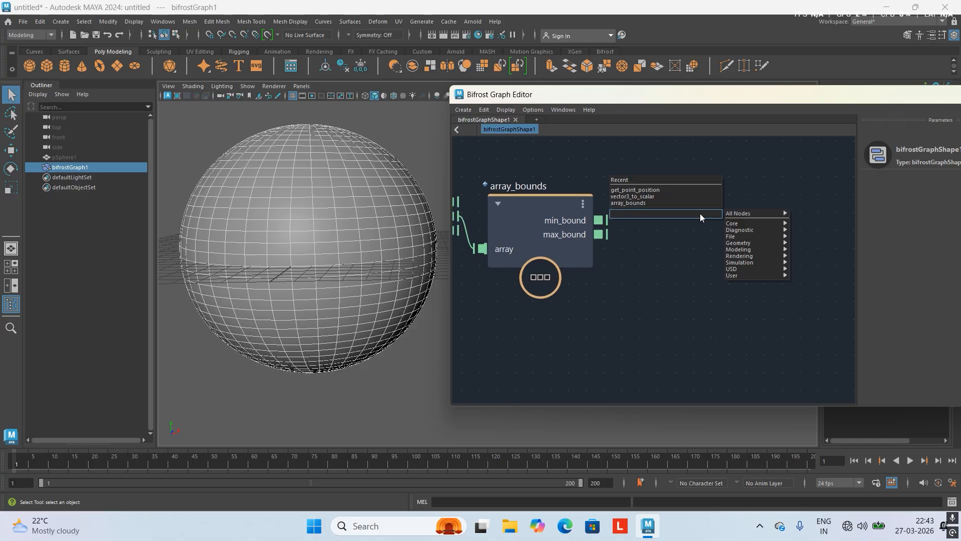
{"action": "type", "text": "chanf"}
{"action": "key", "text": "BackSpace"}
{"action": "type", "text": "ge"}
{"action": "left_click", "coordinate": [668, 222]}
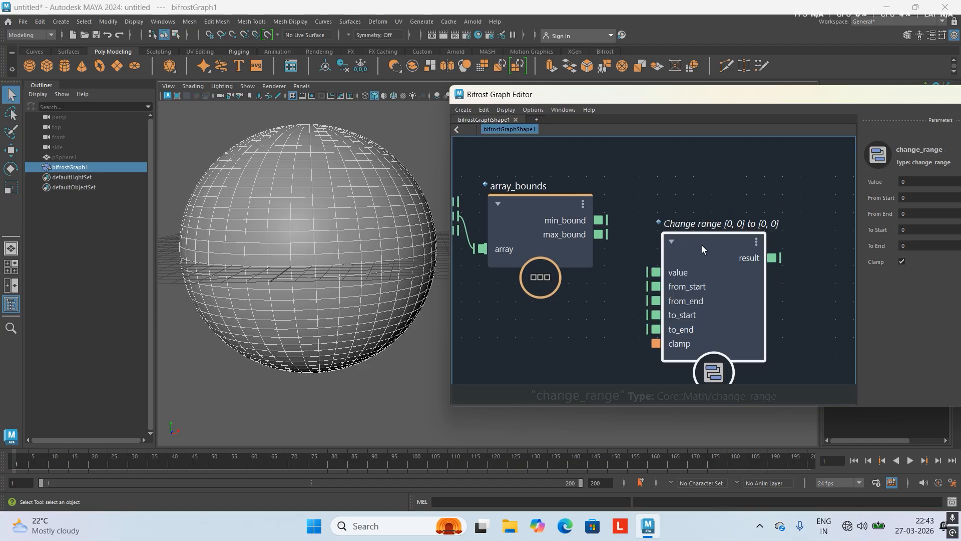
{"action": "left_click_drag", "start_coordinate": [701, 248], "coordinate": [710, 196]}
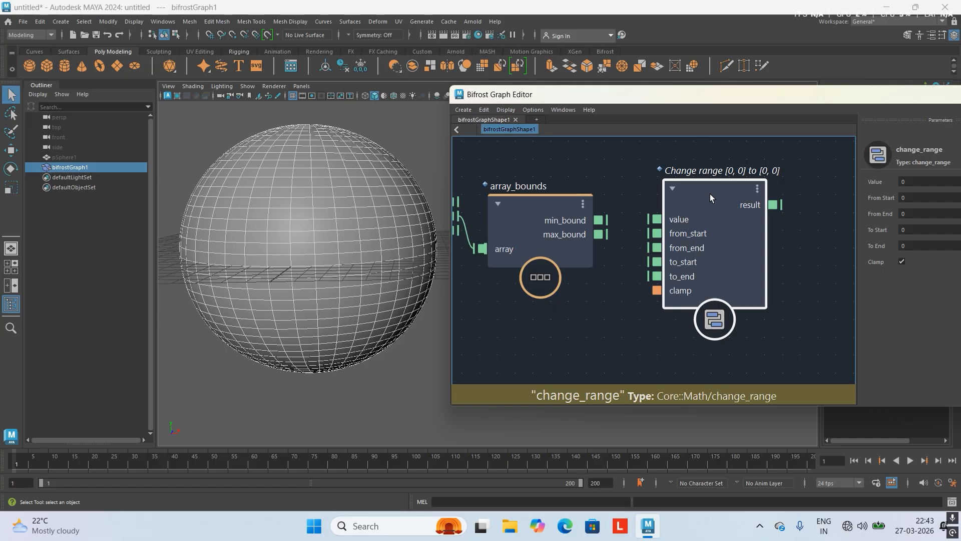
Step: Examine the value, from_start, from_end, to_start, to_end and clamp inputs and the result output of the change_range node
{"action": "scroll", "coordinate": [710, 194], "scroll_direction": "down", "scroll_amount": 2}
{"action": "scroll", "coordinate": [665, 202], "scroll_direction": "up", "scroll_amount": 4}
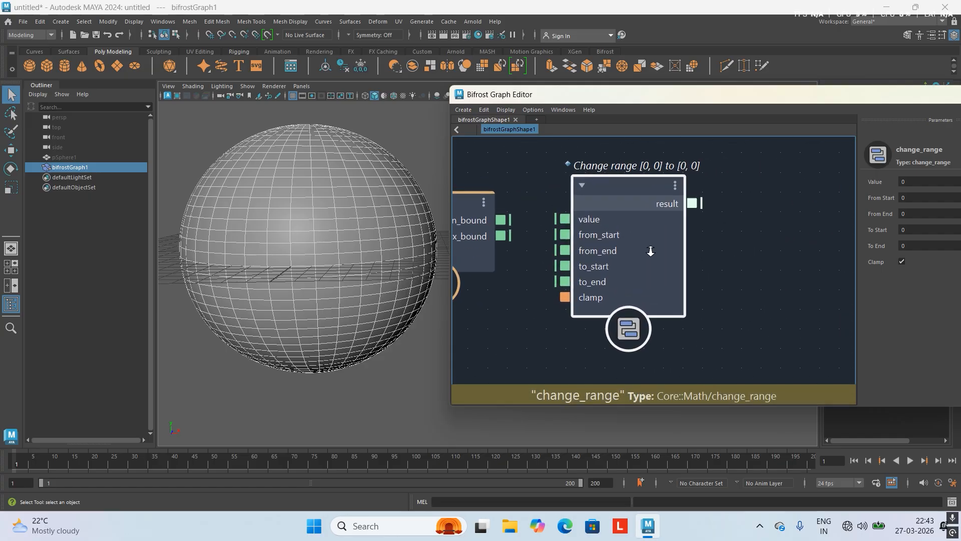
{"action": "middle_click_drag", "start_coordinate": [655, 209], "coordinate": [639, 249]}
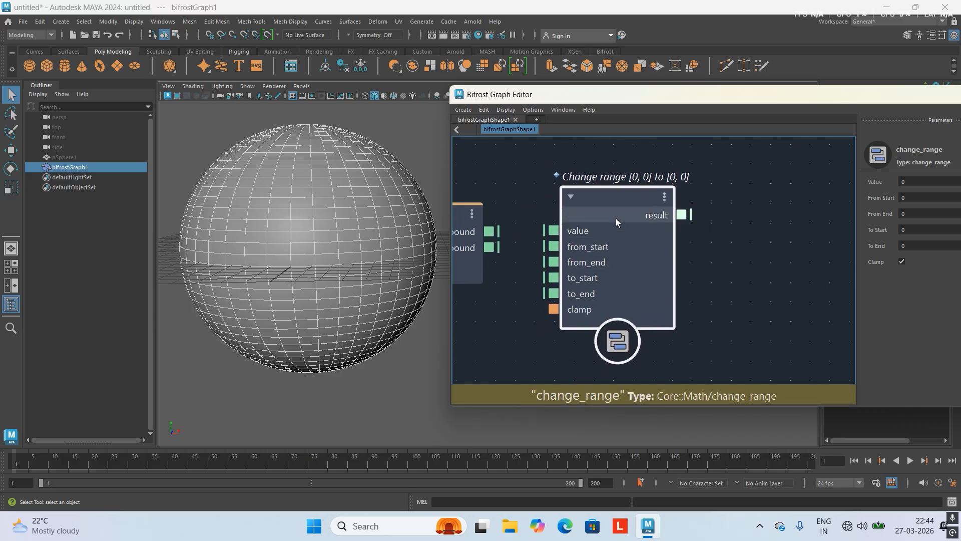
{"action": "left_click_drag", "start_coordinate": [616, 218], "coordinate": [657, 215]}
{"action": "scroll", "coordinate": [666, 227], "scroll_direction": "down", "scroll_amount": 2}
{"action": "right_click_drag", "start_coordinate": [675, 242], "coordinate": [705, 284], "text": "alt"}
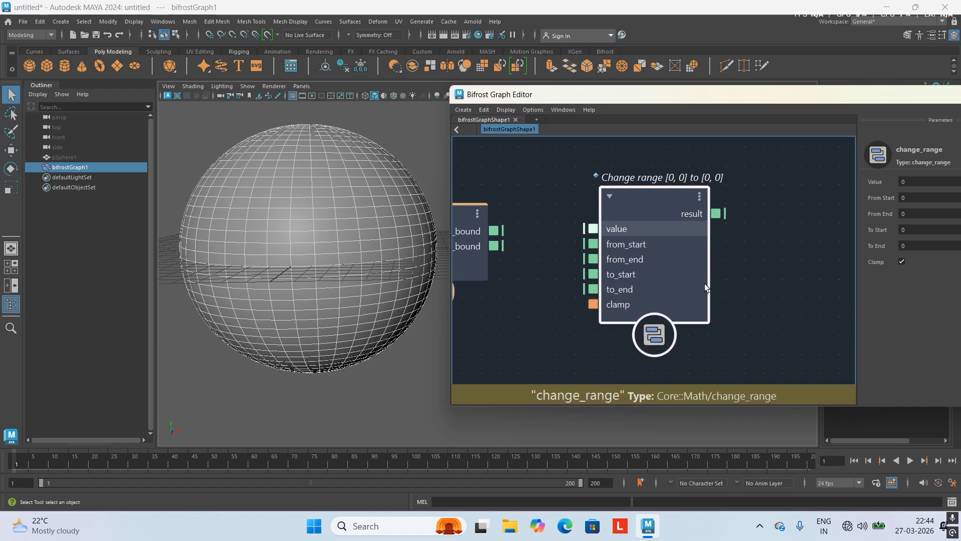
{"action": "middle_click_drag", "start_coordinate": [688, 253], "coordinate": [669, 267], "text": "alt"}
{"action": "mouse_move", "coordinate": [646, 229]}
{"action": "left_mouse_down"}
{"action": "mouse_move", "coordinate": [659, 252]}
{"action": "mouse_move", "coordinate": [650, 236]}
{"action": "left_mouse_up"}
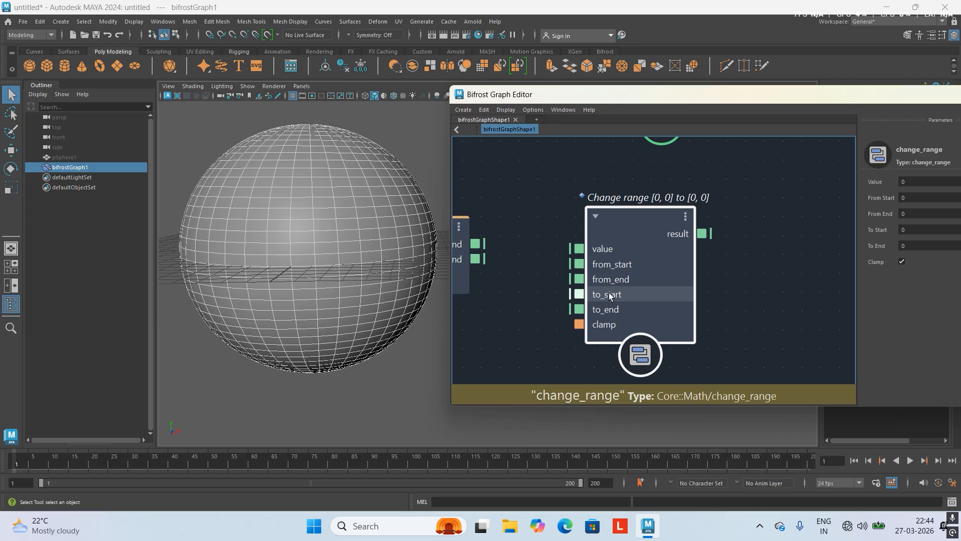
{"action": "scroll", "coordinate": [669, 289], "scroll_direction": "down", "scroll_amount": 2}
{"action": "middle_click_drag", "start_coordinate": [660, 257], "coordinate": [646, 234], "text": "alt"}
{"action": "right_click_drag", "start_coordinate": [645, 234], "coordinate": [704, 286], "text": "alt"}
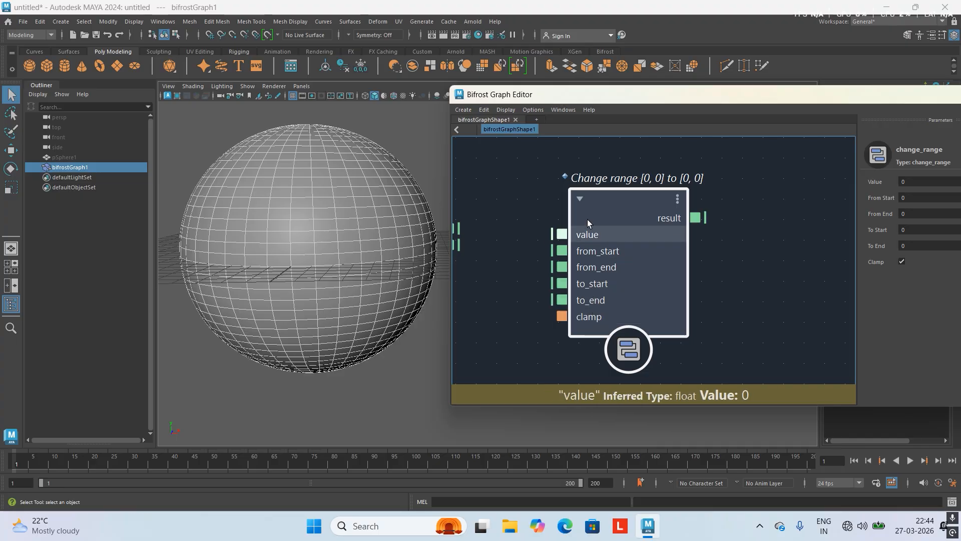
{"action": "left_click_drag", "start_coordinate": [509, 225], "coordinate": [579, 224]}
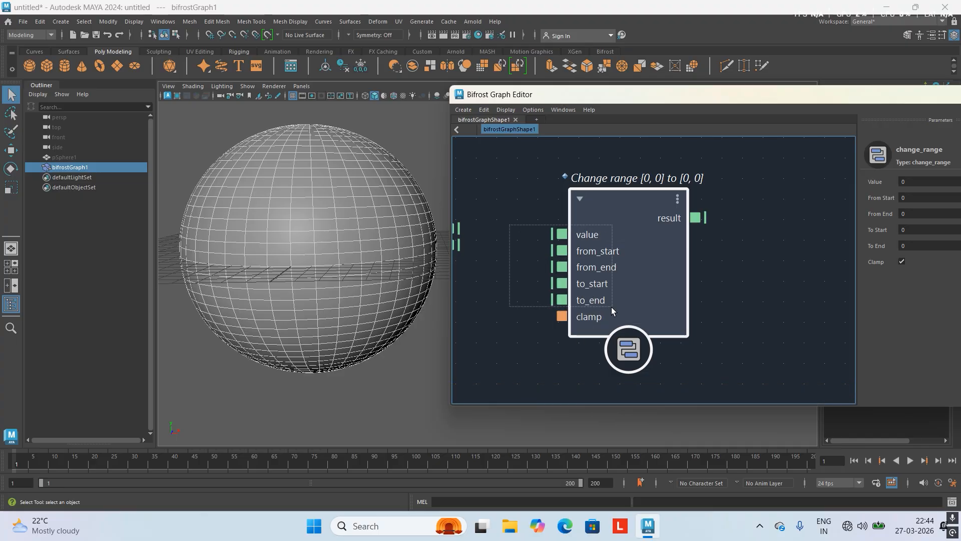
{"action": "left_click_drag", "start_coordinate": [611, 334], "coordinate": [647, 336]}
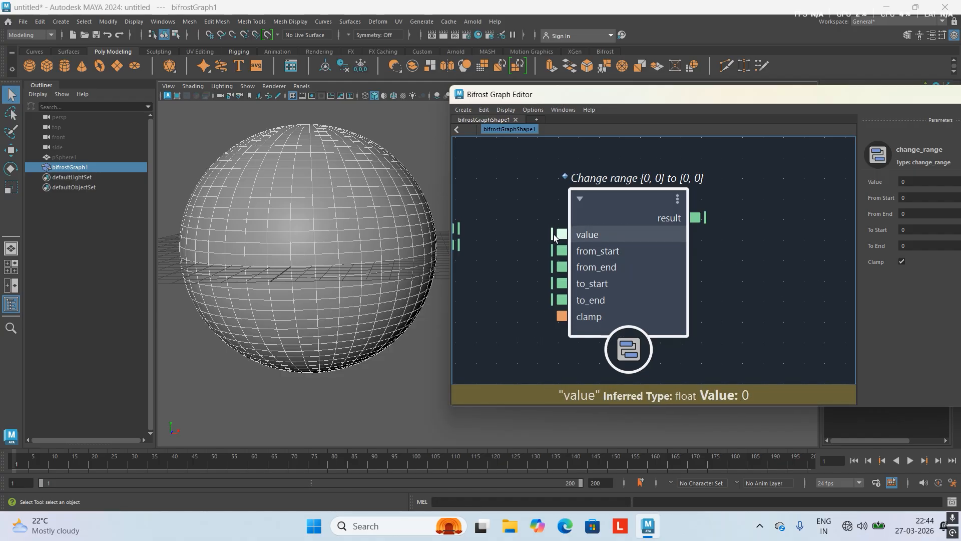
Step: Move the change_range node up and the array_bounds node down to clear space between vector3_to_scalar and change_range
{"action": "scroll", "coordinate": [554, 236], "scroll_direction": "down", "scroll_amount": 2}
{"action": "middle_click_drag", "start_coordinate": [554, 235], "coordinate": [779, 273]}
{"action": "middle_click_drag", "start_coordinate": [736, 217], "coordinate": [710, 192]}
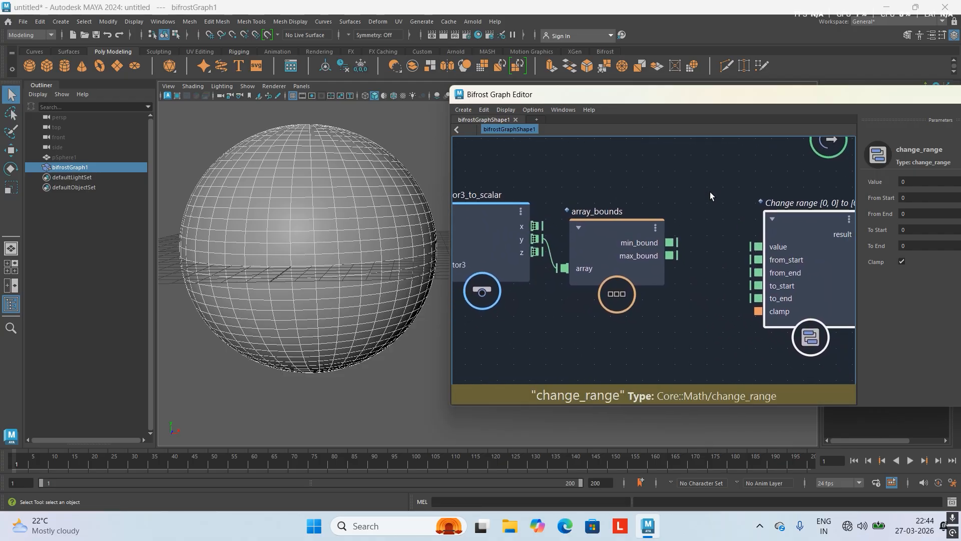
{"action": "left_click_drag", "start_coordinate": [784, 208], "coordinate": [756, 170]}
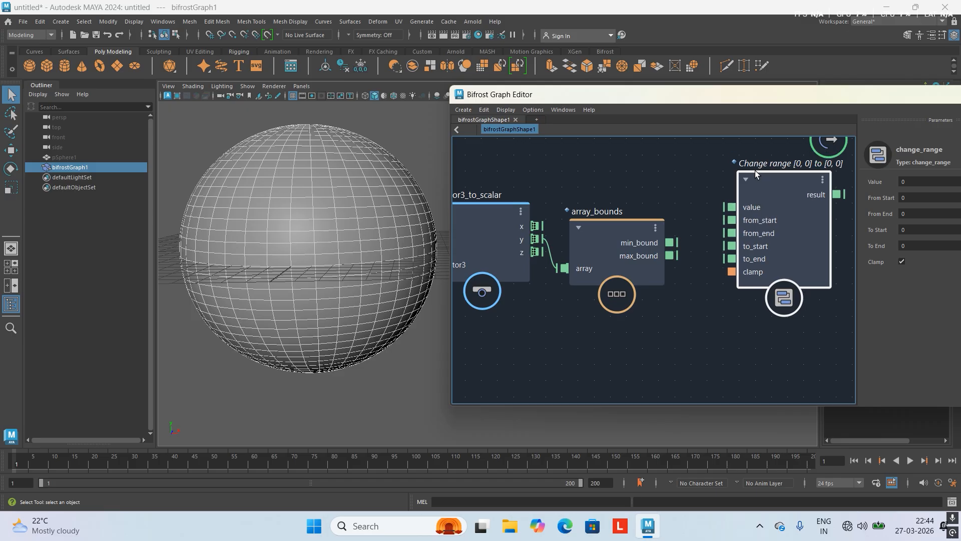
{"action": "left_click_drag", "start_coordinate": [612, 232], "coordinate": [623, 293]}
{"action": "middle_click_drag", "start_coordinate": [616, 255], "coordinate": [614, 239], "text": "alt"}
{"action": "right_click_drag", "start_coordinate": [621, 244], "coordinate": [650, 284], "text": "alt"}
{"action": "middle_click_drag", "start_coordinate": [652, 249], "coordinate": [661, 272], "text": "alt"}
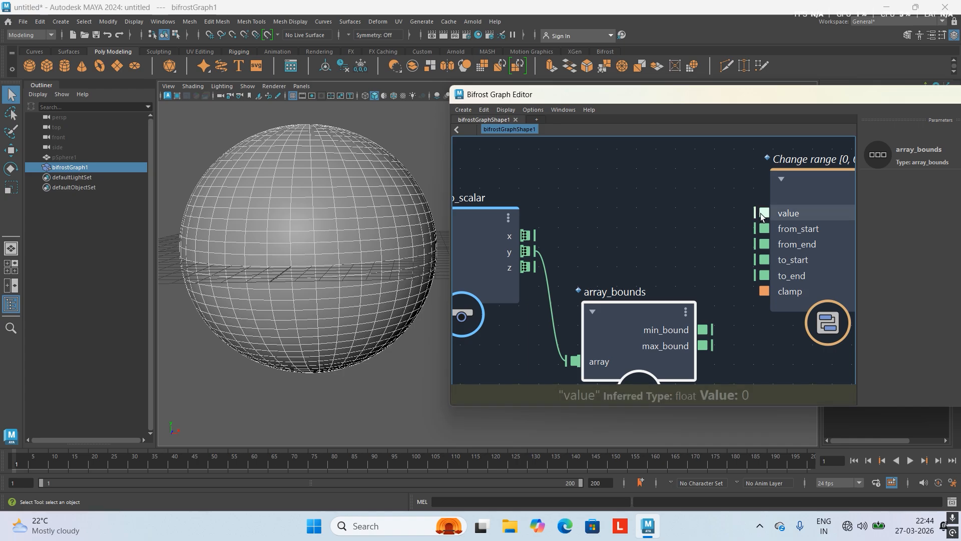
Step: Connect the y output of vector3_to_scalar to the value input of change_range
{"action": "left_click_drag", "start_coordinate": [761, 215], "coordinate": [706, 226]}
{"action": "left_click_drag", "start_coordinate": [786, 211], "coordinate": [758, 207]}
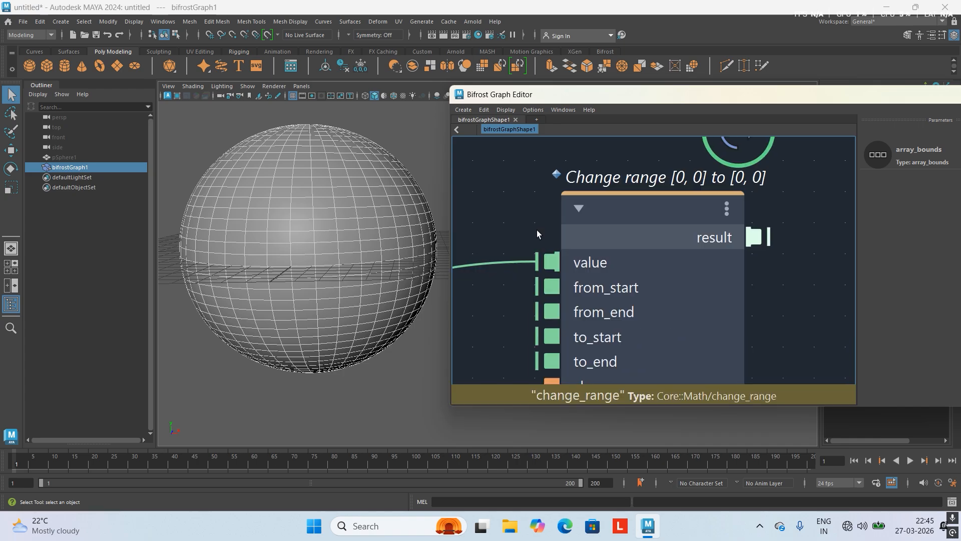
{"action": "right_click_drag", "start_coordinate": [720, 214], "coordinate": [709, 211], "text": "alt"}
{"action": "middle_click_drag", "start_coordinate": [709, 211], "coordinate": [697, 183], "text": "alt"}
{"action": "mouse_move", "coordinate": [697, 197]}
{"action": "right_mouse_down", "text": "alt"}
{"action": "mouse_move", "coordinate": [710, 260]}
{"action": "mouse_move", "coordinate": [702, 212]}
{"action": "right_mouse_up", "text": "alt"}
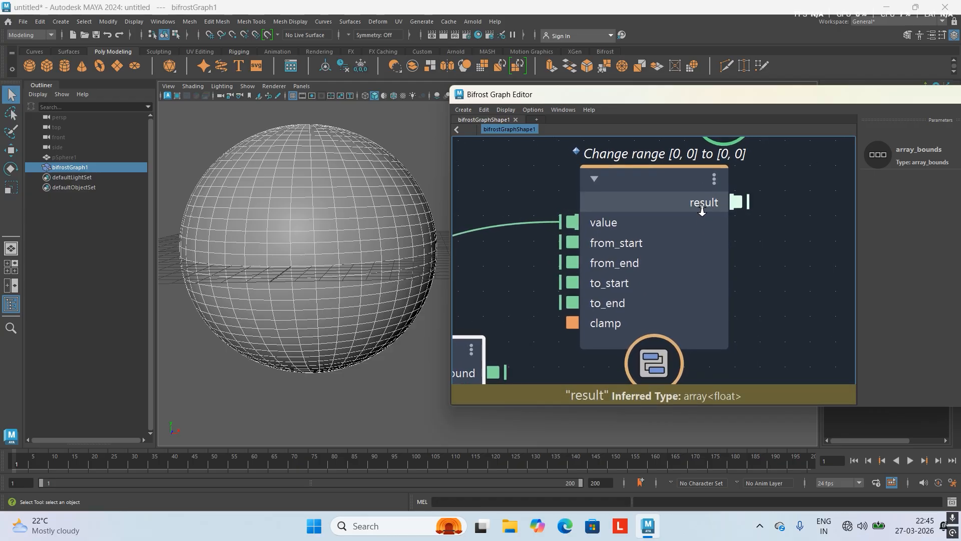
{"action": "right_click_drag", "start_coordinate": [629, 246], "coordinate": [630, 235], "text": "alt"}
{"action": "mouse_move", "coordinate": [631, 239]}
{"action": "middle_mouse_down", "text": "alt"}
{"action": "mouse_move", "coordinate": [751, 233]}
{"action": "mouse_move", "coordinate": [747, 222]}
{"action": "middle_mouse_up", "text": "alt"}
{"action": "right_click_drag", "start_coordinate": [685, 240], "coordinate": [687, 254], "text": "alt"}
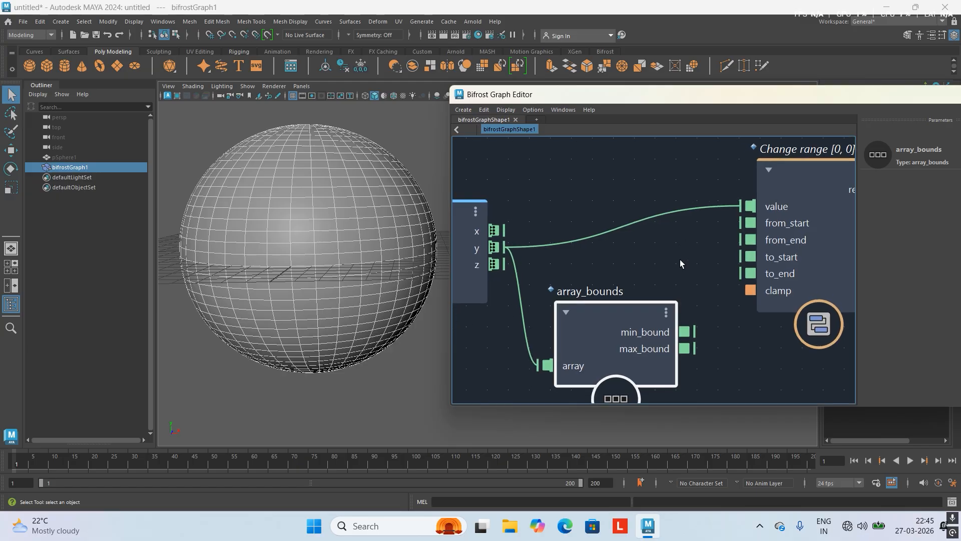
Step: Reposition array_bounds and change_range so that array_bounds sits below the connection from y to value
{"action": "middle_click_drag", "start_coordinate": [675, 277], "coordinate": [677, 231], "text": "alt"}
{"action": "left_click_drag", "start_coordinate": [629, 271], "coordinate": [606, 266]}
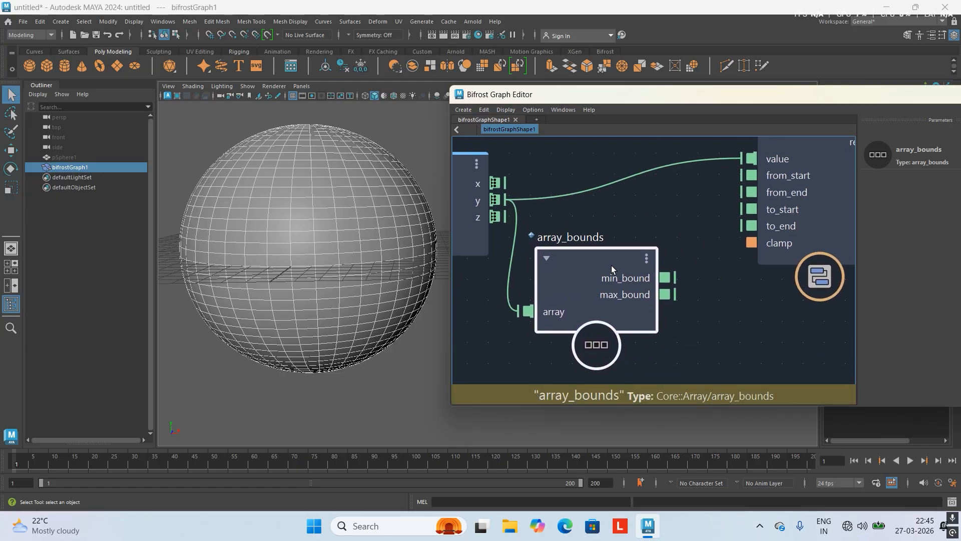
{"action": "middle_click_drag", "start_coordinate": [670, 213], "coordinate": [608, 226], "text": "alt"}
{"action": "left_click_drag", "start_coordinate": [751, 188], "coordinate": [758, 238]}
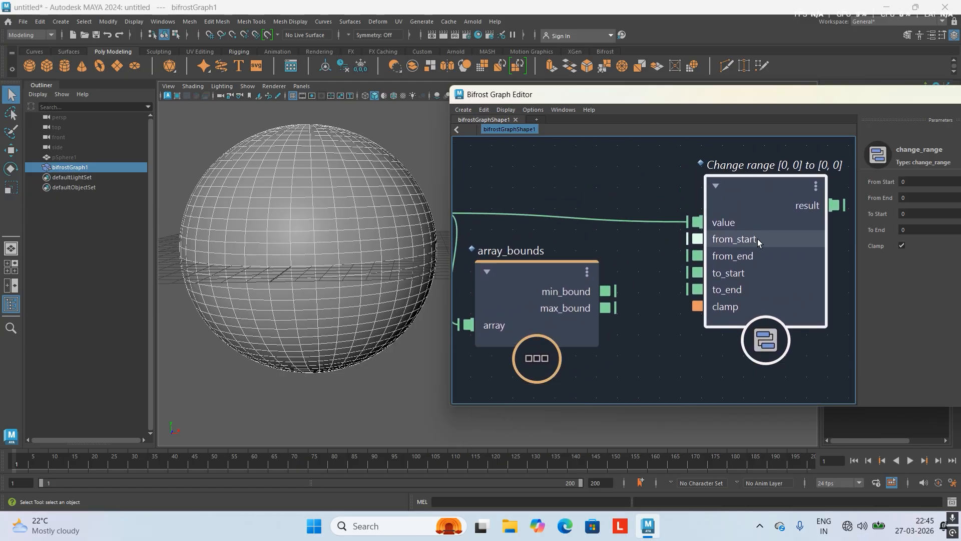
Step: Connect the min_bound output of array_bounds to the from_start input of change_range
{"action": "middle_click_drag", "start_coordinate": [634, 244], "coordinate": [659, 204], "text": "alt"}
{"action": "right_click_drag", "start_coordinate": [654, 208], "coordinate": [647, 225], "text": "alt"}
{"action": "middle_click_drag", "start_coordinate": [646, 227], "coordinate": [616, 258], "text": "alt"}
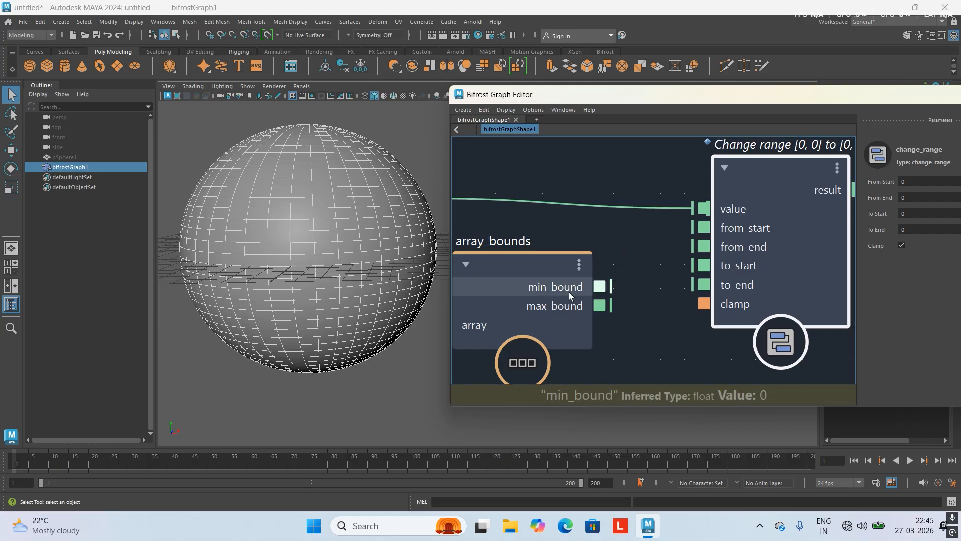
{"action": "left_click_drag", "start_coordinate": [600, 287], "coordinate": [761, 228]}
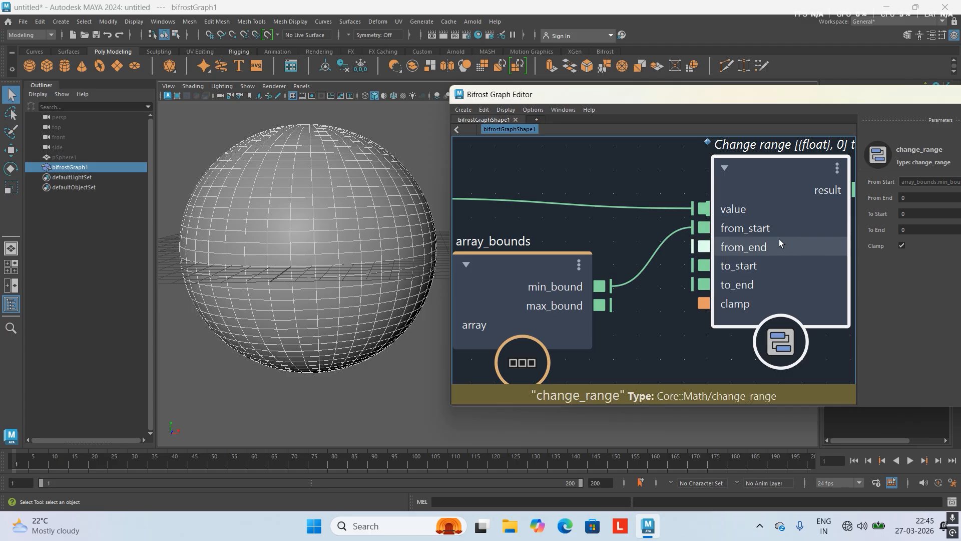
Step: Connect the max_bound output of array_bounds to the from_end input of change_range
{"action": "middle_click_drag", "start_coordinate": [677, 253], "coordinate": [631, 218]}
{"action": "scroll", "coordinate": [601, 230], "scroll_direction": "up", "scroll_amount": 2}
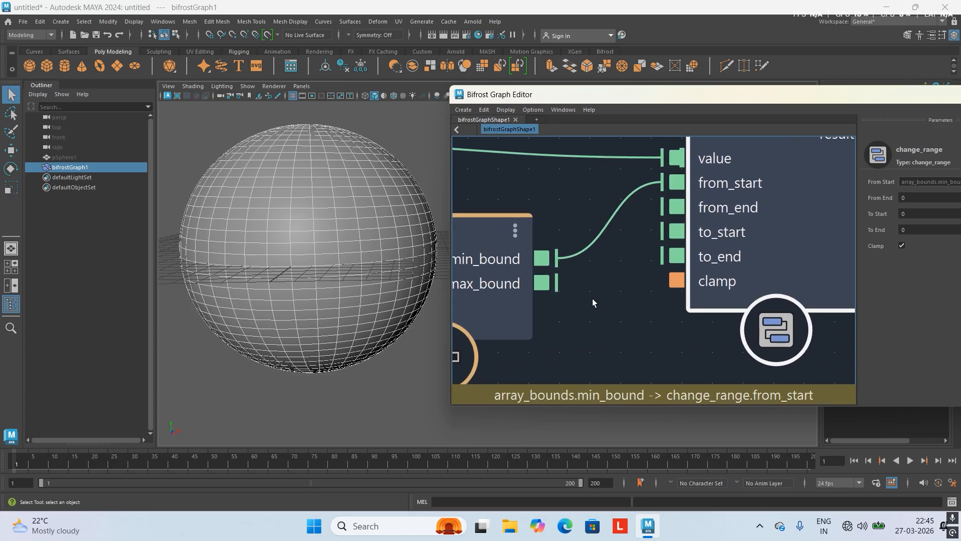
{"action": "middle_click_drag", "start_coordinate": [544, 306], "coordinate": [590, 324]}
{"action": "left_click_drag", "start_coordinate": [594, 300], "coordinate": [622, 299]}
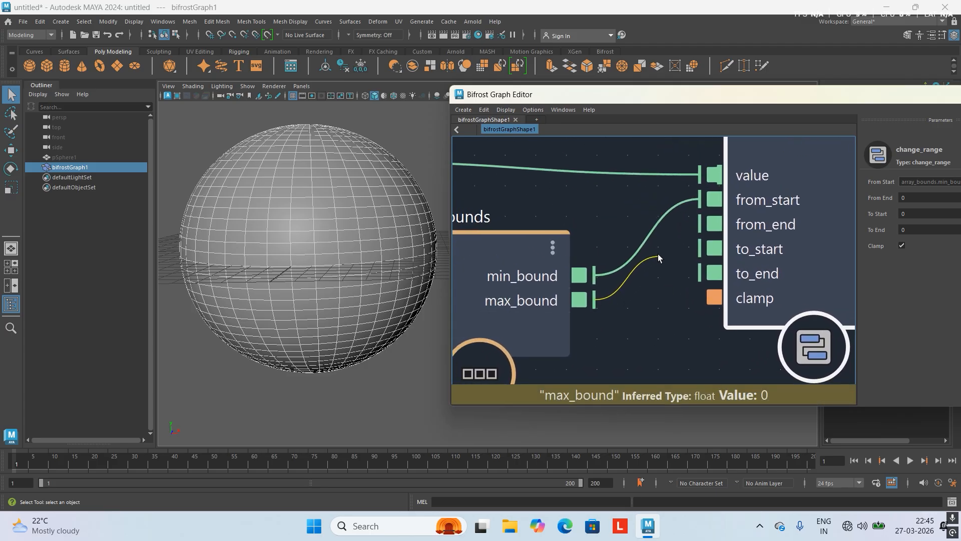
{"action": "left_click_drag", "start_coordinate": [658, 254], "coordinate": [714, 224]}
Step: Reposition the Bifrost Graph Editor window so that the parameters of change_range are fully visible
{"action": "scroll", "coordinate": [734, 240], "scroll_direction": "down", "scroll_amount": 2}
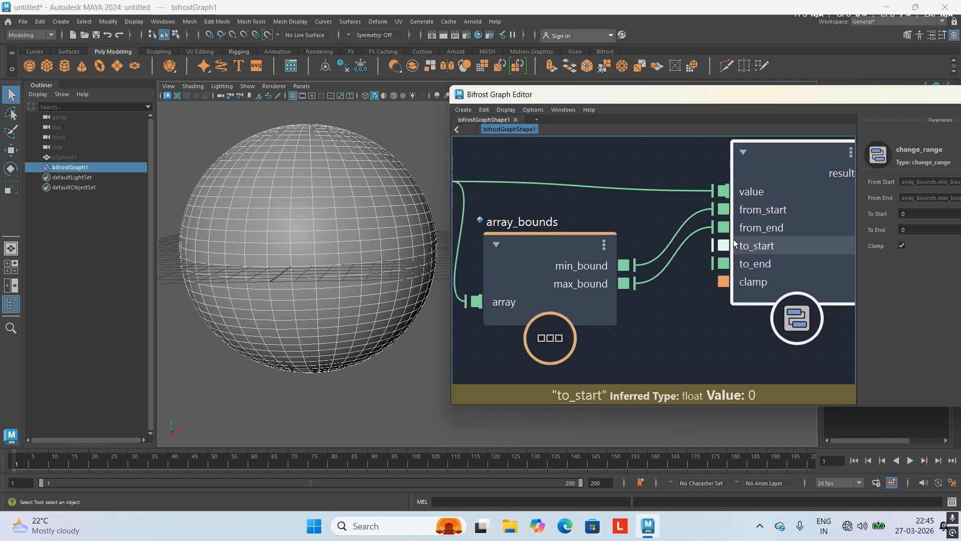
{"action": "middle_click_drag", "start_coordinate": [734, 239], "coordinate": [568, 229]}
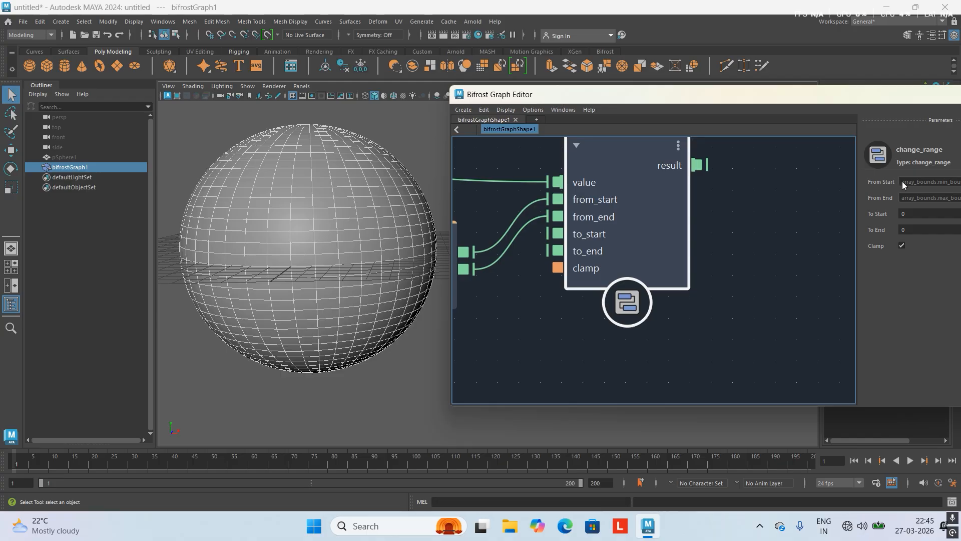
{"action": "left_click_drag", "start_coordinate": [827, 101], "coordinate": [752, 106]}
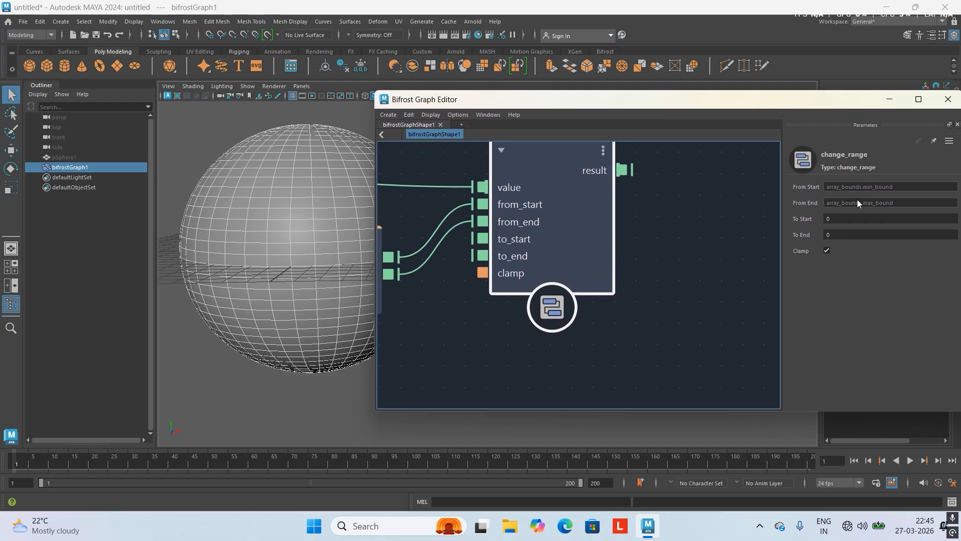
Step: Review the connections from array_bounds to change_range, its From and To parameters, and the sphere in the viewport
{"action": "middle_click_drag", "start_coordinate": [622, 222], "coordinate": [732, 228], "text": "alt"}
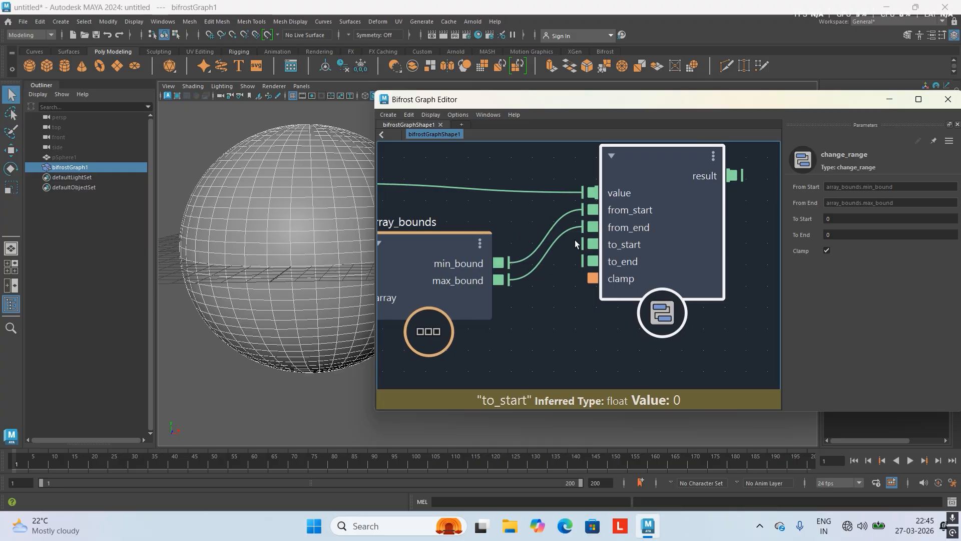
{"action": "middle_click_drag", "start_coordinate": [497, 227], "coordinate": [545, 228], "text": "alt"}
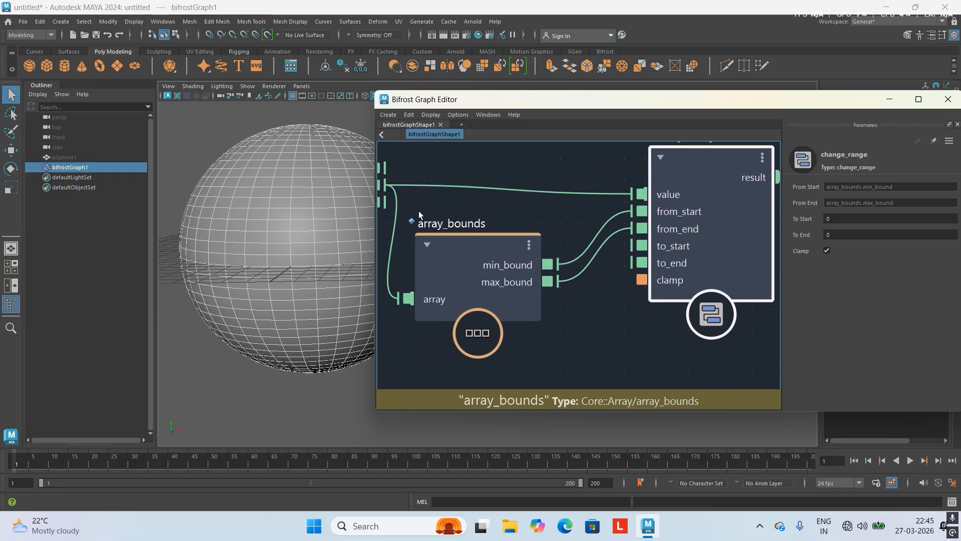
{"action": "left_click", "coordinate": [539, 230]}
{"action": "left_click", "coordinate": [700, 213]}
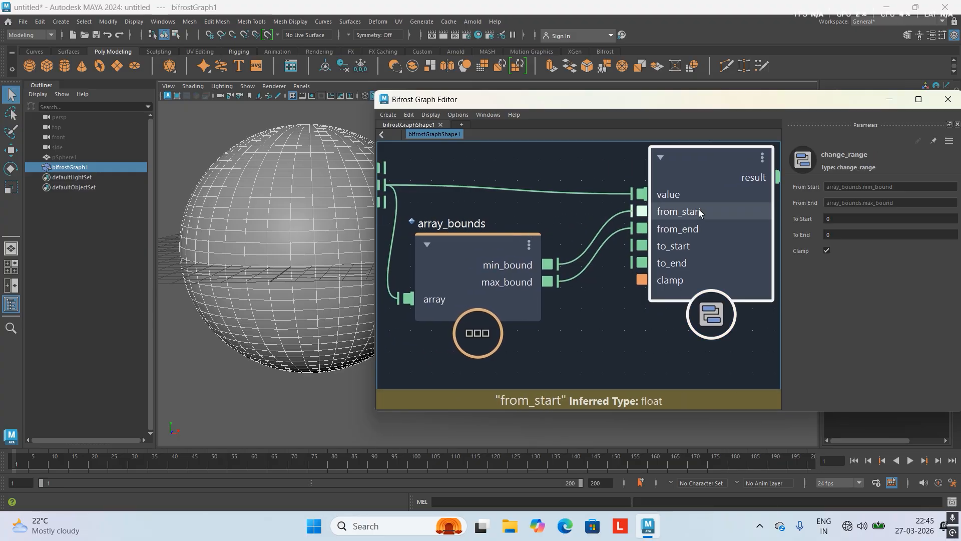
{"action": "middle_click_drag", "start_coordinate": [539, 188], "coordinate": [415, 219], "text": "alt"}
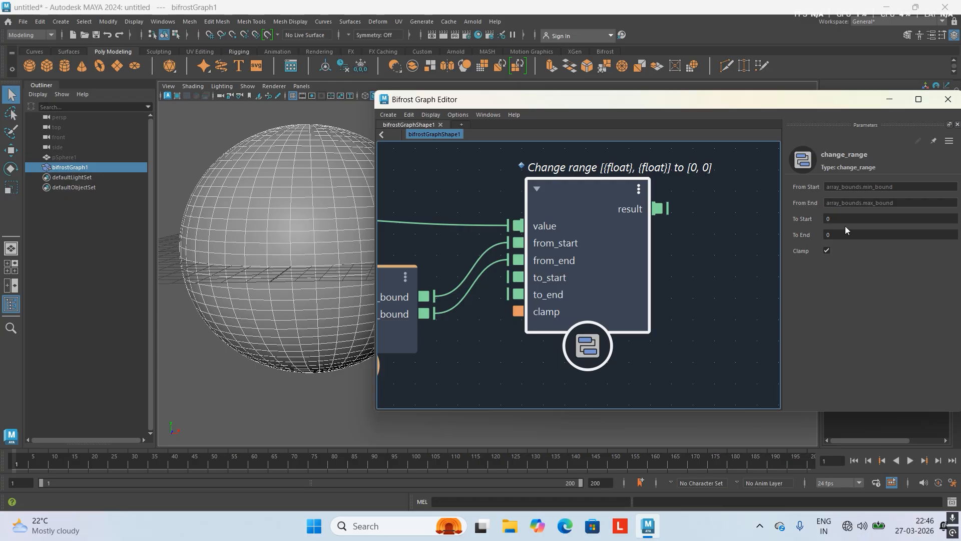
{"action": "scroll", "coordinate": [581, 235], "scroll_direction": "down", "scroll_amount": 1}
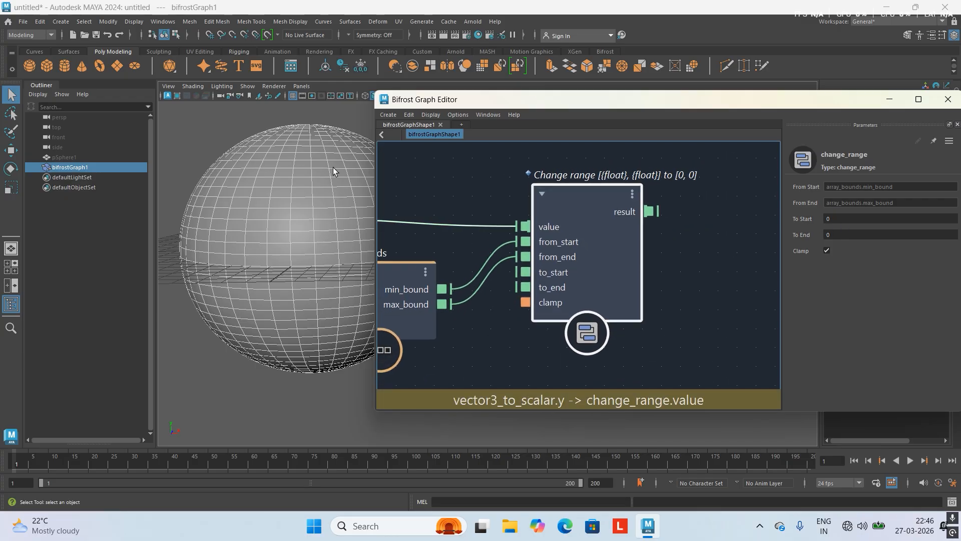
{"action": "middle_click_drag", "start_coordinate": [308, 142], "coordinate": [273, 146], "text": "alt"}
{"action": "mouse_move", "coordinate": [273, 145]}
{"action": "right_mouse_down", "text": "alt"}
{"action": "mouse_move", "coordinate": [286, 174]}
{"action": "mouse_move", "coordinate": [272, 154]}
{"action": "right_mouse_up", "text": "alt"}
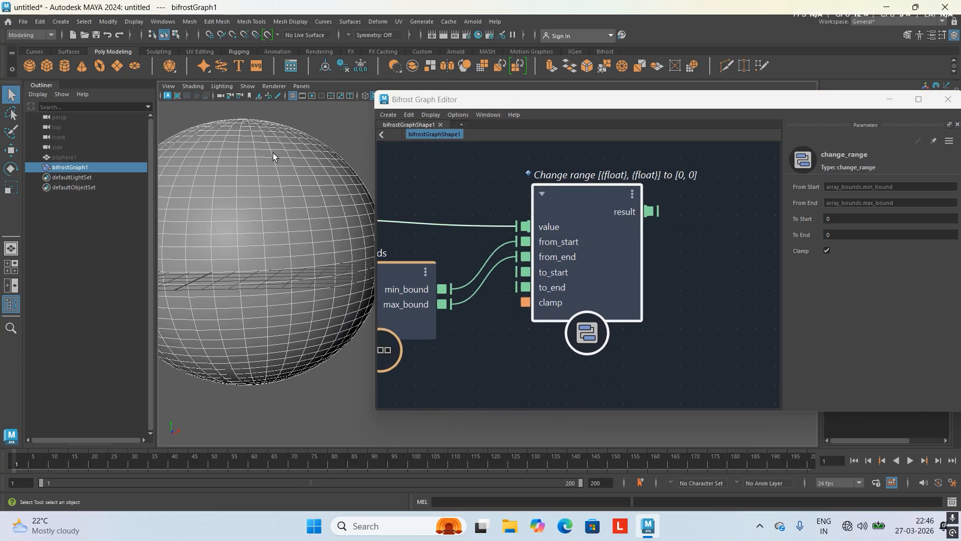
Step: Set the To End value of change_range to -5
{"action": "middle_click_drag", "start_coordinate": [272, 155], "coordinate": [319, 160], "text": "alt"}
{"action": "left_click_drag", "start_coordinate": [318, 159], "coordinate": [324, 156], "text": "alt"}
{"action": "right_click_drag", "start_coordinate": [324, 157], "coordinate": [319, 154], "text": "alt"}
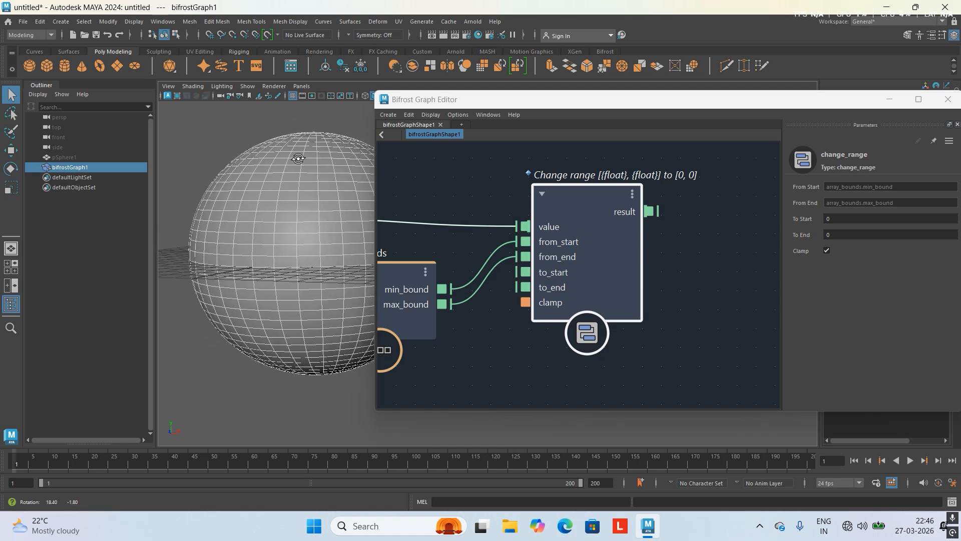
{"action": "left_click_drag", "start_coordinate": [520, 99], "coordinate": [699, 102]}
{"action": "left_click_drag", "start_coordinate": [464, 164], "coordinate": [391, 183], "text": "alt"}
{"action": "left_click_drag", "start_coordinate": [585, 103], "coordinate": [321, 119]}
{"action": "left_click", "coordinate": [751, 254]}
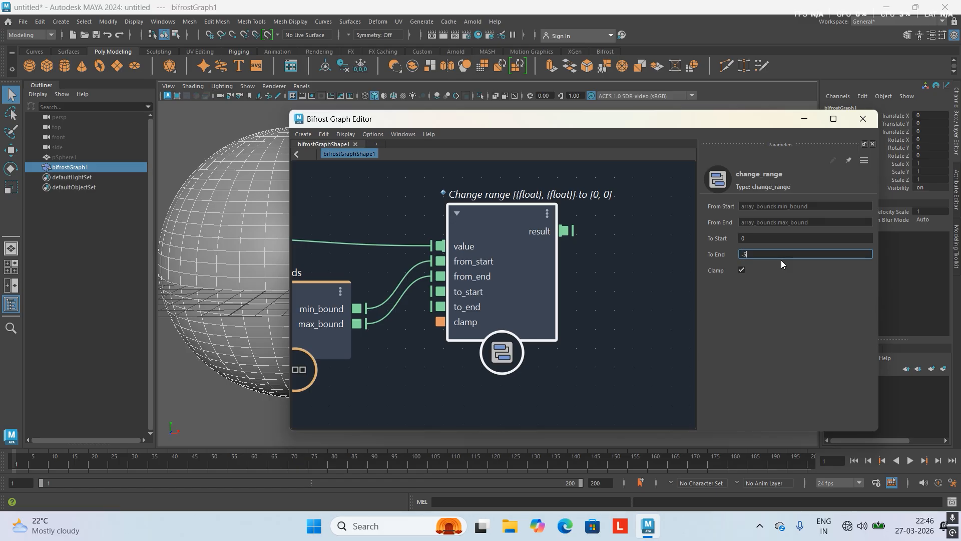
{"action": "key", "text": "Return"}
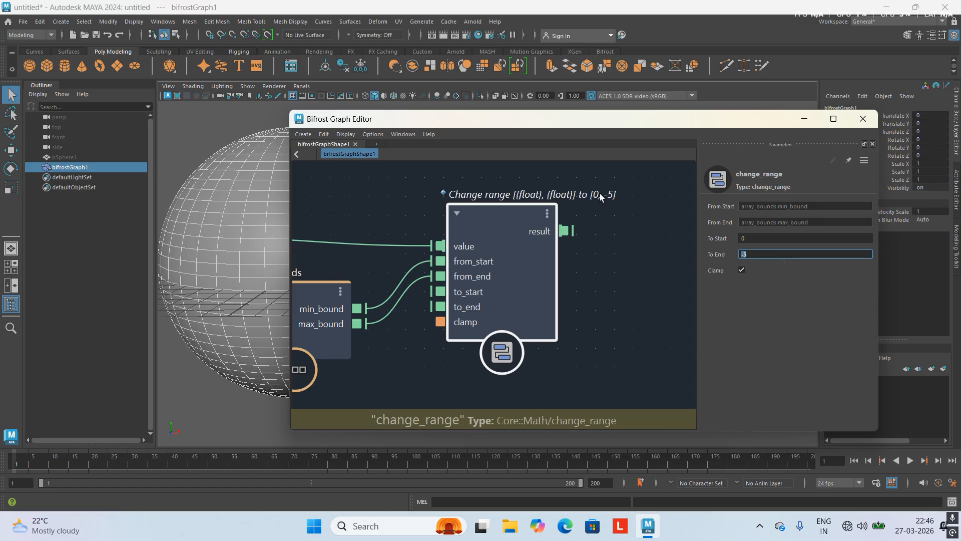
Step: Set the To End value of change_range to -10 and move the Bifrost Graph Editor window clear of the sphere
{"action": "left_click", "coordinate": [750, 255]}
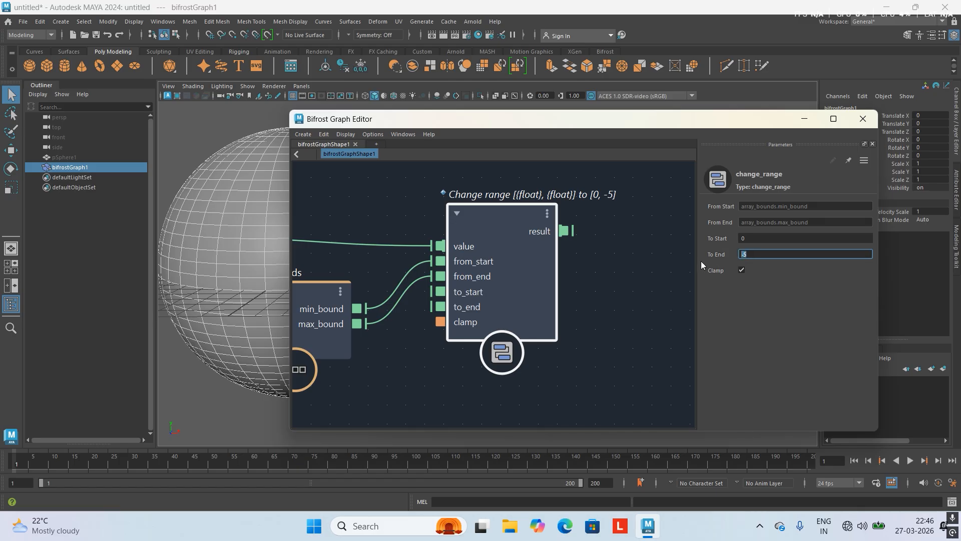
{"action": "key", "text": "BackSpace"}
{"action": "type", "text": "-10"}
{"action": "key", "text": "Return"}
{"action": "left_click_drag", "start_coordinate": [657, 123], "coordinate": [822, 115]}
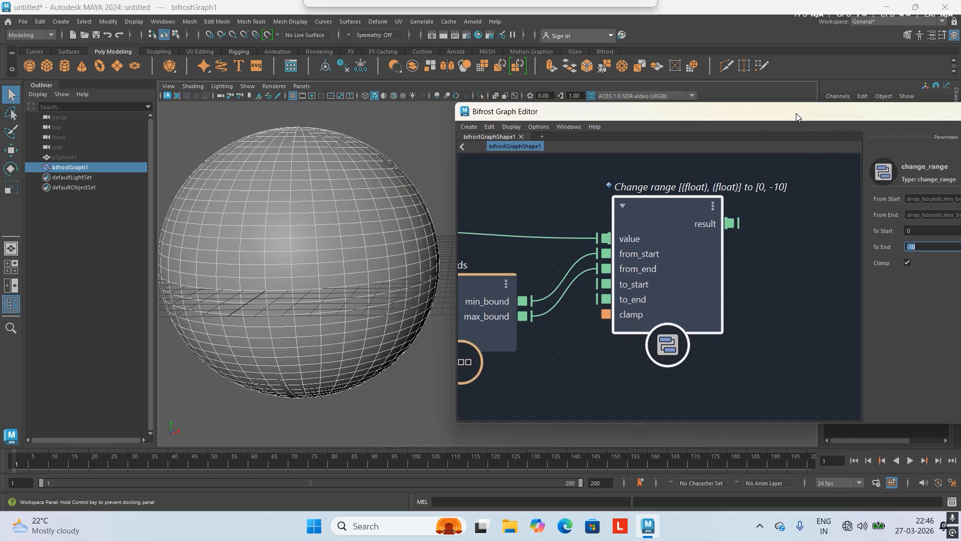
{"action": "middle_click_drag", "start_coordinate": [405, 159], "coordinate": [406, 186], "text": "alt"}
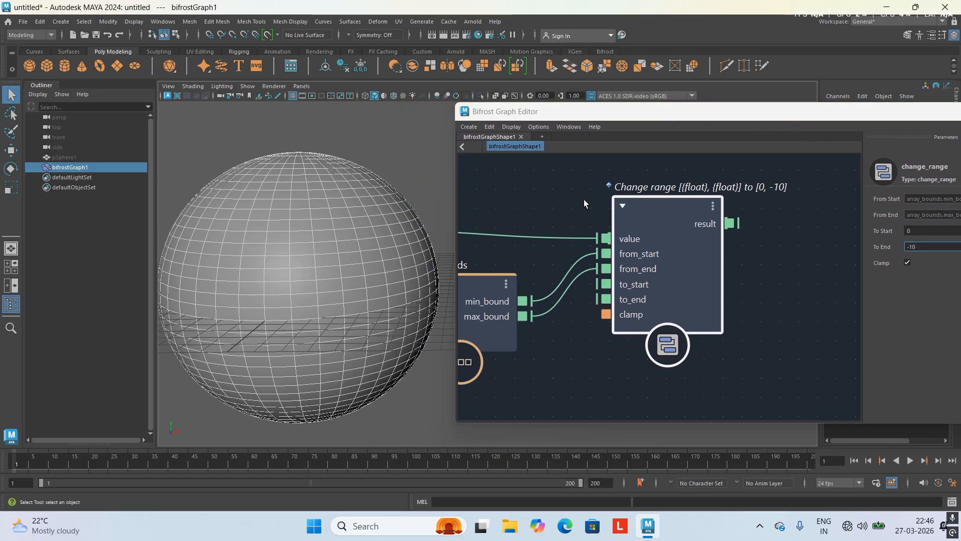
Step: Move the change_range node farther away from the array_bounds node
{"action": "scroll", "coordinate": [660, 223], "scroll_direction": "down", "scroll_amount": 4}
{"action": "middle_click_drag", "start_coordinate": [735, 249], "coordinate": [729, 266], "text": "alt"}
{"action": "scroll", "coordinate": [729, 265], "scroll_direction": "up", "scroll_amount": 1}
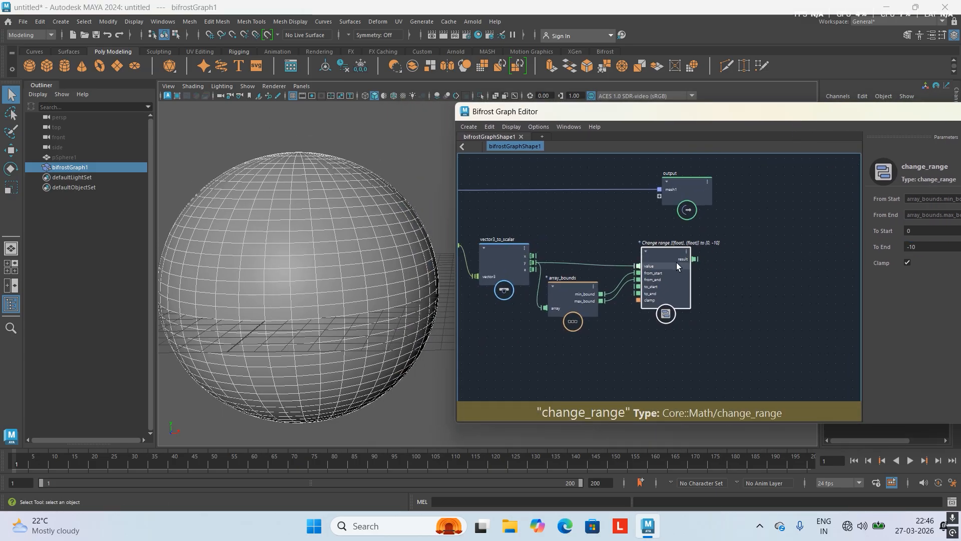
{"action": "left_click_drag", "start_coordinate": [677, 262], "coordinate": [747, 241]}
Step: Add a watchpoint to the connection from the y output of vector3_to_scalar to the value input of change_range
{"action": "scroll", "coordinate": [646, 254], "scroll_direction": "up", "scroll_amount": 3}
{"action": "middle_click_drag", "start_coordinate": [622, 265], "coordinate": [653, 264], "text": "alt"}
{"action": "right_click_drag", "start_coordinate": [650, 261], "coordinate": [712, 312], "text": "alt"}
{"action": "middle_click_drag", "start_coordinate": [642, 245], "coordinate": [686, 232], "text": "alt"}
{"action": "left_click", "coordinate": [686, 235]}
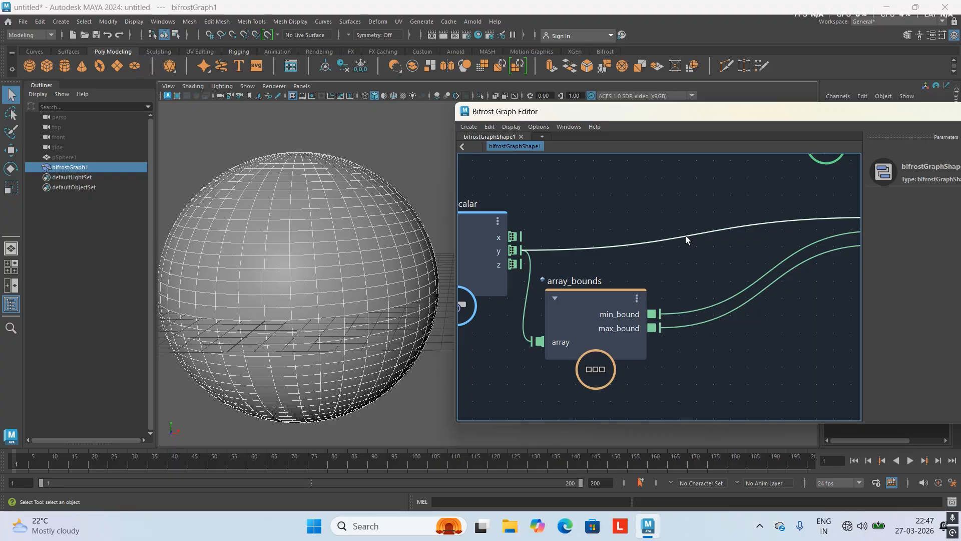
{"action": "scroll", "coordinate": [686, 236], "scroll_direction": "up", "scroll_amount": 1}
{"action": "right_click", "coordinate": [686, 236]}
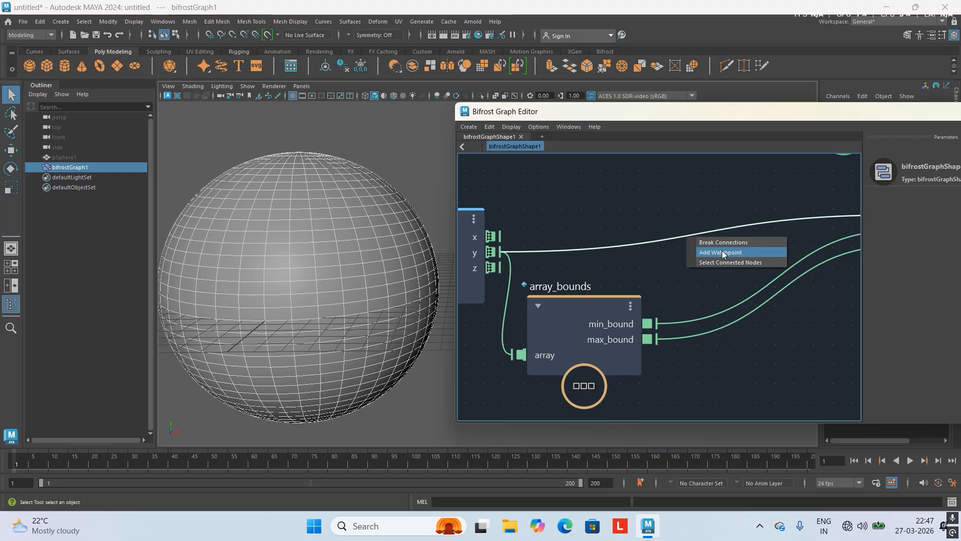
{"action": "left_click", "coordinate": [747, 253]}
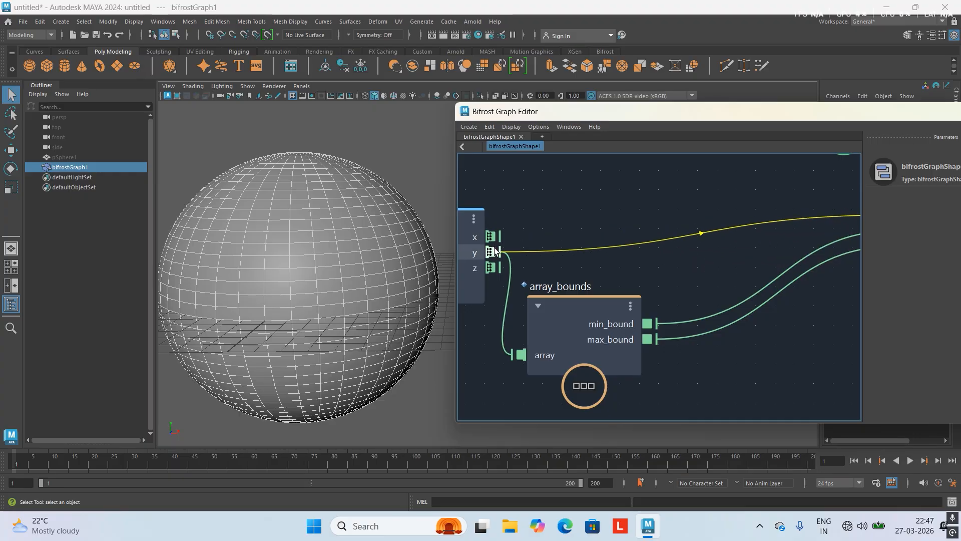
{"action": "right_click", "coordinate": [659, 237]}
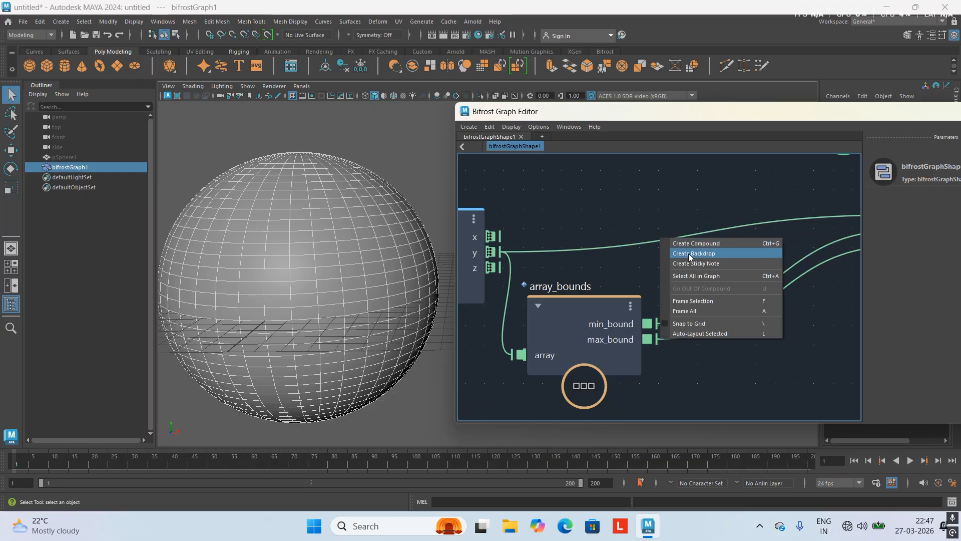
{"action": "left_click", "coordinate": [625, 250]}
{"action": "right_click", "coordinate": [644, 246]}
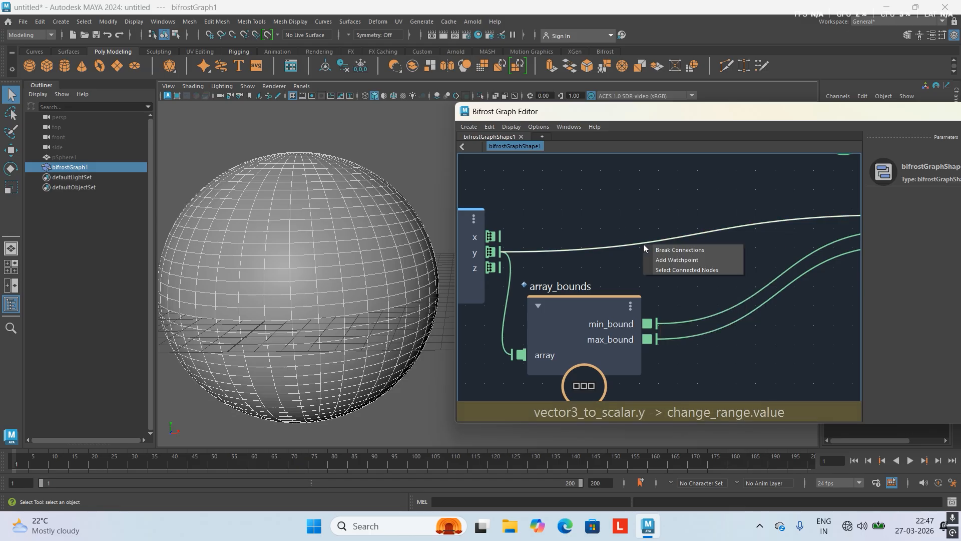
{"action": "left_click", "coordinate": [673, 257]}
Step: Slide the y watchpoint along its wire to a spot above the array_bounds connections
{"action": "scroll", "coordinate": [671, 255], "scroll_direction": "down", "scroll_amount": 1}
{"action": "middle_click_drag", "start_coordinate": [662, 254], "coordinate": [565, 257]}
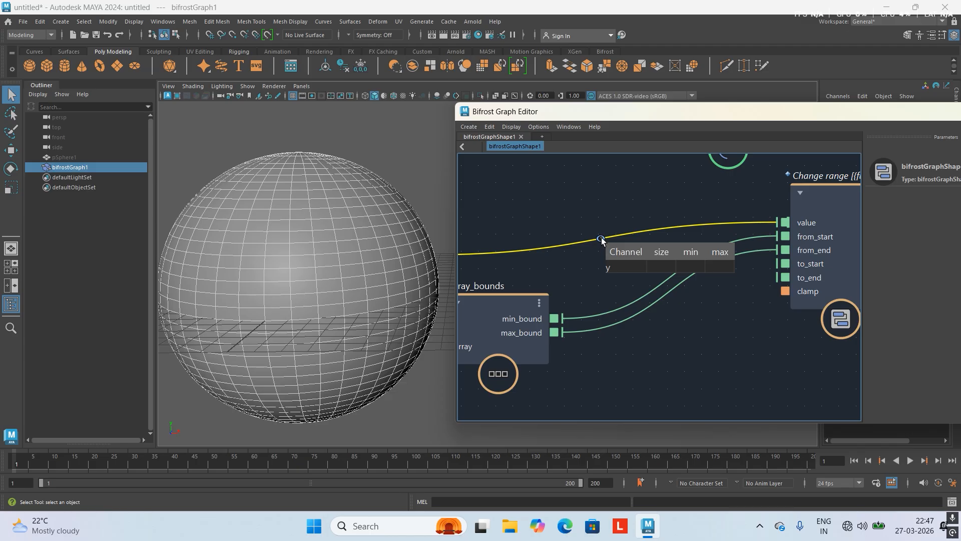
{"action": "mouse_move", "coordinate": [602, 241]}
{"action": "left_mouse_down"}
{"action": "mouse_move", "coordinate": [505, 250]}
{"action": "mouse_move", "coordinate": [616, 227]}
{"action": "mouse_move", "coordinate": [547, 242]}
{"action": "left_mouse_up"}
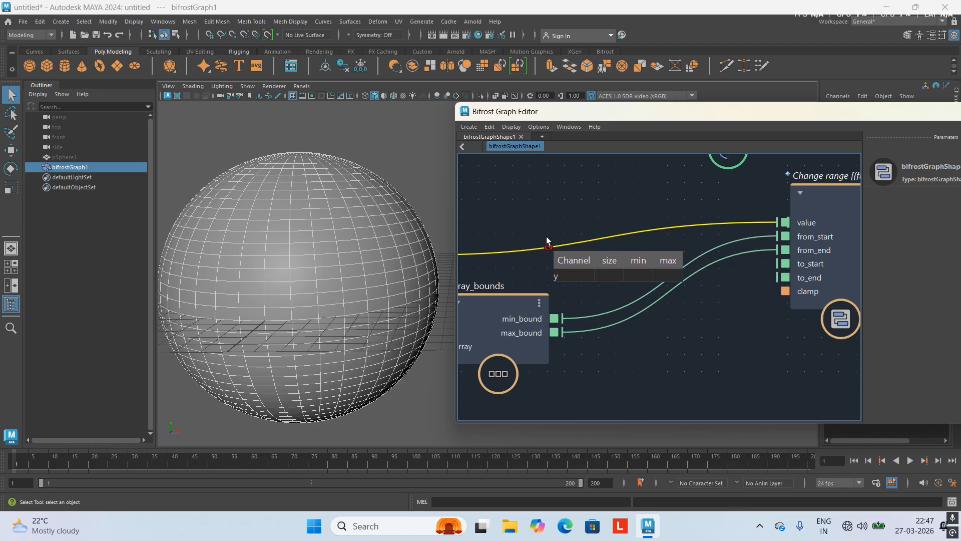
{"action": "scroll", "coordinate": [624, 218], "scroll_direction": "down", "scroll_amount": 2}
{"action": "scroll", "coordinate": [636, 245], "scroll_direction": "up", "scroll_amount": 1}
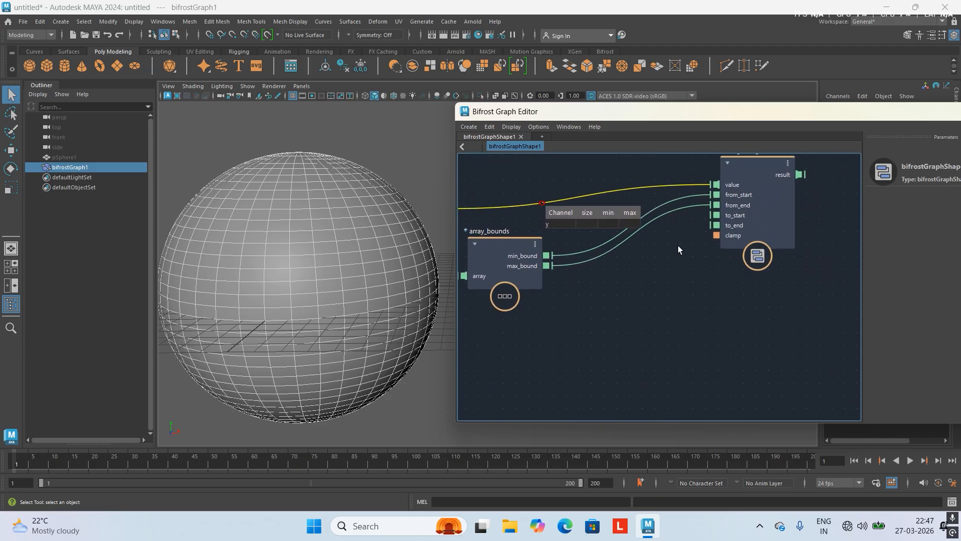
{"action": "middle_click_drag", "start_coordinate": [678, 245], "coordinate": [680, 297]}
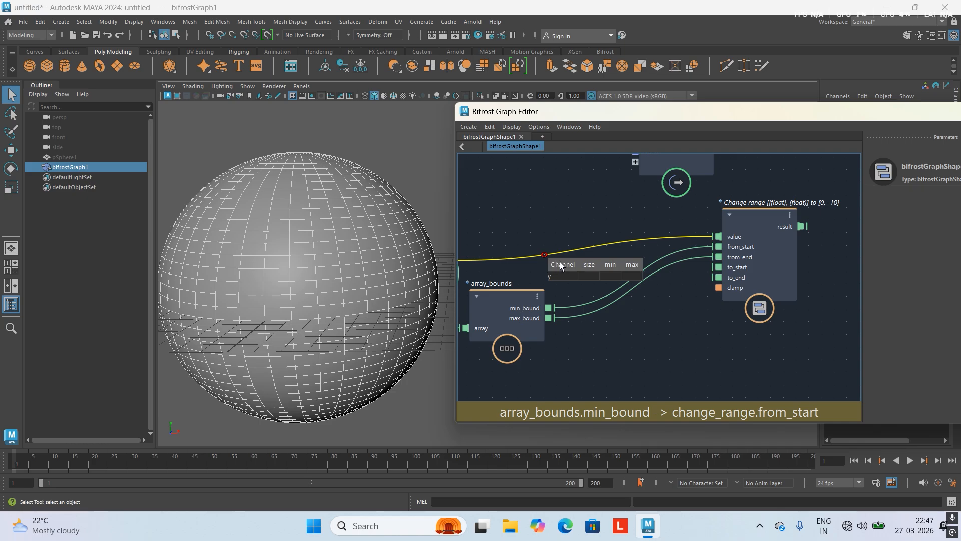
{"action": "mouse_move", "coordinate": [545, 260]}
{"action": "left_mouse_down"}
{"action": "mouse_move", "coordinate": [651, 241]}
{"action": "mouse_move", "coordinate": [517, 262]}
{"action": "mouse_move", "coordinate": [584, 249]}
{"action": "mouse_move", "coordinate": [572, 248]}
{"action": "left_mouse_up"}
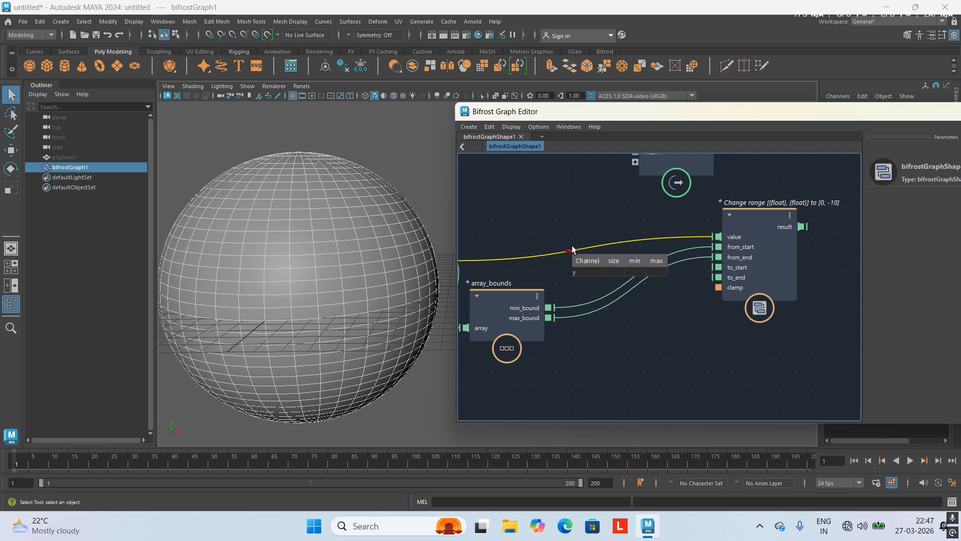
Step: Move the output node past change_range to make room for a new connection
{"action": "scroll", "coordinate": [653, 265], "scroll_direction": "down", "scroll_amount": 2}
{"action": "middle_click_drag", "start_coordinate": [688, 315], "coordinate": [611, 317]}
{"action": "scroll", "coordinate": [596, 280], "scroll_direction": "up", "scroll_amount": 1}
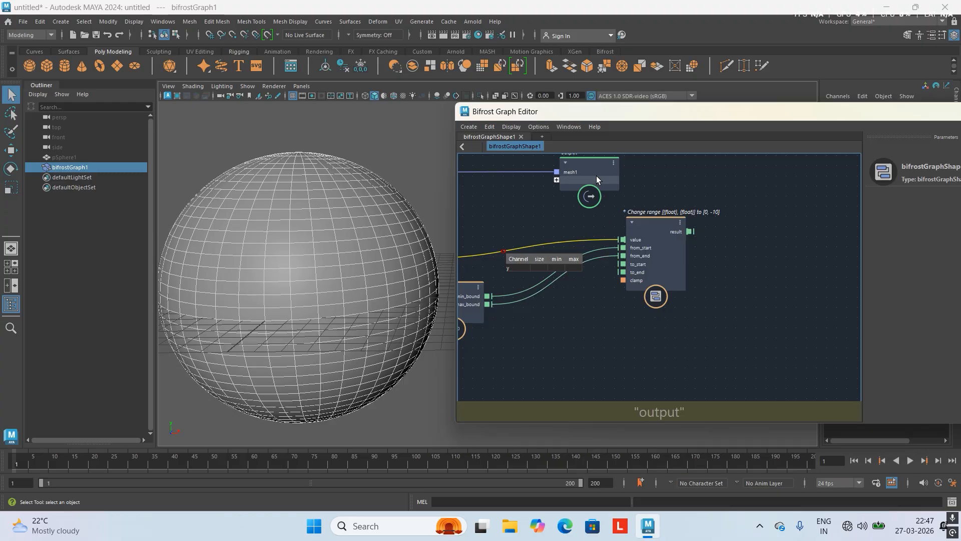
{"action": "left_click_drag", "start_coordinate": [596, 175], "coordinate": [852, 196]}
{"action": "middle_click_drag", "start_coordinate": [786, 218], "coordinate": [669, 270]}
{"action": "scroll", "coordinate": [696, 280], "scroll_direction": "up", "scroll_amount": 2}
{"action": "scroll", "coordinate": [666, 274], "scroll_direction": "up", "scroll_amount": 2}
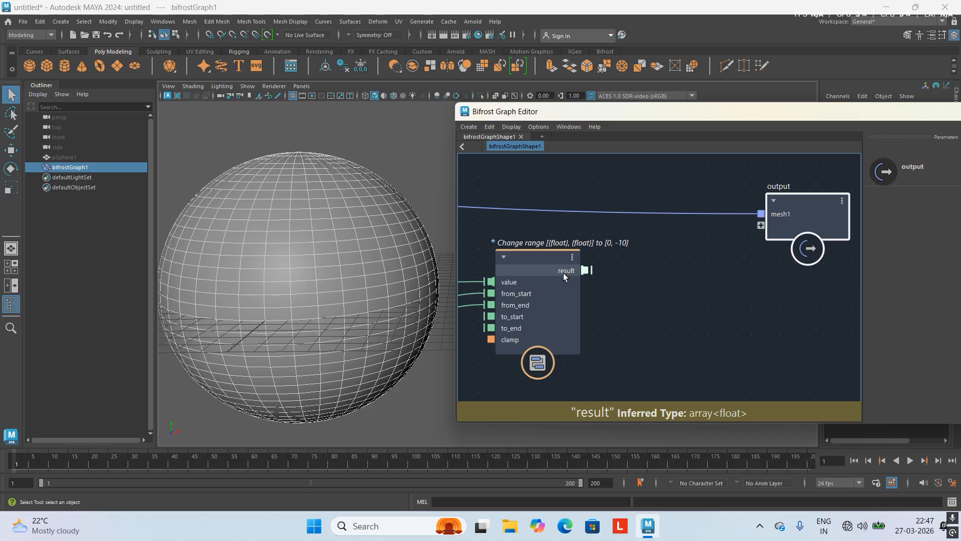
Step: Connect the result output of change_range to a new port on the output node
{"action": "left_click_drag", "start_coordinate": [591, 269], "coordinate": [656, 265]}
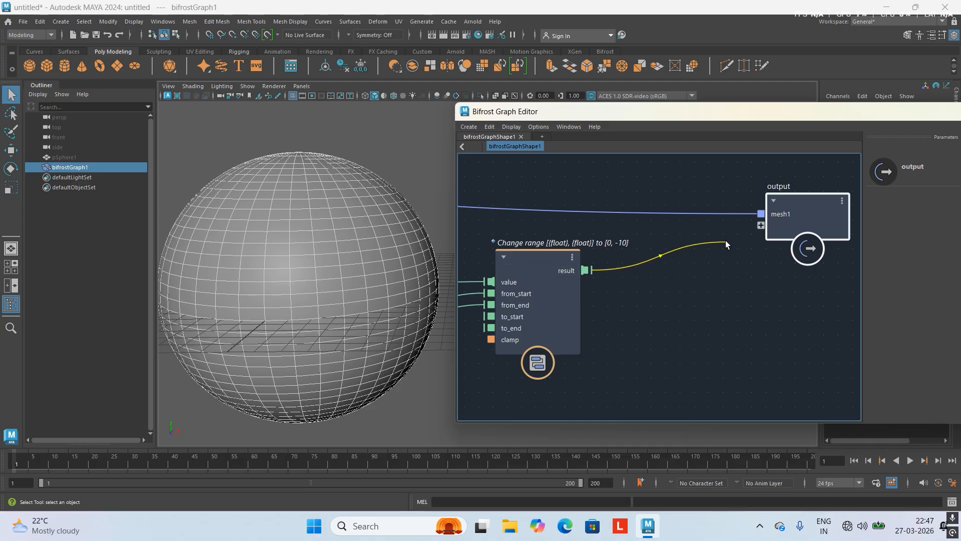
{"action": "left_click_drag", "start_coordinate": [725, 240], "coordinate": [771, 227]}
{"action": "scroll", "coordinate": [734, 273], "scroll_direction": "down", "scroll_amount": 2}
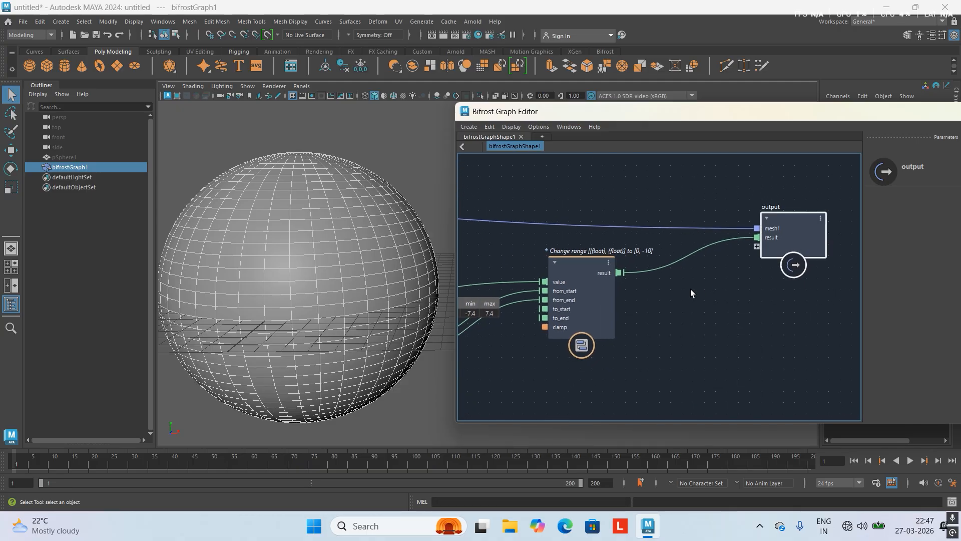
Step: Examine the size, min and max readings of the watchpoint on the y connection
{"action": "right_click_drag", "start_coordinate": [690, 289], "coordinate": [663, 288], "text": "alt"}
{"action": "middle_click_drag", "start_coordinate": [663, 288], "coordinate": [795, 268], "text": "alt"}
{"action": "right_click_drag", "start_coordinate": [679, 298], "coordinate": [772, 278], "text": "alt"}
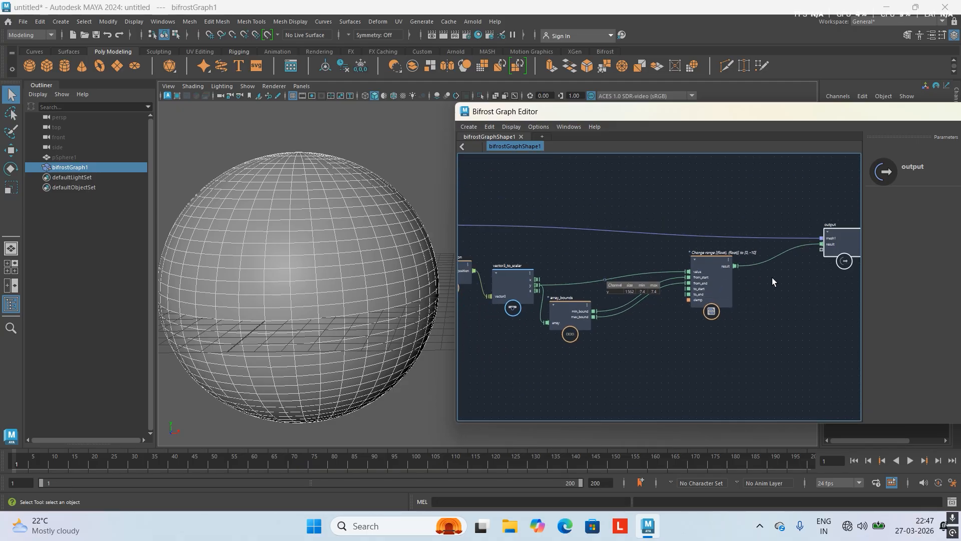
{"action": "middle_click_drag", "start_coordinate": [800, 254], "coordinate": [693, 269], "text": "alt"}
{"action": "right_click_drag", "start_coordinate": [696, 272], "coordinate": [766, 309], "text": "alt"}
{"action": "middle_click_drag", "start_coordinate": [622, 305], "coordinate": [822, 230], "text": "alt"}
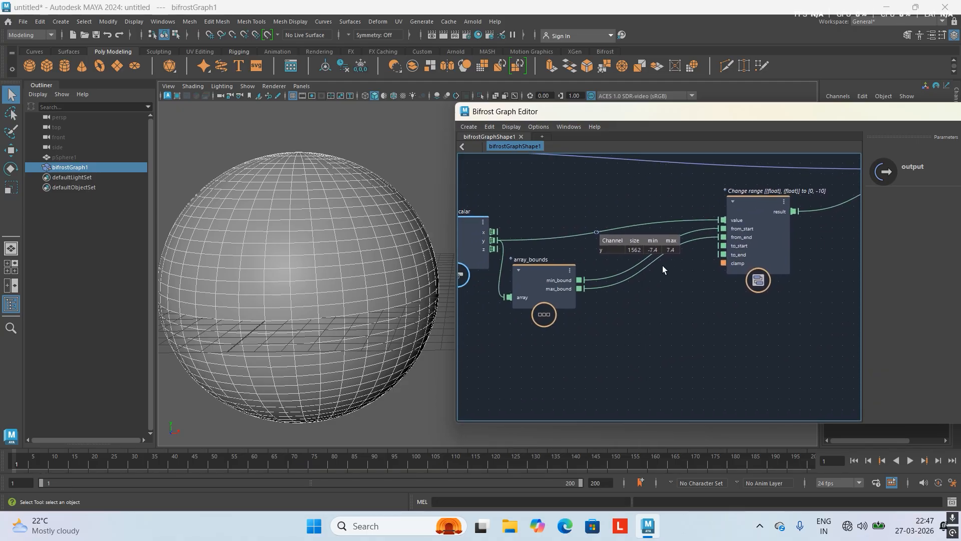
{"action": "right_click_drag", "start_coordinate": [662, 272], "coordinate": [807, 350], "text": "alt"}
{"action": "middle_click_drag", "start_coordinate": [671, 273], "coordinate": [710, 299], "text": "alt"}
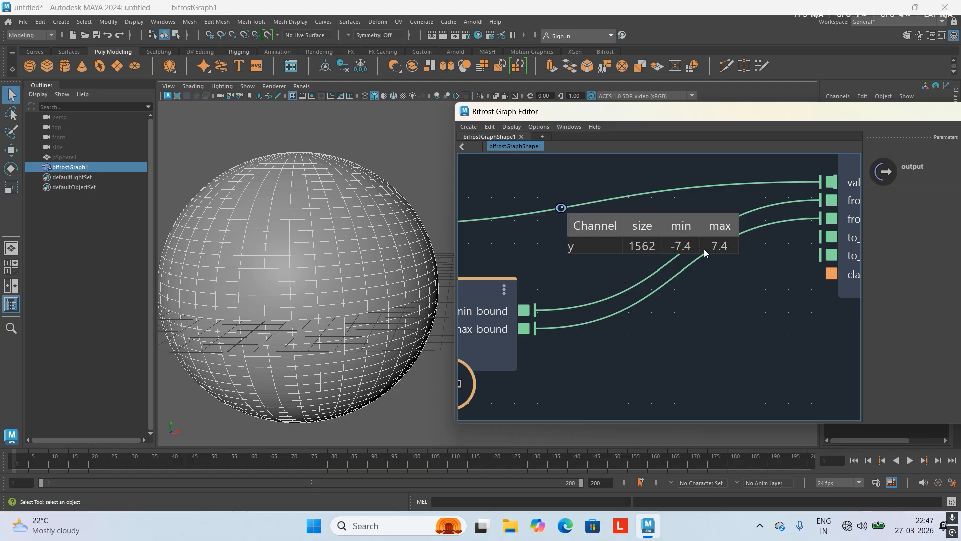
Step: Try to add a watchpoint to the connection from the change_range result to the output node
{"action": "right_click_drag", "start_coordinate": [740, 257], "coordinate": [650, 220], "text": "alt"}
{"action": "middle_click_drag", "start_coordinate": [719, 263], "coordinate": [602, 260], "text": "alt"}
{"action": "right_click_drag", "start_coordinate": [614, 273], "coordinate": [643, 291], "text": "alt"}
{"action": "middle_click_drag", "start_coordinate": [650, 279], "coordinate": [502, 320], "text": "alt"}
{"action": "middle_click_drag", "start_coordinate": [724, 228], "coordinate": [697, 264], "text": "alt"}
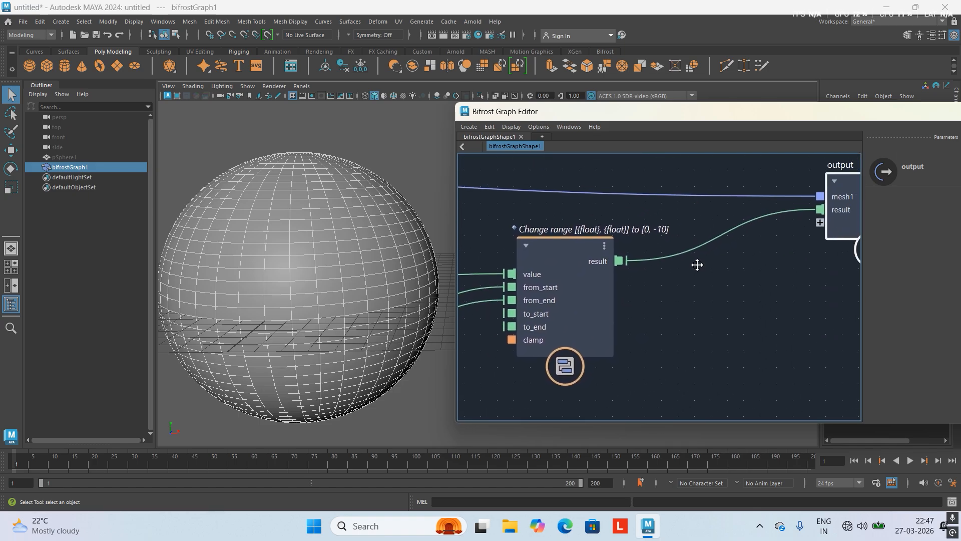
{"action": "left_click", "coordinate": [704, 241]}
{"action": "right_click", "coordinate": [705, 241]}
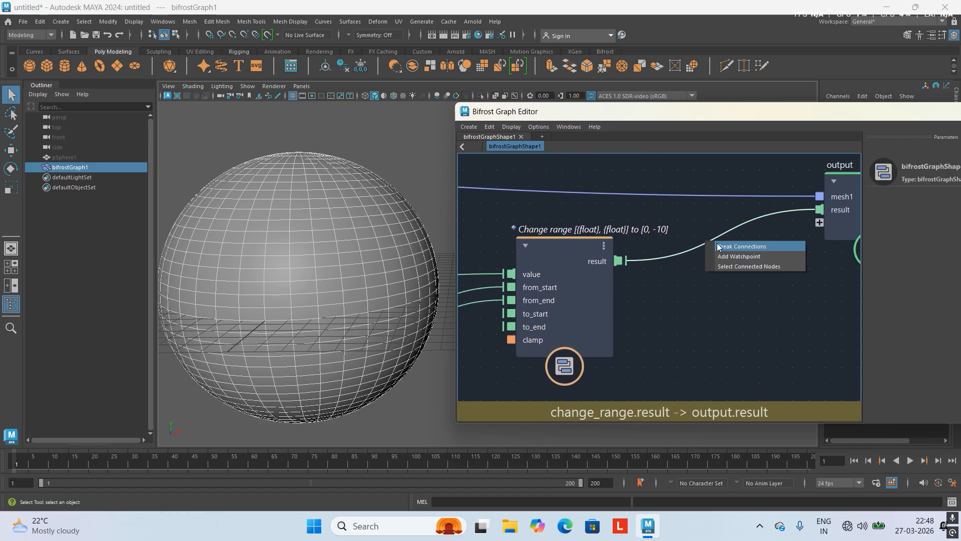
{"action": "left_click", "coordinate": [726, 257]}
{"action": "left_click_drag", "start_coordinate": [820, 209], "coordinate": [622, 261]}
{"action": "left_click", "coordinate": [710, 245]}
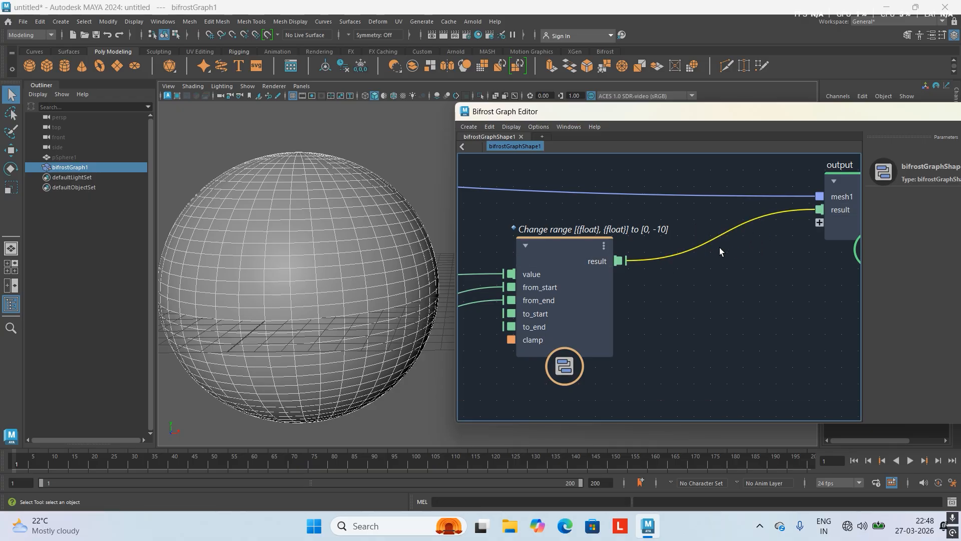
Step: Add a watchpoint to the change_range result connection and slide it closer to the change_range node
{"action": "right_click", "coordinate": [719, 248]}
{"action": "left_click", "coordinate": [708, 240]}
{"action": "right_click", "coordinate": [708, 239]}
{"action": "left_click", "coordinate": [727, 254]}
{"action": "left_click_drag", "start_coordinate": [713, 240], "coordinate": [820, 210]}
{"action": "right_click", "coordinate": [744, 221]}
{"action": "left_click", "coordinate": [758, 236]}
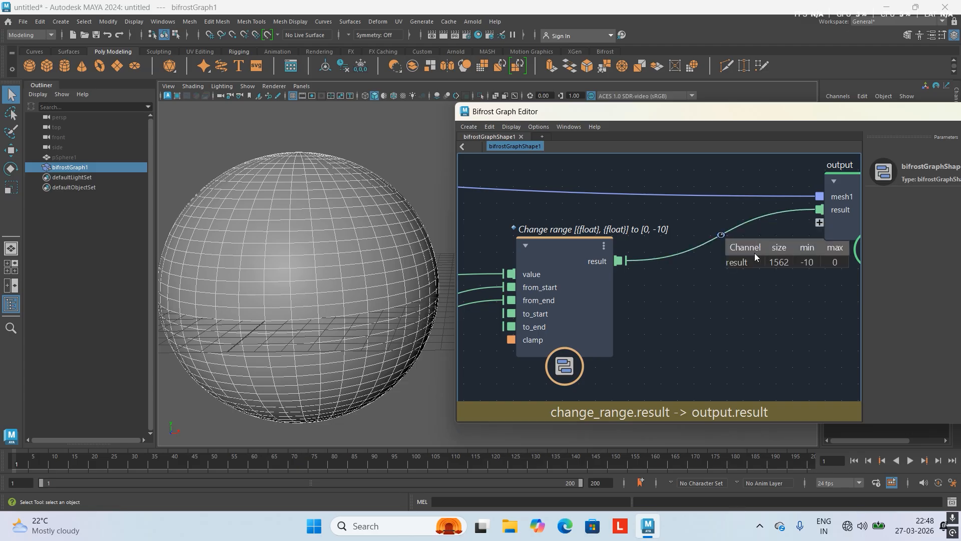
{"action": "left_click_drag", "start_coordinate": [721, 235], "coordinate": [683, 253]}
Step: Set the To Start value of change_range to 10
{"action": "left_click", "coordinate": [568, 261]}
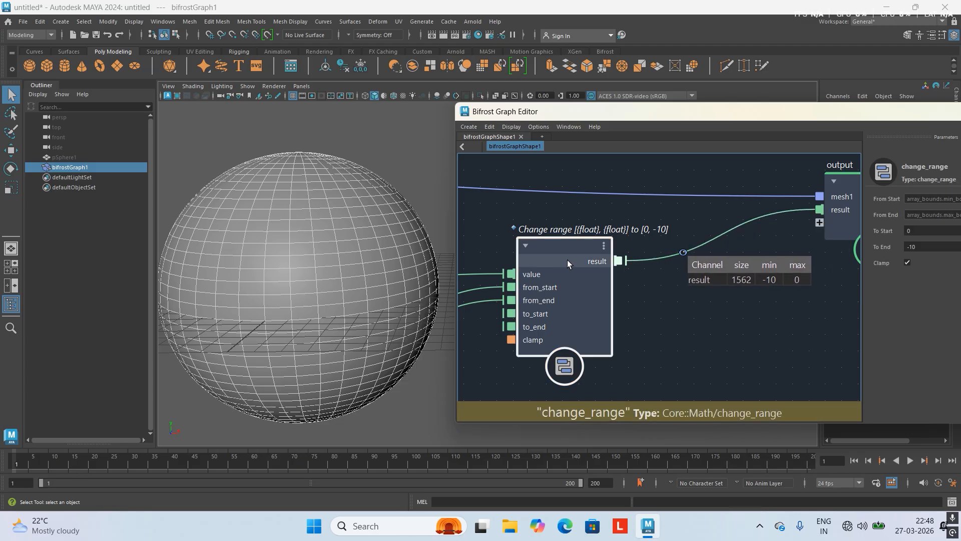
{"action": "left_click_drag", "start_coordinate": [713, 120], "coordinate": [659, 125]}
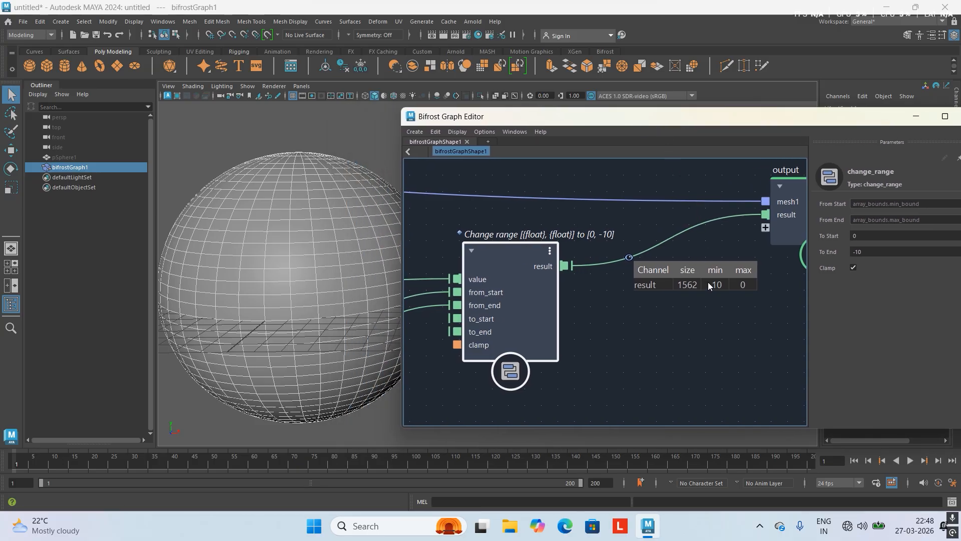
{"action": "left_click", "coordinate": [865, 236]}
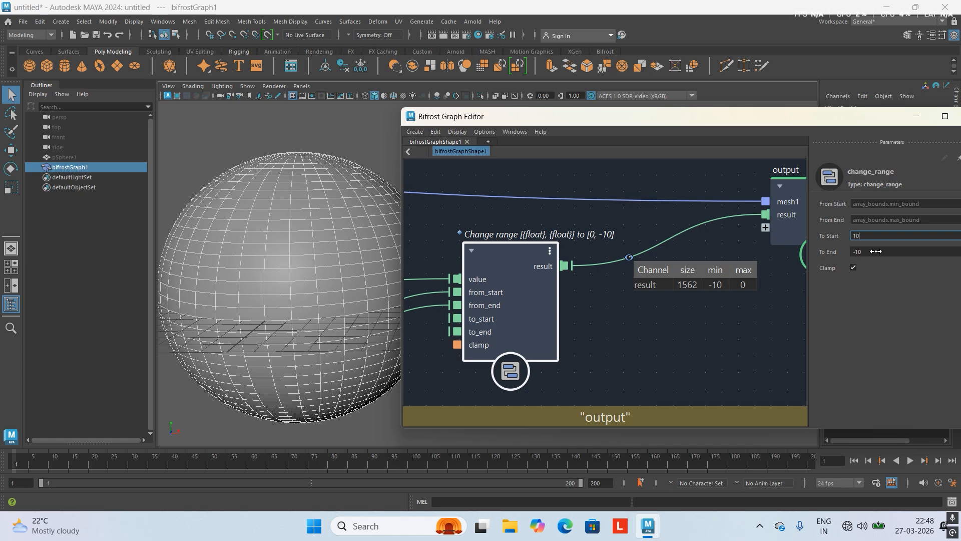
{"action": "type", "text": "10"}
{"action": "key", "text": "Return"}
{"action": "left_click_drag", "start_coordinate": [856, 236], "coordinate": [821, 238]}
{"action": "type", "text": "10"}
{"action": "key", "text": "Return"}
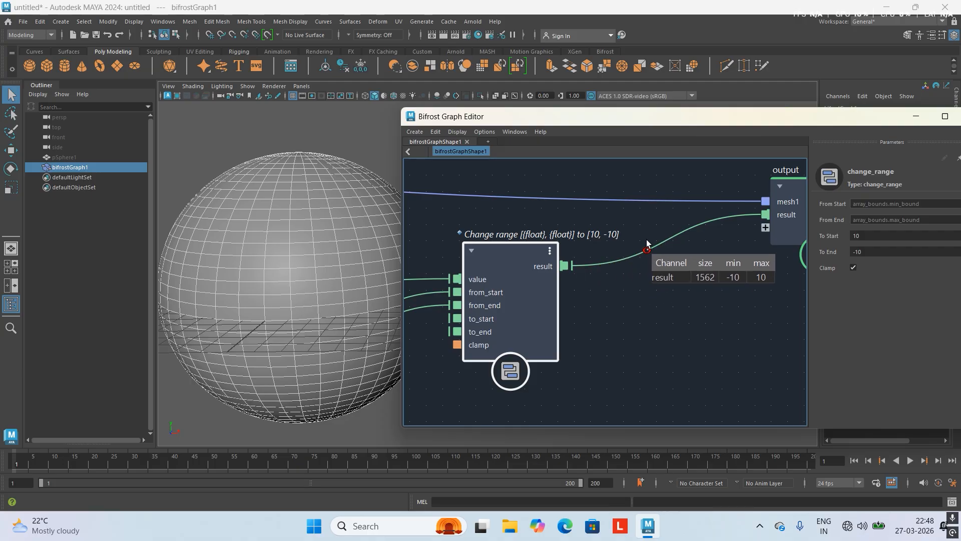
Step: Slide the watchpoint on the y connection along the wire to the value input of change_range
{"action": "middle_click_drag", "start_coordinate": [622, 278], "coordinate": [862, 270], "text": "alt"}
{"action": "scroll", "coordinate": [523, 301], "scroll_direction": "down", "scroll_amount": 5}
{"action": "middle_click_drag", "start_coordinate": [567, 302], "coordinate": [641, 297], "text": "alt"}
{"action": "scroll", "coordinate": [626, 280], "scroll_direction": "up", "scroll_amount": 3}
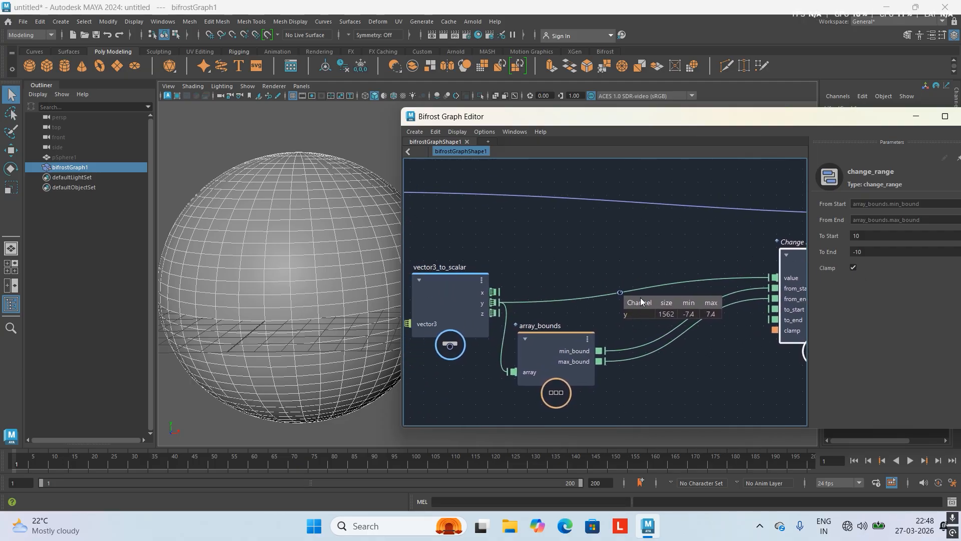
{"action": "left_click", "coordinate": [614, 295]}
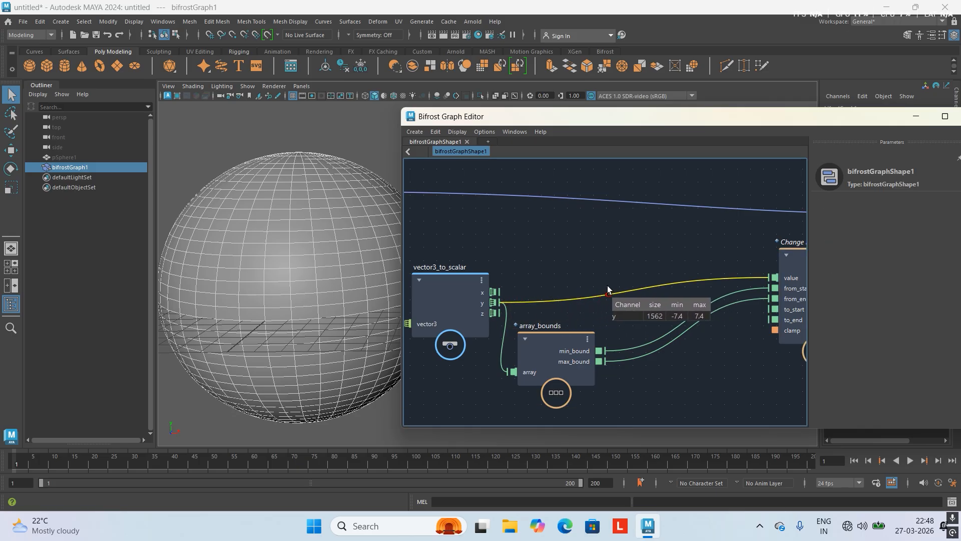
{"action": "middle_click_drag", "start_coordinate": [708, 265], "coordinate": [449, 287]}
{"action": "middle_click_drag", "start_coordinate": [575, 311], "coordinate": [773, 229]}
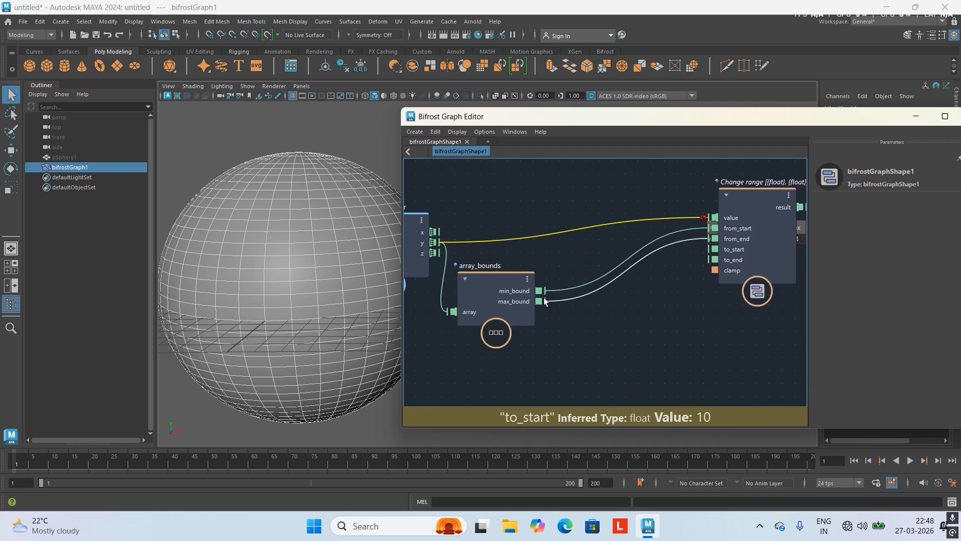
Step: Move the array_bounds node closer to the change_range node and select change_range
{"action": "left_click_drag", "start_coordinate": [530, 287], "coordinate": [623, 275]}
{"action": "middle_click_drag", "start_coordinate": [622, 272], "coordinate": [507, 299]}
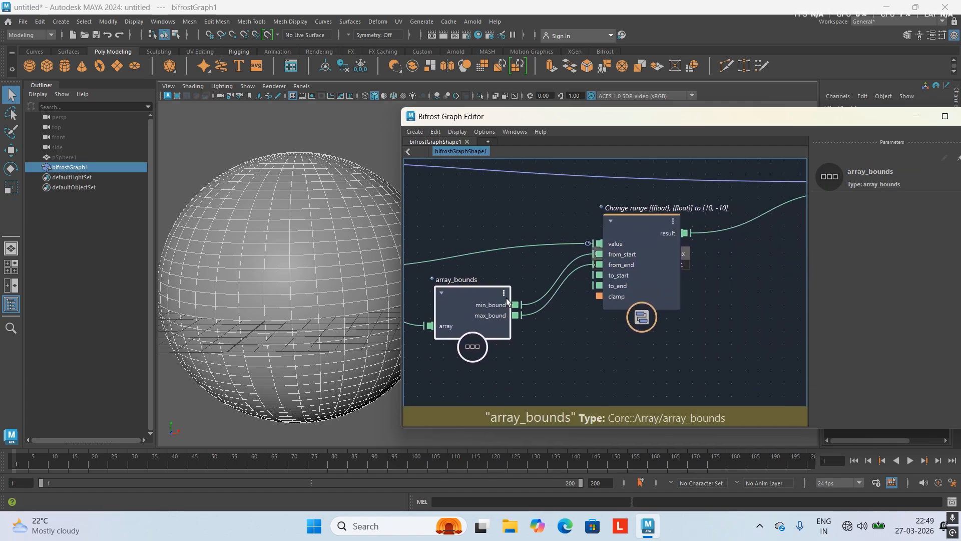
{"action": "left_click", "coordinate": [668, 239]}
{"action": "middle_click_drag", "start_coordinate": [667, 239], "coordinate": [617, 275]}
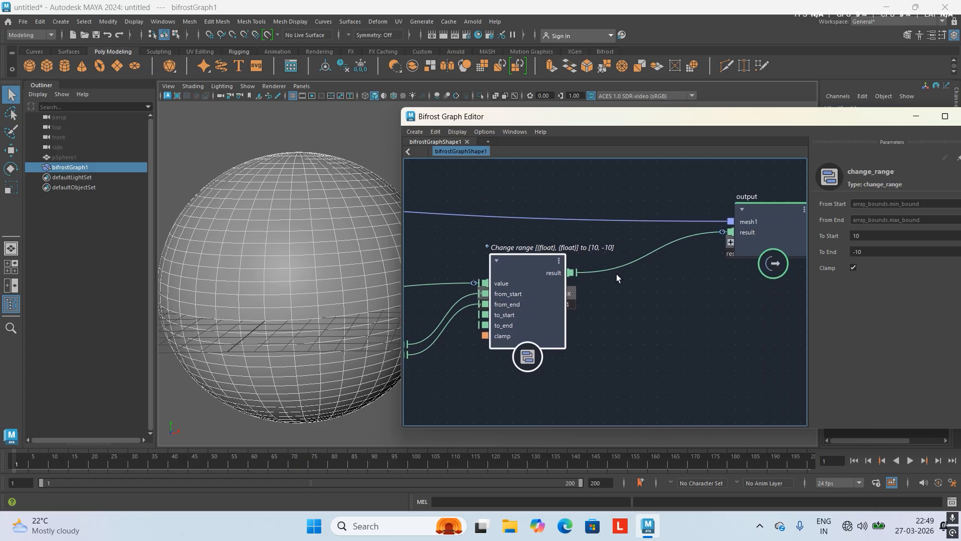
{"action": "scroll", "coordinate": [659, 298], "scroll_direction": "up", "scroll_amount": 2}
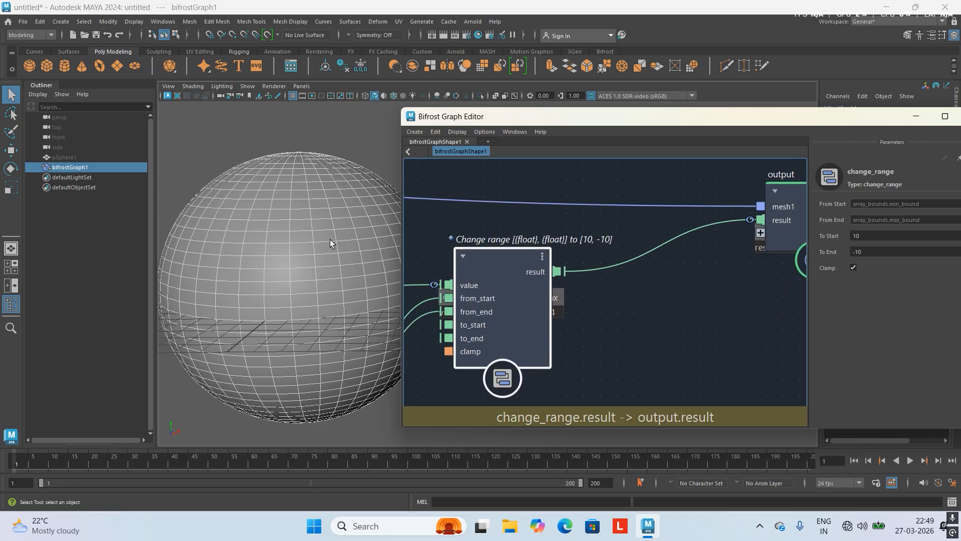
Step: Add a displace_points node above the change_range node
{"action": "scroll", "coordinate": [597, 289], "scroll_direction": "down", "scroll_amount": 4}
{"action": "middle_click_drag", "start_coordinate": [598, 290], "coordinate": [537, 330]}
{"action": "scroll", "coordinate": [657, 285], "scroll_direction": "up", "scroll_amount": 2}
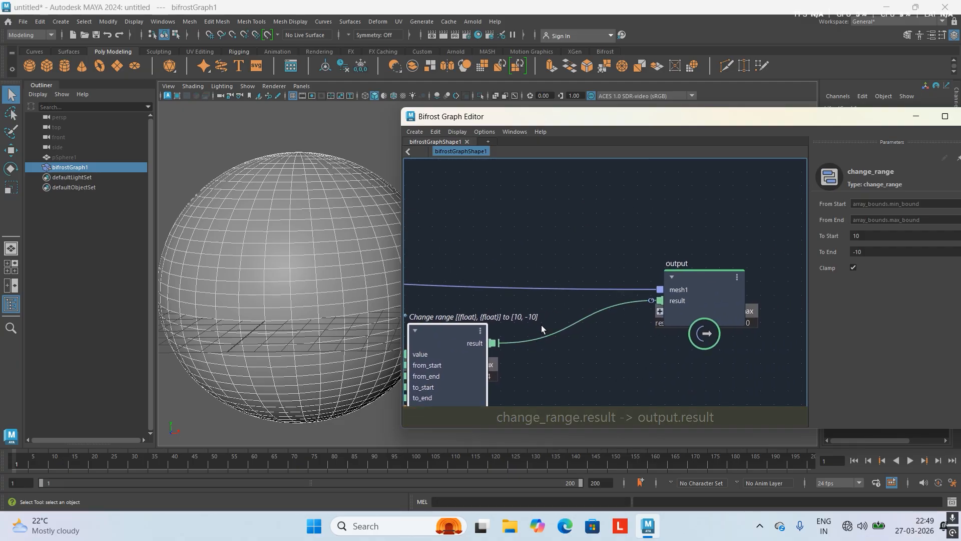
{"action": "scroll", "coordinate": [644, 245], "scroll_direction": "down", "scroll_amount": 2}
{"action": "scroll", "coordinate": [592, 226], "scroll_direction": "up", "scroll_amount": 4}
{"action": "middle_click_drag", "start_coordinate": [500, 254], "coordinate": [665, 230]}
{"action": "scroll", "coordinate": [660, 211], "scroll_direction": "down", "scroll_amount": 2}
{"action": "left_click", "coordinate": [665, 229]}
{"action": "key", "text": "Tab"}
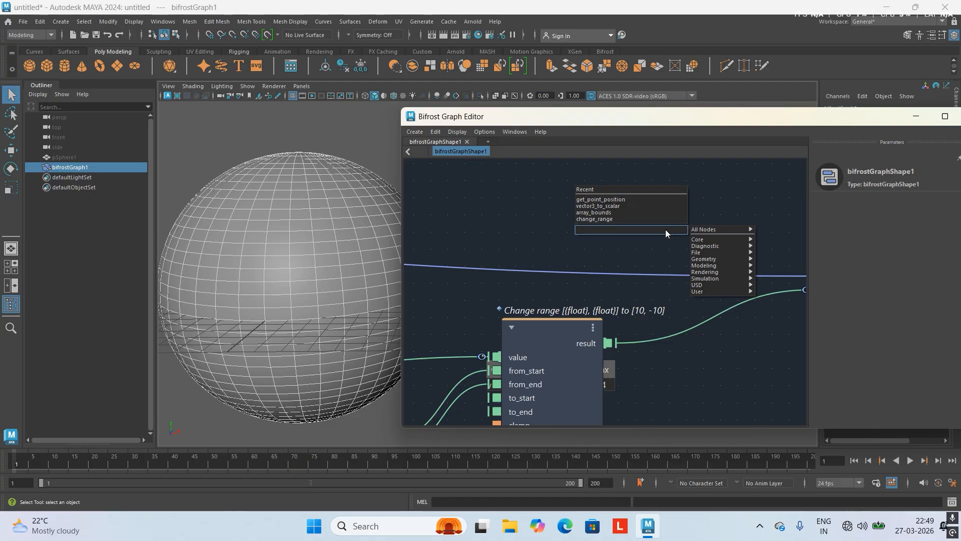
{"action": "type", "text": "disp"}
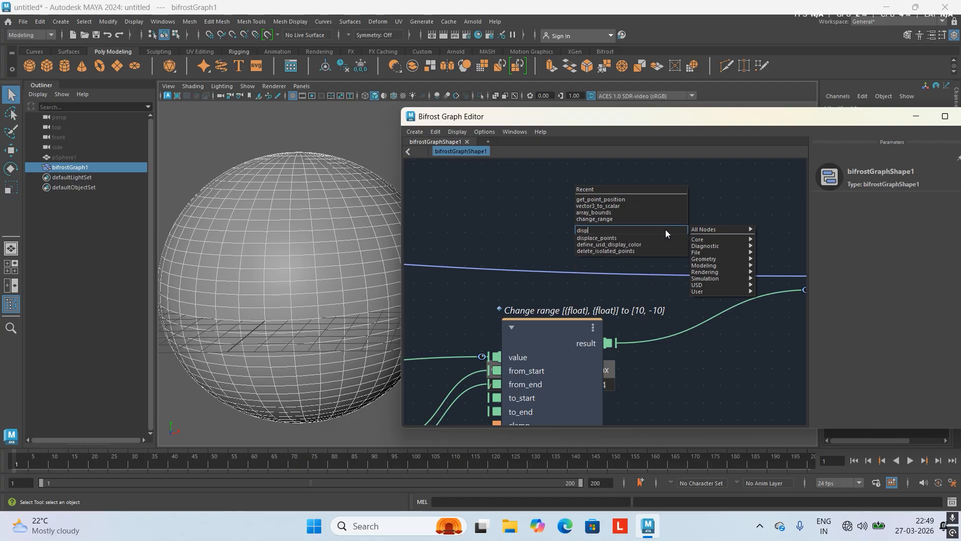
{"action": "left_click", "coordinate": [646, 236]}
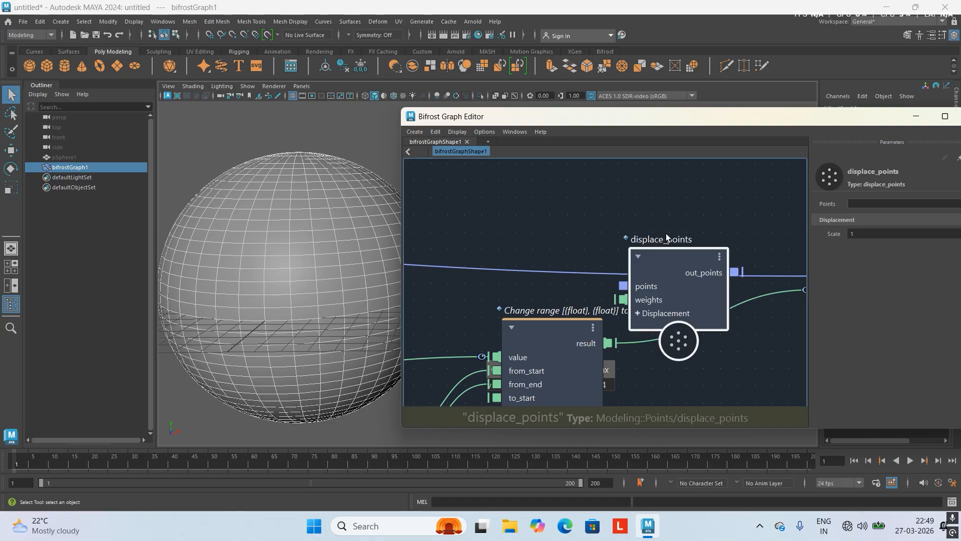
Step: Move the displace_points node up, clear of the mesh wire that runs to the output node
{"action": "scroll", "coordinate": [660, 208], "scroll_direction": "down", "scroll_amount": 2}
{"action": "scroll", "coordinate": [688, 239], "scroll_direction": "up", "scroll_amount": 3}
{"action": "middle_click_drag", "start_coordinate": [726, 256], "coordinate": [699, 275]}
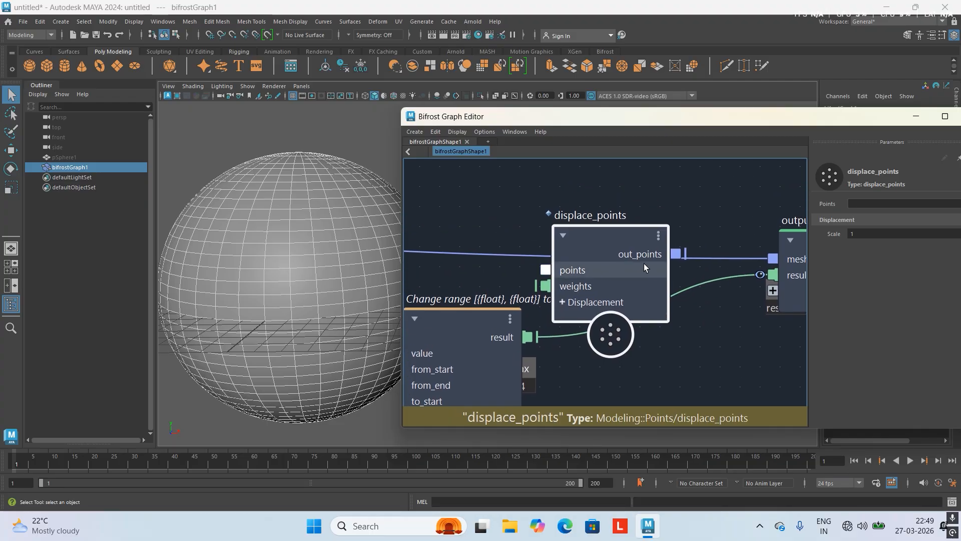
{"action": "left_click_drag", "start_coordinate": [625, 256], "coordinate": [642, 230]}
{"action": "scroll", "coordinate": [659, 228], "scroll_direction": "up", "scroll_amount": 3}
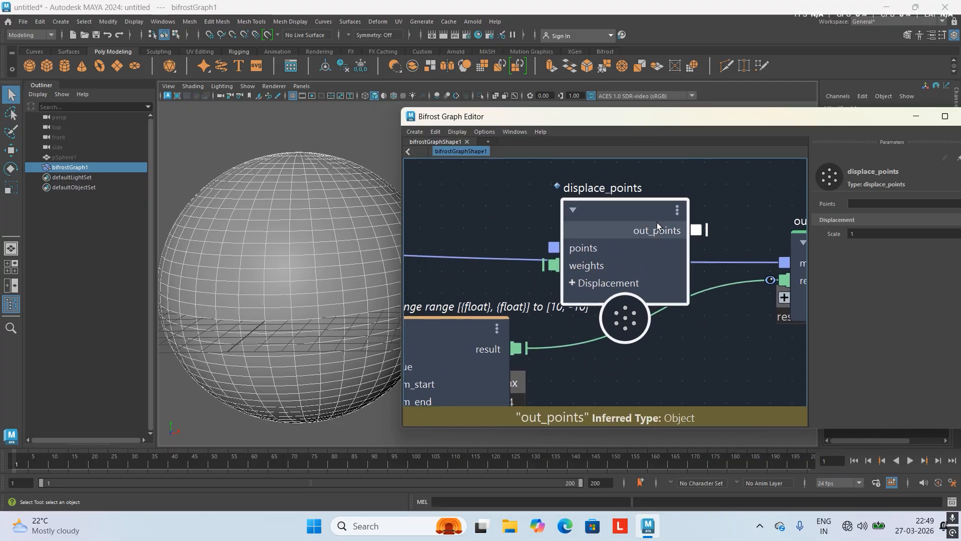
{"action": "mouse_move", "coordinate": [670, 271]}
{"action": "middle_mouse_down"}
{"action": "mouse_move", "coordinate": [659, 307]}
{"action": "mouse_move", "coordinate": [639, 311]}
{"action": "mouse_move", "coordinate": [679, 277]}
{"action": "middle_mouse_up"}
{"action": "scroll", "coordinate": [671, 288], "scroll_direction": "up", "scroll_amount": 3}
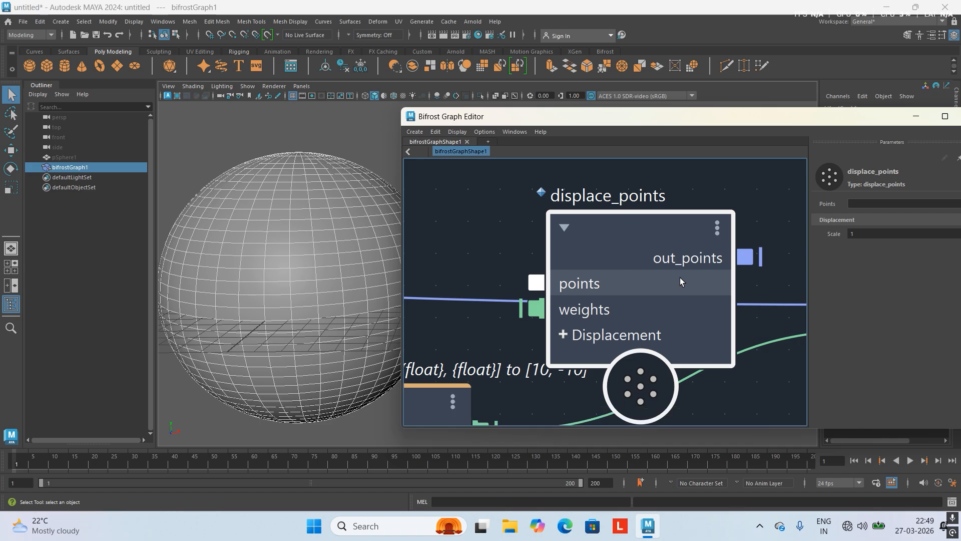
{"action": "scroll", "coordinate": [680, 279], "scroll_direction": "down", "scroll_amount": 1}
{"action": "middle_click_drag", "start_coordinate": [680, 278], "coordinate": [636, 283]}
{"action": "mouse_move", "coordinate": [575, 258]}
{"action": "left_mouse_down"}
{"action": "mouse_move", "coordinate": [613, 237]}
{"action": "mouse_move", "coordinate": [591, 251]}
{"action": "left_mouse_up"}
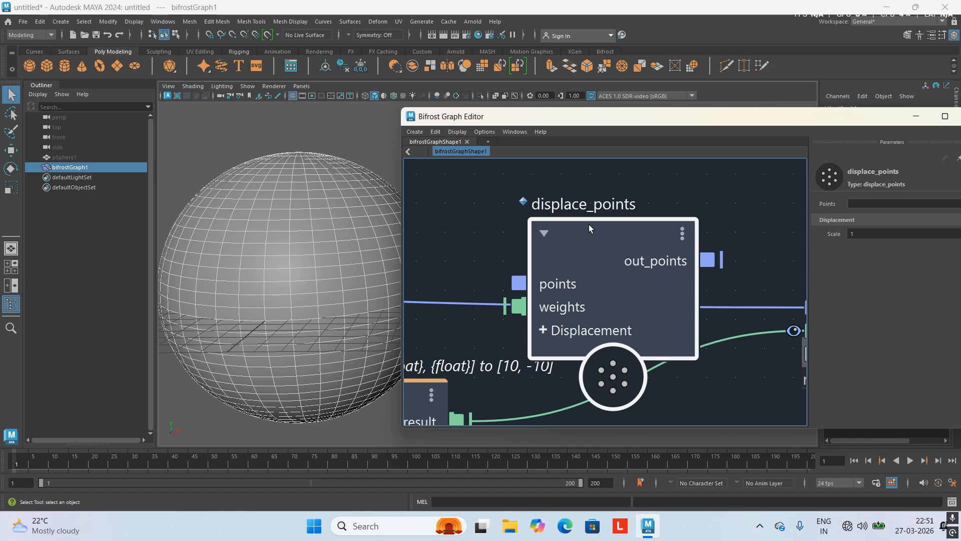
{"action": "scroll", "coordinate": [588, 226], "scroll_direction": "down", "scroll_amount": 3}
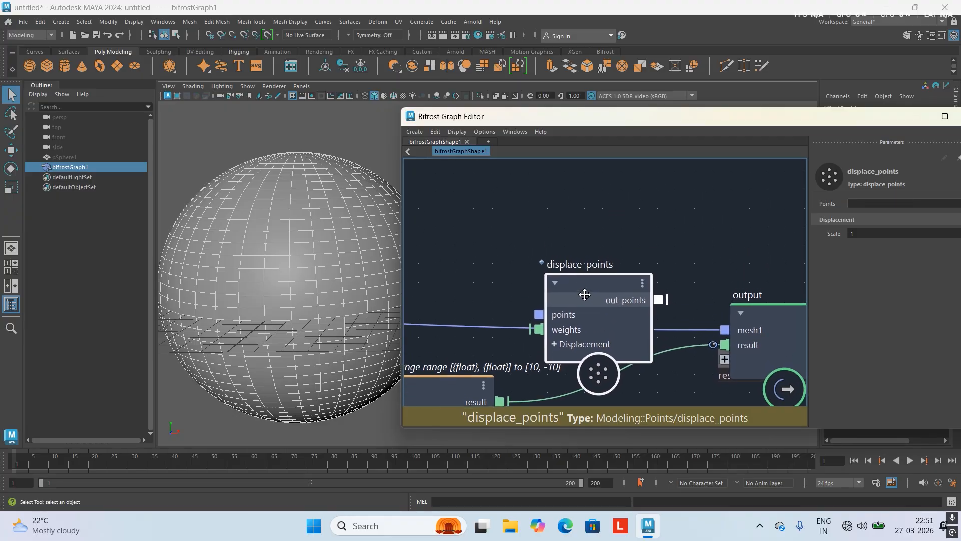
{"action": "left_click_drag", "start_coordinate": [600, 262], "coordinate": [603, 235]}
{"action": "scroll", "coordinate": [621, 317], "scroll_direction": "down", "scroll_amount": 2}
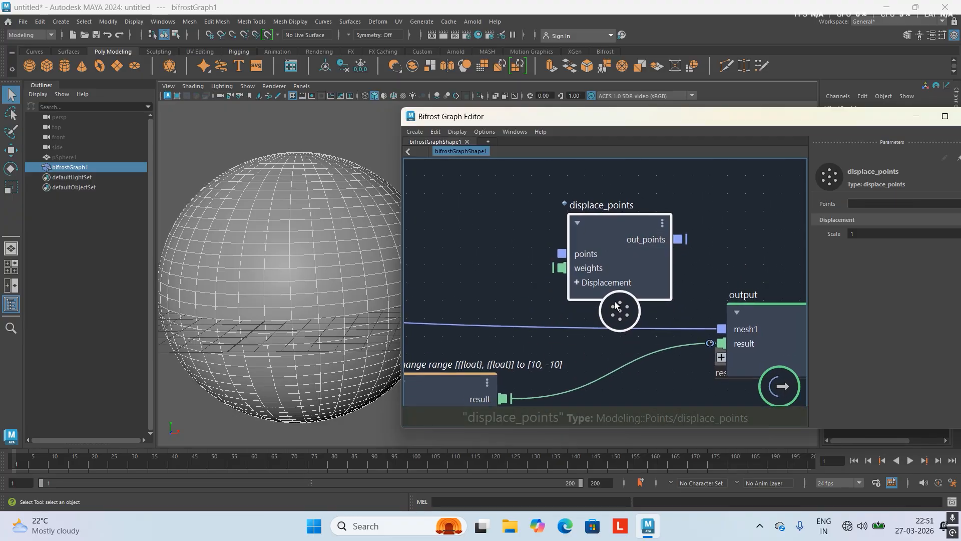
Step: Shift the displace_points node away from the output node so it sits over the change_range node
{"action": "scroll", "coordinate": [621, 316], "scroll_direction": "up", "scroll_amount": 3}
{"action": "middle_click_drag", "start_coordinate": [659, 296], "coordinate": [784, 305]}
{"action": "scroll", "coordinate": [742, 294], "scroll_direction": "down", "scroll_amount": 2}
{"action": "left_click_drag", "start_coordinate": [770, 253], "coordinate": [689, 262]}
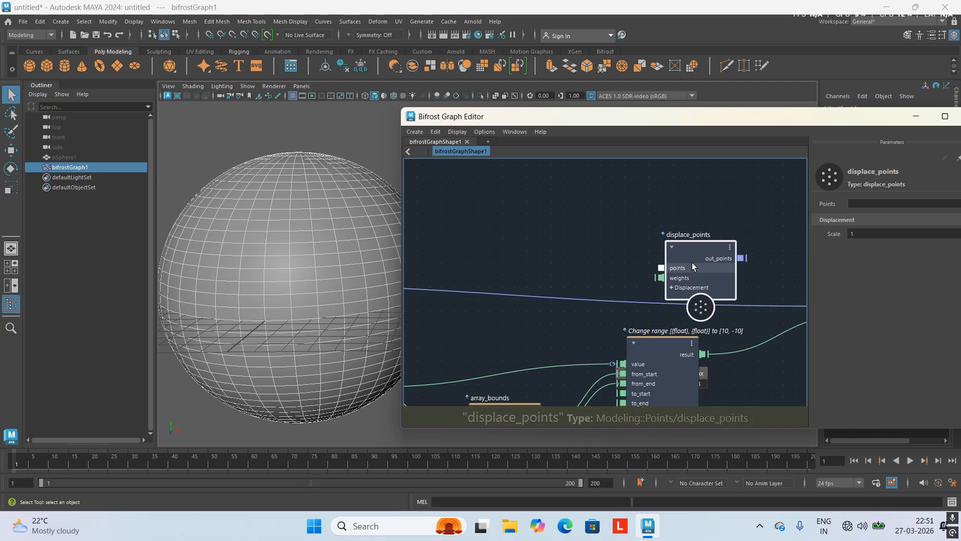
Step: Reroute the pSphereShape1 mesh connection from the output node to the points input of displace_points
{"action": "scroll", "coordinate": [558, 268], "scroll_direction": "down", "scroll_amount": 2}
{"action": "middle_click_drag", "start_coordinate": [557, 268], "coordinate": [704, 268]}
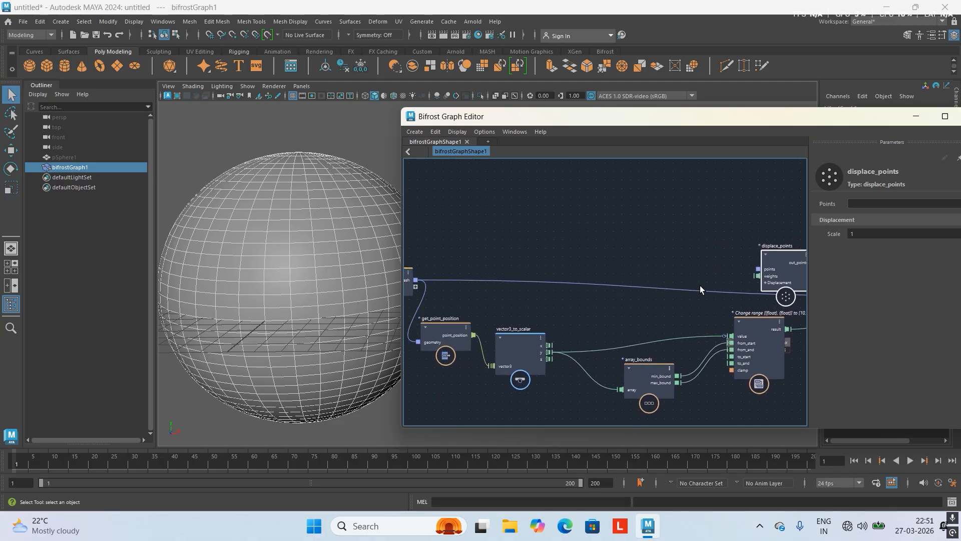
{"action": "left_click_drag", "start_coordinate": [700, 285], "coordinate": [758, 269]}
{"action": "middle_click_drag", "start_coordinate": [503, 285], "coordinate": [641, 271]}
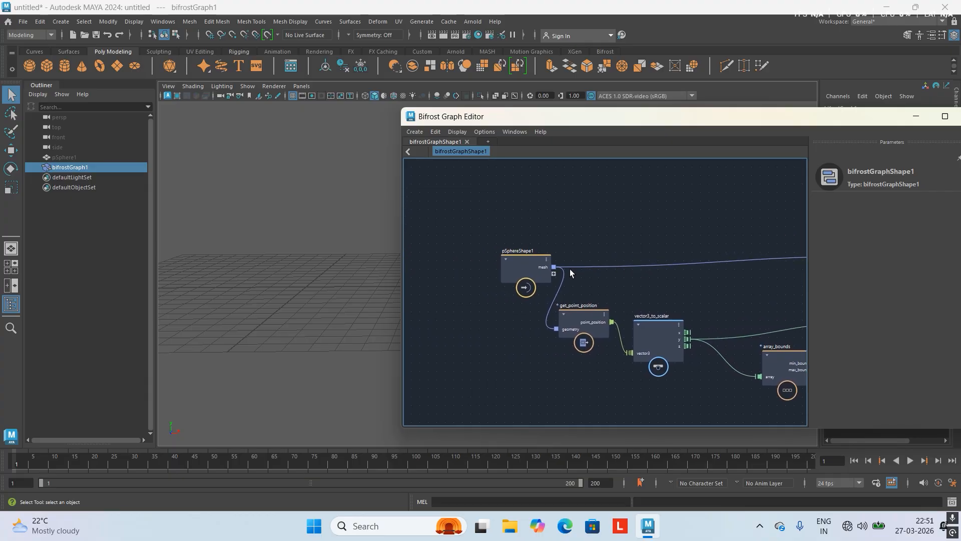
Step: Examine the pSphereShape1 node and its mesh connection to the displace_points node
{"action": "scroll", "coordinate": [570, 272], "scroll_direction": "up", "scroll_amount": 4}
{"action": "middle_click_drag", "start_coordinate": [669, 308], "coordinate": [764, 326]}
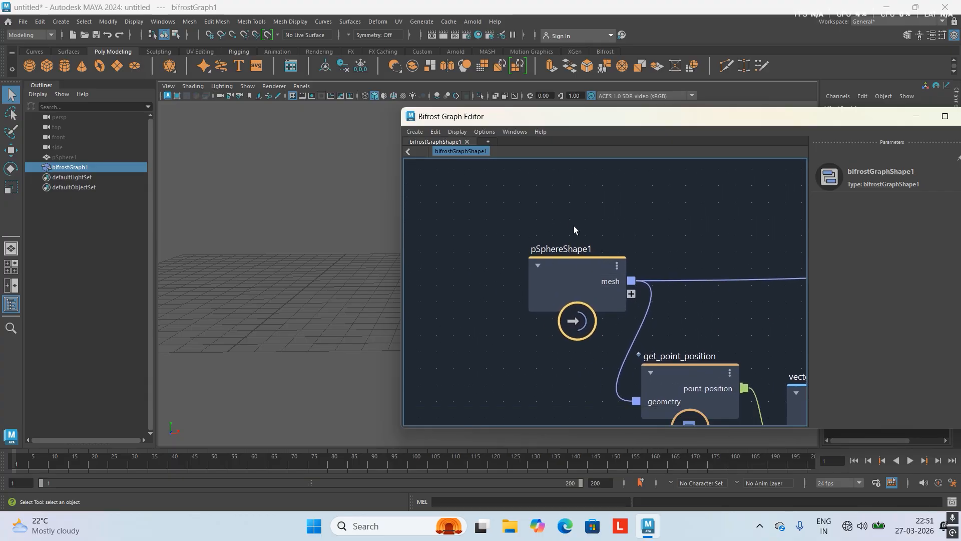
{"action": "scroll", "coordinate": [535, 251], "scroll_direction": "up", "scroll_amount": 2}
{"action": "scroll", "coordinate": [568, 257], "scroll_direction": "down", "scroll_amount": 3}
{"action": "middle_click_drag", "start_coordinate": [743, 226], "coordinate": [634, 206]}
{"action": "left_click", "coordinate": [482, 253]}
{"action": "scroll", "coordinate": [491, 212], "scroll_direction": "down", "scroll_amount": 3}
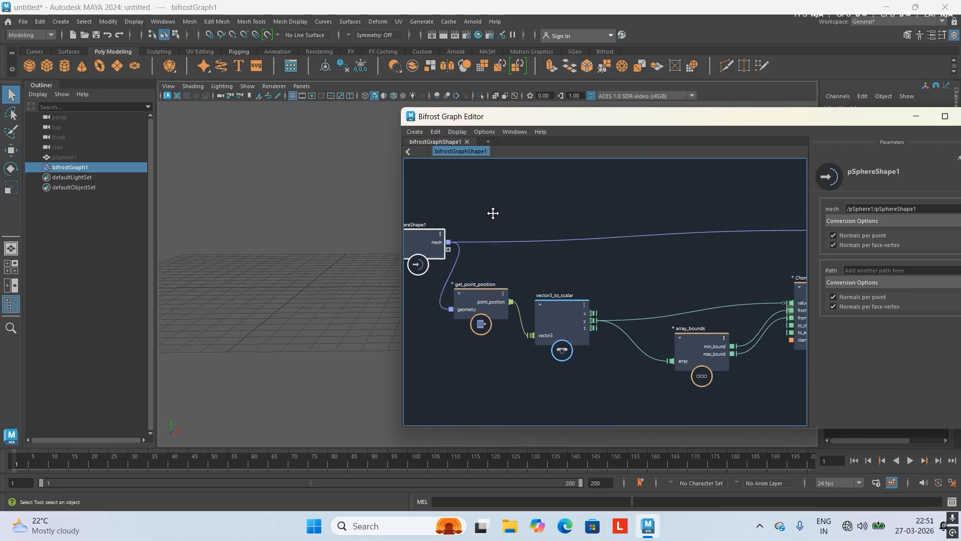
{"action": "scroll", "coordinate": [586, 259], "scroll_direction": "up", "scroll_amount": 2}
{"action": "scroll", "coordinate": [647, 267], "scroll_direction": "up", "scroll_amount": 4}
{"action": "middle_click_drag", "start_coordinate": [647, 267], "coordinate": [564, 272]}
{"action": "scroll", "coordinate": [564, 273], "scroll_direction": "down", "scroll_amount": 3}
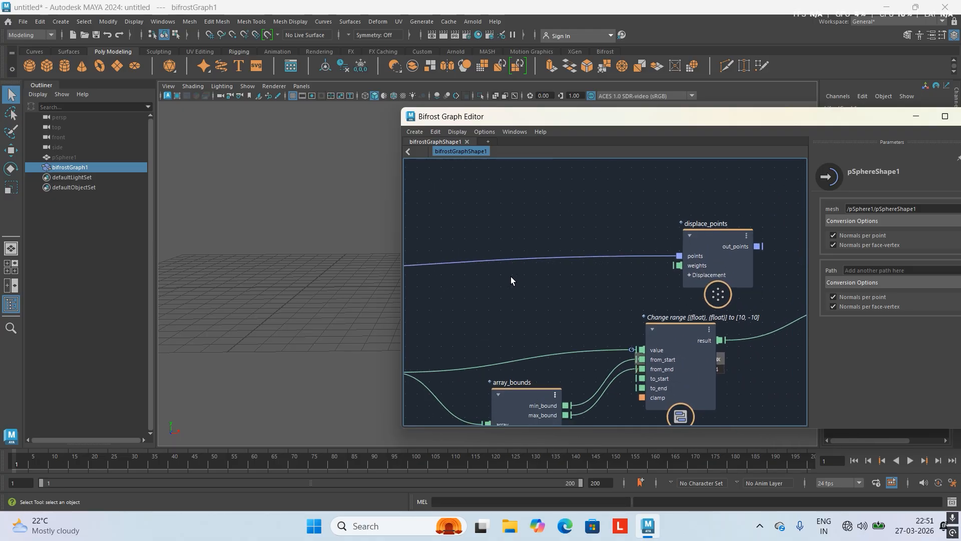
{"action": "mouse_move", "coordinate": [483, 278]}
{"action": "middle_mouse_down"}
{"action": "mouse_move", "coordinate": [728, 269]}
{"action": "mouse_move", "coordinate": [479, 279]}
{"action": "middle_mouse_up"}
Step: Connect the out_points output of displace_points to the mesh1 input of the output node
{"action": "scroll", "coordinate": [686, 272], "scroll_direction": "up", "scroll_amount": 1}
{"action": "scroll", "coordinate": [670, 257], "scroll_direction": "down", "scroll_amount": 3}
{"action": "scroll", "coordinate": [644, 291], "scroll_direction": "up", "scroll_amount": 4}
{"action": "scroll", "coordinate": [734, 300], "scroll_direction": "up", "scroll_amount": 1}
{"action": "middle_click_drag", "start_coordinate": [729, 283], "coordinate": [460, 286]}
{"action": "scroll", "coordinate": [630, 279], "scroll_direction": "up", "scroll_amount": 1}
{"action": "middle_click_drag", "start_coordinate": [632, 279], "coordinate": [476, 271]}
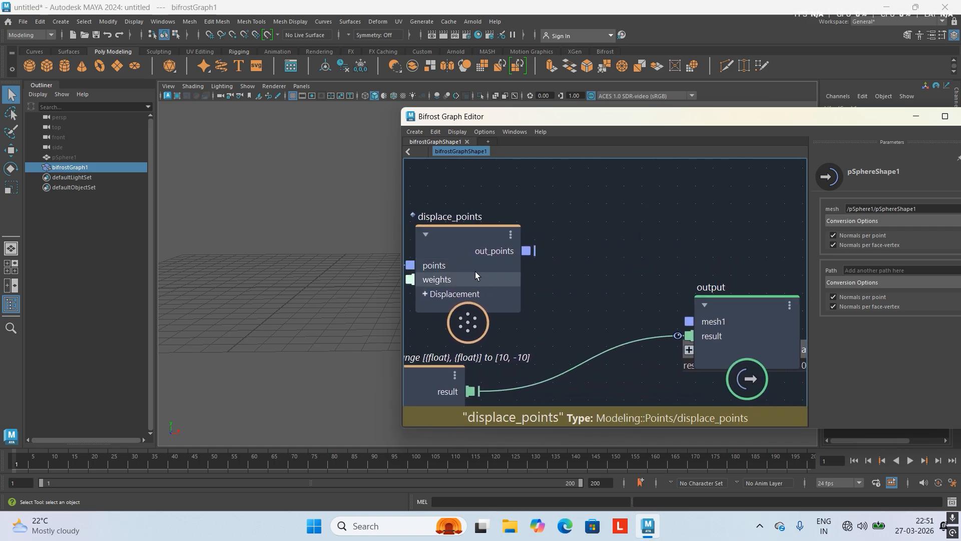
{"action": "scroll", "coordinate": [555, 270], "scroll_direction": "down", "scroll_amount": 2}
{"action": "middle_click_drag", "start_coordinate": [556, 268], "coordinate": [552, 266]}
{"action": "scroll", "coordinate": [547, 268], "scroll_direction": "up", "scroll_amount": 1}
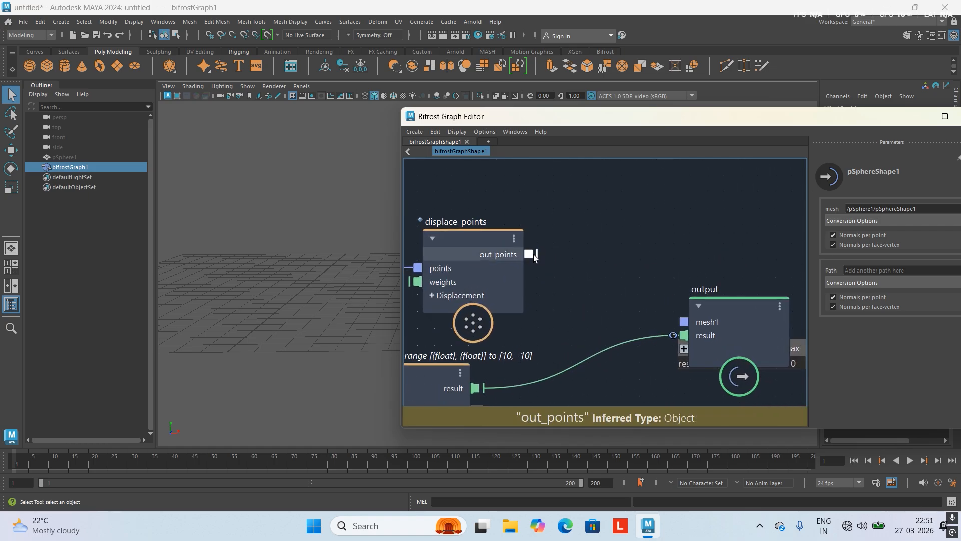
{"action": "left_click_drag", "start_coordinate": [532, 255], "coordinate": [695, 317]}
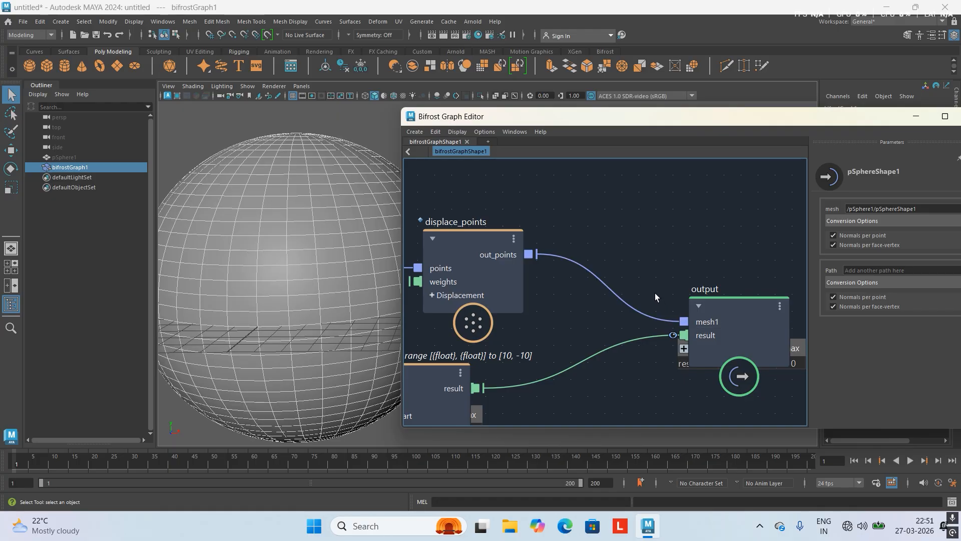
Step: Move the change_range node farther from displace_points and shift the array_bounds node back to make room for it
{"action": "middle_click_drag", "start_coordinate": [633, 278], "coordinate": [741, 266]}
{"action": "middle_click_drag", "start_coordinate": [667, 276], "coordinate": [568, 265]}
{"action": "scroll", "coordinate": [706, 299], "scroll_direction": "down", "scroll_amount": 1}
{"action": "scroll", "coordinate": [633, 301], "scroll_direction": "down", "scroll_amount": 1}
{"action": "middle_click_drag", "start_coordinate": [495, 296], "coordinate": [614, 277]}
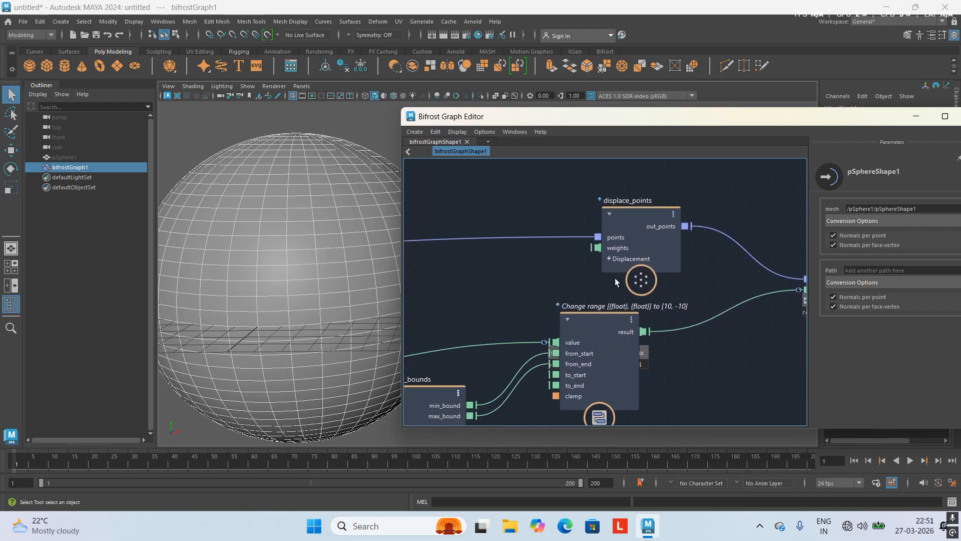
{"action": "scroll", "coordinate": [585, 289], "scroll_direction": "up", "scroll_amount": 2}
{"action": "left_click_drag", "start_coordinate": [614, 342], "coordinate": [590, 383]}
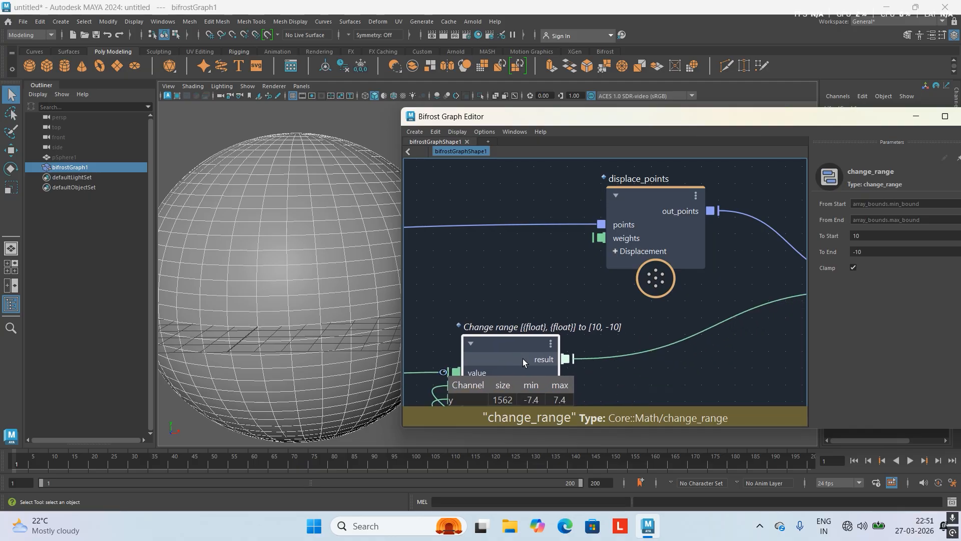
{"action": "scroll", "coordinate": [528, 332], "scroll_direction": "down", "scroll_amount": 3}
{"action": "middle_click_drag", "start_coordinate": [566, 300], "coordinate": [649, 237]}
{"action": "left_click_drag", "start_coordinate": [506, 324], "coordinate": [459, 342]}
Step: Examine the weights and Displacement inputs of displace_points and the connections around the node
{"action": "left_click", "coordinate": [711, 204]}
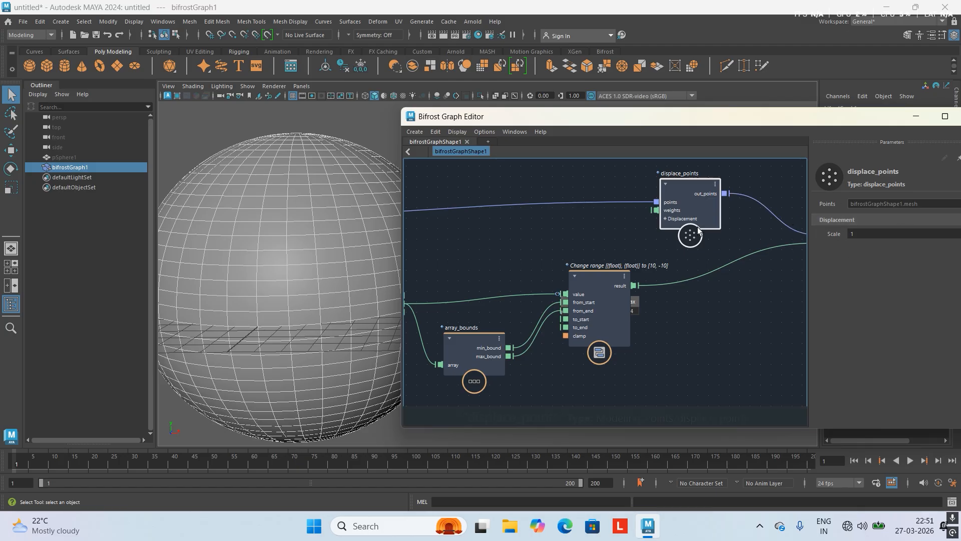
{"action": "scroll", "coordinate": [669, 234], "scroll_direction": "up", "scroll_amount": 2}
{"action": "middle_click_drag", "start_coordinate": [656, 232], "coordinate": [549, 223]}
{"action": "scroll", "coordinate": [549, 226], "scroll_direction": "up", "scroll_amount": 2}
{"action": "middle_click_drag", "start_coordinate": [576, 254], "coordinate": [531, 274]}
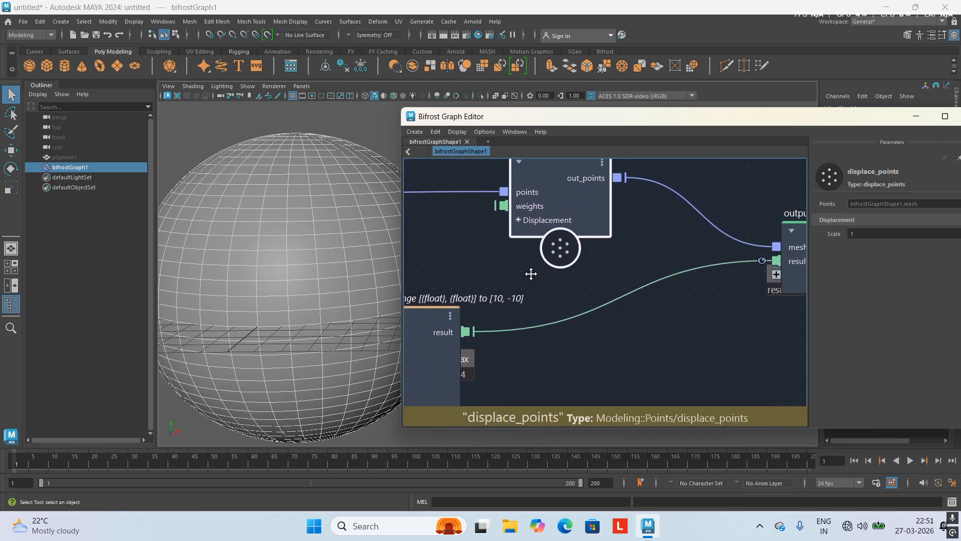
{"action": "scroll", "coordinate": [523, 280], "scroll_direction": "down", "scroll_amount": 2}
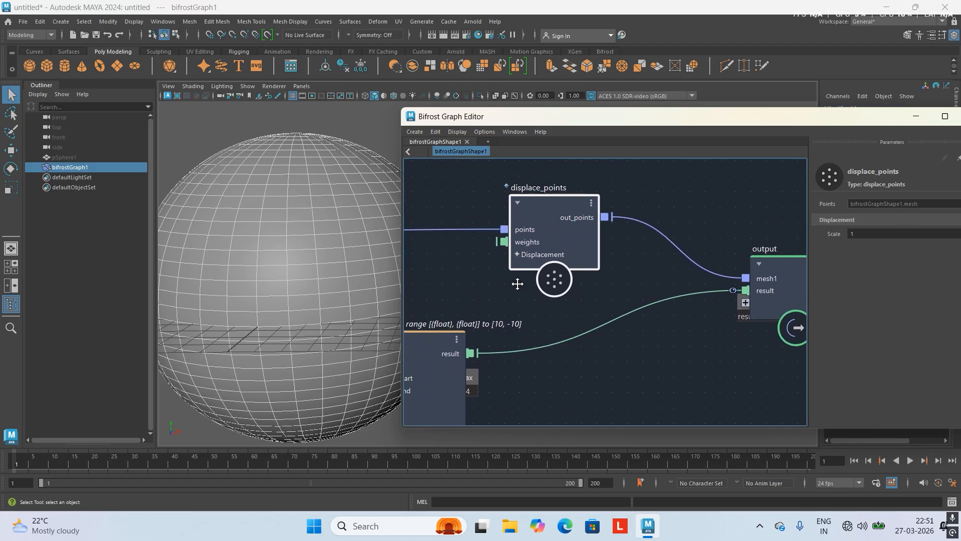
{"action": "scroll", "coordinate": [574, 283], "scroll_direction": "down", "scroll_amount": 2}
{"action": "scroll", "coordinate": [631, 319], "scroll_direction": "up", "scroll_amount": 1}
{"action": "left_click", "coordinate": [628, 324]}
{"action": "middle_click_drag", "start_coordinate": [594, 341], "coordinate": [601, 361]}
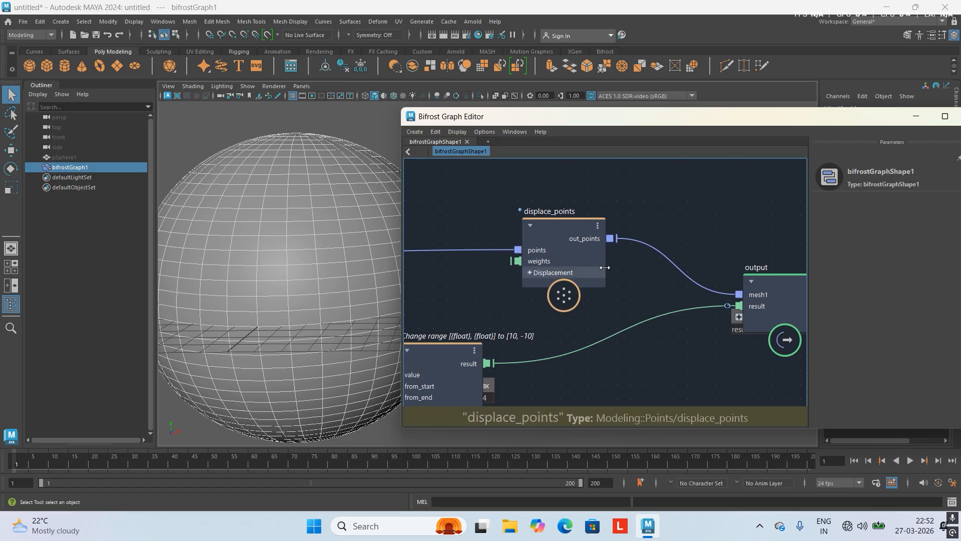
{"action": "scroll", "coordinate": [605, 268], "scroll_direction": "up", "scroll_amount": 3}
{"action": "scroll", "coordinate": [654, 254], "scroll_direction": "down", "scroll_amount": 3}
Step: Add an evaluate_fcurve node in the empty area below the wire from change_range to the output node
{"action": "middle_click_drag", "start_coordinate": [634, 251], "coordinate": [623, 235]}
{"action": "middle_click_drag", "start_coordinate": [633, 281], "coordinate": [609, 213]}
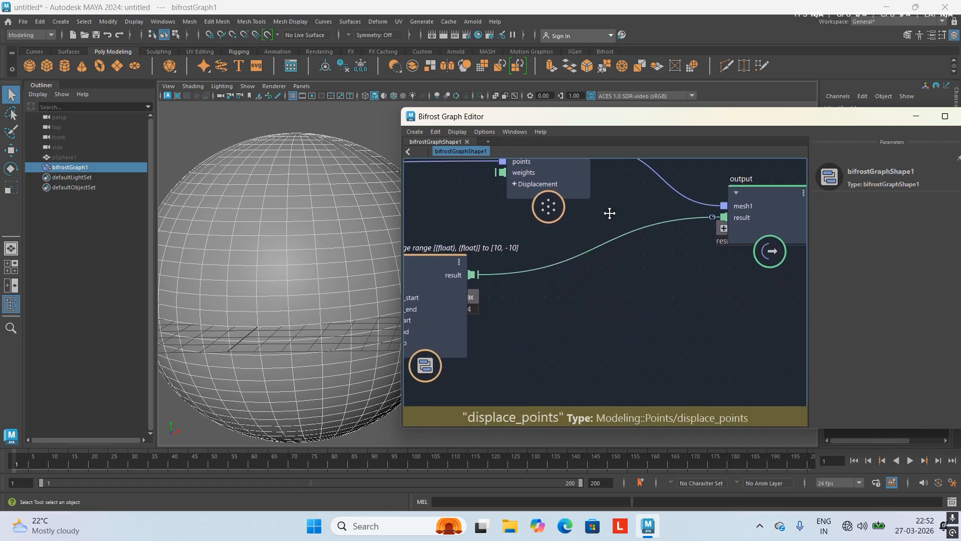
{"action": "mouse_move", "coordinate": [625, 270]}
{"action": "middle_mouse_down"}
{"action": "mouse_move", "coordinate": [584, 213]}
{"action": "mouse_move", "coordinate": [616, 262]}
{"action": "middle_mouse_up"}
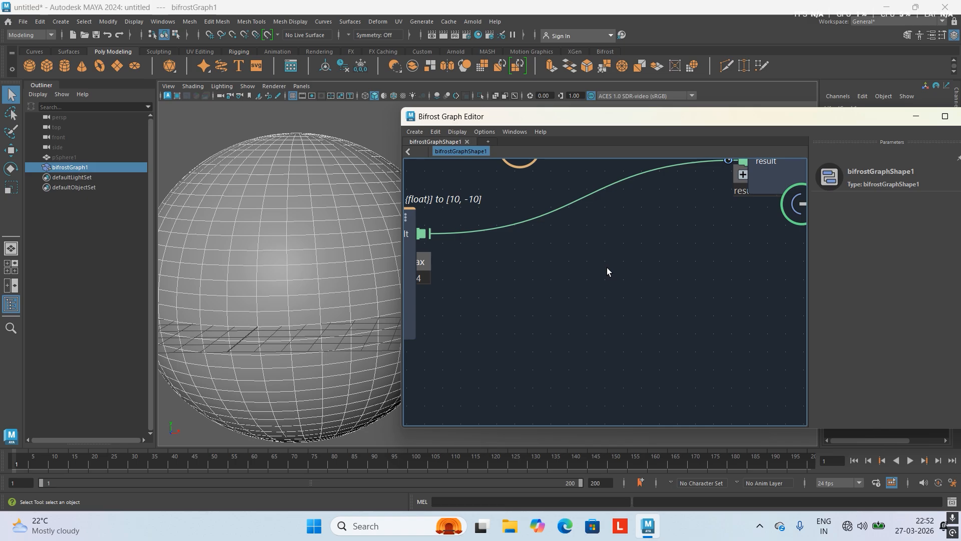
{"action": "key", "text": "Tab"}
{"action": "type", "text": "fc"}
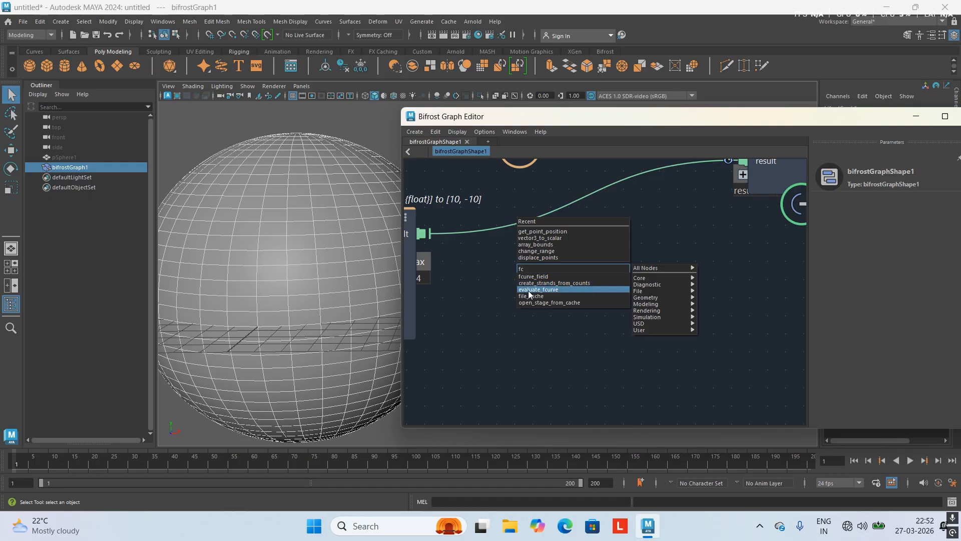
{"action": "left_click", "coordinate": [558, 290]}
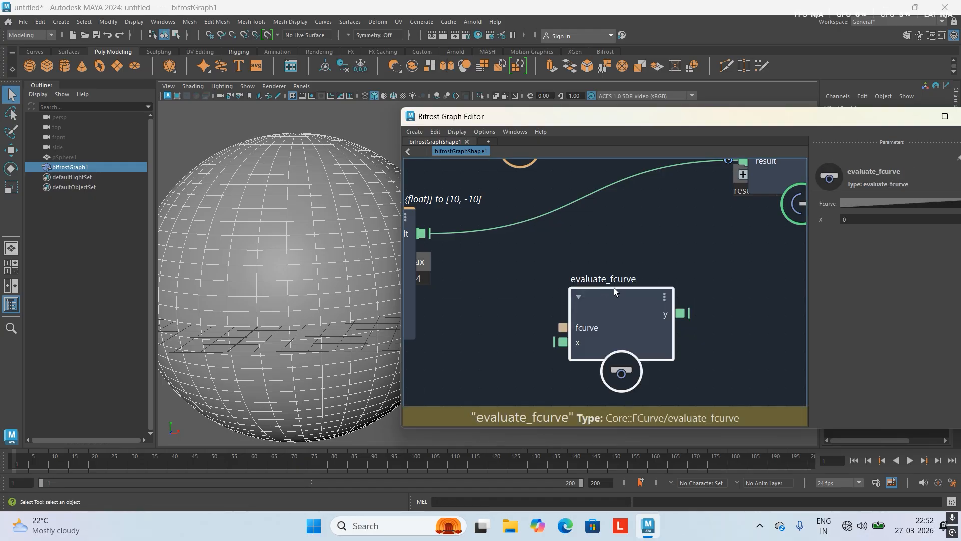
Step: Position evaluate_fcurve beside change_range and connect the change_range result to its x input
{"action": "left_click_drag", "start_coordinate": [614, 288], "coordinate": [596, 254]}
{"action": "scroll", "coordinate": [596, 251], "scroll_direction": "down", "scroll_amount": 4}
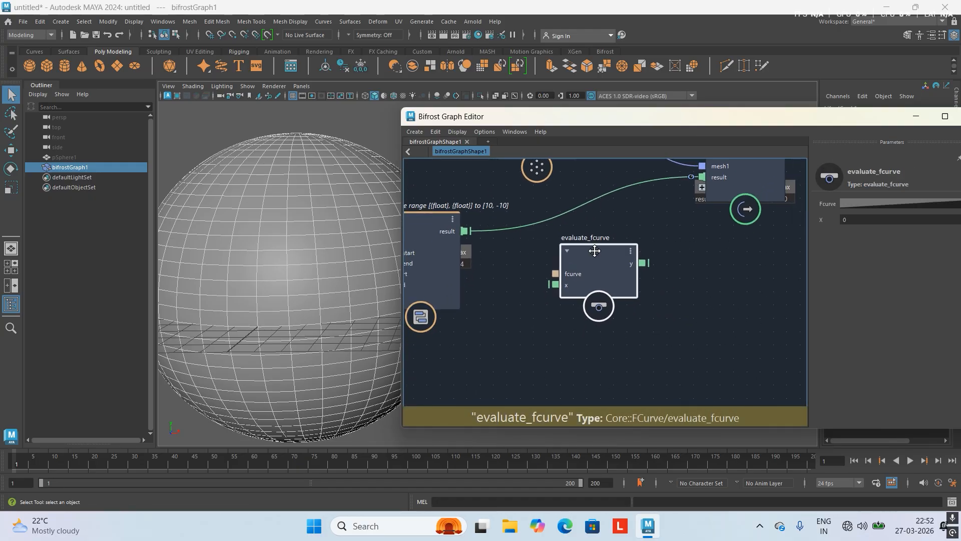
{"action": "middle_click_drag", "start_coordinate": [592, 278], "coordinate": [614, 260]}
{"action": "scroll", "coordinate": [621, 226], "scroll_direction": "up", "scroll_amount": 1}
{"action": "middle_click_drag", "start_coordinate": [622, 227], "coordinate": [619, 248]}
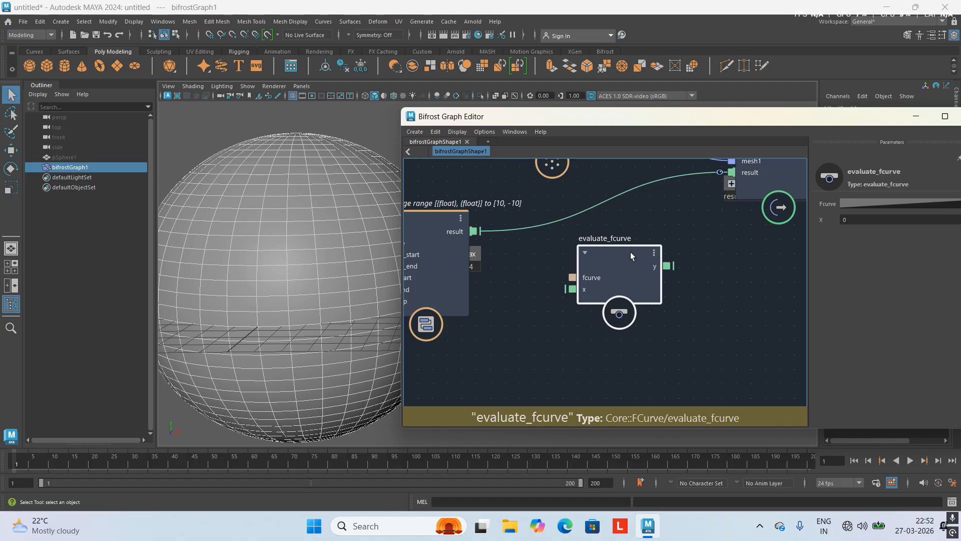
{"action": "left_click_drag", "start_coordinate": [630, 255], "coordinate": [648, 239]}
{"action": "left_click_drag", "start_coordinate": [473, 231], "coordinate": [546, 263]}
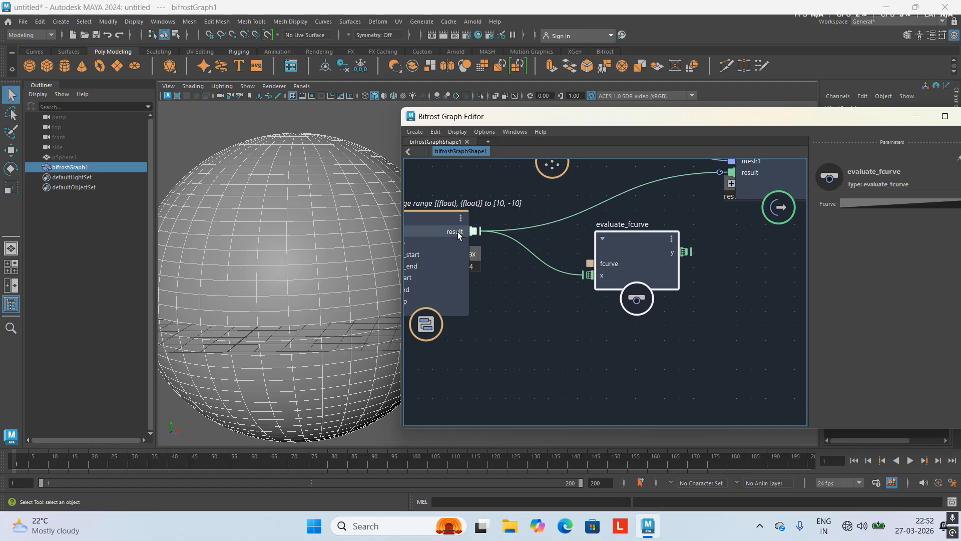
Step: Disconnect the change_range result from the output node's result port, keeping its link to evaluate_fcurve
{"action": "scroll", "coordinate": [610, 274], "scroll_direction": "up", "scroll_amount": 2}
{"action": "middle_click_drag", "start_coordinate": [610, 275], "coordinate": [683, 286]}
{"action": "scroll", "coordinate": [556, 240], "scroll_direction": "down", "scroll_amount": 2}
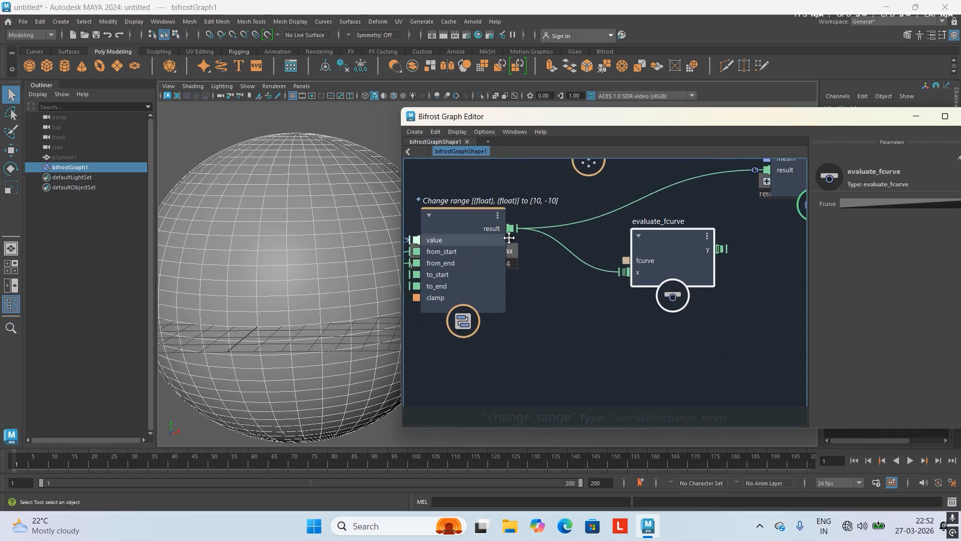
{"action": "middle_click_drag", "start_coordinate": [556, 240], "coordinate": [457, 270]}
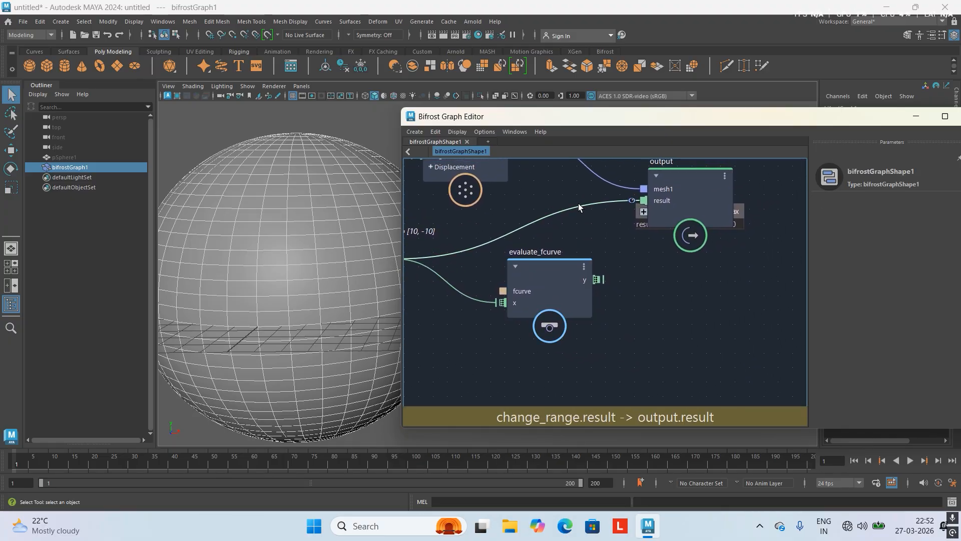
{"action": "left_click_drag", "start_coordinate": [579, 207], "coordinate": [463, 255]}
{"action": "middle_click_drag", "start_coordinate": [576, 240], "coordinate": [672, 240]}
{"action": "scroll", "coordinate": [480, 260], "scroll_direction": "up", "scroll_amount": 2}
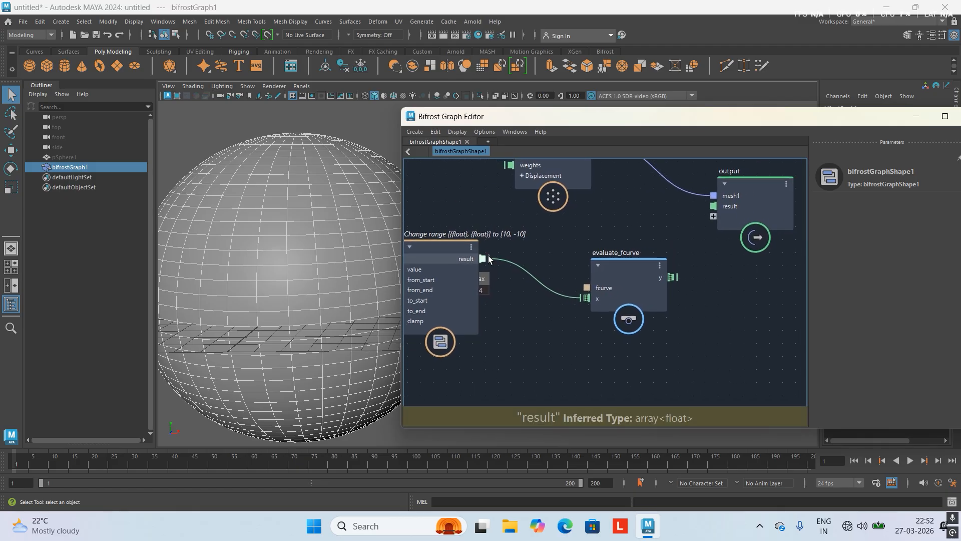
Step: Move the evaluate_fcurve node closer to change_range and connect its y output to the output node's result port
{"action": "right_click_drag", "start_coordinate": [543, 245], "coordinate": [494, 244], "text": "alt"}
{"action": "middle_click_drag", "start_coordinate": [495, 243], "coordinate": [399, 246], "text": "alt"}
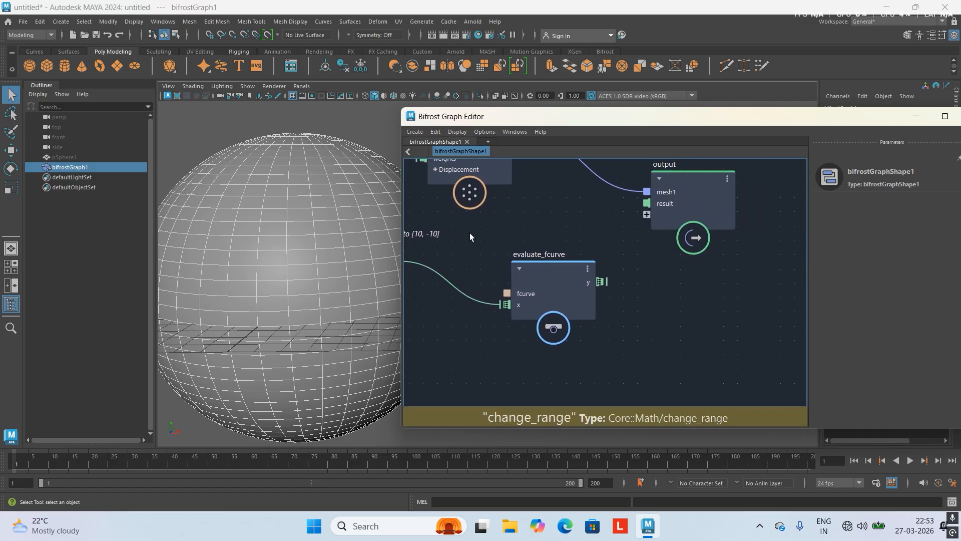
{"action": "right_click_drag", "start_coordinate": [493, 237], "coordinate": [587, 242], "text": "alt"}
{"action": "left_click_drag", "start_coordinate": [610, 269], "coordinate": [545, 263]}
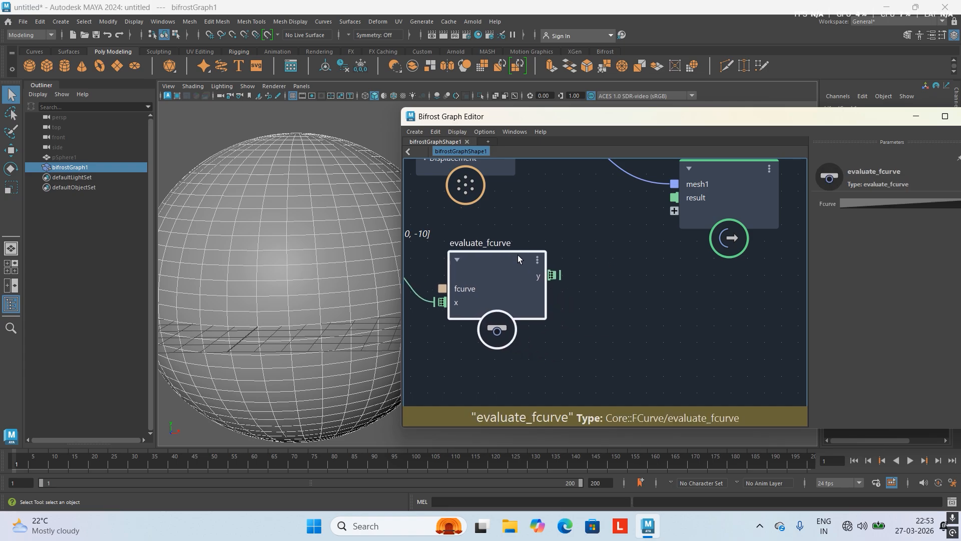
{"action": "left_click", "coordinate": [572, 283]}
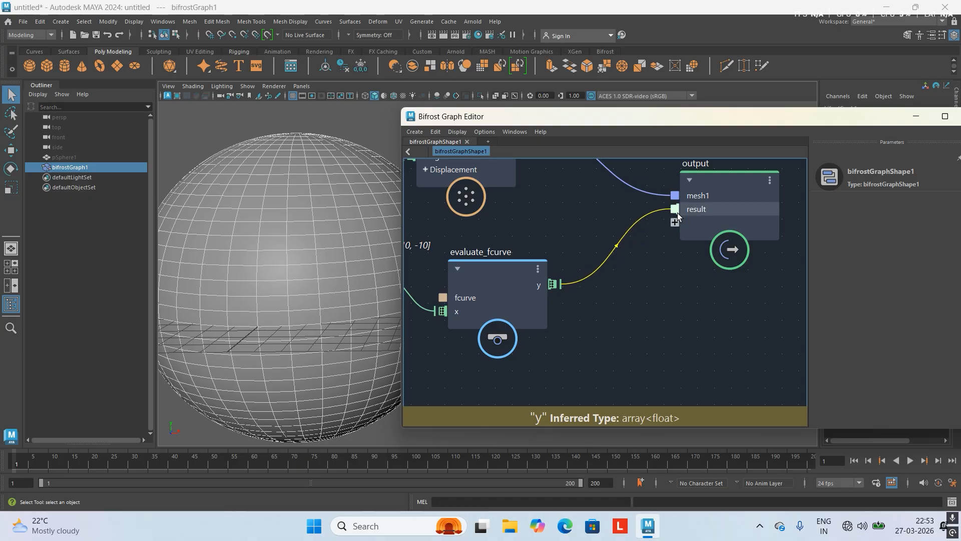
{"action": "scroll", "coordinate": [652, 243], "scroll_direction": "down", "scroll_amount": 2}
{"action": "middle_click_drag", "start_coordinate": [637, 256], "coordinate": [724, 239]}
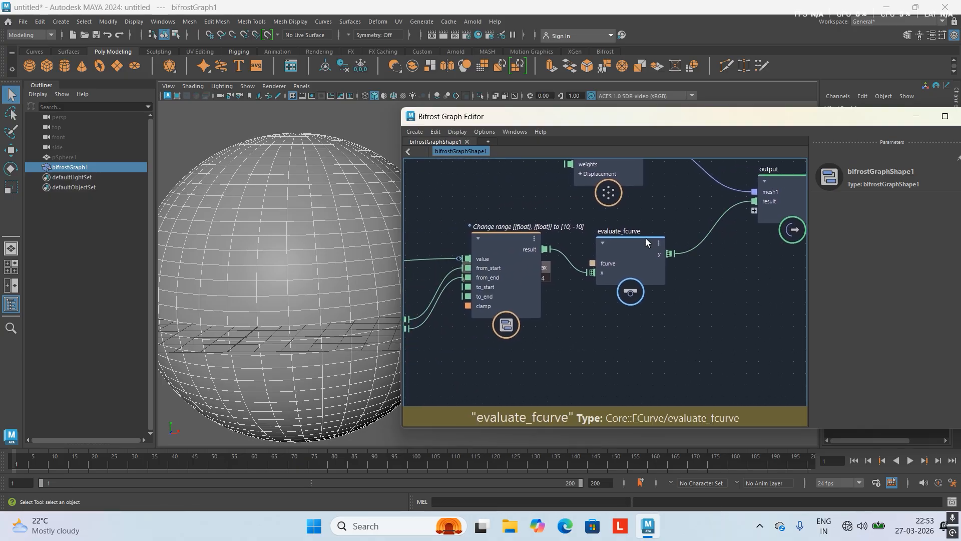
Step: Tidy the graph by shifting the change_range and evaluate_fcurve nodes back toward array_bounds
{"action": "scroll", "coordinate": [646, 238], "scroll_direction": "up", "scroll_amount": 1}
{"action": "middle_click_drag", "start_coordinate": [639, 231], "coordinate": [697, 334]}
{"action": "scroll", "coordinate": [668, 303], "scroll_direction": "down", "scroll_amount": 2}
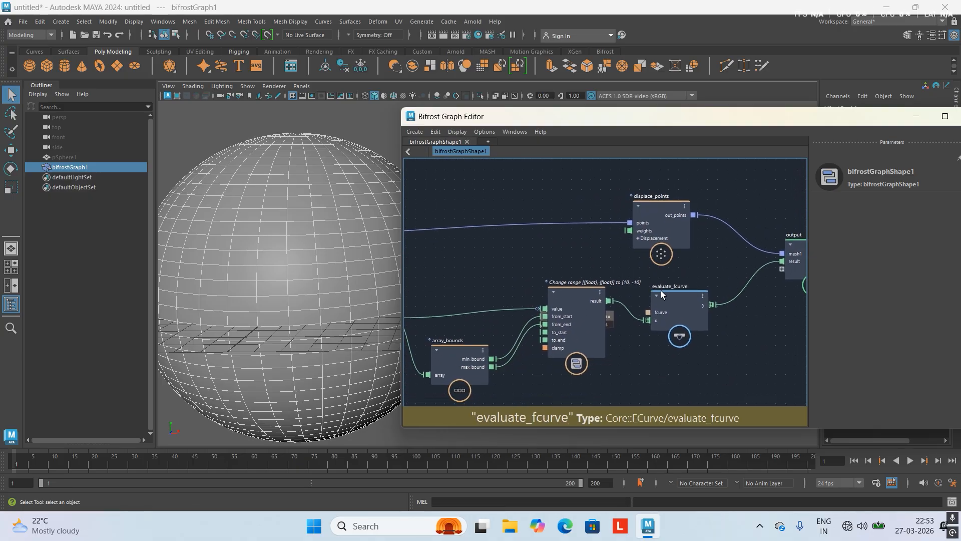
{"action": "left_click", "coordinate": [660, 292]}
{"action": "left_click", "coordinate": [584, 322]}
{"action": "left_click_drag", "start_coordinate": [585, 323], "coordinate": [581, 296]}
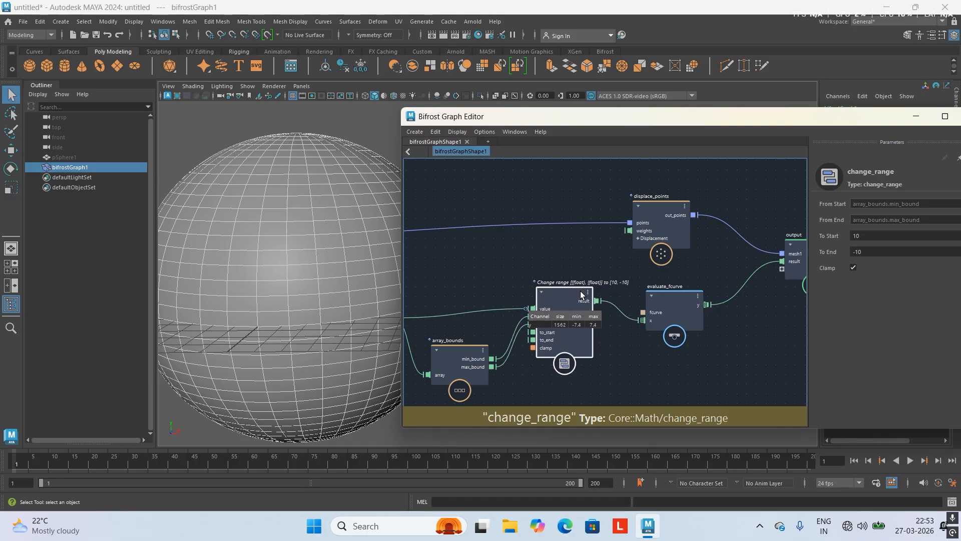
{"action": "middle_click_drag", "start_coordinate": [587, 270], "coordinate": [501, 278]}
{"action": "scroll", "coordinate": [538, 286], "scroll_direction": "up", "scroll_amount": 2}
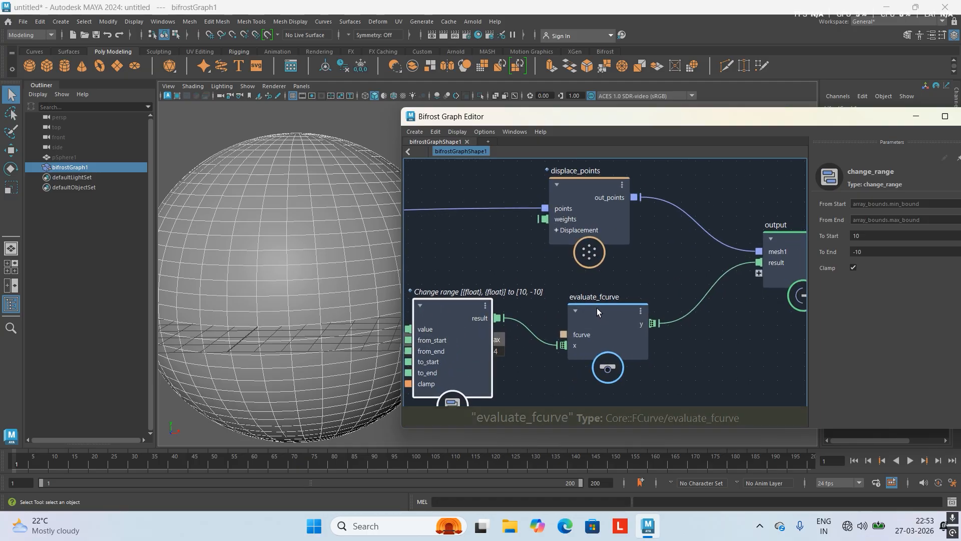
{"action": "left_click_drag", "start_coordinate": [590, 307], "coordinate": [573, 308]}
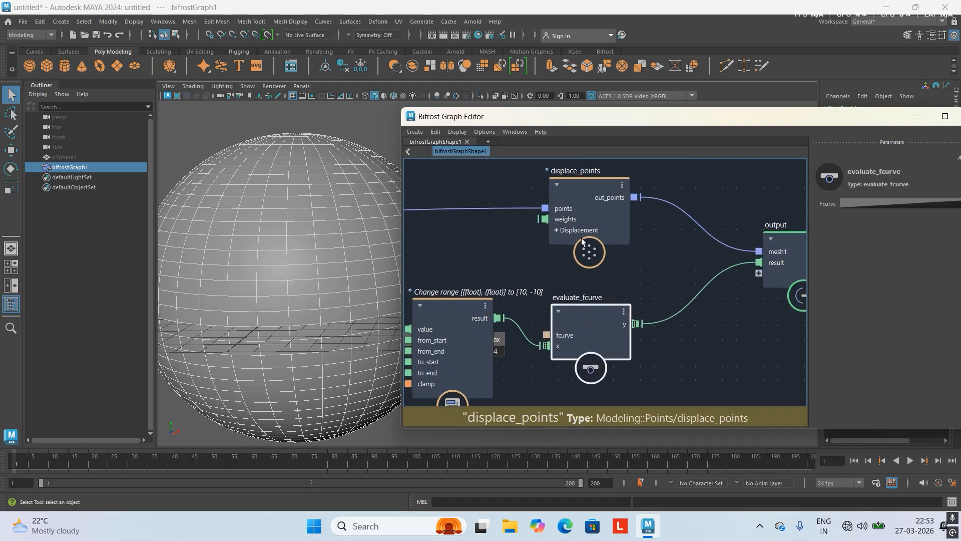
Step: Reposition the displace_points and output nodes farther downstream, leaving more room beyond evaluate_fcurve
{"action": "left_click_drag", "start_coordinate": [587, 214], "coordinate": [662, 198]}
{"action": "middle_click_drag", "start_coordinate": [687, 241], "coordinate": [594, 270]}
{"action": "scroll", "coordinate": [584, 275], "scroll_direction": "down", "scroll_amount": 1}
{"action": "left_click_drag", "start_coordinate": [690, 272], "coordinate": [701, 271]}
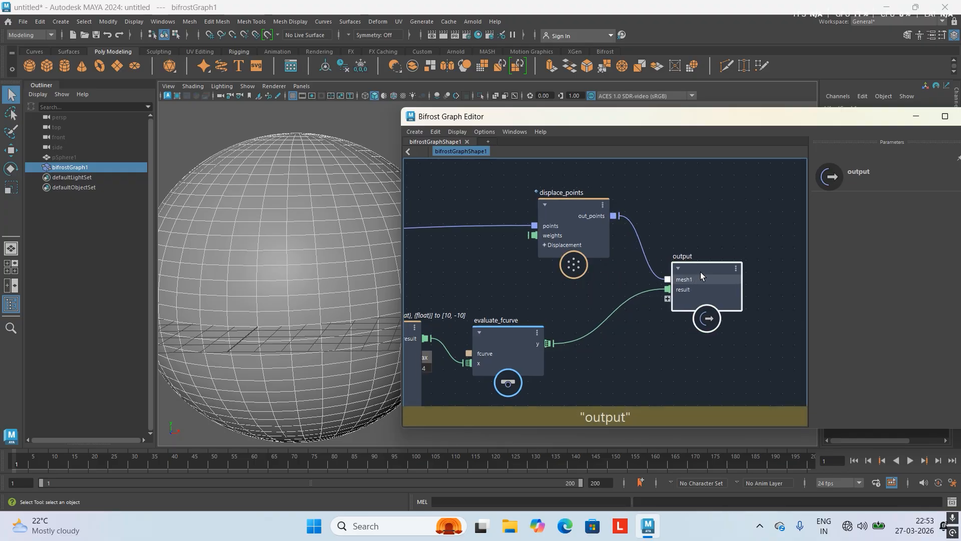
{"action": "left_click_drag", "start_coordinate": [585, 240], "coordinate": [629, 239]}
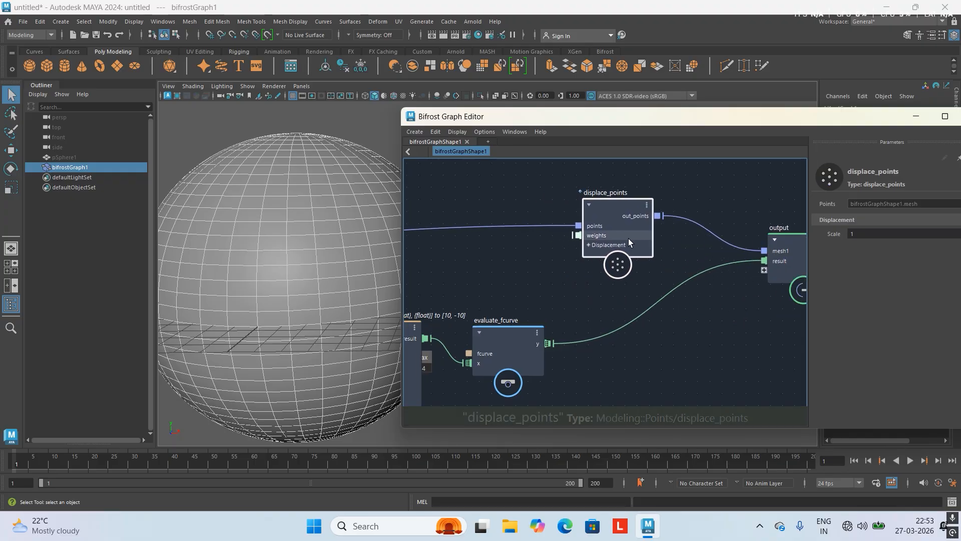
Step: Connect the y output of evaluate_fcurve to the weights port of displace_points
{"action": "scroll", "coordinate": [629, 239], "scroll_direction": "up", "scroll_amount": 1}
{"action": "scroll", "coordinate": [554, 260], "scroll_direction": "up", "scroll_amount": 1}
{"action": "middle_click_drag", "start_coordinate": [554, 260], "coordinate": [606, 242]}
{"action": "left_click_drag", "start_coordinate": [545, 346], "coordinate": [522, 305]}
{"action": "middle_click_drag", "start_coordinate": [551, 279], "coordinate": [503, 306]}
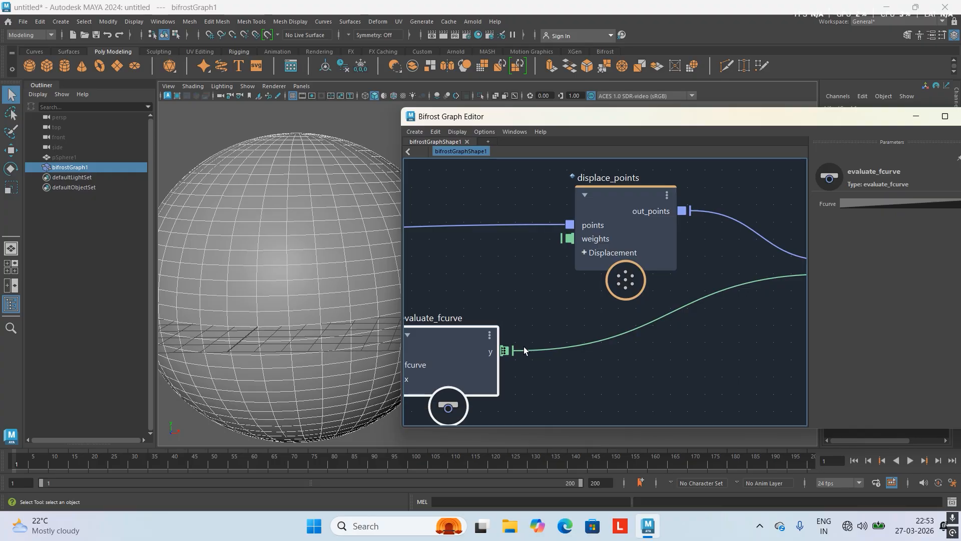
{"action": "left_click_drag", "start_coordinate": [569, 237], "coordinate": [571, 239]}
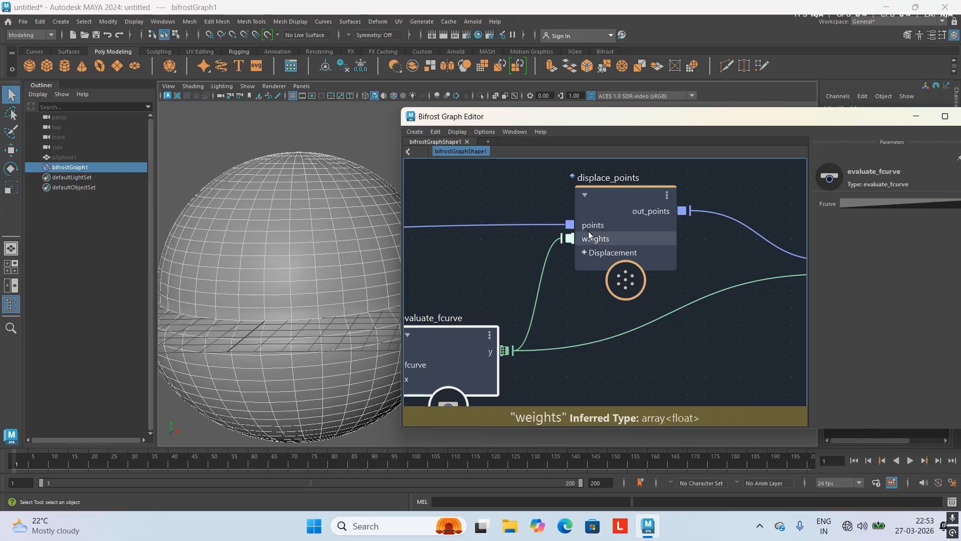
Step: Move the Bifrost Graph Editor off the sphere and inspect the displaced mesh from several angles
{"action": "left_click_drag", "start_coordinate": [370, 226], "coordinate": [278, 220], "text": "alt"}
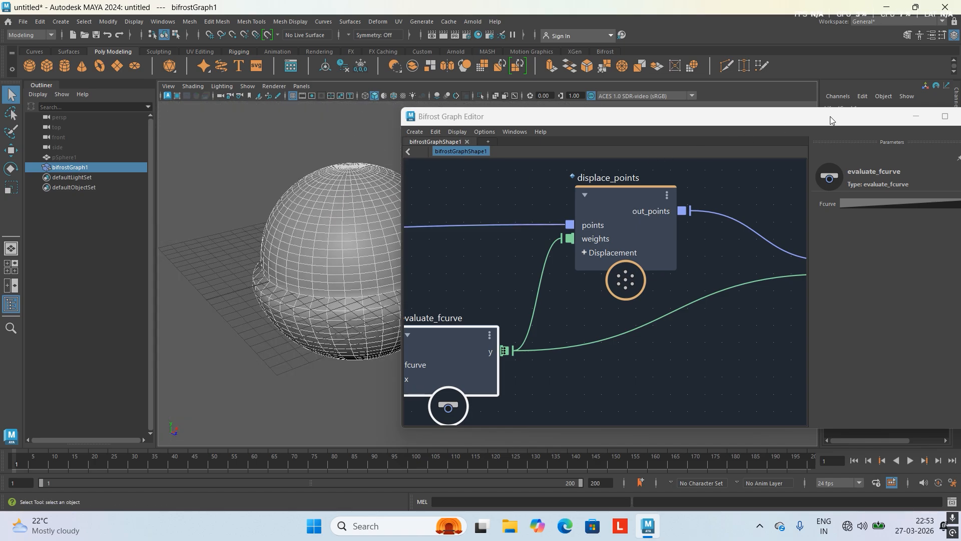
{"action": "left_click_drag", "start_coordinate": [830, 116], "coordinate": [589, 338]}
{"action": "left_click_drag", "start_coordinate": [440, 202], "coordinate": [519, 223], "text": "alt"}
{"action": "right_click_drag", "start_coordinate": [520, 223], "coordinate": [549, 291], "text": "alt"}
{"action": "left_click_drag", "start_coordinate": [499, 192], "coordinate": [497, 266], "text": "alt"}
{"action": "right_click_drag", "start_coordinate": [498, 266], "coordinate": [538, 188], "text": "alt"}
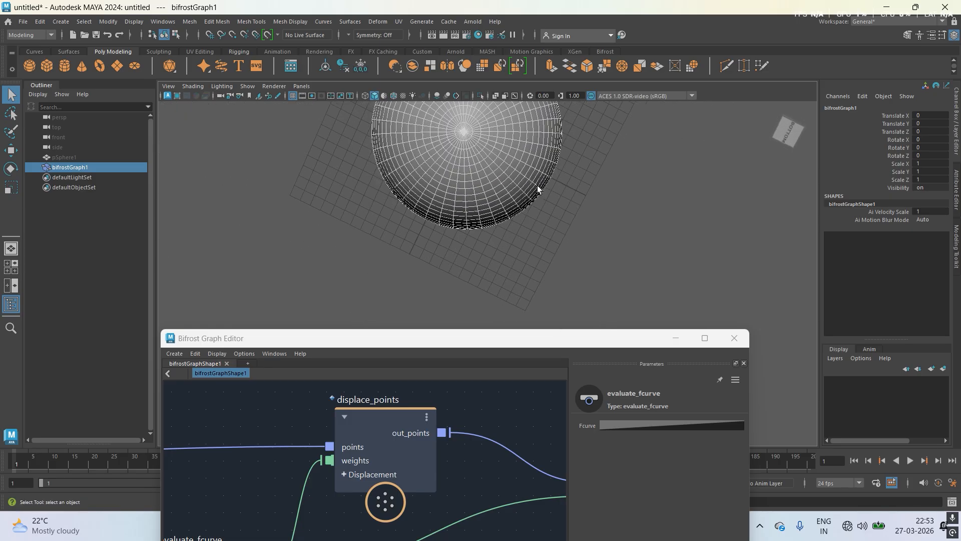
{"action": "left_click_drag", "start_coordinate": [538, 189], "coordinate": [508, 228], "text": "alt"}
{"action": "middle_click_drag", "start_coordinate": [508, 227], "coordinate": [506, 220], "text": "alt"}
{"action": "key", "text": "f"}
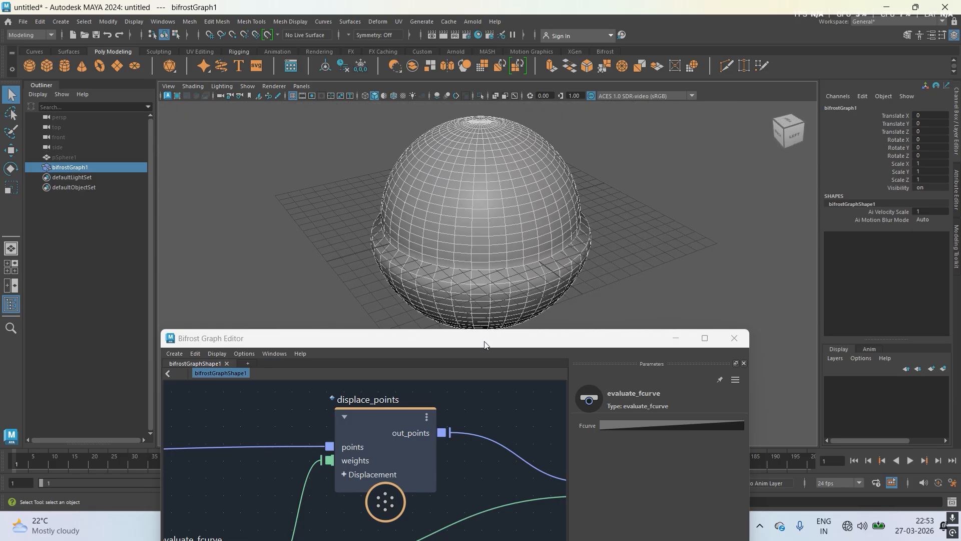
Step: Hide the Outliner and arrange the viewport and graph editor so the whole sphere is visible beside the graph
{"action": "left_click_drag", "start_coordinate": [485, 344], "coordinate": [802, 182]}
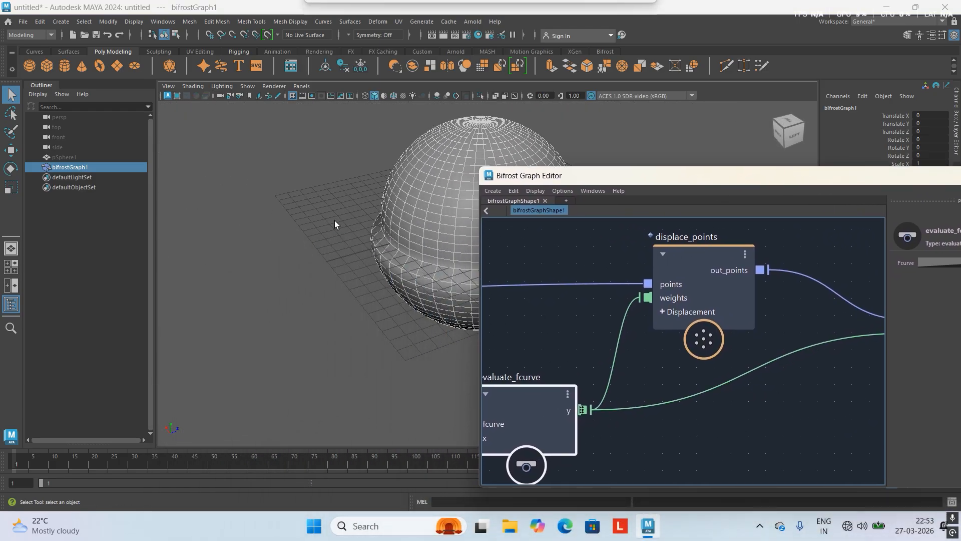
{"action": "left_click", "coordinate": [14, 309]}
{"action": "scroll", "coordinate": [221, 277], "scroll_direction": "down", "scroll_amount": 5}
{"action": "middle_click_drag", "start_coordinate": [221, 277], "coordinate": [68, 296], "text": "alt"}
{"action": "left_click_drag", "start_coordinate": [68, 296], "coordinate": [91, 272], "text": "alt"}
{"action": "middle_click_drag", "start_coordinate": [120, 261], "coordinate": [117, 291], "text": "alt"}
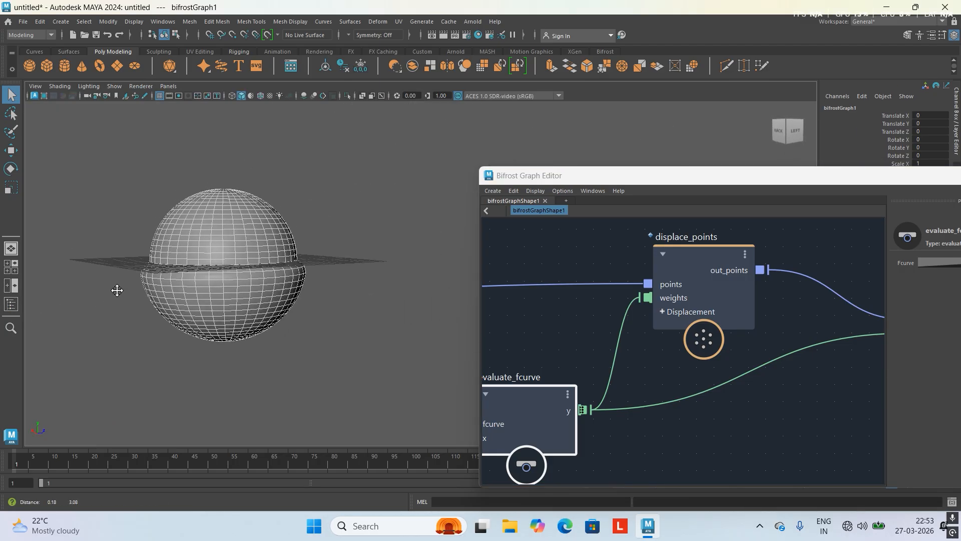
{"action": "right_click_drag", "start_coordinate": [118, 291], "coordinate": [279, 335], "text": "alt"}
{"action": "middle_click_drag", "start_coordinate": [176, 241], "coordinate": [352, 255], "text": "alt"}
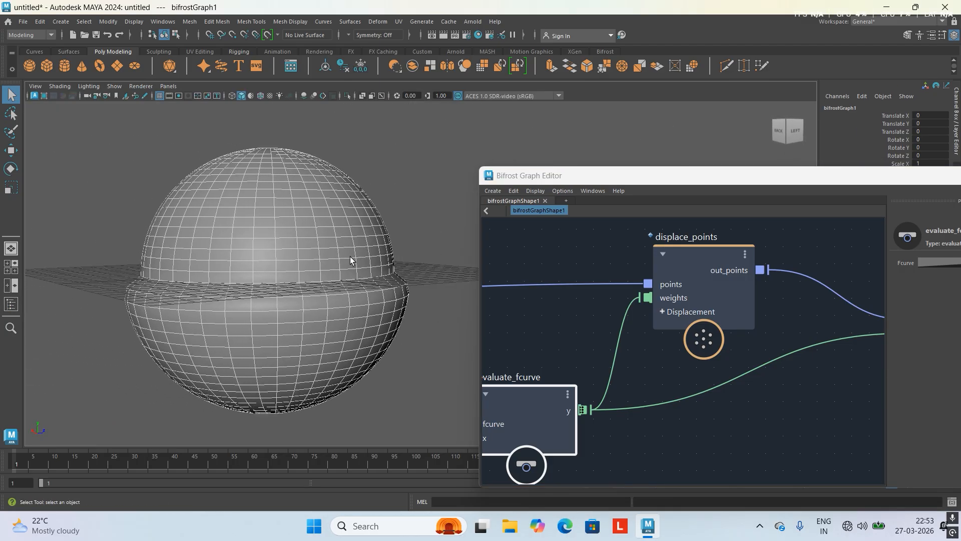
Step: Select the change_range node and reposition the graph editor so the node's parameters are fully in view
{"action": "scroll", "coordinate": [691, 312], "scroll_direction": "down", "scroll_amount": 4}
{"action": "middle_click_drag", "start_coordinate": [691, 313], "coordinate": [814, 254]}
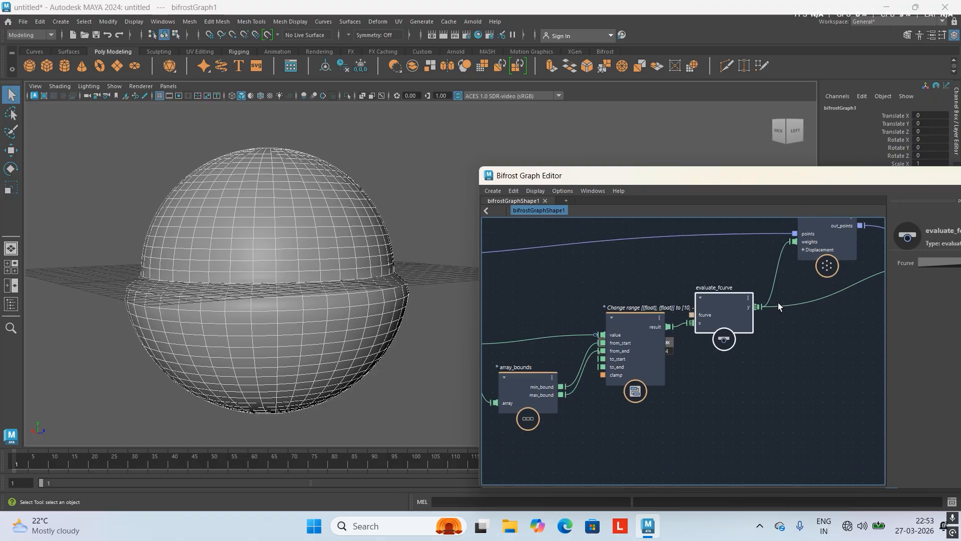
{"action": "scroll", "coordinate": [778, 303], "scroll_direction": "up", "scroll_amount": 2}
{"action": "scroll", "coordinate": [701, 304], "scroll_direction": "down", "scroll_amount": 5}
{"action": "middle_click_drag", "start_coordinate": [705, 301], "coordinate": [685, 247], "text": "alt"}
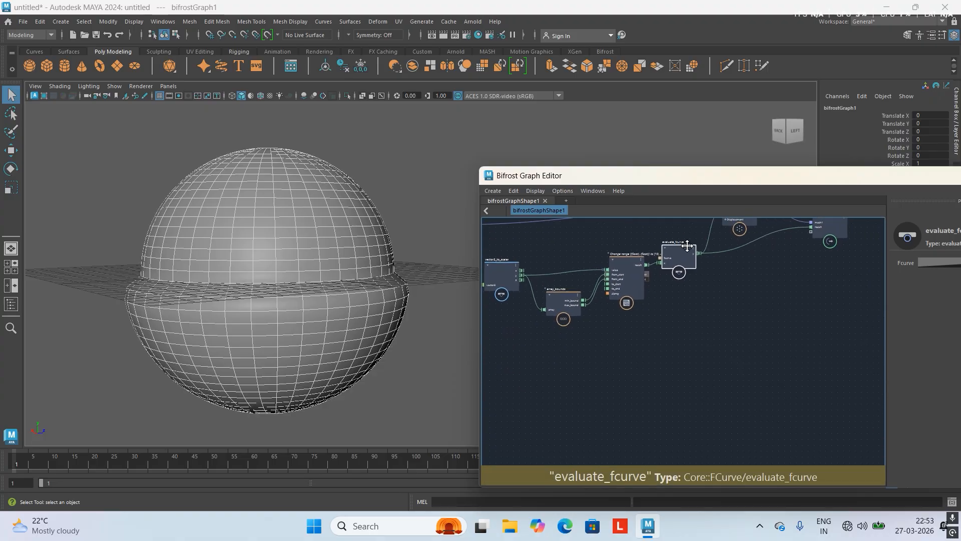
{"action": "right_click_drag", "start_coordinate": [688, 276], "coordinate": [713, 355], "text": "alt"}
{"action": "right_click_drag", "start_coordinate": [644, 296], "coordinate": [680, 300], "text": "alt"}
{"action": "middle_click_drag", "start_coordinate": [684, 297], "coordinate": [722, 412], "text": "alt"}
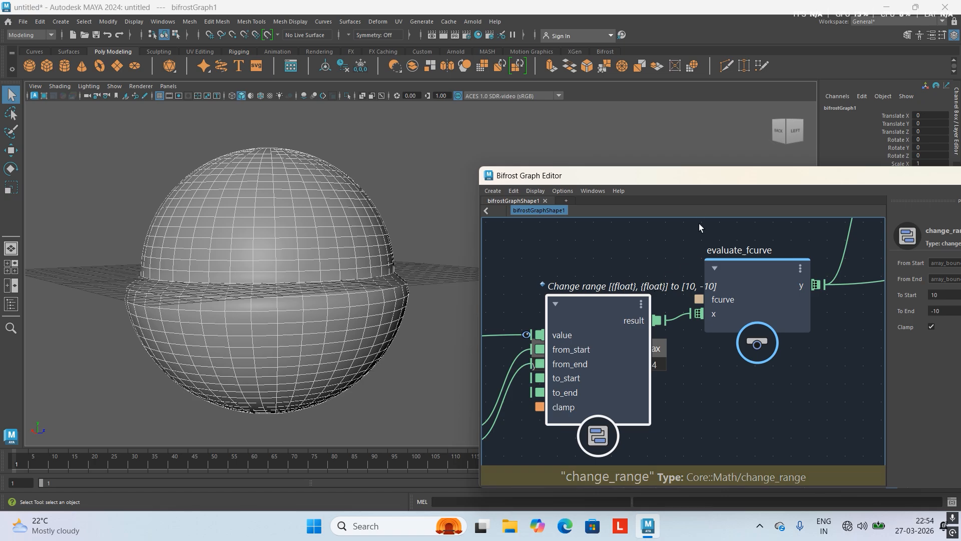
{"action": "left_click_drag", "start_coordinate": [697, 177], "coordinate": [587, 119]}
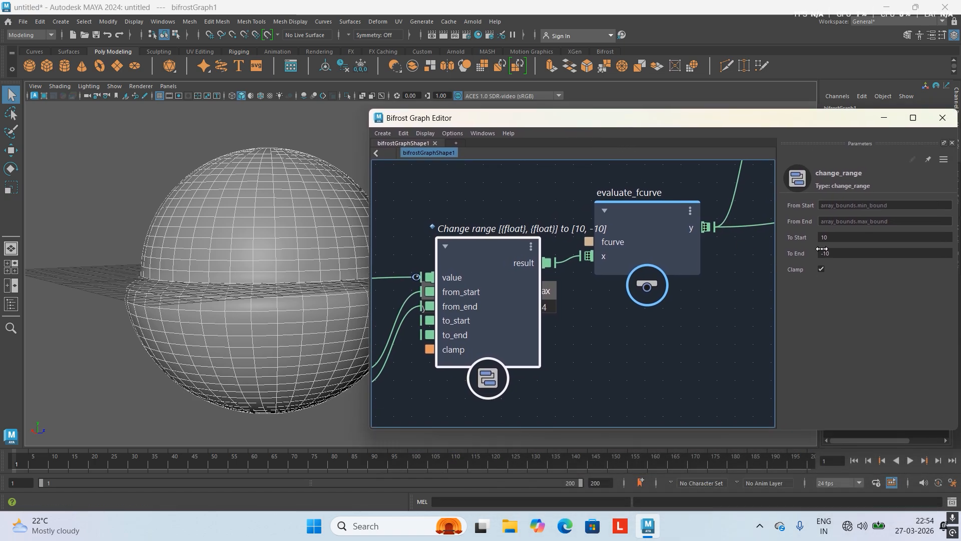
Step: Scrub the To End value of change_range up and down to shift the displacement band, ending at -2.991
{"action": "left_click_drag", "start_coordinate": [846, 253], "coordinate": [879, 253]}
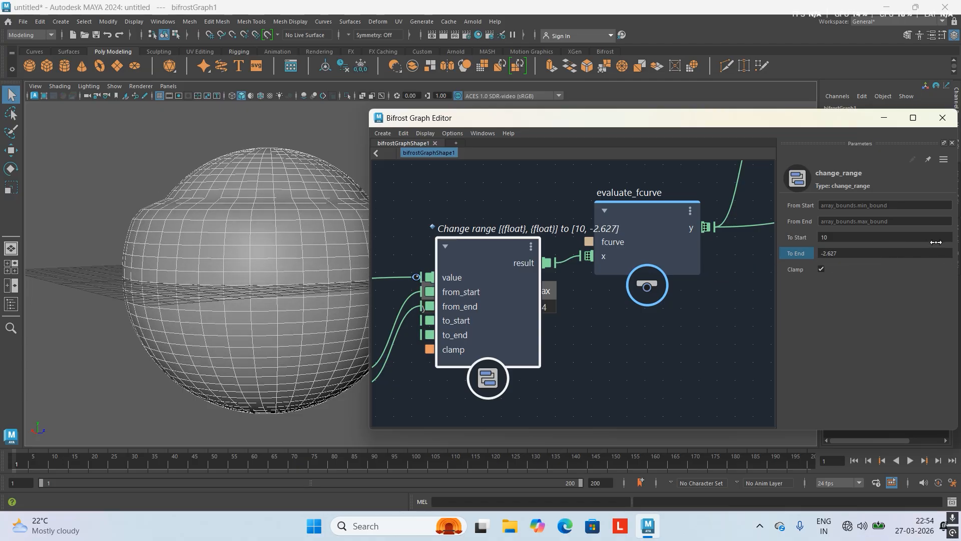
{"action": "left_click_drag", "start_coordinate": [6, 233], "coordinate": [808, 277]}
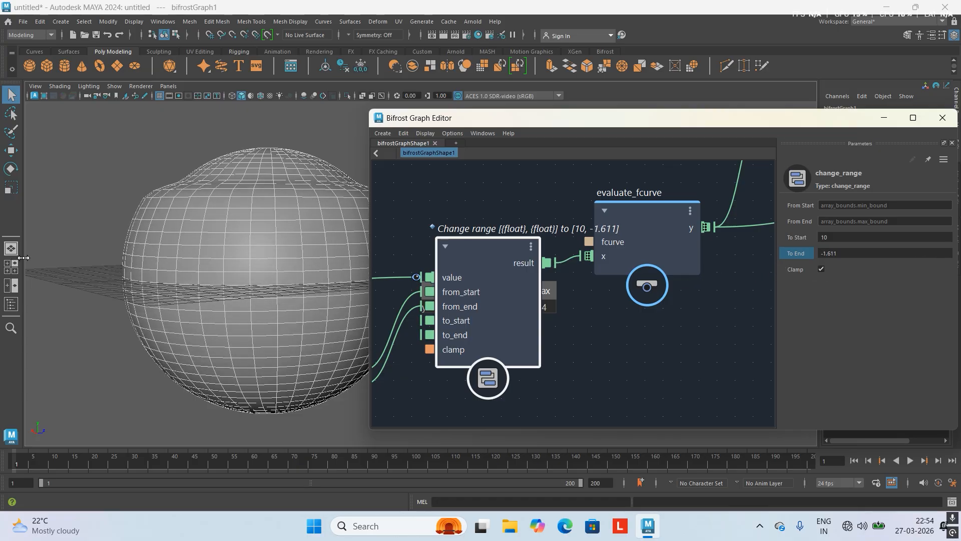
{"action": "left_click_drag", "start_coordinate": [34, 257], "coordinate": [645, 327]}
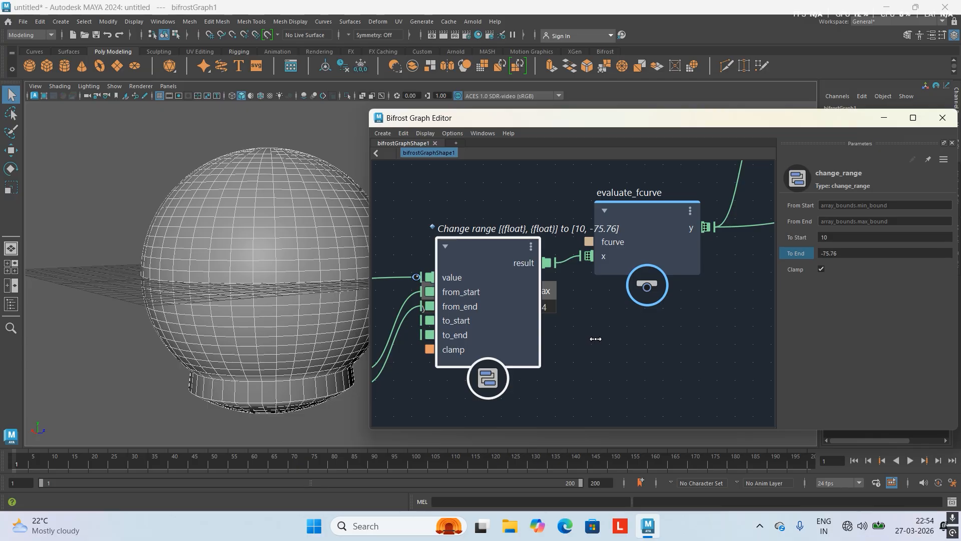
{"action": "left_click_drag", "start_coordinate": [636, 333], "coordinate": [758, 318]}
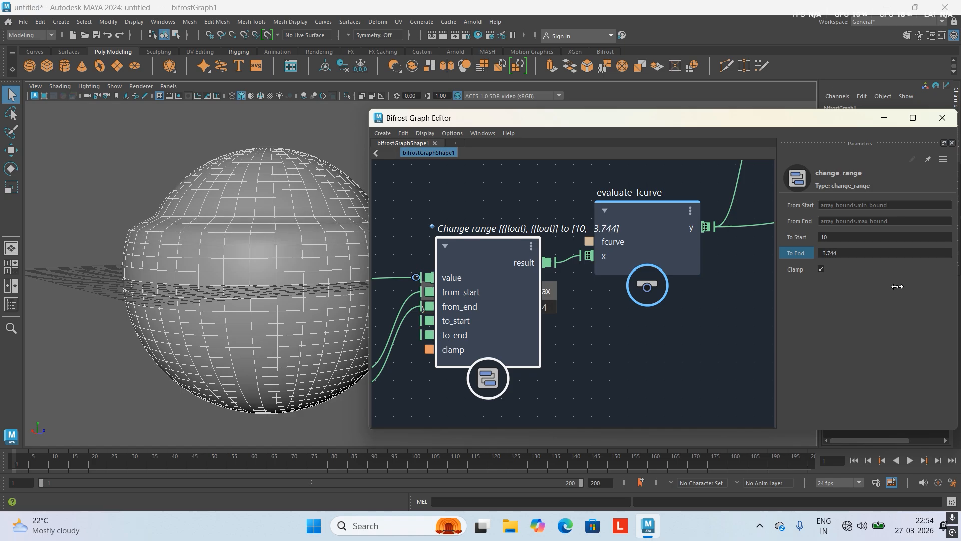
Step: Switch the viewport to a single orthographic profile view and frame the displaced sphere
{"action": "scroll", "coordinate": [255, 256], "scroll_direction": "down", "scroll_amount": 5}
{"action": "left_click_drag", "start_coordinate": [255, 255], "coordinate": [266, 240], "text": "alt"}
{"action": "middle_click_drag", "start_coordinate": [265, 241], "coordinate": [178, 252], "text": "alt"}
{"action": "key", "text": "space"}
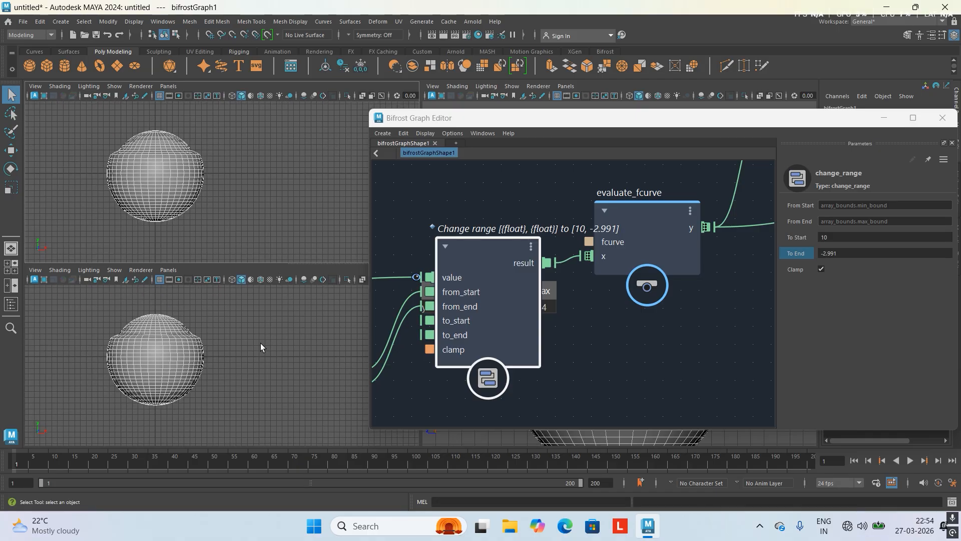
{"action": "key", "text": "space"}
{"action": "scroll", "coordinate": [258, 347], "scroll_direction": "up", "scroll_amount": 3}
{"action": "middle_click_drag", "start_coordinate": [180, 353], "coordinate": [112, 363], "text": "alt"}
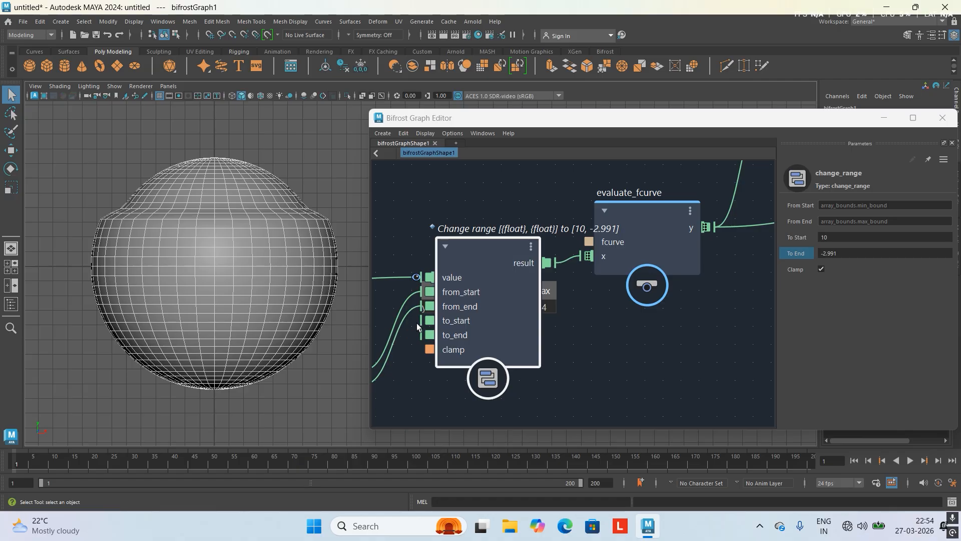
Step: Review the node chain from vector3_to_scalar through array_bounds and change_range to evaluate_fcurve
{"action": "scroll", "coordinate": [462, 325], "scroll_direction": "down", "scroll_amount": 1}
{"action": "middle_click_drag", "start_coordinate": [461, 326], "coordinate": [748, 296], "text": "alt"}
{"action": "scroll", "coordinate": [526, 271], "scroll_direction": "up", "scroll_amount": 2}
{"action": "middle_click_drag", "start_coordinate": [519, 273], "coordinate": [658, 297], "text": "alt"}
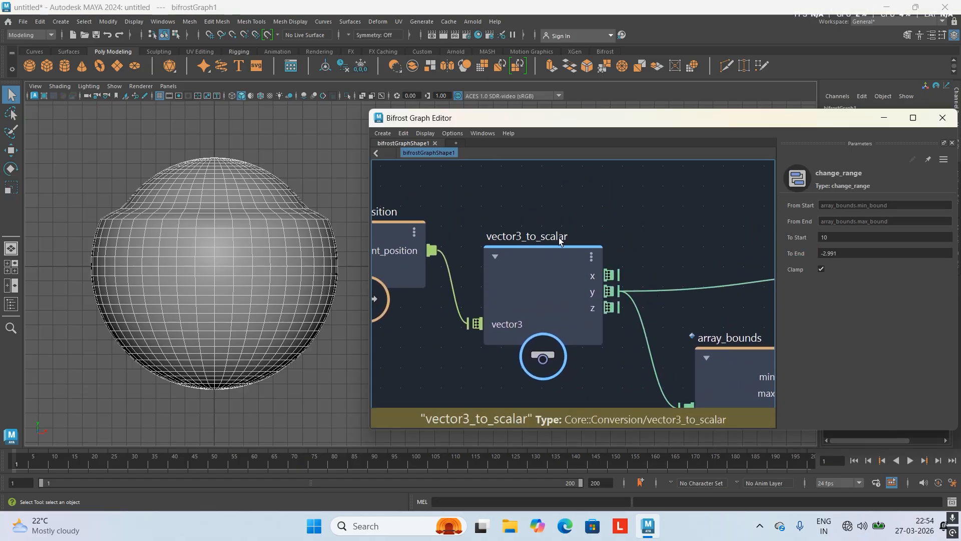
{"action": "middle_click_drag", "start_coordinate": [623, 254], "coordinate": [528, 234], "text": "alt"}
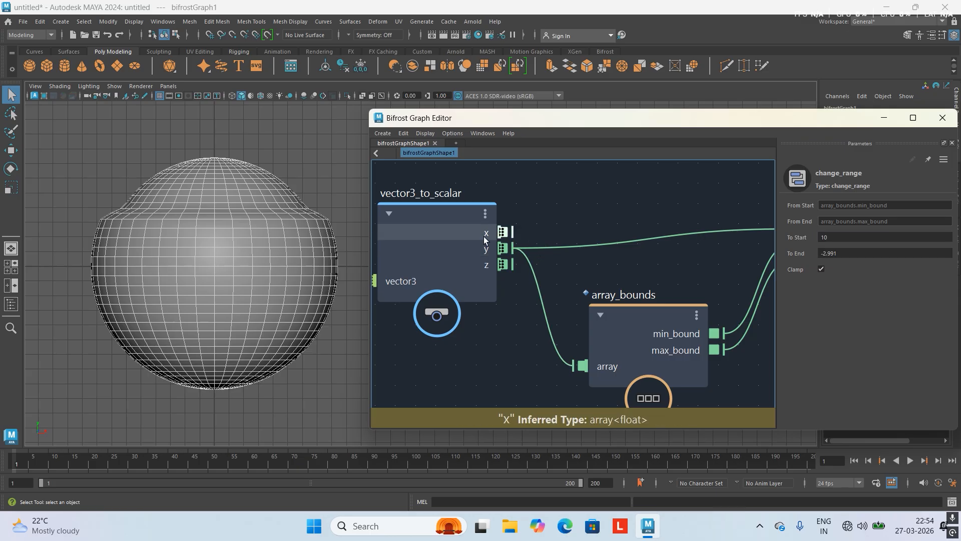
{"action": "scroll", "coordinate": [539, 281], "scroll_direction": "down", "scroll_amount": 3}
{"action": "middle_click_drag", "start_coordinate": [539, 281], "coordinate": [485, 270], "text": "alt"}
{"action": "scroll", "coordinate": [537, 284], "scroll_direction": "up", "scroll_amount": 3}
{"action": "middle_click_drag", "start_coordinate": [552, 274], "coordinate": [483, 226], "text": "alt"}
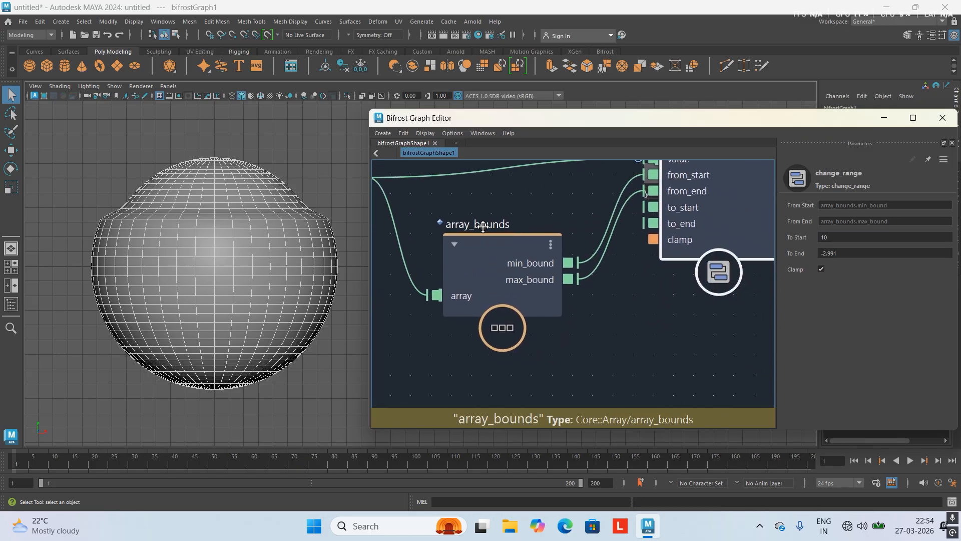
{"action": "scroll", "coordinate": [526, 221], "scroll_direction": "down", "scroll_amount": 1}
{"action": "scroll", "coordinate": [617, 200], "scroll_direction": "up", "scroll_amount": 3}
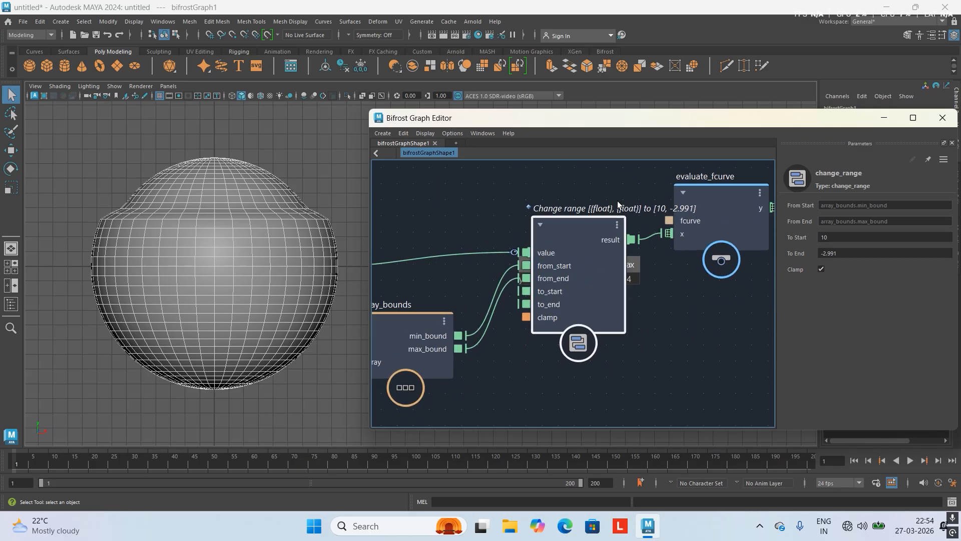
Step: Set the change_range node's To Start to 0 and To End to -5
{"action": "middle_click_drag", "start_coordinate": [617, 200], "coordinate": [478, 249]}
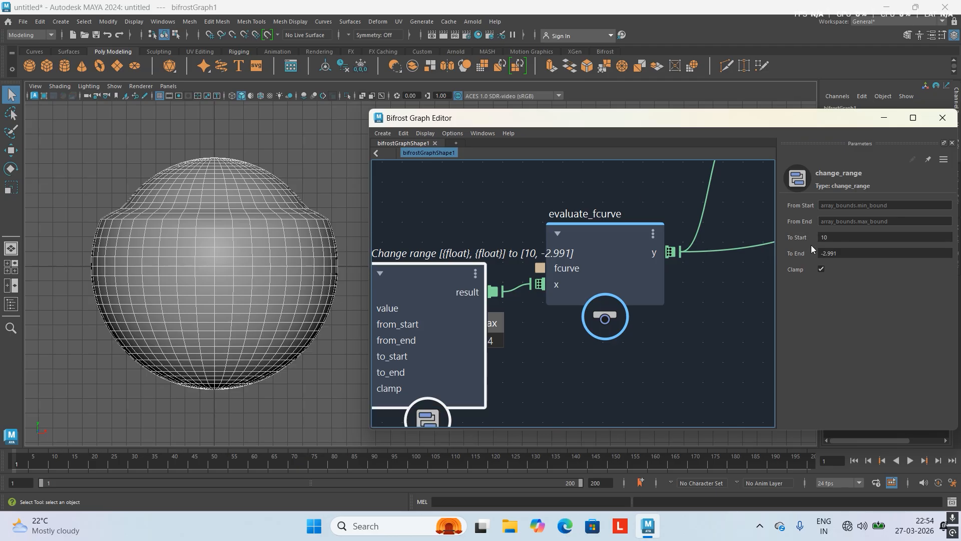
{"action": "mouse_move", "coordinate": [802, 237]}
{"action": "left_mouse_down"}
{"action": "mouse_move", "coordinate": [941, 223]}
{"action": "mouse_move", "coordinate": [424, 275]}
{"action": "mouse_move", "coordinate": [794, 234]}
{"action": "left_mouse_up"}
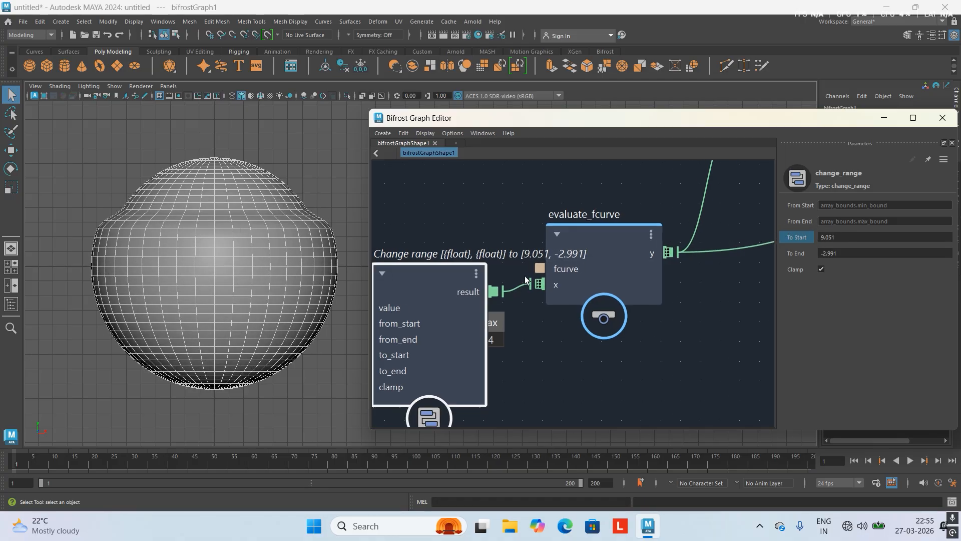
{"action": "right_click_drag", "start_coordinate": [532, 278], "coordinate": [540, 259], "text": "alt"}
{"action": "middle_click_drag", "start_coordinate": [541, 261], "coordinate": [495, 353], "text": "alt"}
{"action": "right_click_drag", "start_coordinate": [573, 281], "coordinate": [590, 320], "text": "alt"}
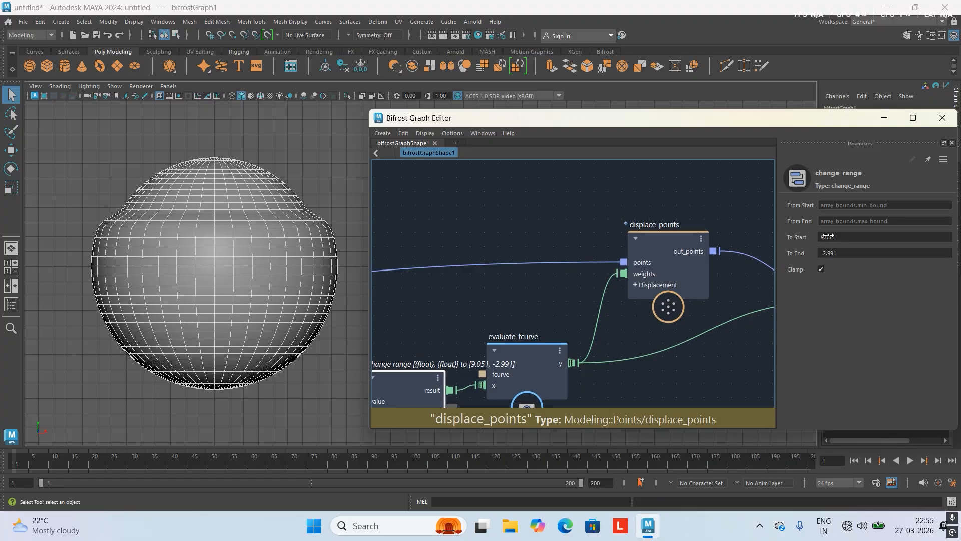
{"action": "double_click", "coordinate": [830, 236]}
{"action": "type", "text": "."}
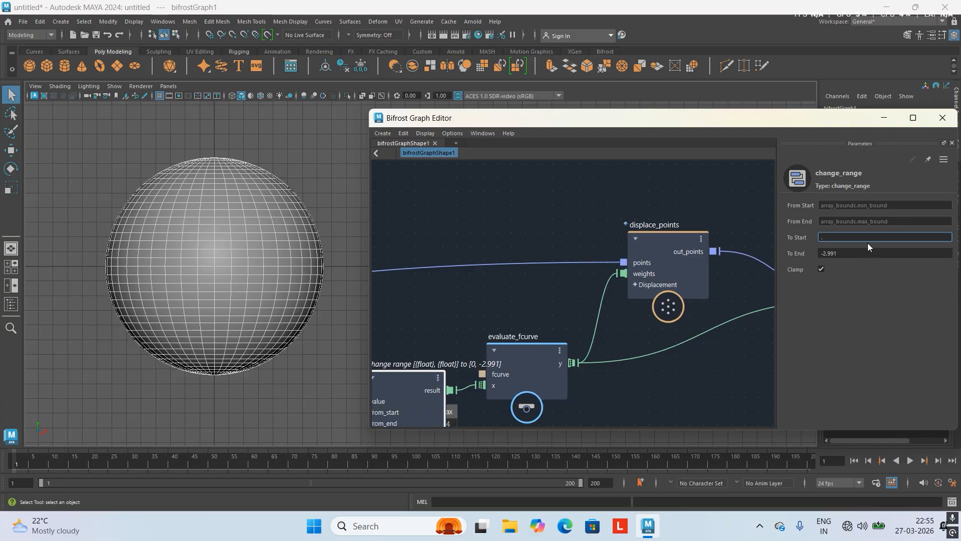
{"action": "double_click", "coordinate": [867, 253]}
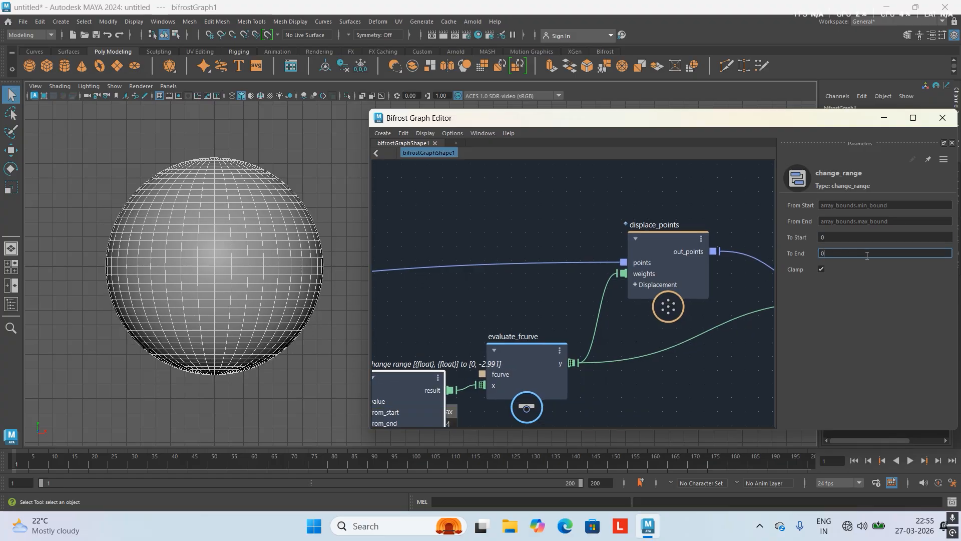
{"action": "type", "text": "-5"}
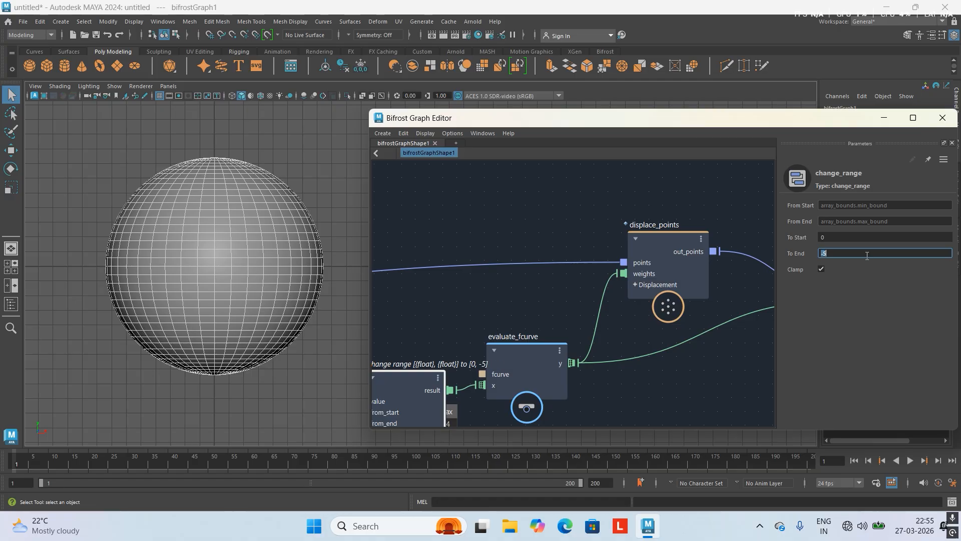
Step: Select the evaluate_fcurve node and open its fcurve in a separate FCurve Editor window placed over the graph
{"action": "scroll", "coordinate": [466, 308], "scroll_direction": "up", "scroll_amount": 4}
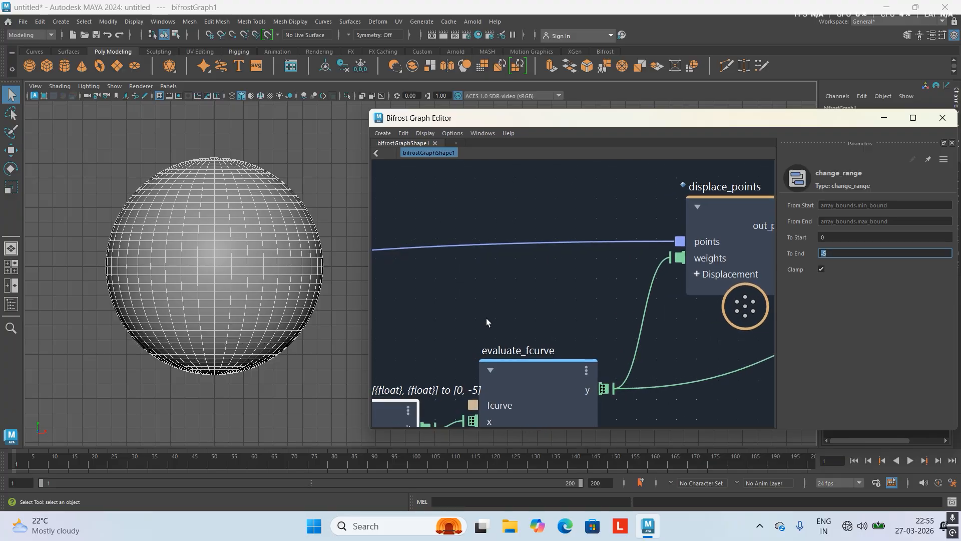
{"action": "scroll", "coordinate": [488, 231], "scroll_direction": "down", "scroll_amount": 1}
{"action": "left_click_drag", "start_coordinate": [488, 231], "coordinate": [538, 278]}
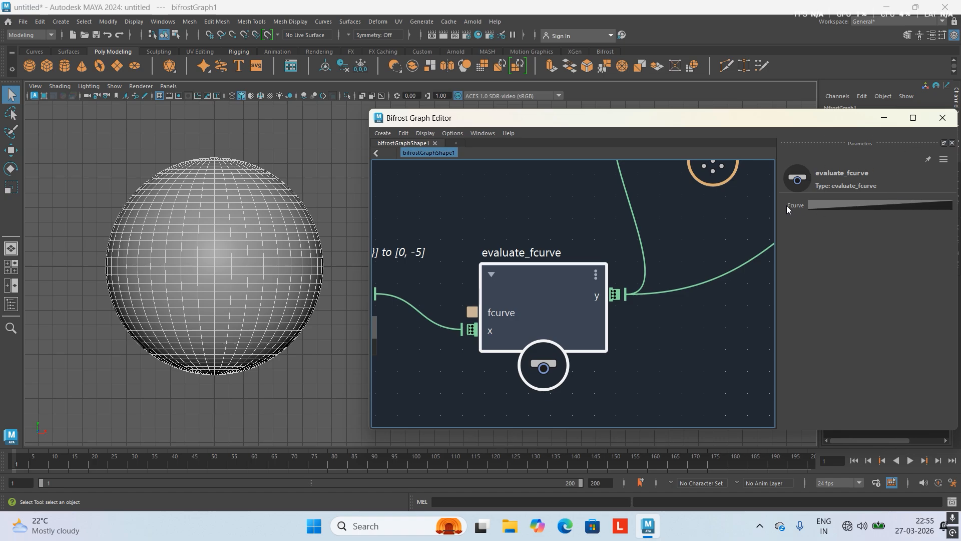
{"action": "left_click", "coordinate": [922, 208]}
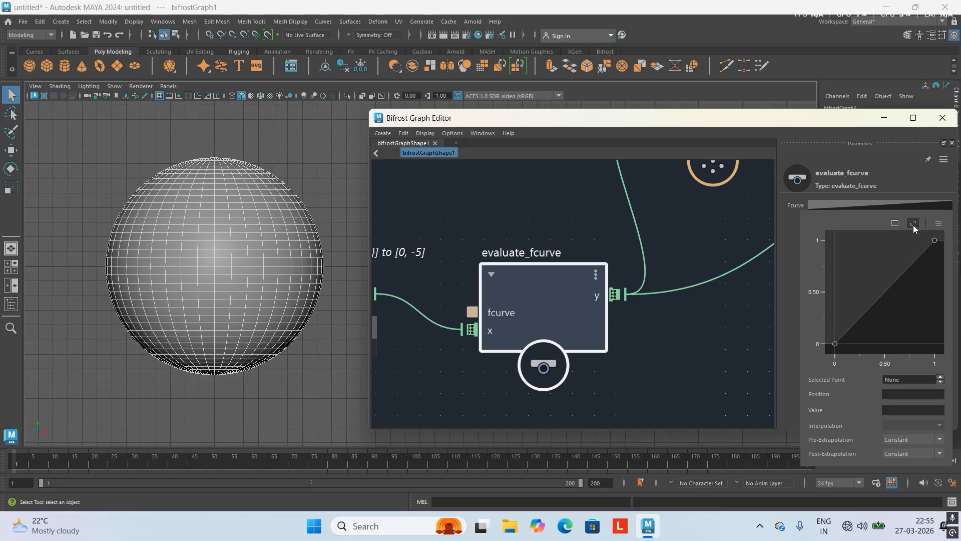
{"action": "left_click", "coordinate": [895, 223]}
{"action": "left_click_drag", "start_coordinate": [160, 13], "coordinate": [691, 144]}
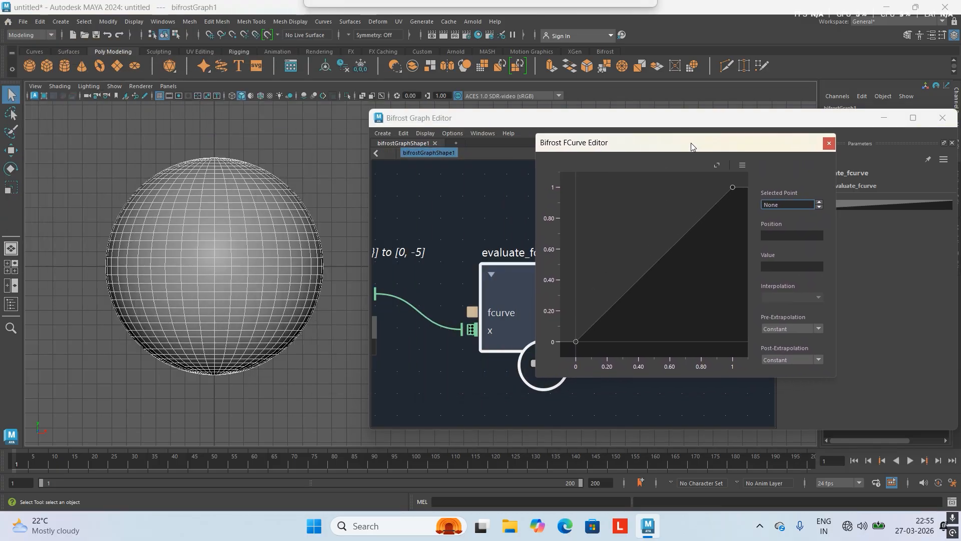
Step: Apply the rising linear preset curve, raise its first point to about 0.42, and move its second to position 0.97, value 0.83
{"action": "left_click", "coordinate": [743, 166]}
{"action": "mouse_move", "coordinate": [750, 184]}
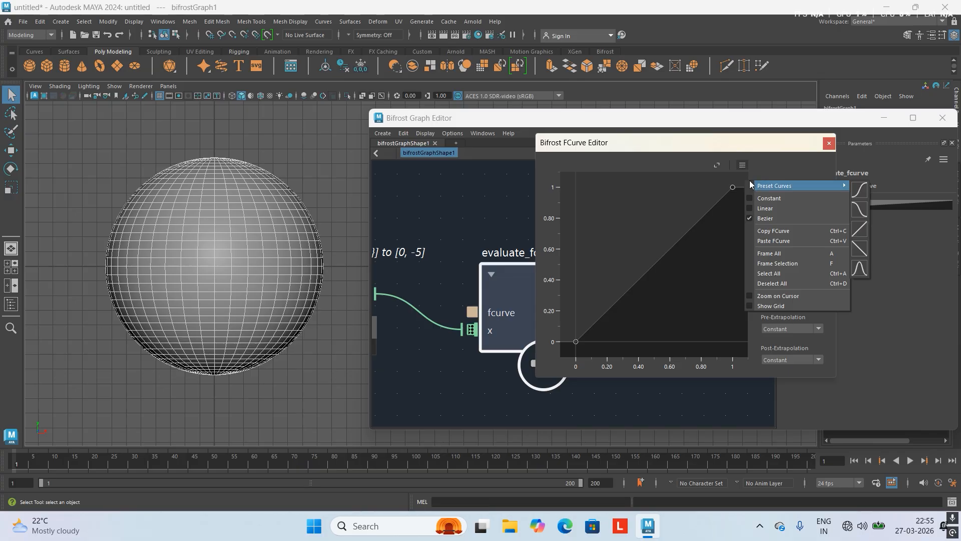
{"action": "left_click", "coordinate": [860, 229]}
{"action": "scroll", "coordinate": [701, 220], "scroll_direction": "down", "scroll_amount": 3}
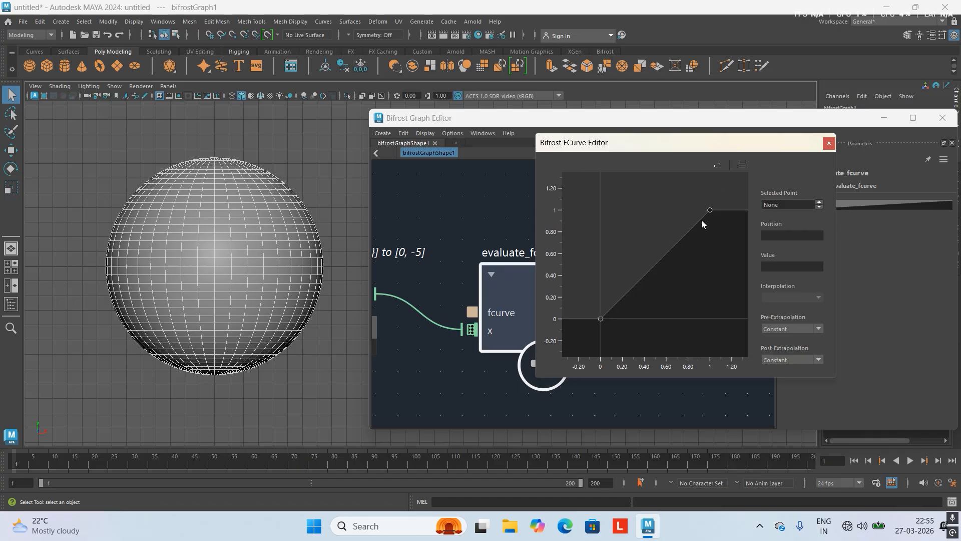
{"action": "middle_click_drag", "start_coordinate": [687, 261], "coordinate": [663, 263]}
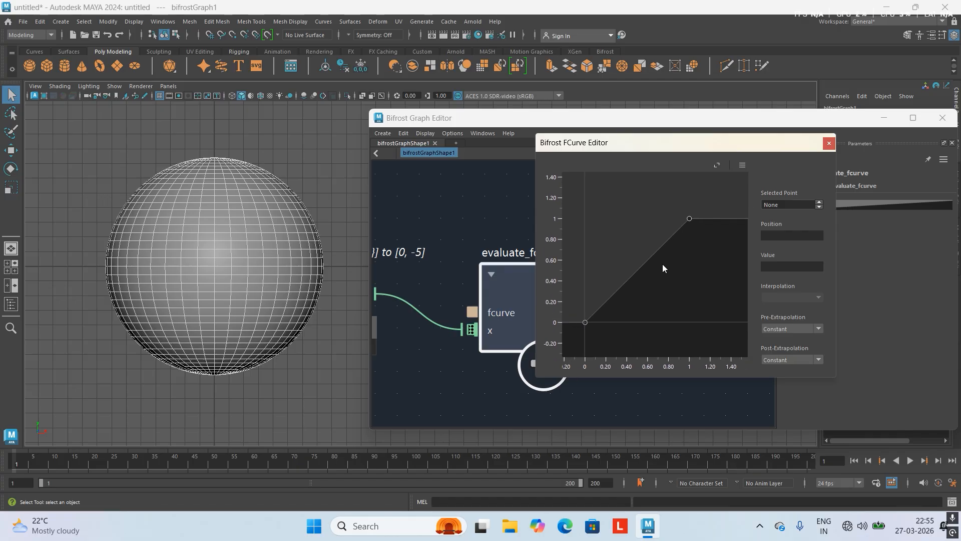
{"action": "left_click_drag", "start_coordinate": [584, 322], "coordinate": [582, 280]}
{"action": "left_click_drag", "start_coordinate": [691, 218], "coordinate": [688, 235]}
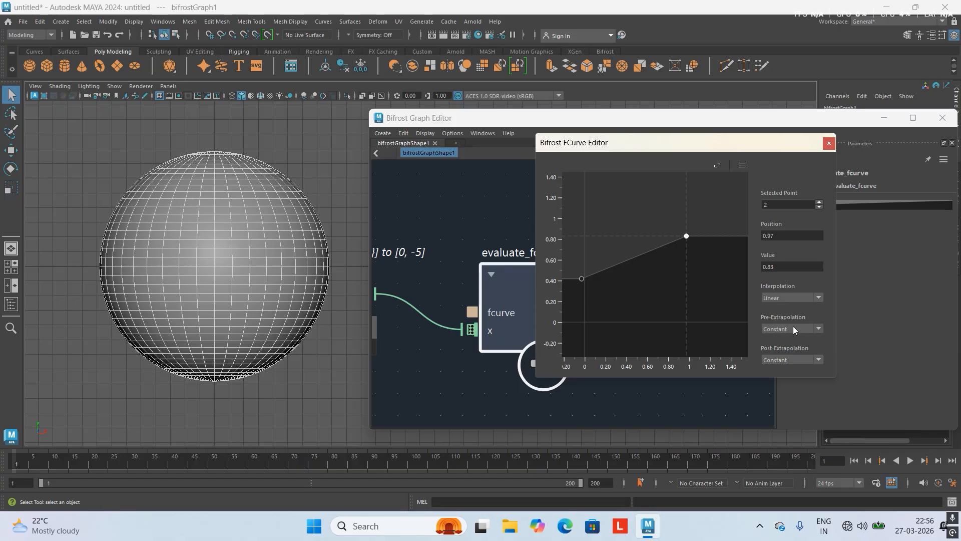
Step: Set both the Pre-Extrapolation and the Post-Extrapolation of the fcurve to Oscillate
{"action": "left_click", "coordinate": [816, 330]}
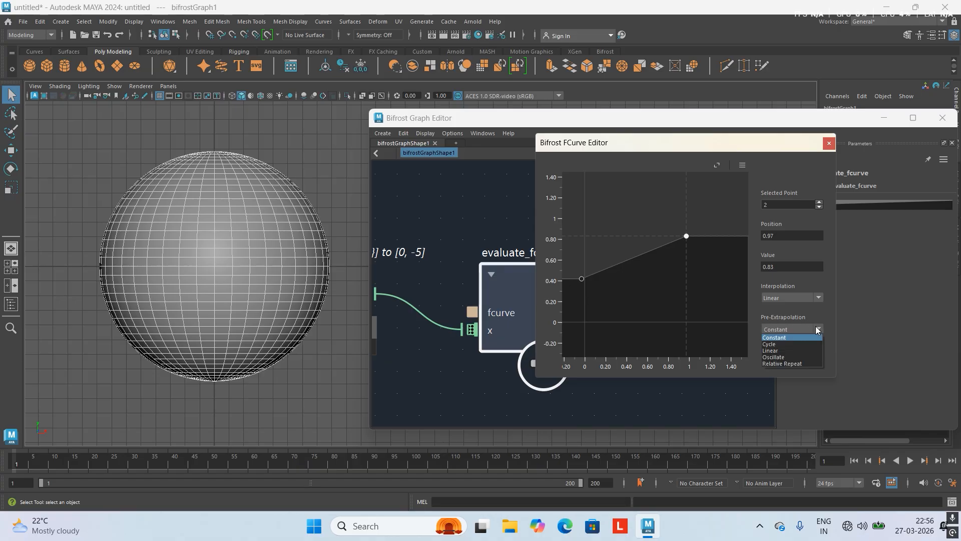
{"action": "left_click", "coordinate": [798, 357]}
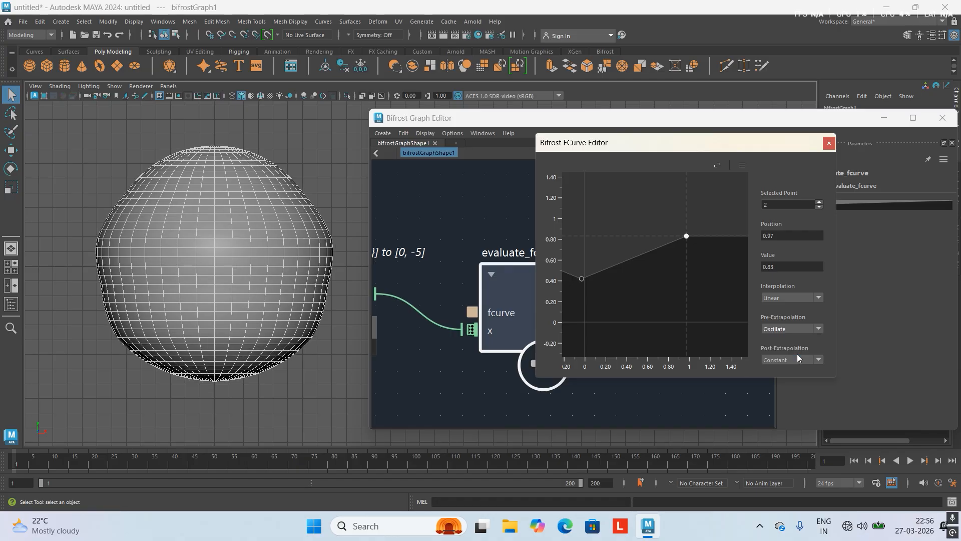
{"action": "left_click", "coordinate": [780, 359]}
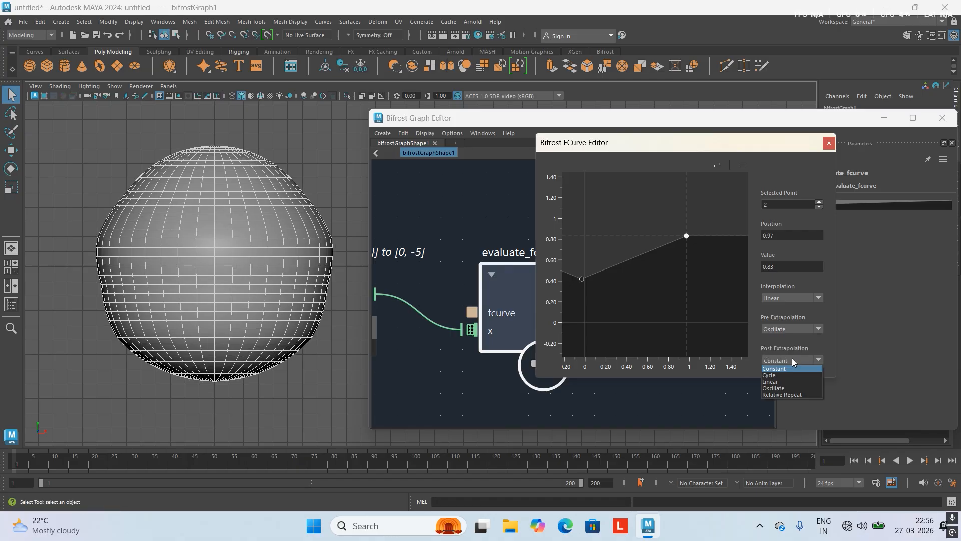
{"action": "left_click", "coordinate": [782, 389]}
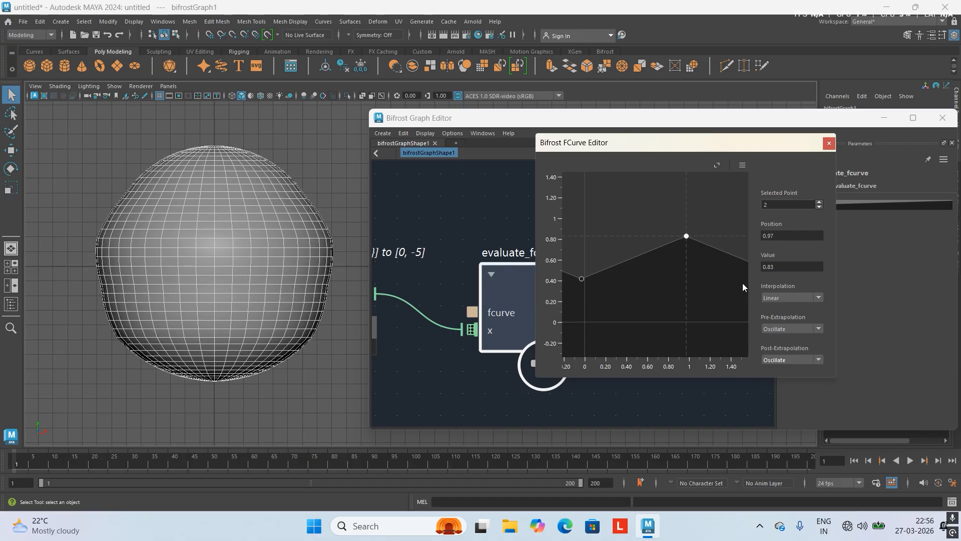
Step: Examine how the oscillating fcurve repeats on both sides of its two points, and close the FCurve Editor
{"action": "scroll", "coordinate": [680, 225], "scroll_direction": "down", "scroll_amount": 8}
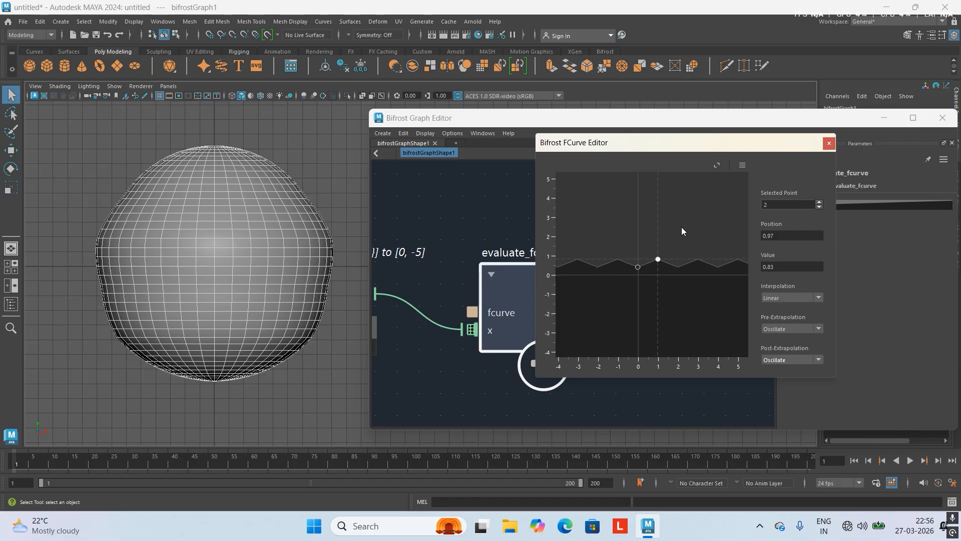
{"action": "scroll", "coordinate": [681, 226], "scroll_direction": "down", "scroll_amount": 3}
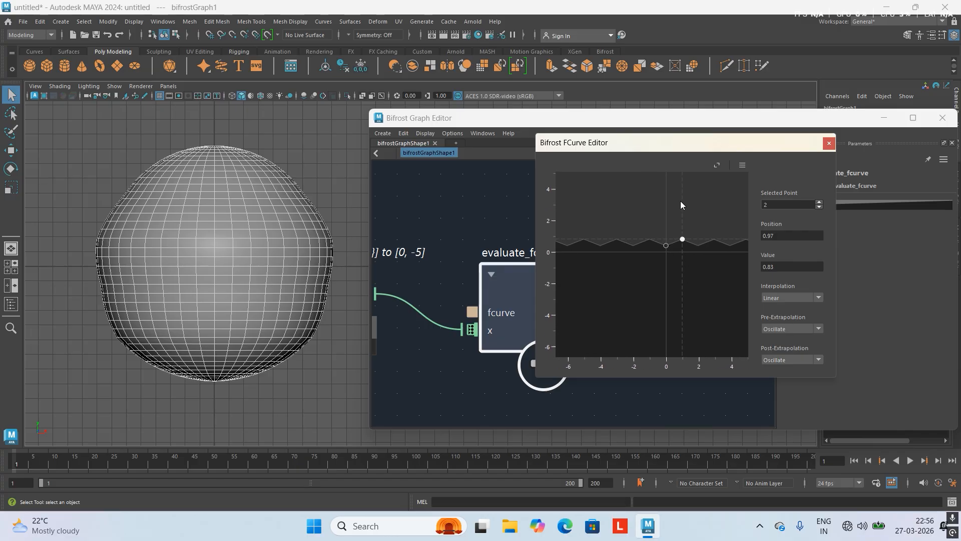
{"action": "middle_click_drag", "start_coordinate": [681, 201], "coordinate": [602, 210]}
{"action": "scroll", "coordinate": [693, 222], "scroll_direction": "up", "scroll_amount": 4}
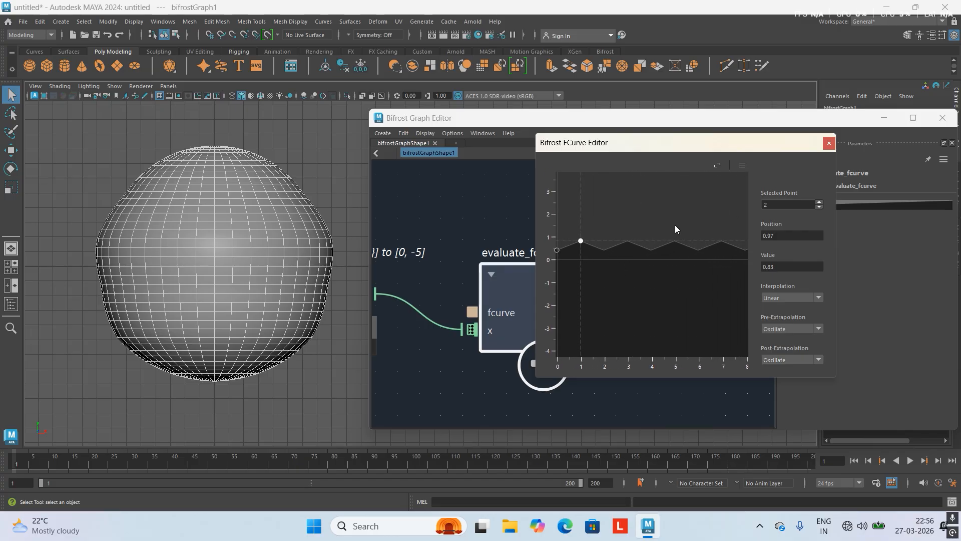
{"action": "scroll", "coordinate": [675, 225], "scroll_direction": "down", "scroll_amount": 3}
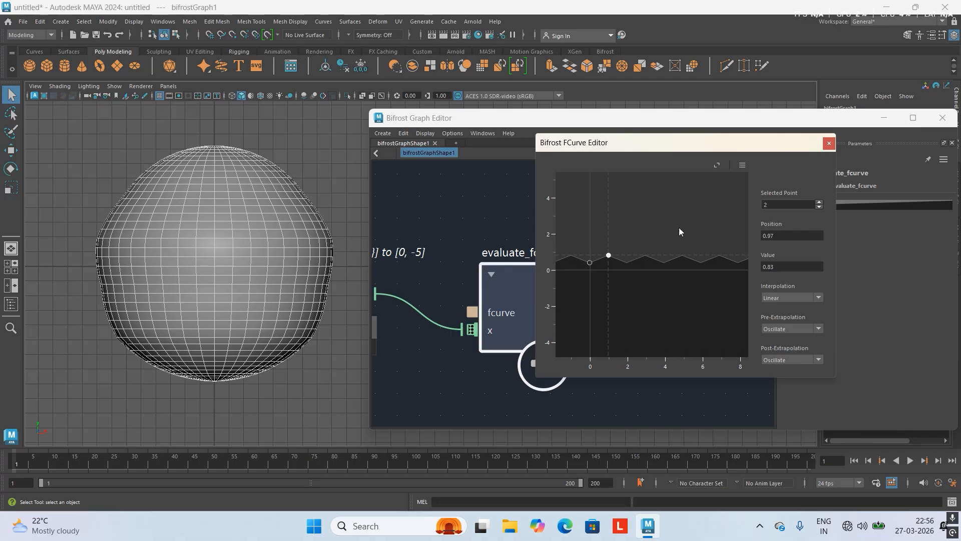
{"action": "scroll", "coordinate": [679, 227], "scroll_direction": "up", "scroll_amount": 5}
{"action": "middle_click_drag", "start_coordinate": [610, 229], "coordinate": [714, 224]}
{"action": "scroll", "coordinate": [714, 225], "scroll_direction": "down", "scroll_amount": 2}
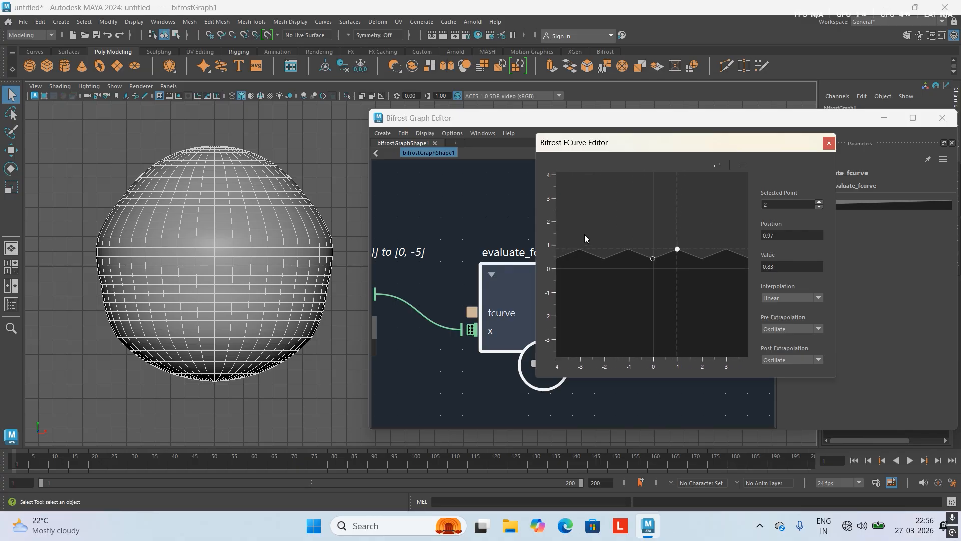
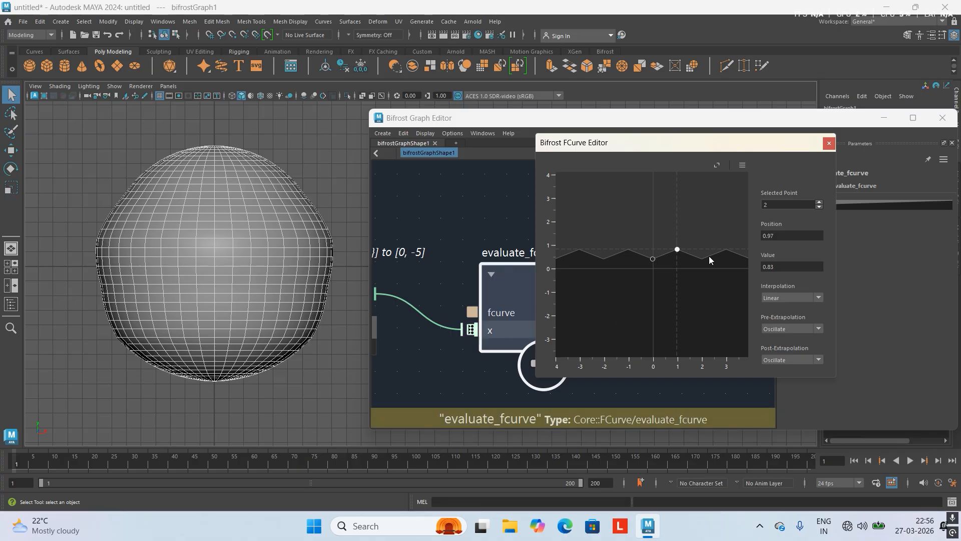
{"action": "scroll", "coordinate": [704, 251], "scroll_direction": "up", "scroll_amount": 4}
{"action": "scroll", "coordinate": [704, 250], "scroll_direction": "up", "scroll_amount": 1}
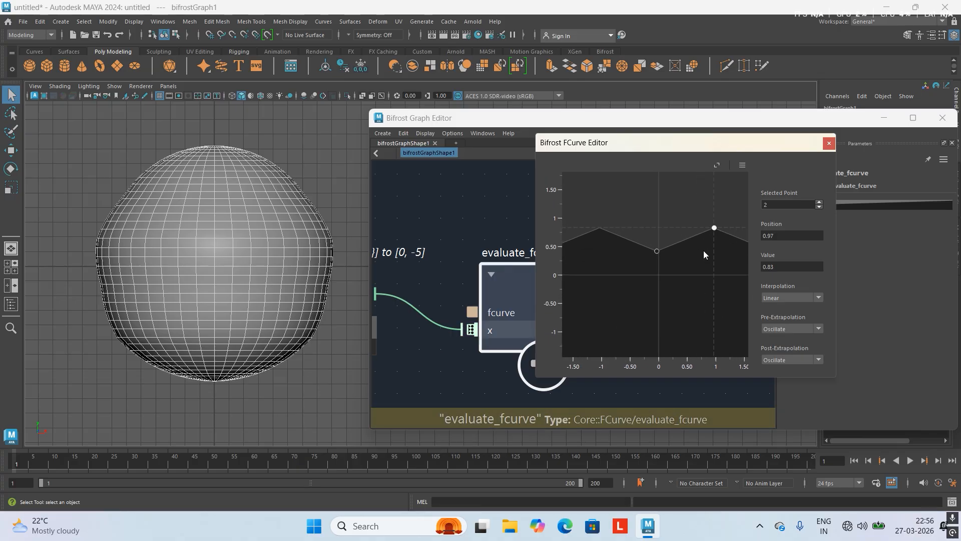
{"action": "left_click", "coordinate": [829, 144]}
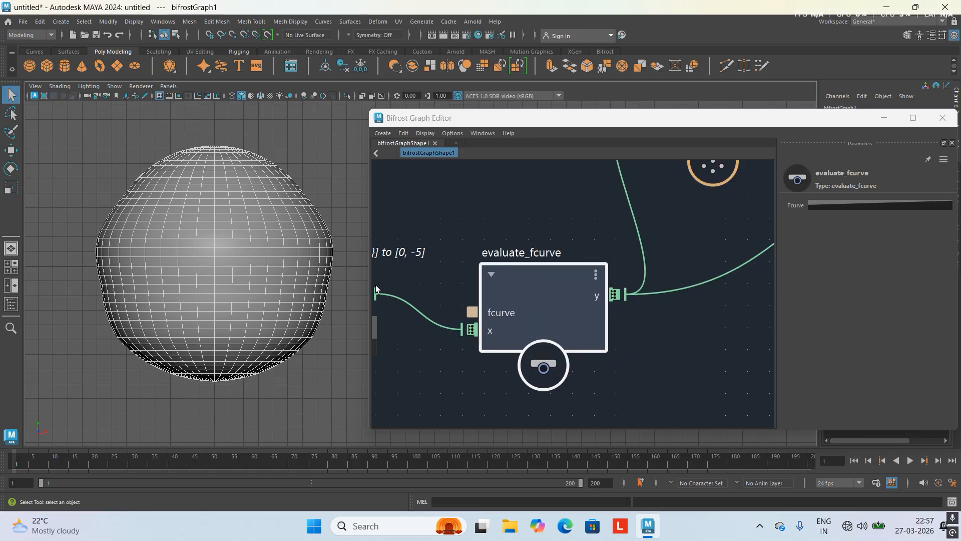
Step: Select the change_range node and scrub its To End value to -0.3262
{"action": "scroll", "coordinate": [670, 278], "scroll_direction": "down", "scroll_amount": 3}
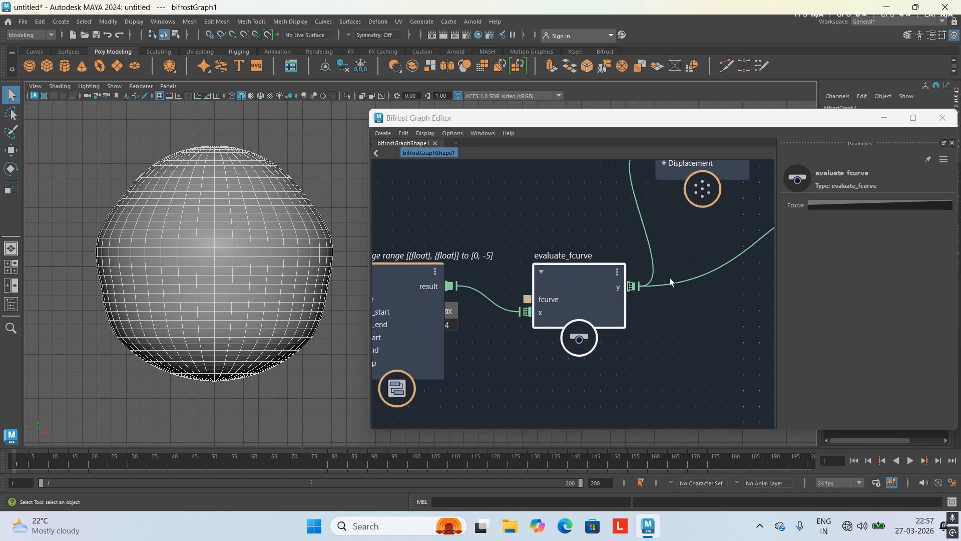
{"action": "middle_click_drag", "start_coordinate": [669, 279], "coordinate": [728, 298], "text": "alt"}
{"action": "middle_click_drag", "start_coordinate": [458, 264], "coordinate": [467, 237], "text": "alt"}
{"action": "left_click", "coordinate": [531, 257]}
{"action": "right_click_drag", "start_coordinate": [626, 191], "coordinate": [663, 202], "text": "alt"}
{"action": "middle_click_drag", "start_coordinate": [663, 202], "coordinate": [664, 168], "text": "alt"}
{"action": "left_click_drag", "start_coordinate": [797, 253], "coordinate": [108, 248]}
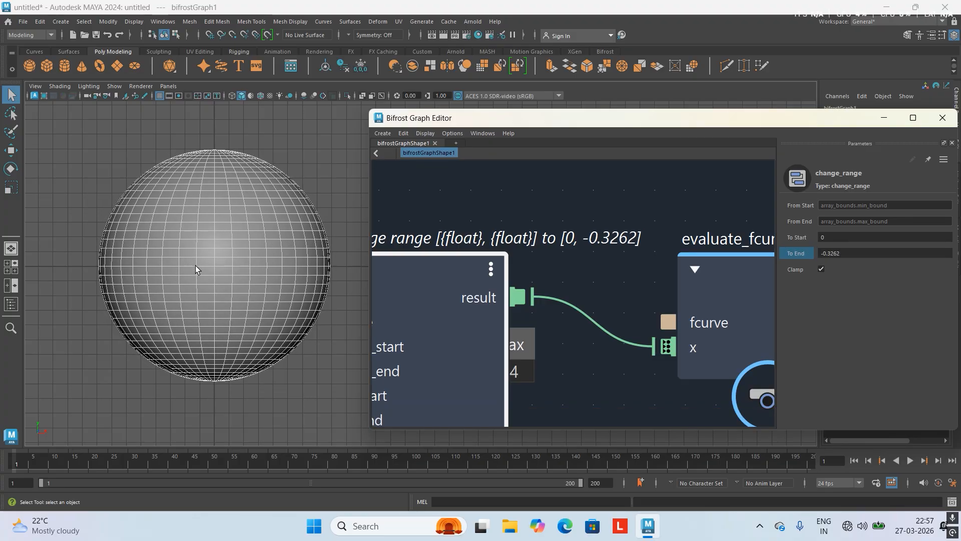
Step: Set change_range's To End to -10 and scrub its To Start up to 194.1
{"action": "left_click", "coordinate": [836, 253]}
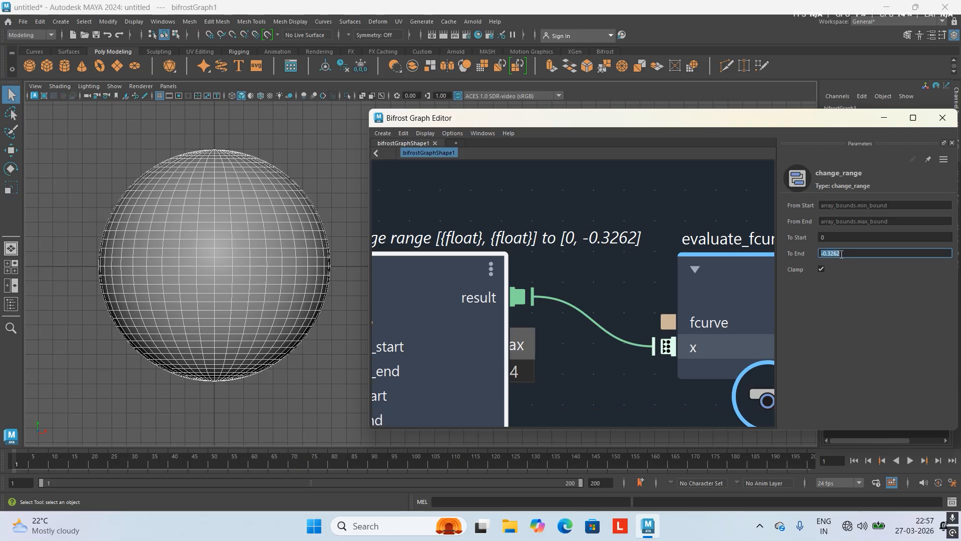
{"action": "type", "text": "-10"}
{"action": "key", "text": "Return"}
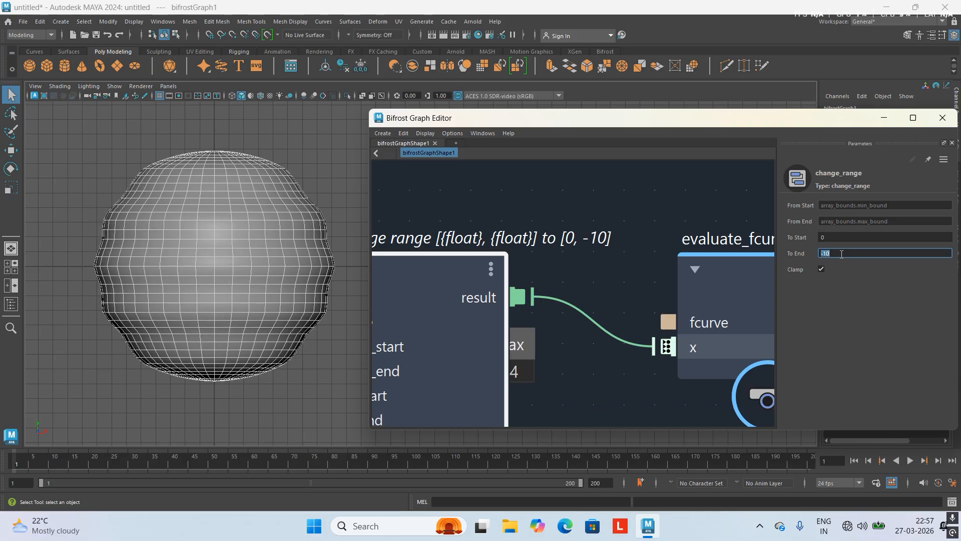
{"action": "left_click_drag", "start_coordinate": [874, 234], "coordinate": [597, 207]}
{"action": "scroll", "coordinate": [597, 206], "scroll_direction": "down", "scroll_amount": 5}
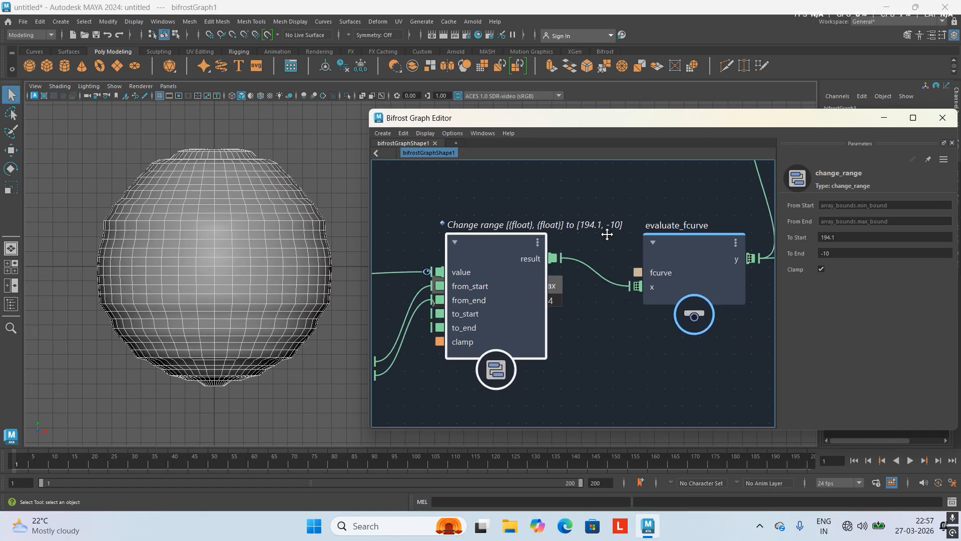
Step: Select the displace_points node and scrub its Displacement Scale up to 10.07
{"action": "scroll", "coordinate": [605, 232], "scroll_direction": "up", "scroll_amount": 3}
{"action": "middle_click_drag", "start_coordinate": [617, 273], "coordinate": [461, 301]}
{"action": "left_click", "coordinate": [560, 254]}
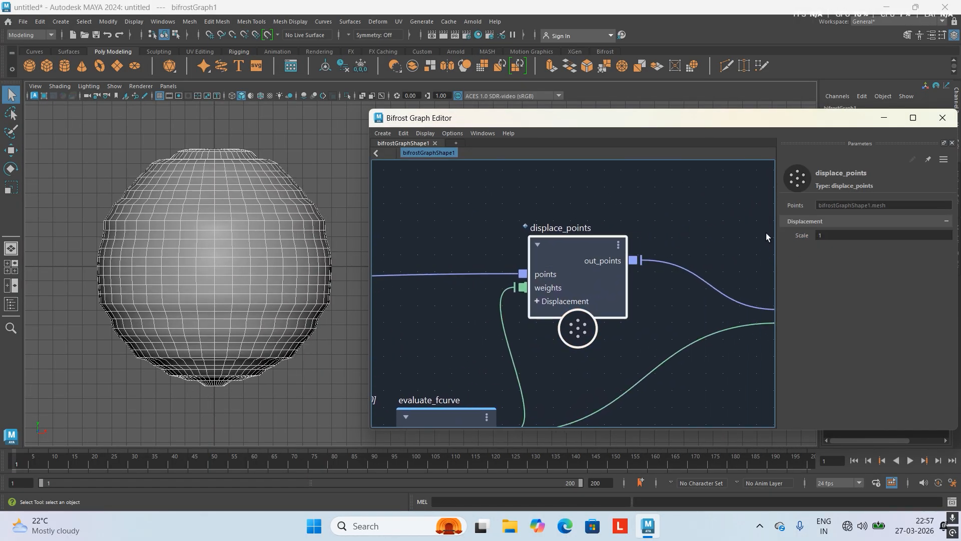
{"action": "left_click_drag", "start_coordinate": [801, 231], "coordinate": [74, 246]}
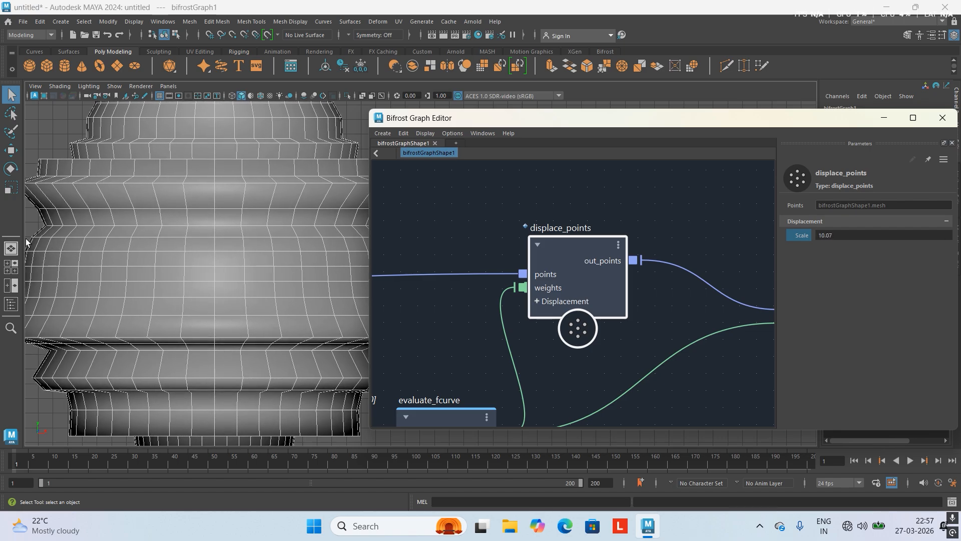
Step: Switch the viewport to the perspective view and examine the rippled sphere in 3D
{"action": "scroll", "coordinate": [30, 243], "scroll_direction": "down", "scroll_amount": 5}
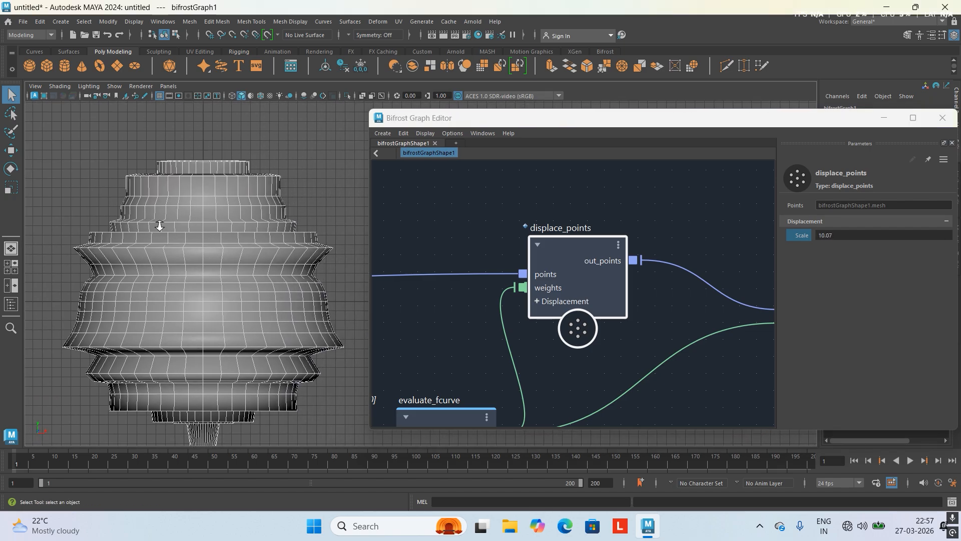
{"action": "scroll", "coordinate": [159, 227], "scroll_direction": "up", "scroll_amount": 2}
{"action": "left_click_drag", "start_coordinate": [133, 260], "coordinate": [283, 198], "text": "alt"}
{"action": "scroll", "coordinate": [271, 203], "scroll_direction": "down", "scroll_amount": 2}
{"action": "key", "text": "space"}
{"action": "left_click", "coordinate": [303, 224]}
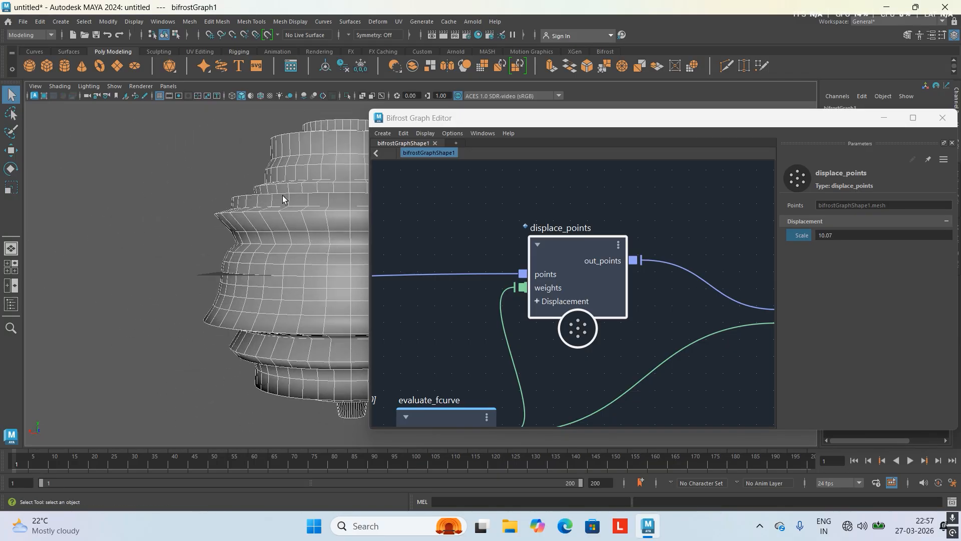
Step: Reduce the displace_points Displacement Scale so the sphere's bands become much shallower
{"action": "middle_click_drag", "start_coordinate": [283, 199], "coordinate": [103, 206], "text": "alt"}
{"action": "right_click_drag", "start_coordinate": [103, 206], "coordinate": [79, 173], "text": "alt"}
{"action": "middle_click_drag", "start_coordinate": [90, 167], "coordinate": [129, 184], "text": "alt"}
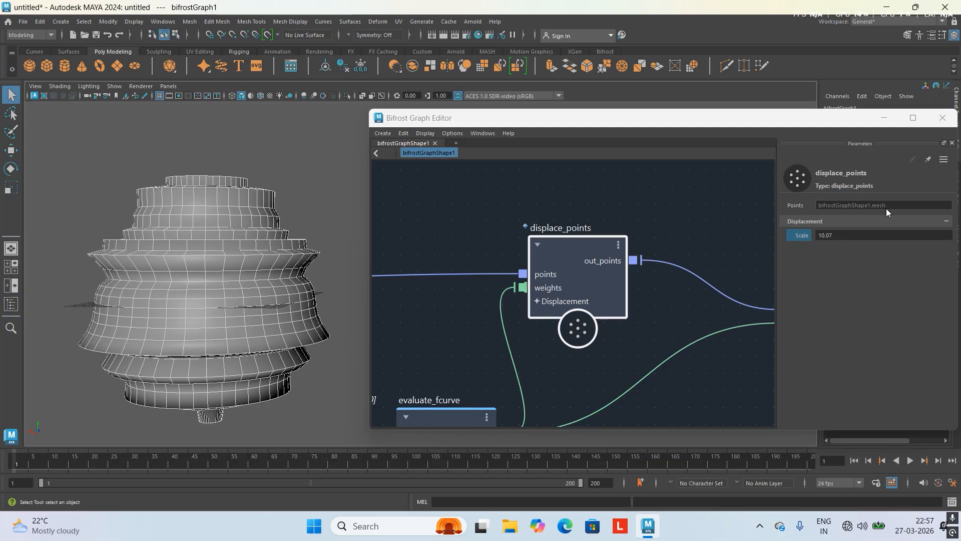
{"action": "left_click_drag", "start_coordinate": [845, 233], "coordinate": [678, 247]}
Step: Select the change_range node, scrub its To Start up to 302.6 and inspect the banded sphere close up
{"action": "scroll", "coordinate": [574, 244], "scroll_direction": "down", "scroll_amount": 3}
{"action": "middle_click_drag", "start_coordinate": [496, 254], "coordinate": [537, 140]}
{"action": "scroll", "coordinate": [517, 280], "scroll_direction": "up", "scroll_amount": 4}
{"action": "middle_click_drag", "start_coordinate": [496, 266], "coordinate": [702, 194]}
{"action": "left_click", "coordinate": [513, 229]}
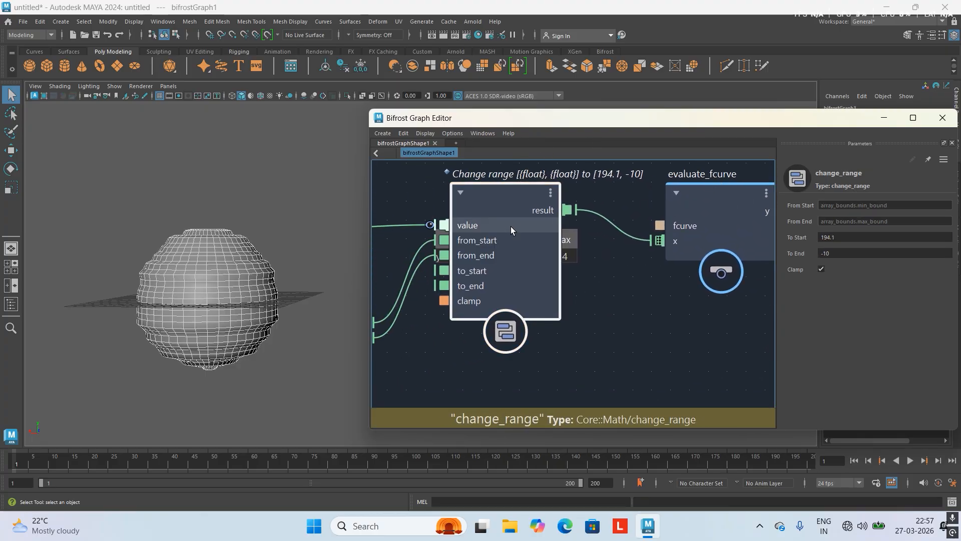
{"action": "left_click_drag", "start_coordinate": [799, 239], "coordinate": [847, 237]}
{"action": "scroll", "coordinate": [292, 283], "scroll_direction": "up", "scroll_amount": 5}
{"action": "middle_click_drag", "start_coordinate": [225, 243], "coordinate": [336, 265], "text": "alt"}
{"action": "scroll", "coordinate": [334, 237], "scroll_direction": "up", "scroll_amount": 2}
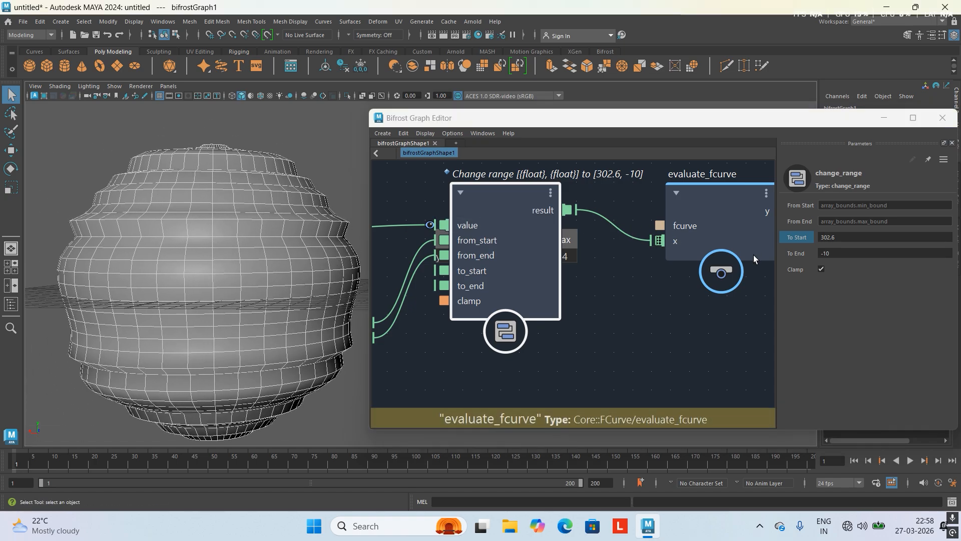
Step: Scrub change_range's To End slightly upward, and set it to 10
{"action": "left_click_drag", "start_coordinate": [807, 253], "coordinate": [818, 252]}
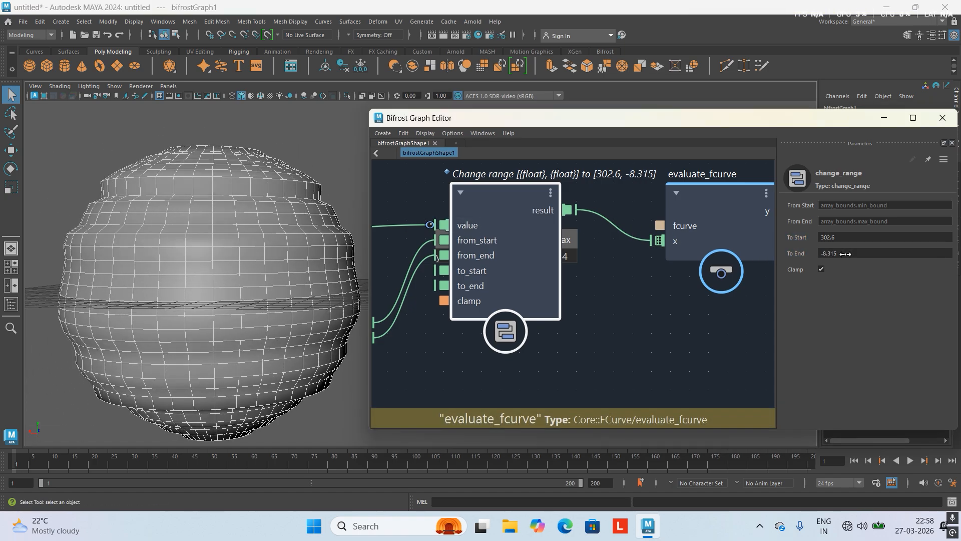
{"action": "left_click", "coordinate": [846, 254]}
{"action": "type", "text": "10"}
{"action": "key", "text": "Return"}
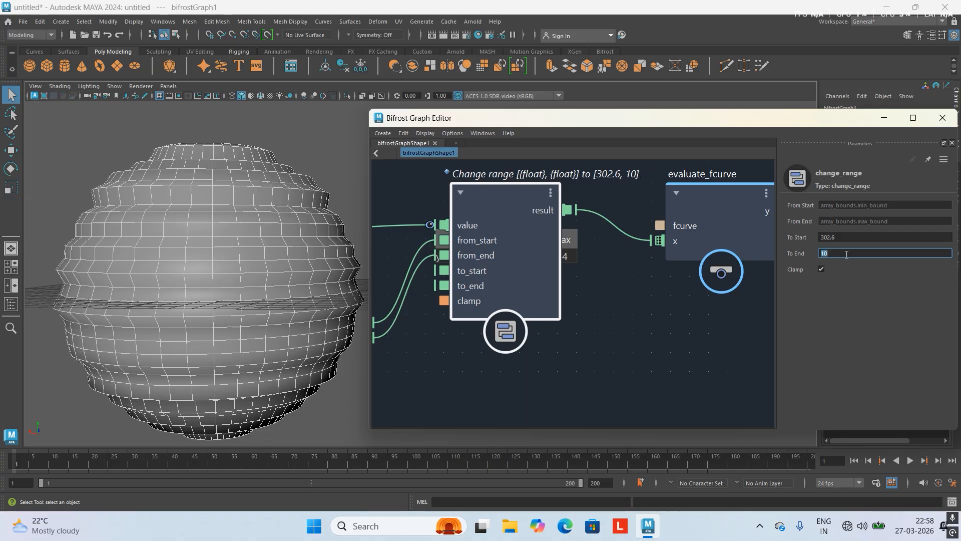
Step: Scrub change_range's To End continuously upward to 1065 to try out different band patterns
{"action": "left_click_drag", "start_coordinate": [801, 252], "coordinate": [911, 260]}
{"action": "left_click_drag", "start_coordinate": [927, 260], "coordinate": [20, 261]}
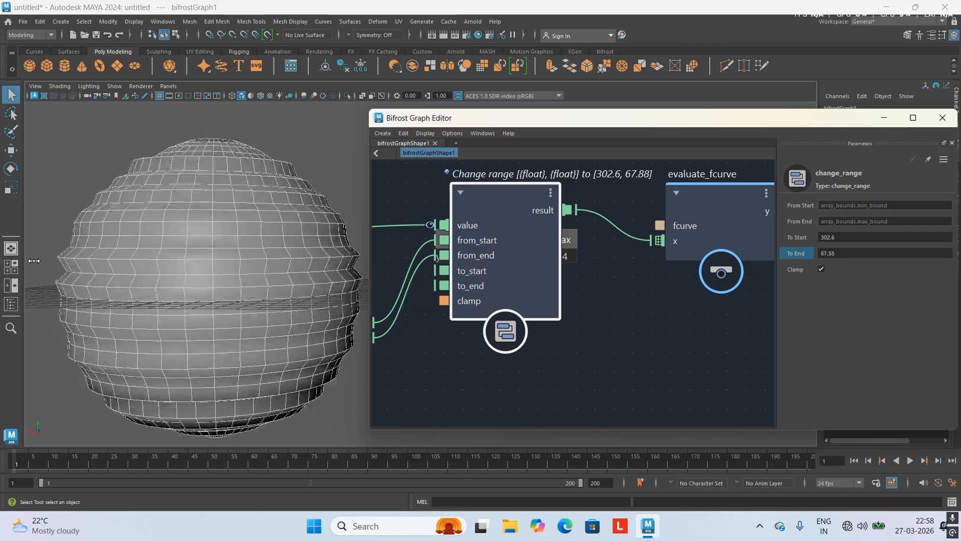
{"action": "left_click_drag", "start_coordinate": [118, 262], "coordinate": [309, 251]}
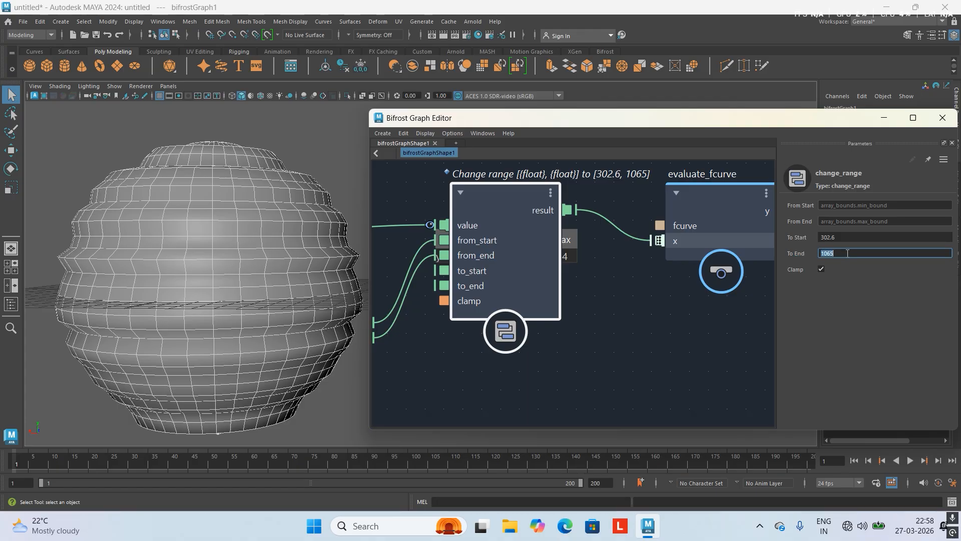
Step: Set change_range's To End to -5 and its To Start to 0
{"action": "left_click", "coordinate": [848, 253]}
{"action": "type", "text": "-5"}
{"action": "key", "text": "Return"}
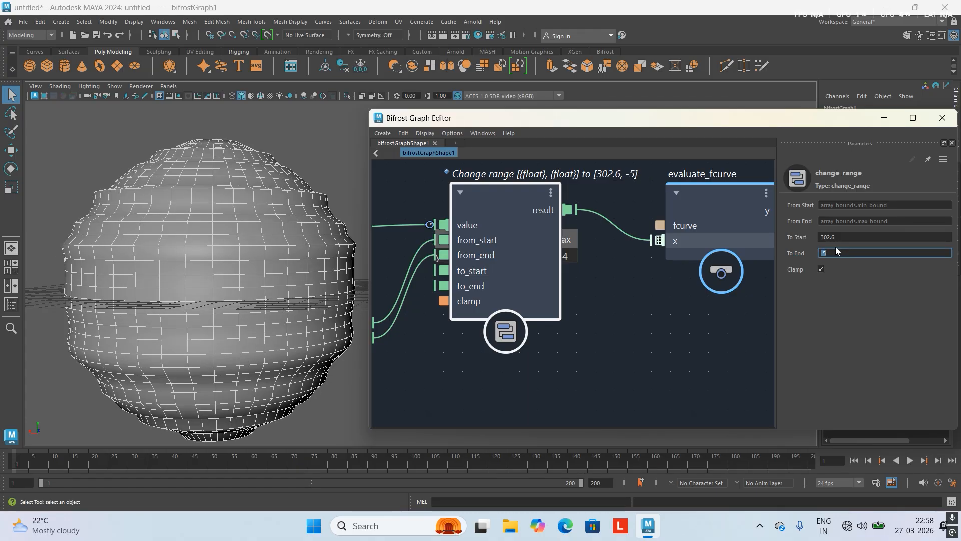
{"action": "type", "text": "0"}
{"action": "key", "text": "Return"}
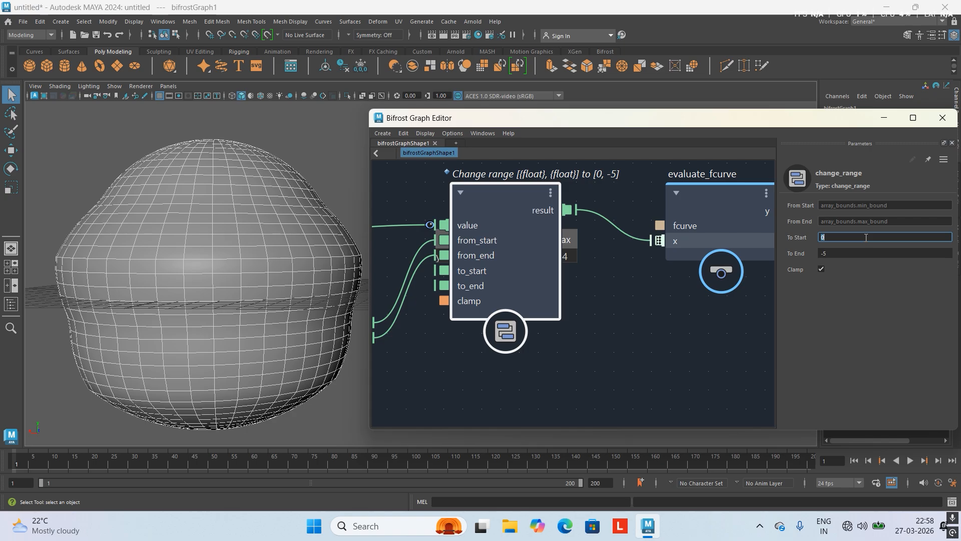
Step: Select the evaluate_fcurve node and open its curve in the separate FCurve Editor window
{"action": "scroll", "coordinate": [577, 297], "scroll_direction": "down", "scroll_amount": 2}
{"action": "middle_click_drag", "start_coordinate": [595, 299], "coordinate": [500, 368], "text": "alt"}
{"action": "right_click_drag", "start_coordinate": [536, 268], "coordinate": [570, 326], "text": "alt"}
{"action": "middle_click_drag", "start_coordinate": [576, 251], "coordinate": [530, 244], "text": "alt"}
{"action": "left_click", "coordinate": [541, 281]}
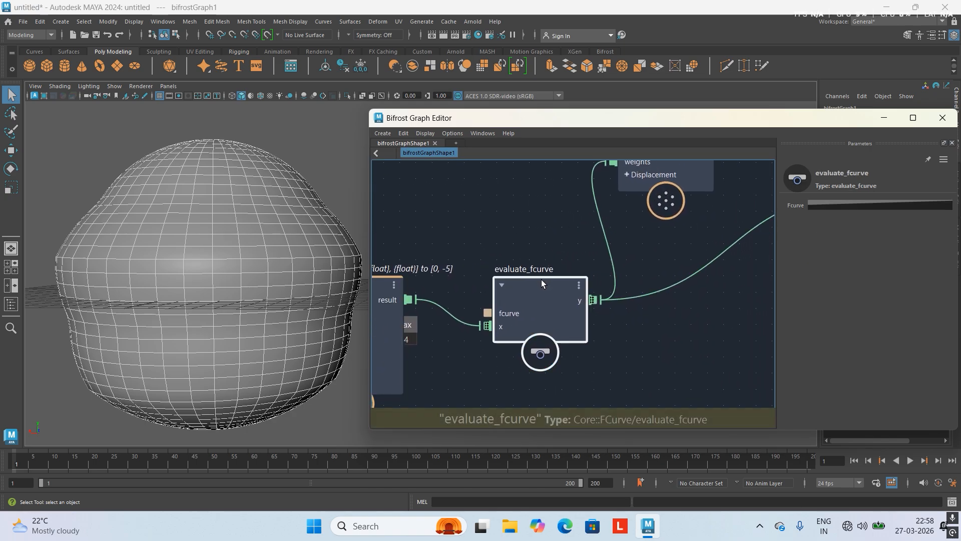
{"action": "left_click", "coordinate": [879, 204]}
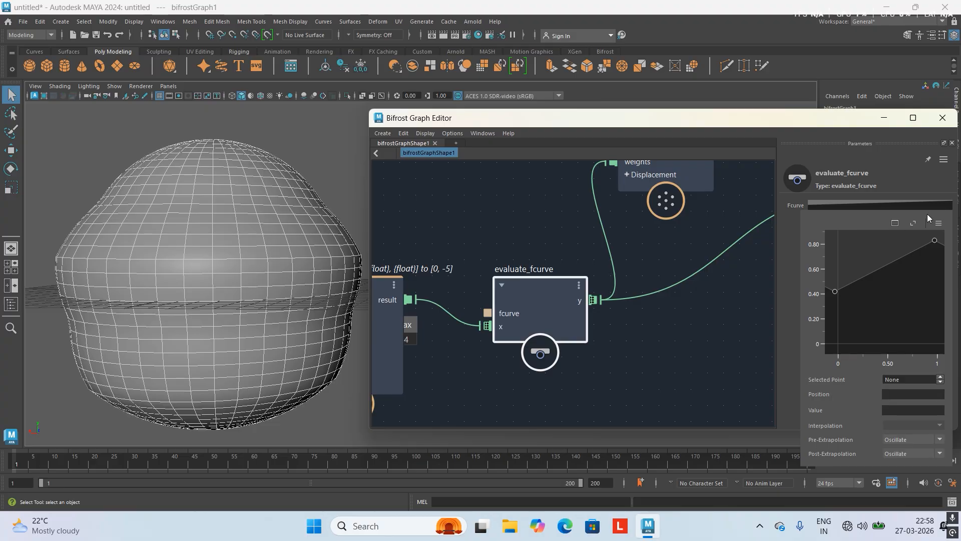
{"action": "left_click", "coordinate": [894, 225]}
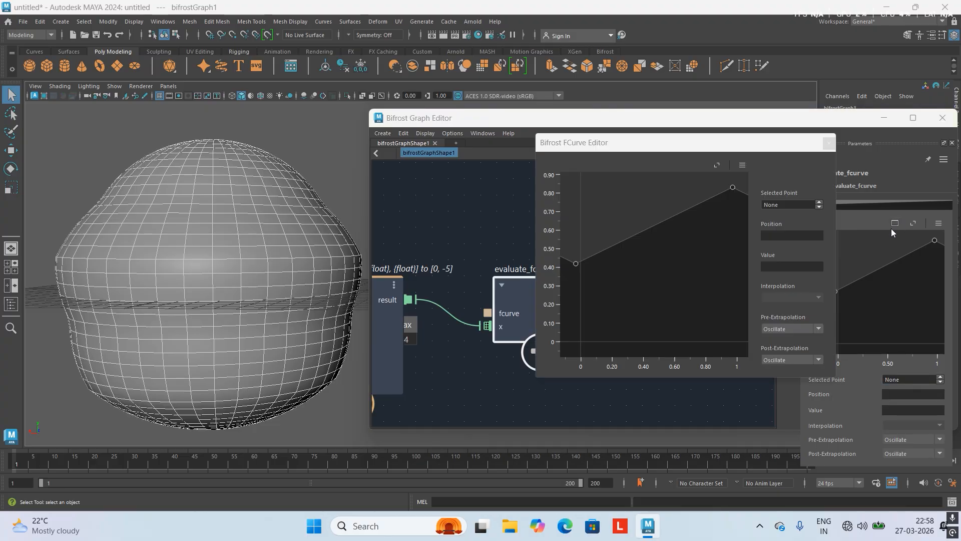
Step: Apply the rising smooth S-curve preset to the fcurve and view the sphere from another angle
{"action": "left_click", "coordinate": [742, 166]}
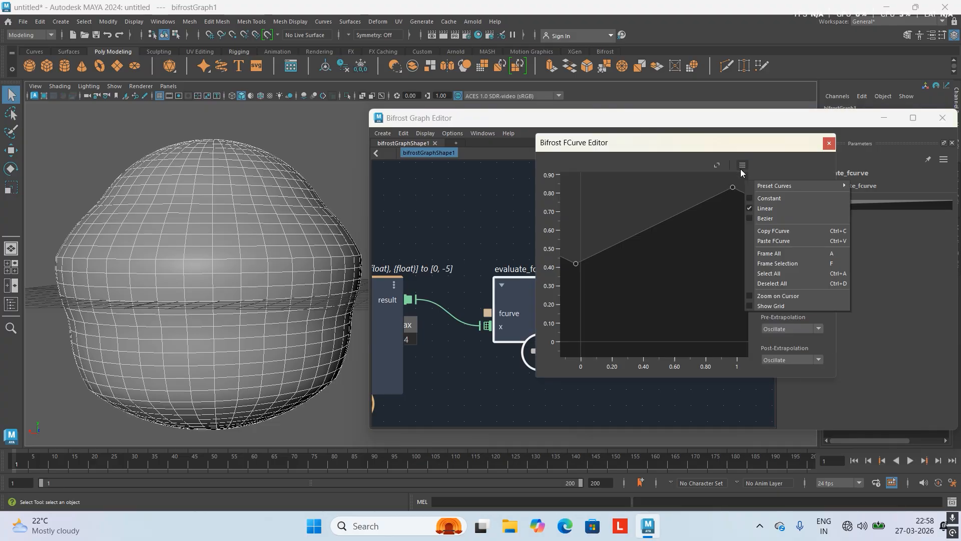
{"action": "left_click", "coordinate": [859, 191]}
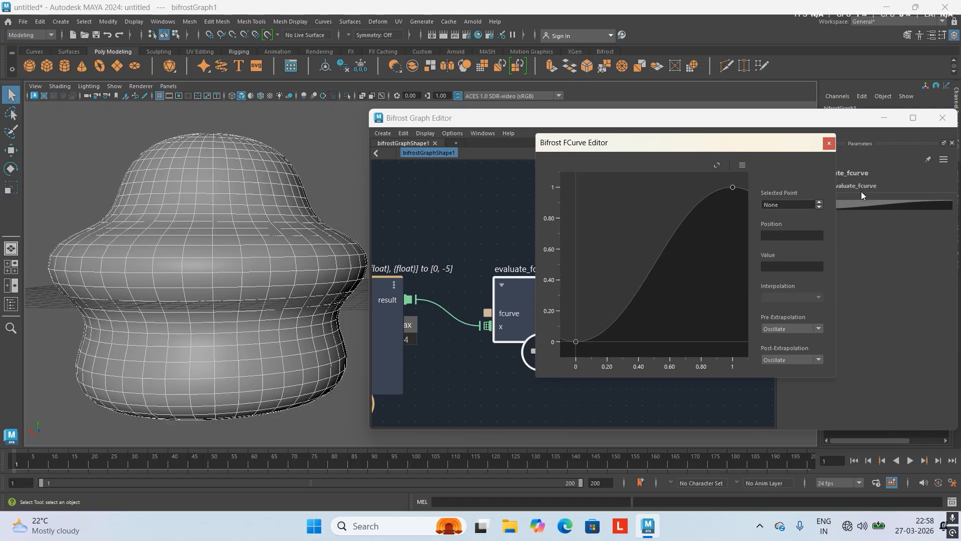
{"action": "left_click_drag", "start_coordinate": [364, 253], "coordinate": [281, 275], "text": "alt"}
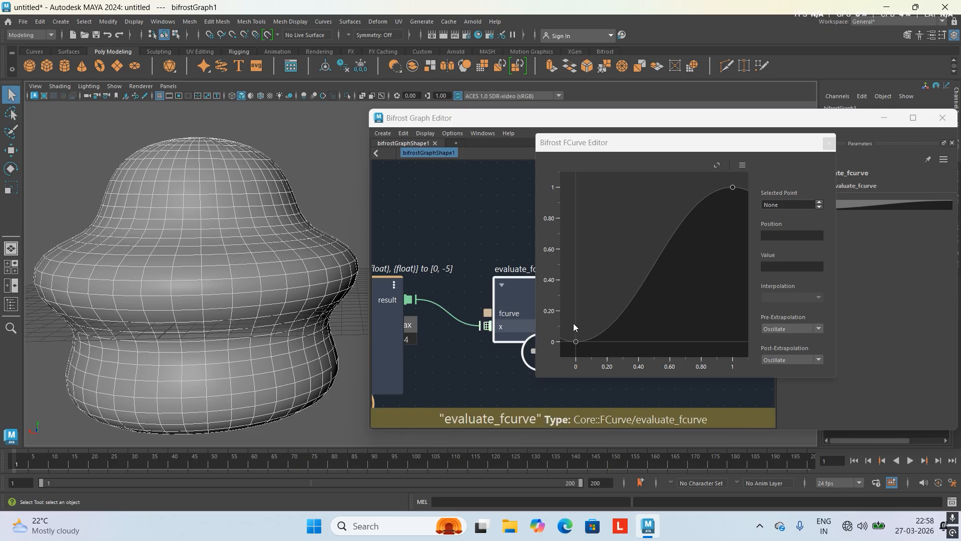
Step: Move the fcurve's first point to position 0.21, value -0.43 and its second point to position 1.53, value -1.69
{"action": "scroll", "coordinate": [677, 253], "scroll_direction": "down", "scroll_amount": 5}
{"action": "scroll", "coordinate": [686, 267], "scroll_direction": "down", "scroll_amount": 2}
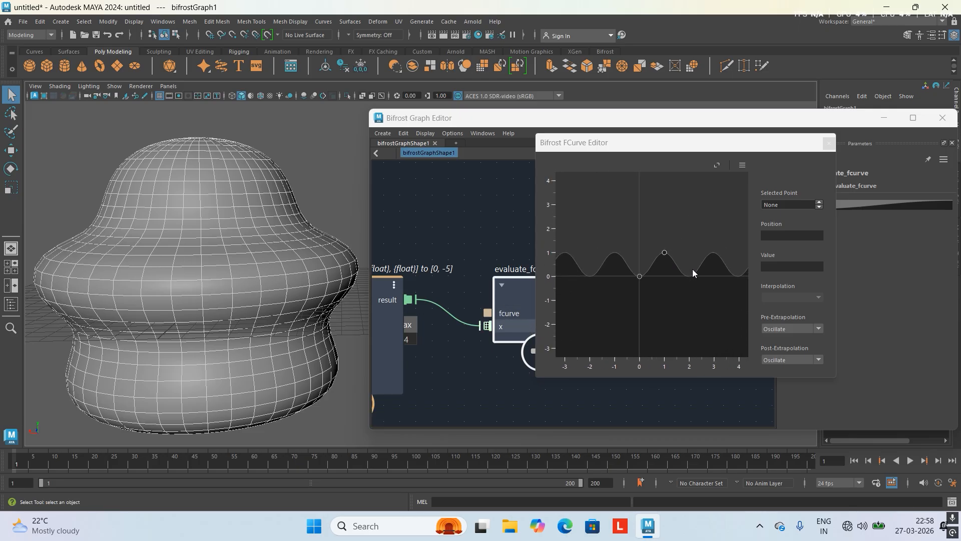
{"action": "scroll", "coordinate": [692, 271], "scroll_direction": "up", "scroll_amount": 6}
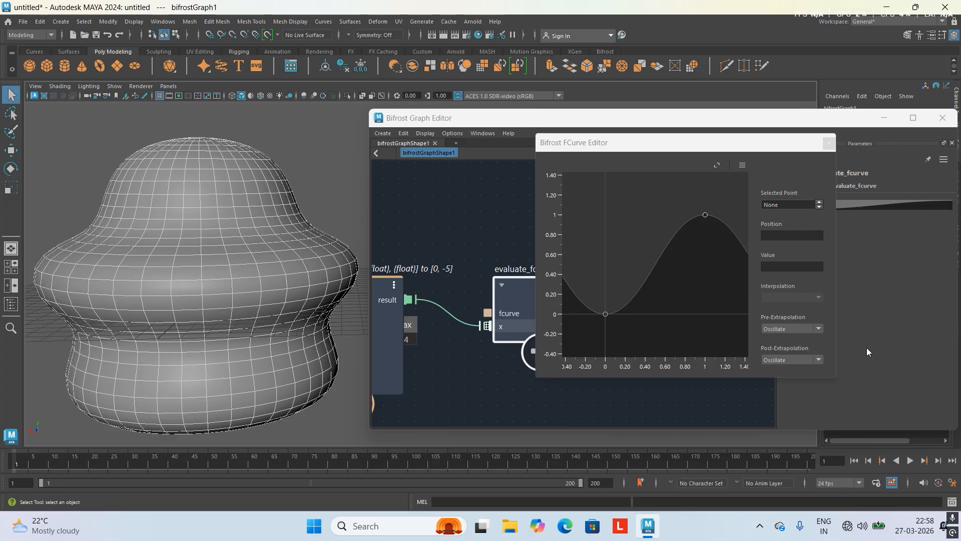
{"action": "left_click_drag", "start_coordinate": [605, 314], "coordinate": [626, 425]}
{"action": "scroll", "coordinate": [690, 242], "scroll_direction": "down", "scroll_amount": 3}
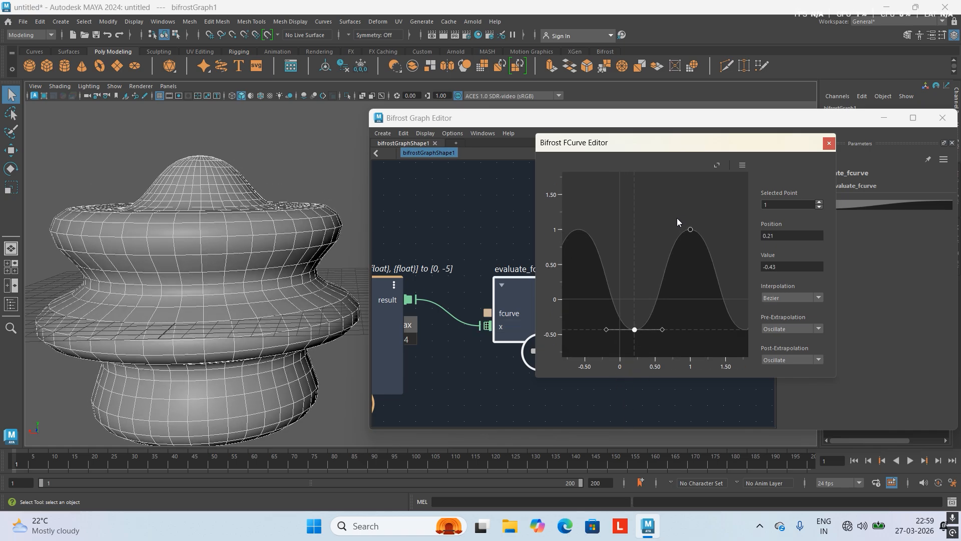
{"action": "middle_click_drag", "start_coordinate": [652, 236], "coordinate": [616, 210]}
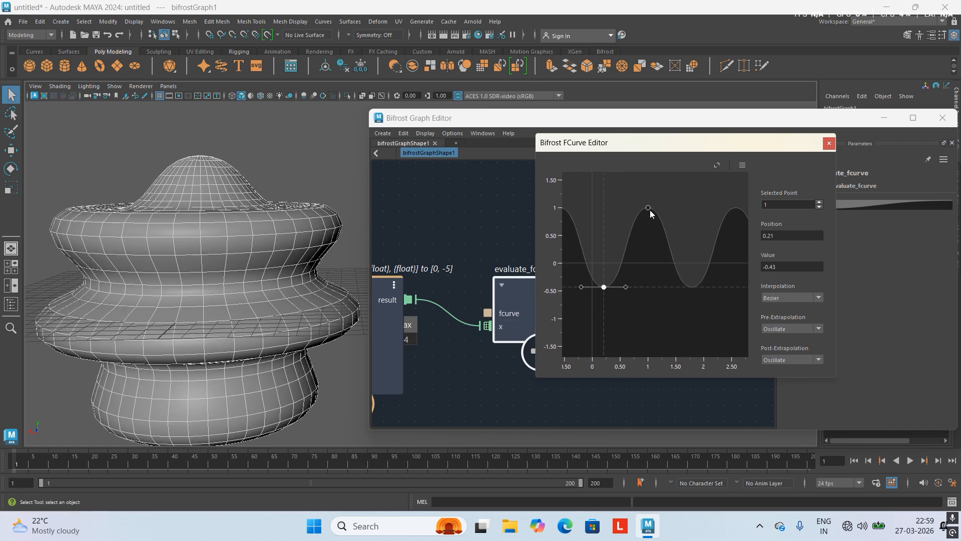
{"action": "left_click_drag", "start_coordinate": [649, 207], "coordinate": [655, 299]}
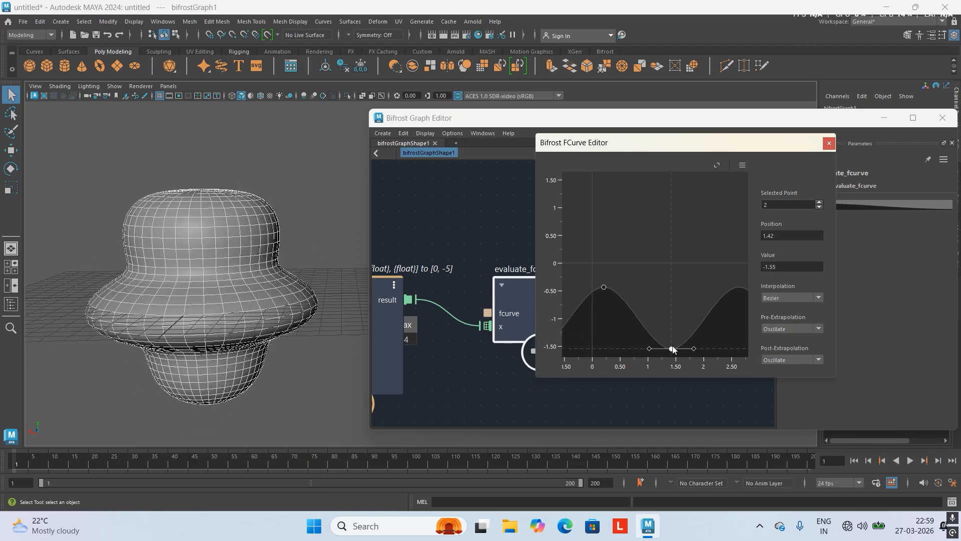
{"action": "left_click_drag", "start_coordinate": [675, 353], "coordinate": [680, 359]}
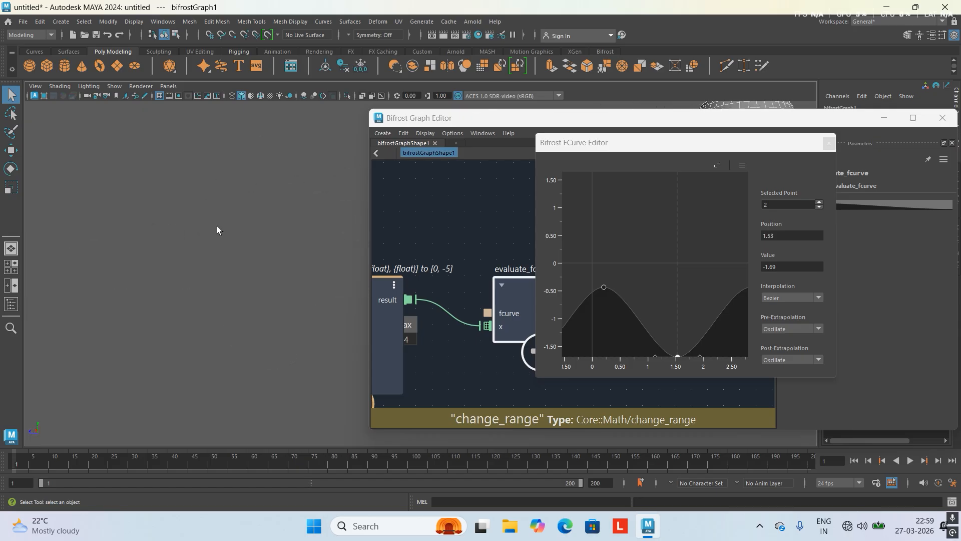
Step: Examine the reshaped mesh in the perspective view from several angles and distances
{"action": "middle_click_drag", "start_coordinate": [359, 216], "coordinate": [140, 278], "text": "alt"}
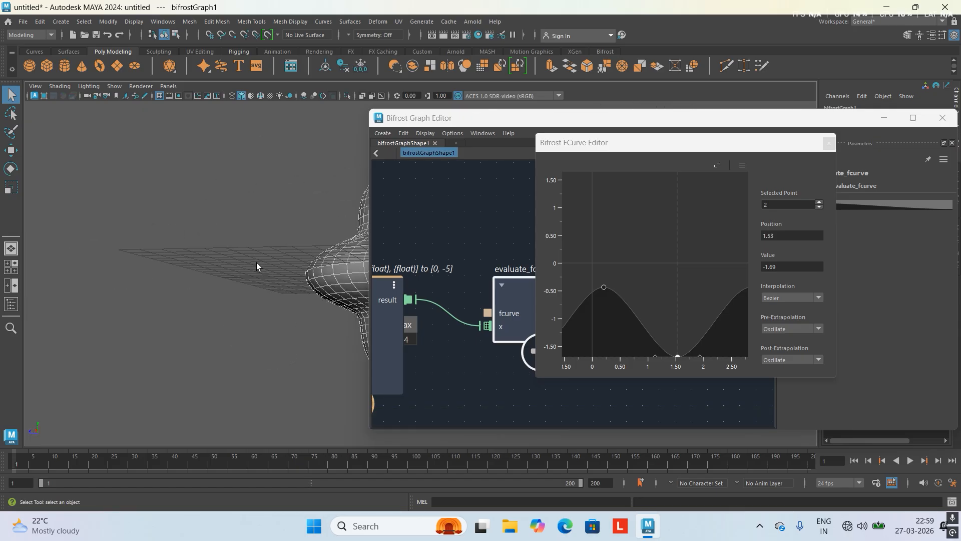
{"action": "middle_click_drag", "start_coordinate": [300, 211], "coordinate": [188, 242], "text": "alt"}
{"action": "left_click_drag", "start_coordinate": [189, 242], "coordinate": [129, 264], "text": "alt"}
{"action": "middle_click_drag", "start_coordinate": [191, 228], "coordinate": [164, 206], "text": "alt"}
{"action": "right_click_drag", "start_coordinate": [164, 206], "coordinate": [173, 222], "text": "alt"}
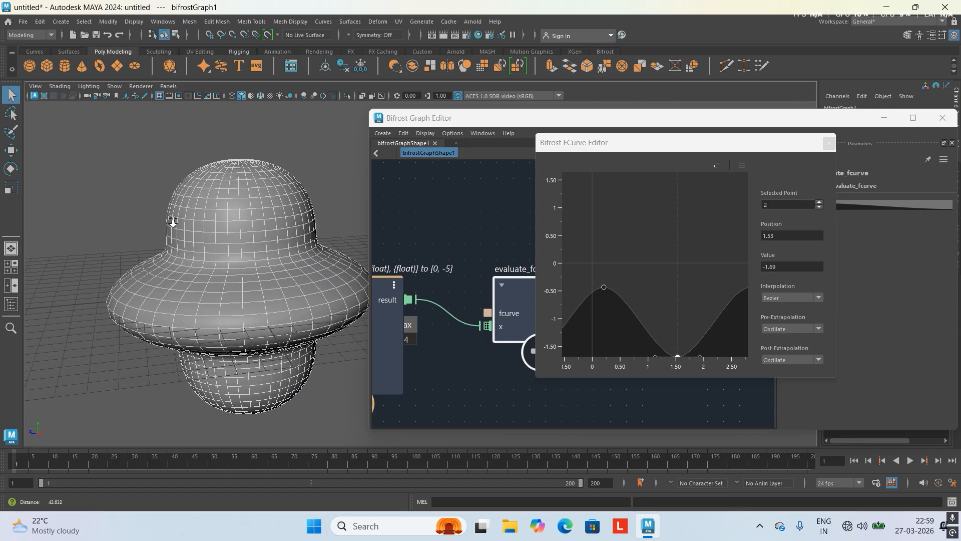
{"action": "left_click_drag", "start_coordinate": [173, 222], "coordinate": [158, 226], "text": "alt"}
{"action": "right_click_drag", "start_coordinate": [164, 236], "coordinate": [175, 248], "text": "alt"}
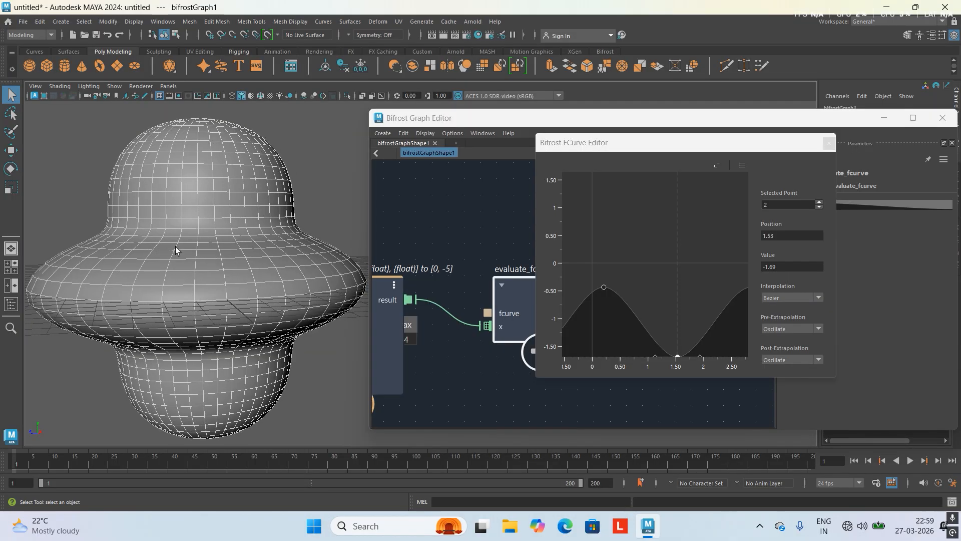
{"action": "middle_click_drag", "start_coordinate": [175, 248], "coordinate": [187, 281], "text": "alt"}
{"action": "scroll", "coordinate": [267, 231], "scroll_direction": "down", "scroll_amount": 5}
{"action": "middle_click_drag", "start_coordinate": [267, 231], "coordinate": [267, 230], "text": "alt"}
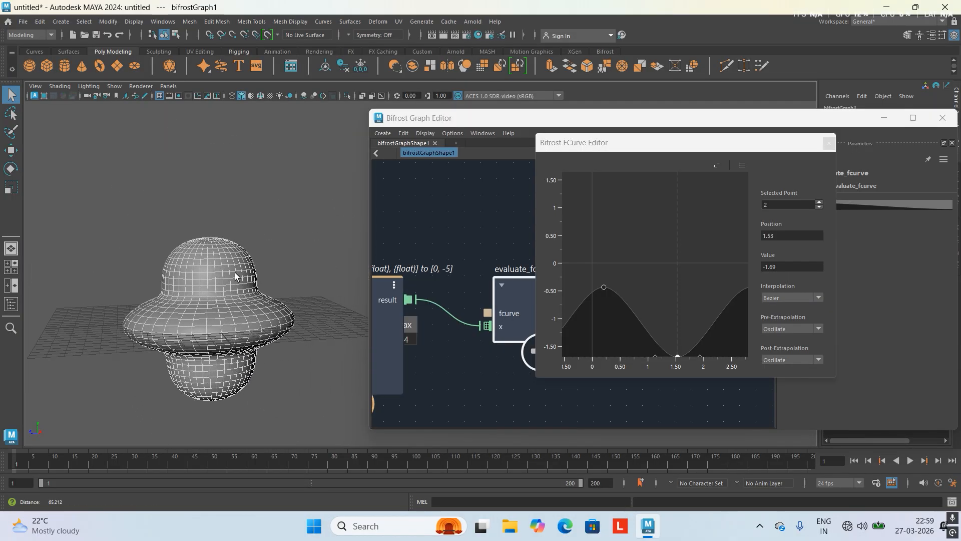
Step: Raise the displaced mesh above the grid with the Move tool and check it from above and below
{"action": "left_click_drag", "start_coordinate": [218, 206], "coordinate": [214, 172]}
{"action": "middle_click_drag", "start_coordinate": [214, 172], "coordinate": [230, 221], "text": "alt"}
{"action": "left_click_drag", "start_coordinate": [252, 229], "coordinate": [263, 270], "text": "alt"}
{"action": "middle_click_drag", "start_coordinate": [263, 271], "coordinate": [254, 216], "text": "alt"}
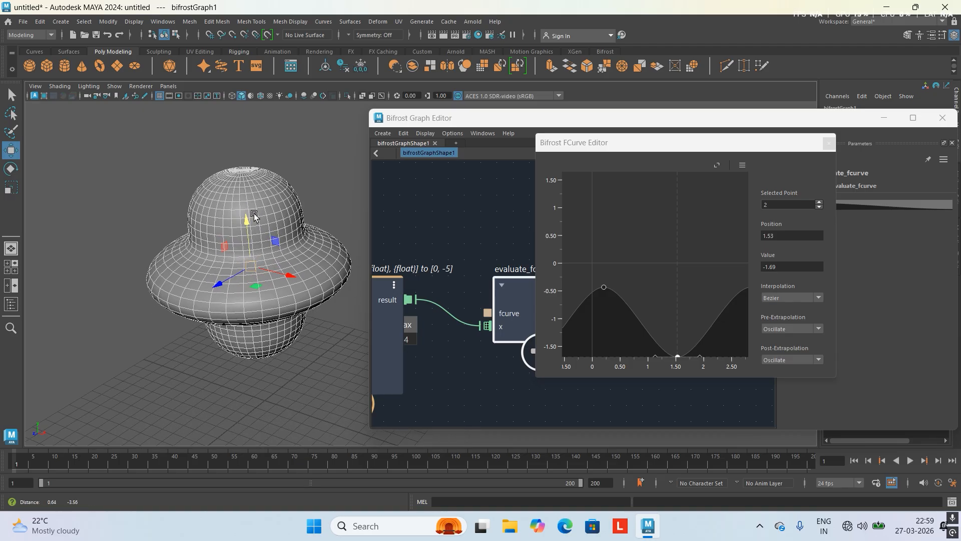
{"action": "left_click_drag", "start_coordinate": [287, 268], "coordinate": [184, 198]}
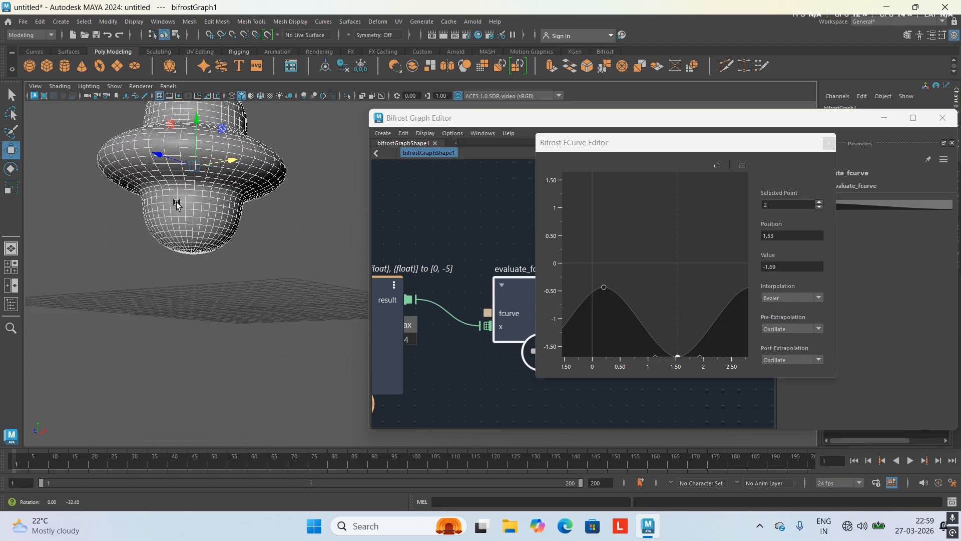
{"action": "middle_click_drag", "start_coordinate": [183, 199], "coordinate": [194, 292], "text": "alt"}
{"action": "left_click_drag", "start_coordinate": [236, 268], "coordinate": [191, 376], "text": "alt"}
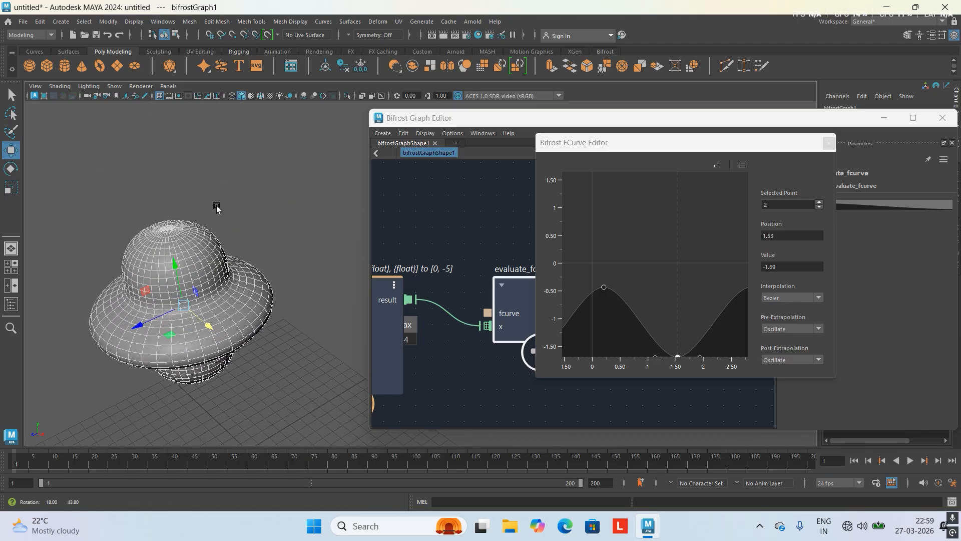
{"action": "left_click_drag", "start_coordinate": [210, 242], "coordinate": [226, 210], "text": "alt"}
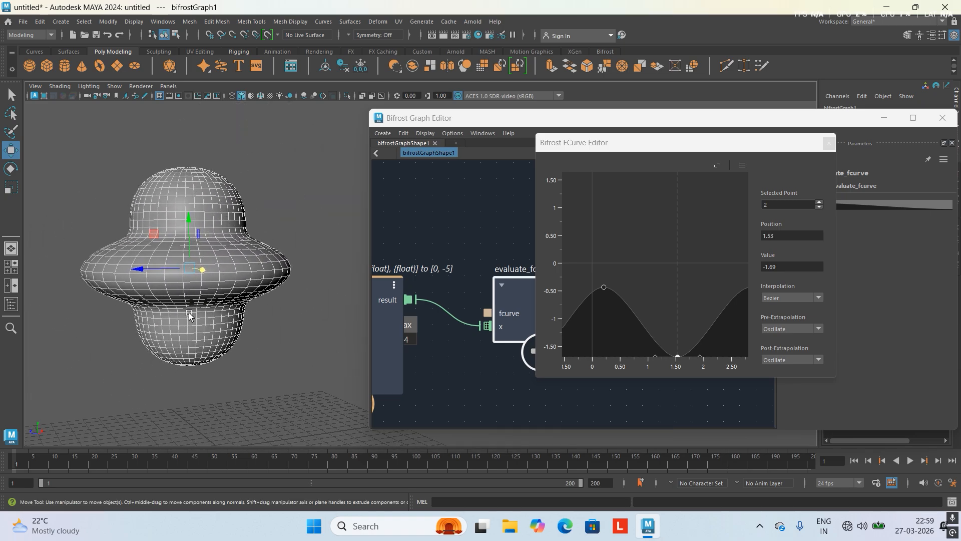
Step: Move the fcurve's first point to position 0.24, value -0.28 and stretch its tangents nearly horizontal for broad crests
{"action": "scroll", "coordinate": [675, 280], "scroll_direction": "down", "scroll_amount": 5}
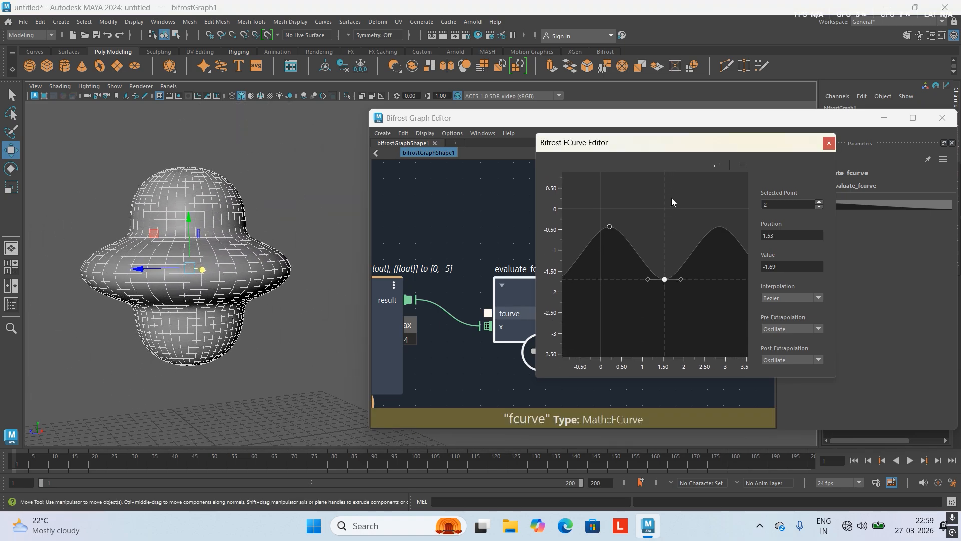
{"action": "scroll", "coordinate": [680, 242], "scroll_direction": "down", "scroll_amount": 1}
{"action": "middle_click_drag", "start_coordinate": [681, 254], "coordinate": [665, 229]}
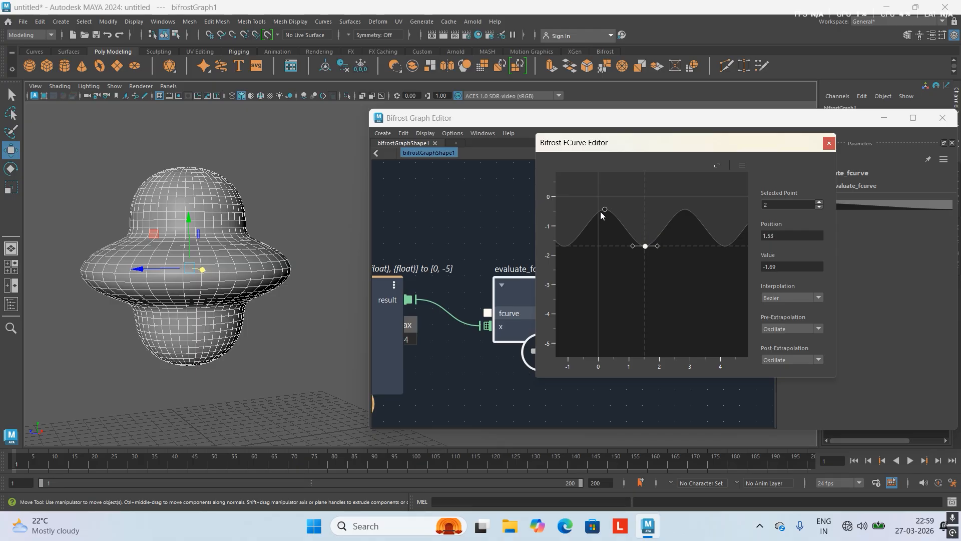
{"action": "left_click_drag", "start_coordinate": [604, 209], "coordinate": [606, 234]}
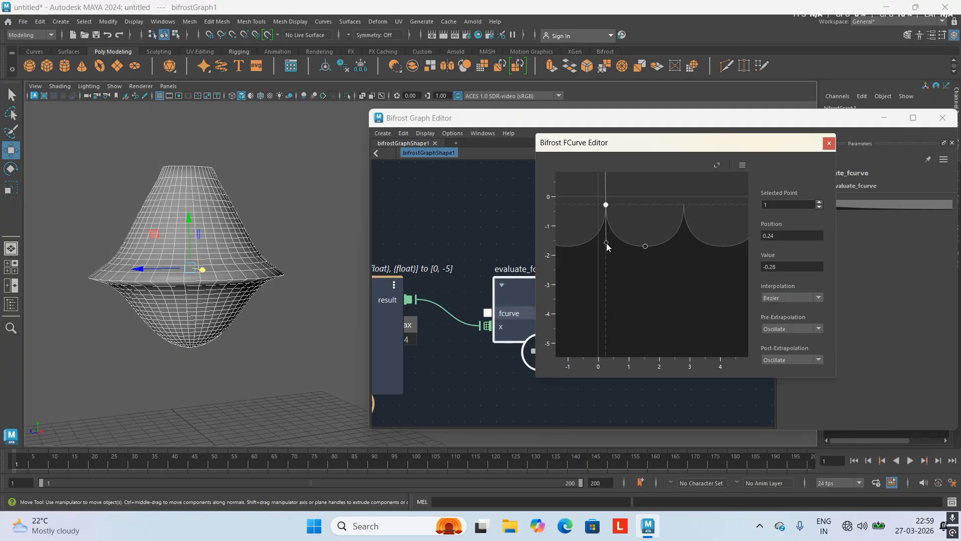
{"action": "left_click_drag", "start_coordinate": [606, 243], "coordinate": [638, 198]}
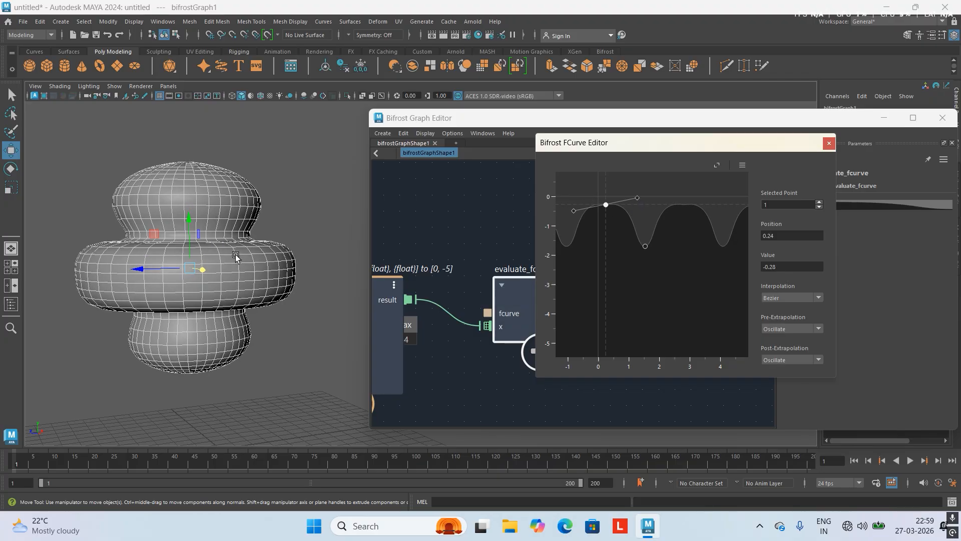
Step: Try the bell-shaped preset curve on the fcurve and check how it reshapes the mesh
{"action": "left_click_drag", "start_coordinate": [176, 185], "coordinate": [320, 220], "text": "alt"}
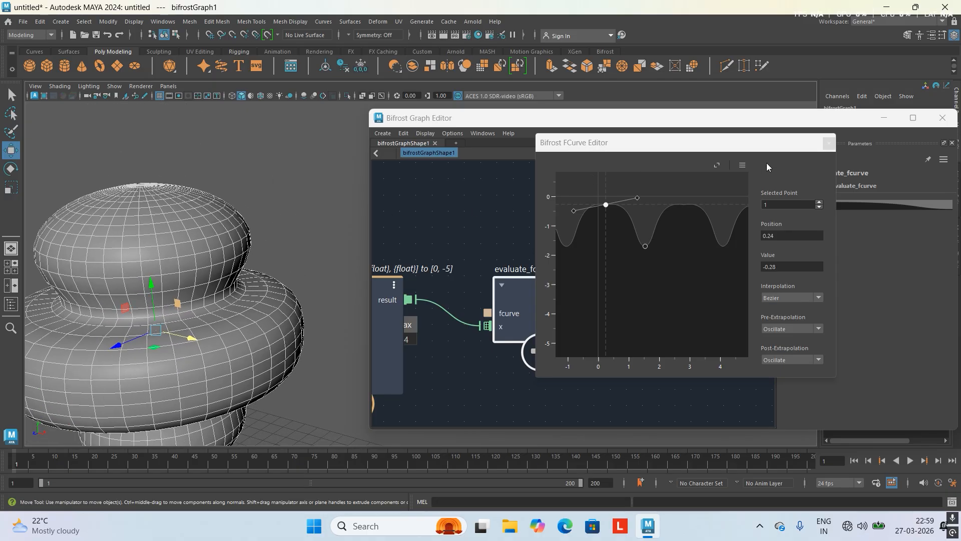
{"action": "left_click", "coordinate": [742, 166]}
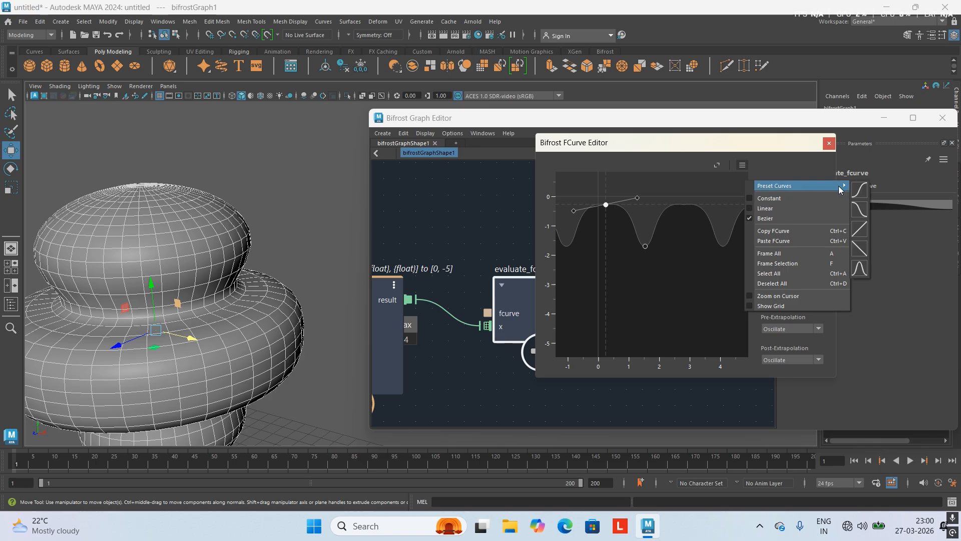
{"action": "left_click", "coordinate": [856, 273]}
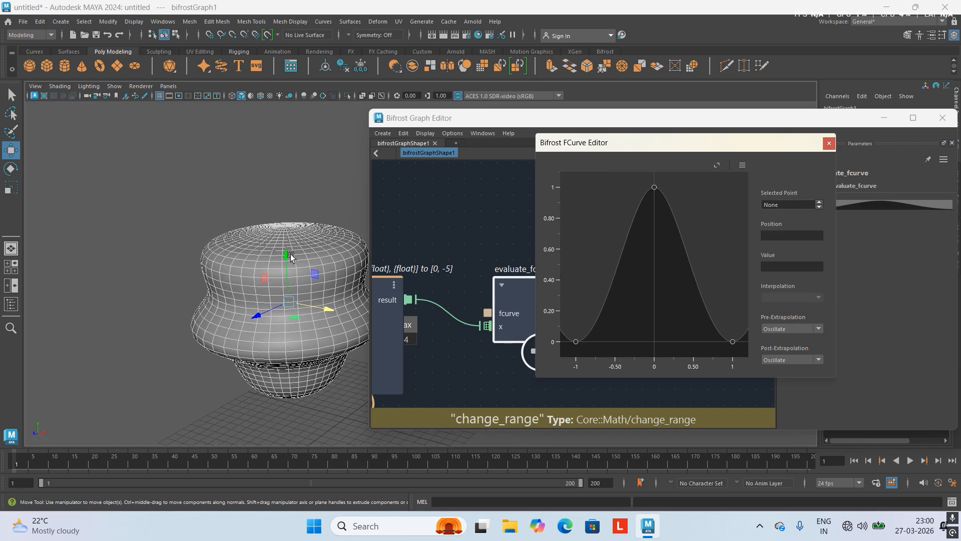
{"action": "left_click_drag", "start_coordinate": [266, 245], "coordinate": [299, 267], "text": "alt"}
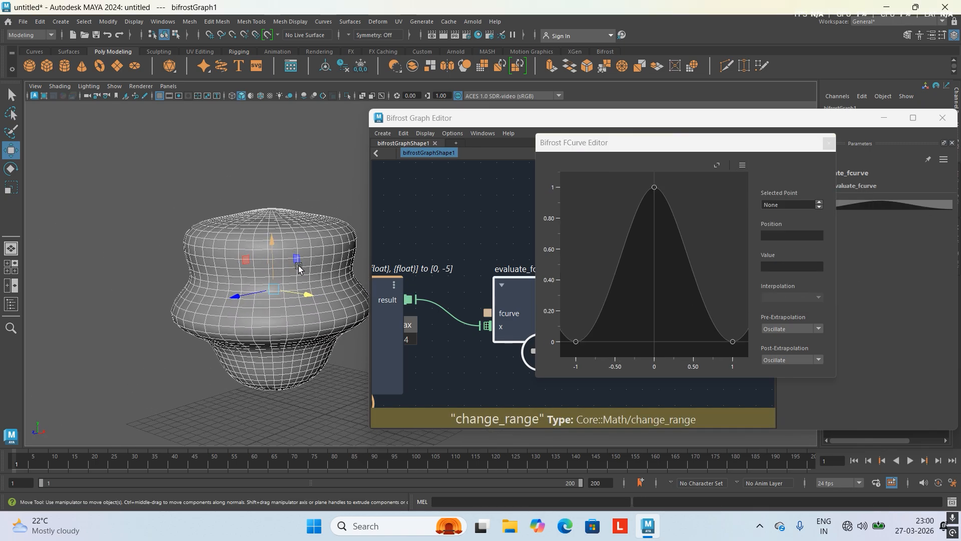
Step: Apply the falling S-shaped preset curve to the fcurve and close the FCurve Editor
{"action": "left_click", "coordinate": [742, 165]}
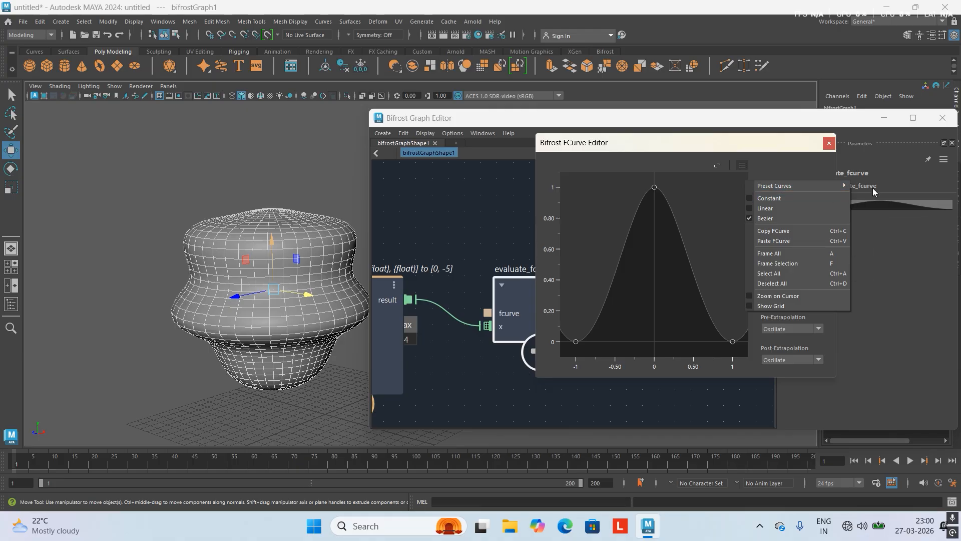
{"action": "left_click", "coordinate": [859, 213]}
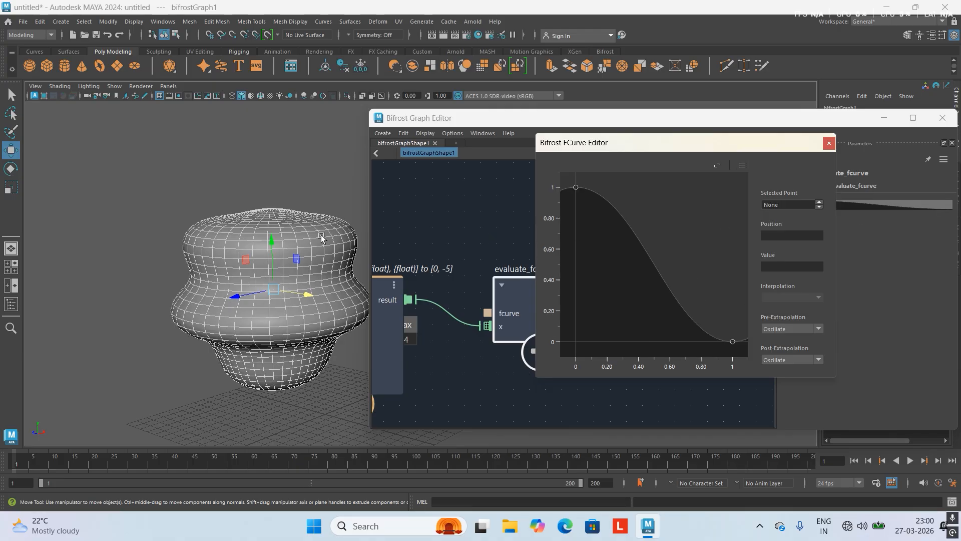
{"action": "middle_click_drag", "start_coordinate": [314, 219], "coordinate": [312, 196], "text": "alt"}
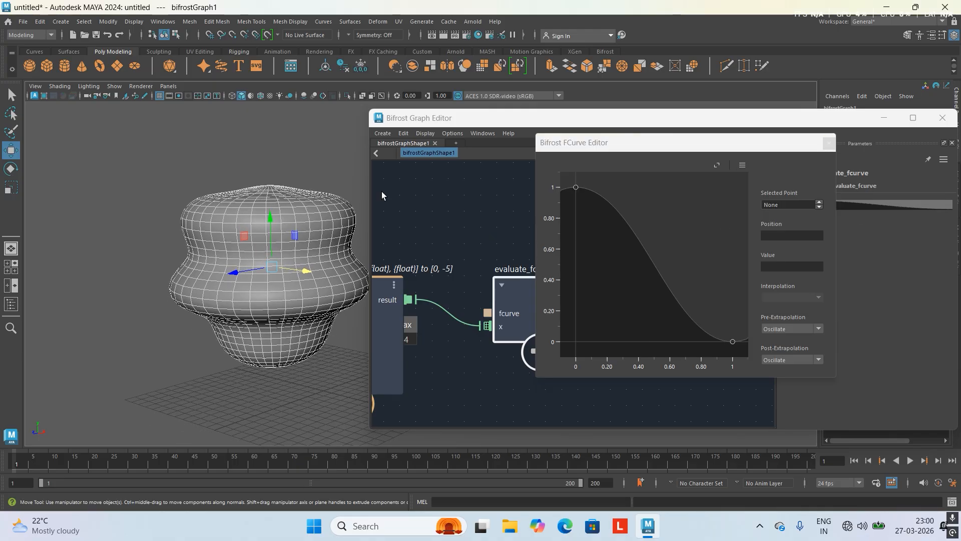
{"action": "left_click", "coordinate": [829, 143]}
Step: Set the change_range node's To End value to -10
{"action": "scroll", "coordinate": [576, 224], "scroll_direction": "down", "scroll_amount": 1}
{"action": "middle_click_drag", "start_coordinate": [576, 224], "coordinate": [725, 179], "text": "alt"}
{"action": "scroll", "coordinate": [570, 267], "scroll_direction": "up", "scroll_amount": 2}
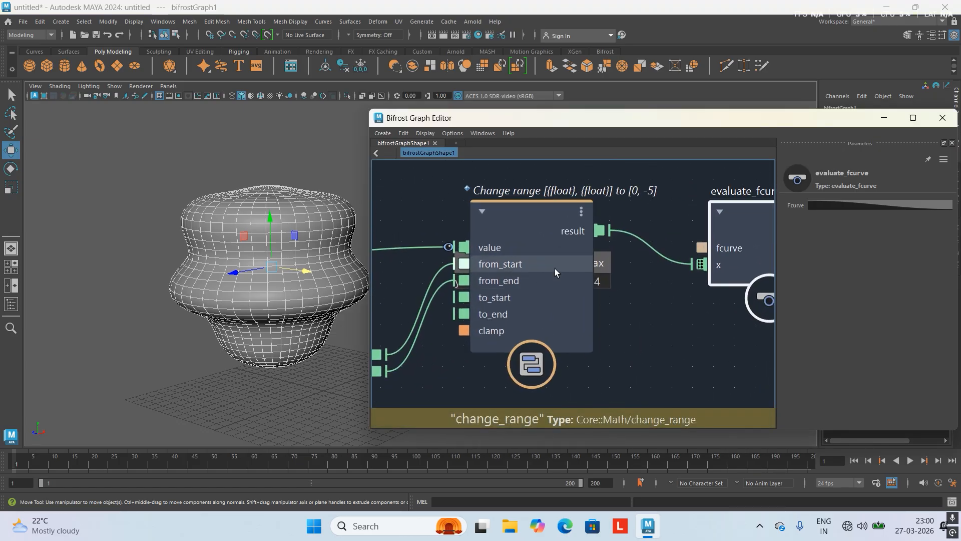
{"action": "left_click_drag", "start_coordinate": [554, 269], "coordinate": [553, 268]}
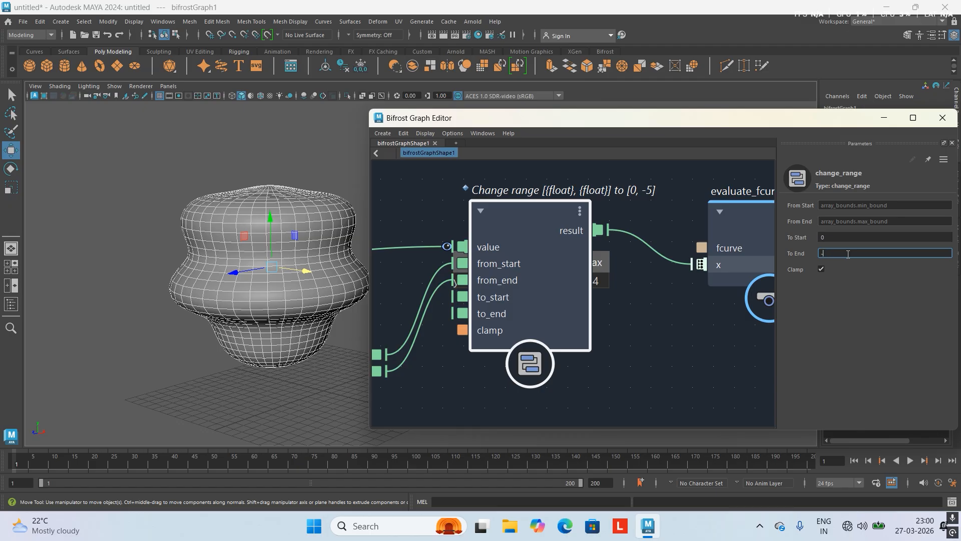
{"action": "key", "text": "Return"}
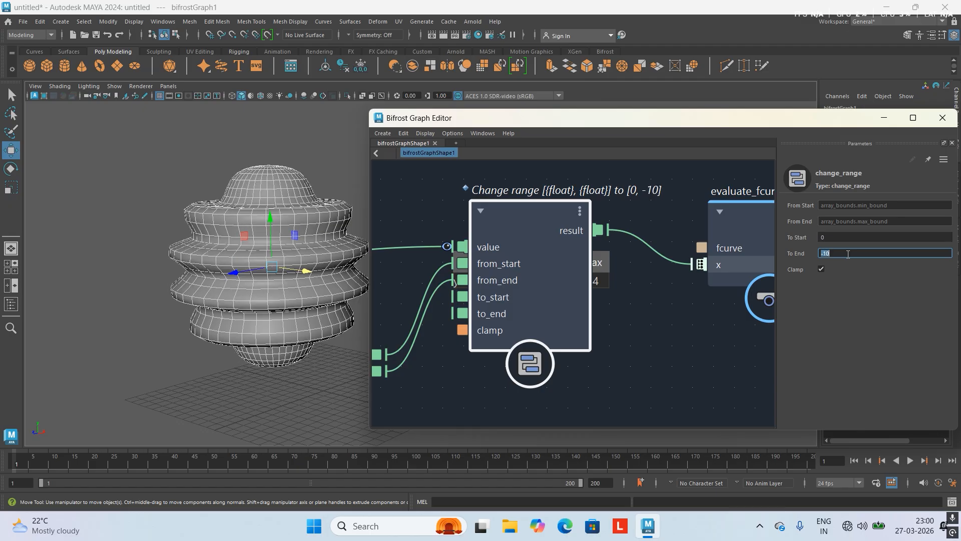
Step: Deselect the displaced mesh to view its bands without the wireframe
{"action": "scroll", "coordinate": [463, 286], "scroll_direction": "up", "scroll_amount": 1}
{"action": "scroll", "coordinate": [300, 279], "scroll_direction": "up", "scroll_amount": 2}
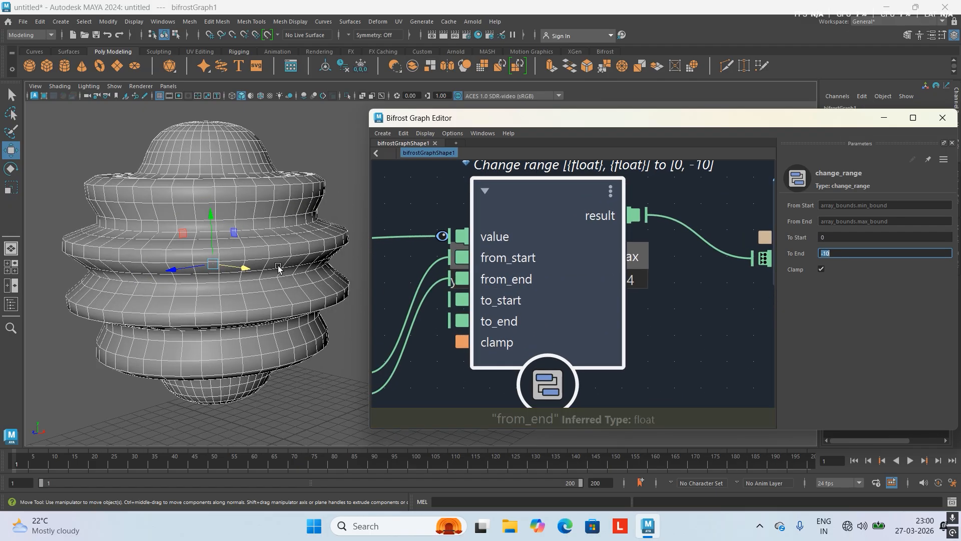
{"action": "middle_click_drag", "start_coordinate": [249, 223], "coordinate": [267, 314], "text": "alt"}
{"action": "left_click_drag", "start_coordinate": [267, 314], "coordinate": [219, 295], "text": "alt"}
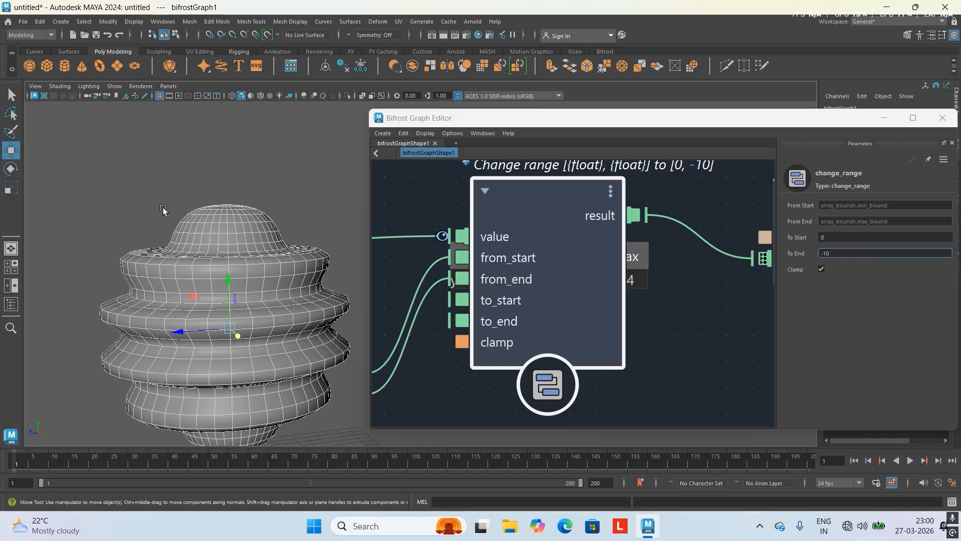
{"action": "left_click", "coordinate": [164, 210]}
Step: Examine the shaded banded mesh from several angles and distances
{"action": "scroll", "coordinate": [209, 279], "scroll_direction": "down", "scroll_amount": 2}
{"action": "scroll", "coordinate": [227, 275], "scroll_direction": "up", "scroll_amount": 5}
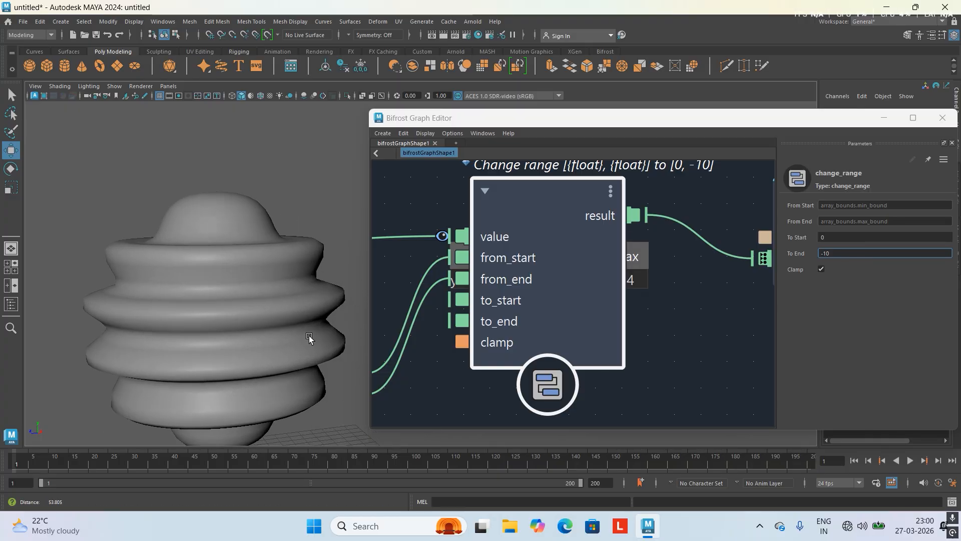
{"action": "middle_click_drag", "start_coordinate": [223, 273], "coordinate": [254, 180], "text": "alt"}
{"action": "left_click_drag", "start_coordinate": [254, 180], "coordinate": [189, 170], "text": "alt"}
{"action": "scroll", "coordinate": [200, 181], "scroll_direction": "down", "scroll_amount": 5}
{"action": "left_click_drag", "start_coordinate": [218, 199], "coordinate": [221, 205], "text": "alt"}
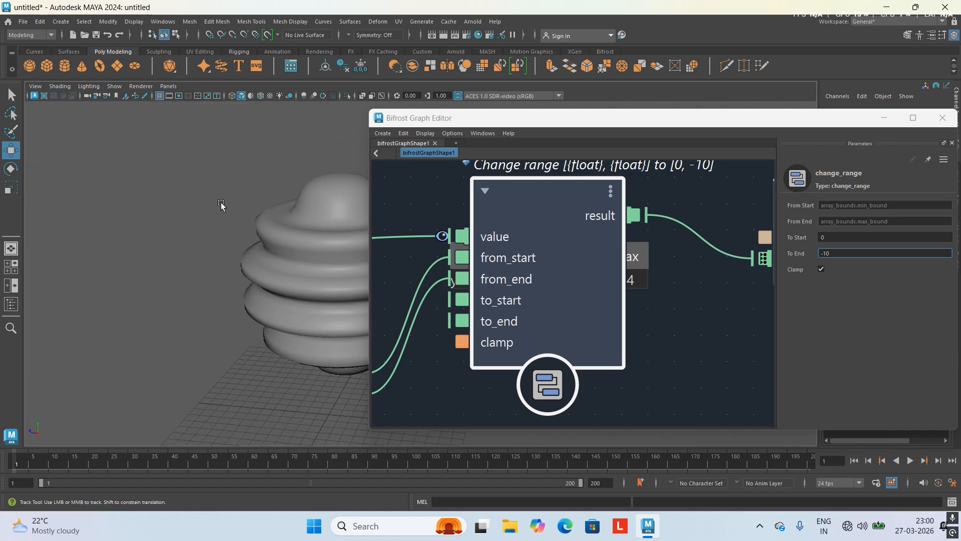
{"action": "middle_click_drag", "start_coordinate": [221, 206], "coordinate": [217, 210], "text": "alt"}
{"action": "scroll", "coordinate": [220, 225], "scroll_direction": "up", "scroll_amount": 3}
{"action": "left_click_drag", "start_coordinate": [231, 259], "coordinate": [232, 221], "text": "alt"}
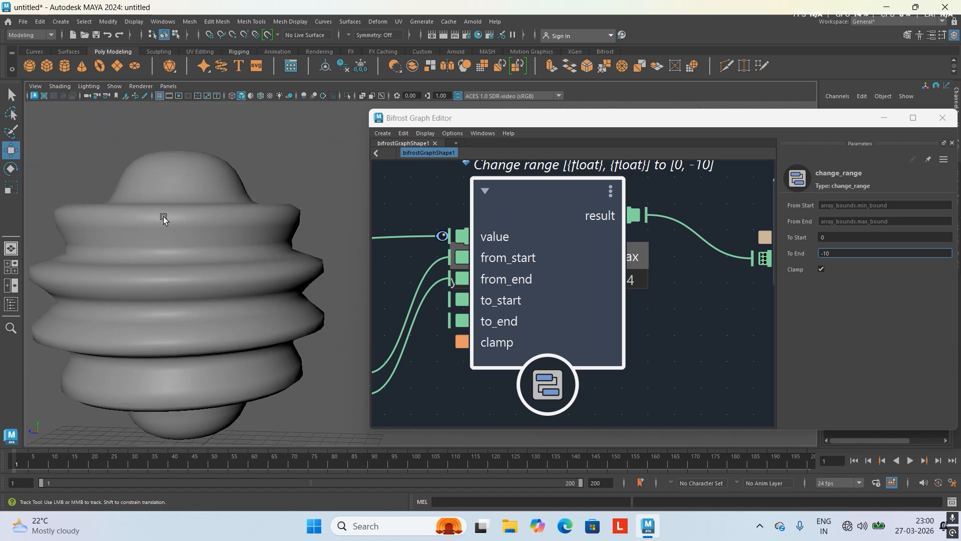
{"action": "middle_click_drag", "start_coordinate": [163, 216], "coordinate": [190, 216], "text": "alt"}
{"action": "scroll", "coordinate": [186, 245], "scroll_direction": "down", "scroll_amount": 5}
{"action": "scroll", "coordinate": [233, 254], "scroll_direction": "up", "scroll_amount": 1}
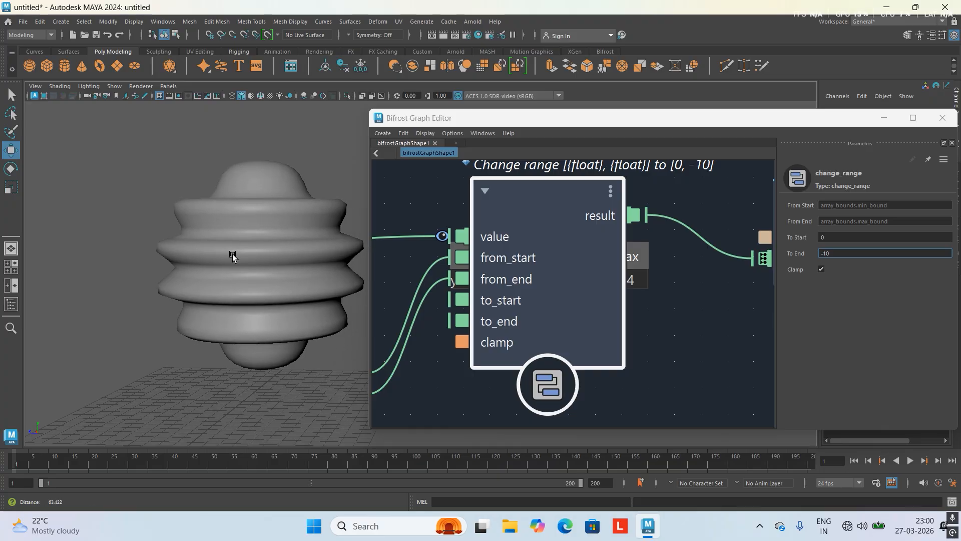
{"action": "right_click_drag", "start_coordinate": [233, 255], "coordinate": [323, 271], "text": "alt"}
{"action": "middle_click_drag", "start_coordinate": [264, 197], "coordinate": [257, 317], "text": "alt"}
{"action": "left_click_drag", "start_coordinate": [208, 315], "coordinate": [201, 190], "text": "alt"}
{"action": "mouse_move", "coordinate": [209, 187]}
{"action": "middle_mouse_down", "text": "alt"}
{"action": "mouse_move", "coordinate": [213, 210]}
{"action": "mouse_move", "coordinate": [244, 223]}
{"action": "mouse_move", "coordinate": [208, 193]}
{"action": "mouse_move", "coordinate": [209, 234]}
{"action": "mouse_move", "coordinate": [181, 249]}
{"action": "middle_mouse_up", "text": "alt"}
{"action": "scroll", "coordinate": [209, 234], "scroll_direction": "down", "scroll_amount": 4}
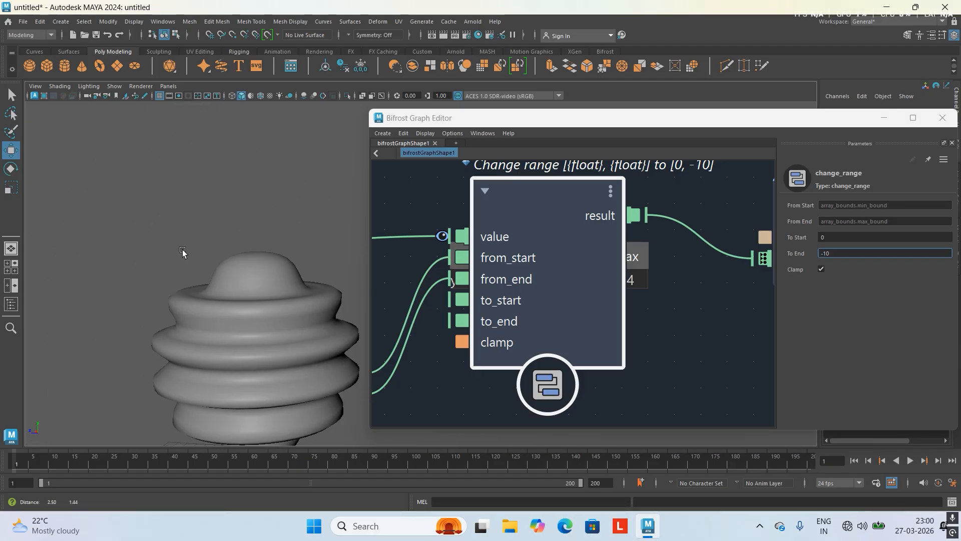
{"action": "scroll", "coordinate": [182, 249], "scroll_direction": "up", "scroll_amount": 3}
{"action": "mouse_move", "coordinate": [182, 249]}
{"action": "left_mouse_down", "text": "alt"}
{"action": "mouse_move", "coordinate": [203, 251]}
{"action": "mouse_move", "coordinate": [164, 236]}
{"action": "mouse_move", "coordinate": [169, 253]}
{"action": "left_mouse_up", "text": "alt"}
{"action": "scroll", "coordinate": [171, 251], "scroll_direction": "down", "scroll_amount": 5}
{"action": "middle_click_drag", "start_coordinate": [171, 251], "coordinate": [190, 225], "text": "alt"}
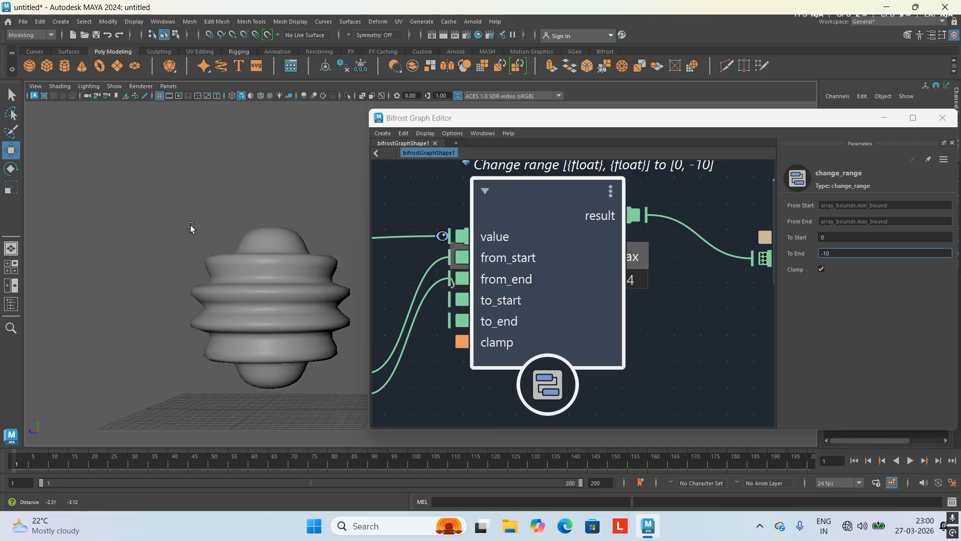
{"action": "scroll", "coordinate": [193, 226], "scroll_direction": "up", "scroll_amount": 2}
Step: Add a pass node to the graph beside the pSphereShape1 node's mesh output
{"action": "scroll", "coordinate": [473, 237], "scroll_direction": "down", "scroll_amount": 7}
{"action": "middle_click_drag", "start_coordinate": [538, 299], "coordinate": [771, 300], "text": "alt"}
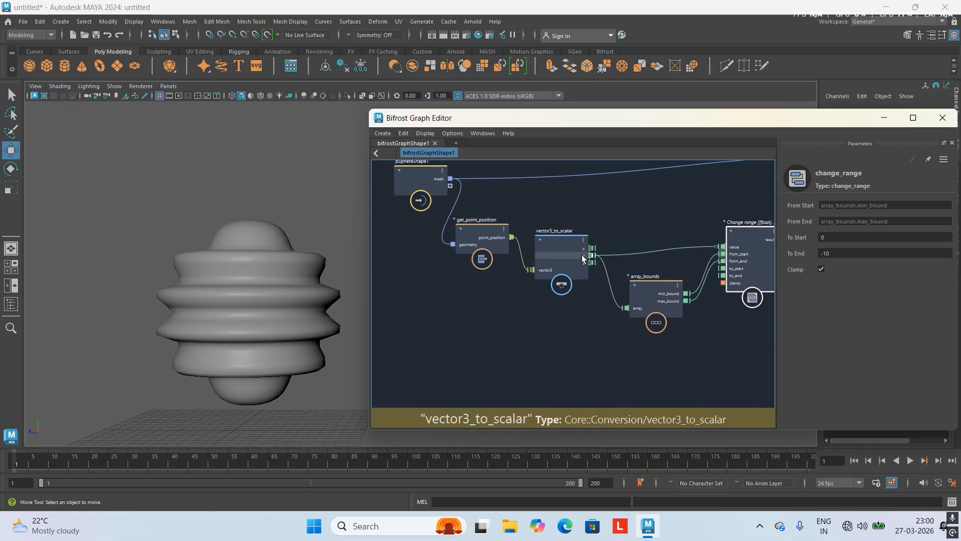
{"action": "scroll", "coordinate": [575, 250], "scroll_direction": "down", "scroll_amount": 3}
{"action": "middle_click_drag", "start_coordinate": [561, 223], "coordinate": [729, 245], "text": "alt"}
{"action": "scroll", "coordinate": [554, 231], "scroll_direction": "up", "scroll_amount": 6}
{"action": "scroll", "coordinate": [588, 242], "scroll_direction": "up", "scroll_amount": 6}
{"action": "middle_click_drag", "start_coordinate": [603, 246], "coordinate": [604, 317], "text": "alt"}
{"action": "left_click", "coordinate": [625, 228]}
{"action": "key", "text": "Tab"}
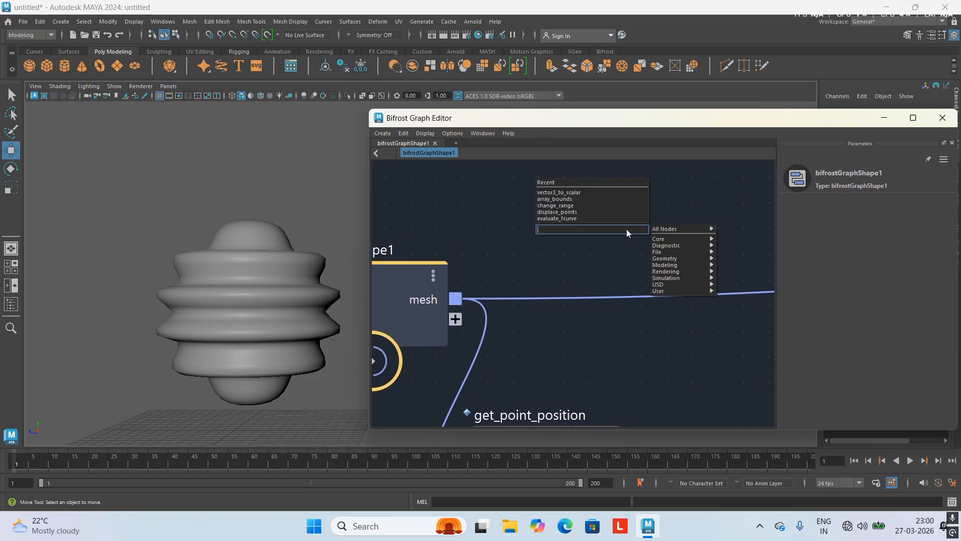
{"action": "type", "text": "pass"}
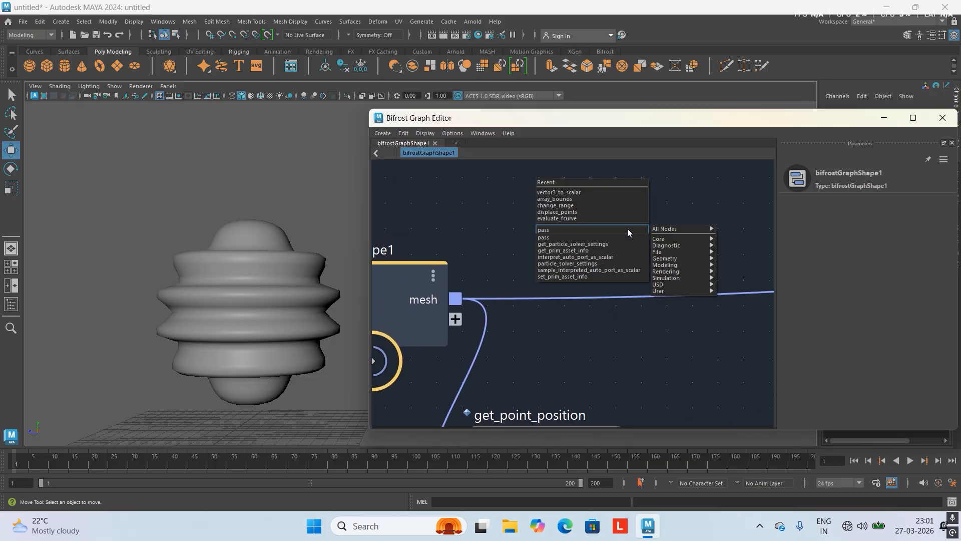
{"action": "left_click", "coordinate": [566, 237]}
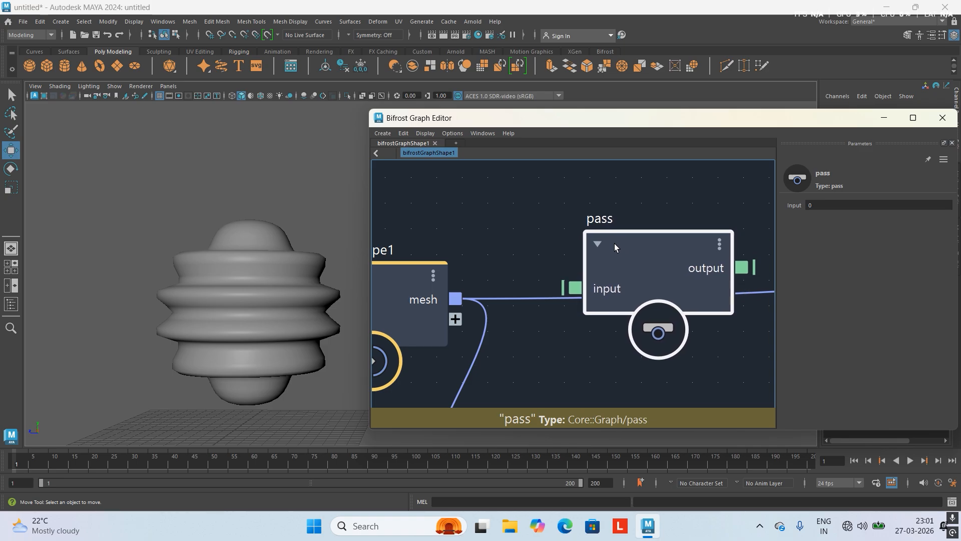
Step: Position the pass node between pSphereShape1 and displace_points, above the vector3_to_scalar node
{"action": "scroll", "coordinate": [615, 244], "scroll_direction": "down", "scroll_amount": 2}
{"action": "middle_click_drag", "start_coordinate": [614, 247], "coordinate": [551, 243], "text": "alt"}
{"action": "scroll", "coordinate": [551, 243], "scroll_direction": "up", "scroll_amount": 1}
{"action": "left_click_drag", "start_coordinate": [560, 229], "coordinate": [601, 234]}
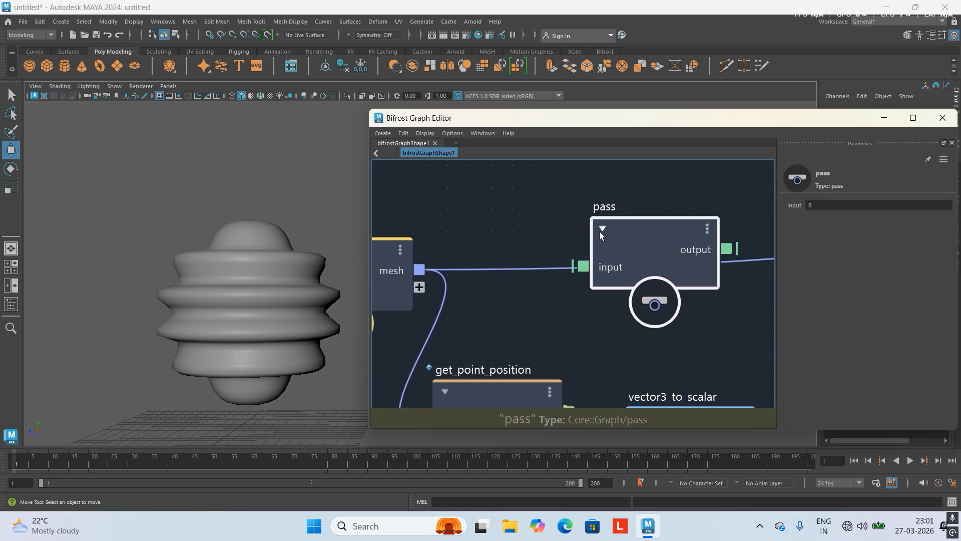
{"action": "scroll", "coordinate": [596, 232], "scroll_direction": "down", "scroll_amount": 2}
{"action": "middle_click_drag", "start_coordinate": [586, 230], "coordinate": [523, 197], "text": "alt"}
{"action": "right_click_drag", "start_coordinate": [523, 197], "coordinate": [605, 296], "text": "alt"}
{"action": "middle_click_drag", "start_coordinate": [583, 228], "coordinate": [583, 247], "text": "alt"}
{"action": "mouse_move", "coordinate": [595, 244]}
{"action": "right_mouse_down", "text": "alt"}
{"action": "mouse_move", "coordinate": [539, 222]}
{"action": "mouse_move", "coordinate": [584, 234]}
{"action": "right_mouse_up", "text": "alt"}
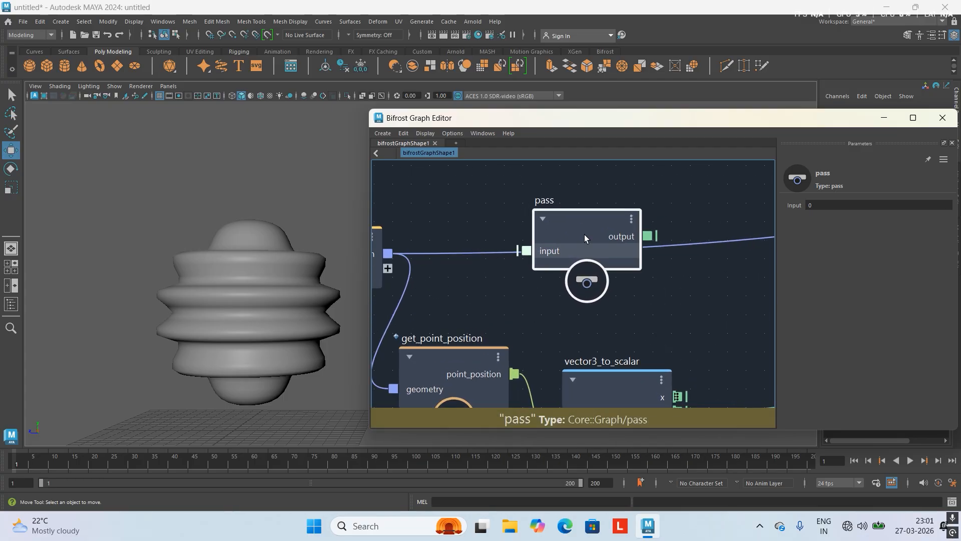
{"action": "left_click_drag", "start_coordinate": [568, 226], "coordinate": [623, 237]}
{"action": "scroll", "coordinate": [646, 277], "scroll_direction": "down", "scroll_amount": 1}
{"action": "scroll", "coordinate": [647, 280], "scroll_direction": "down", "scroll_amount": 5}
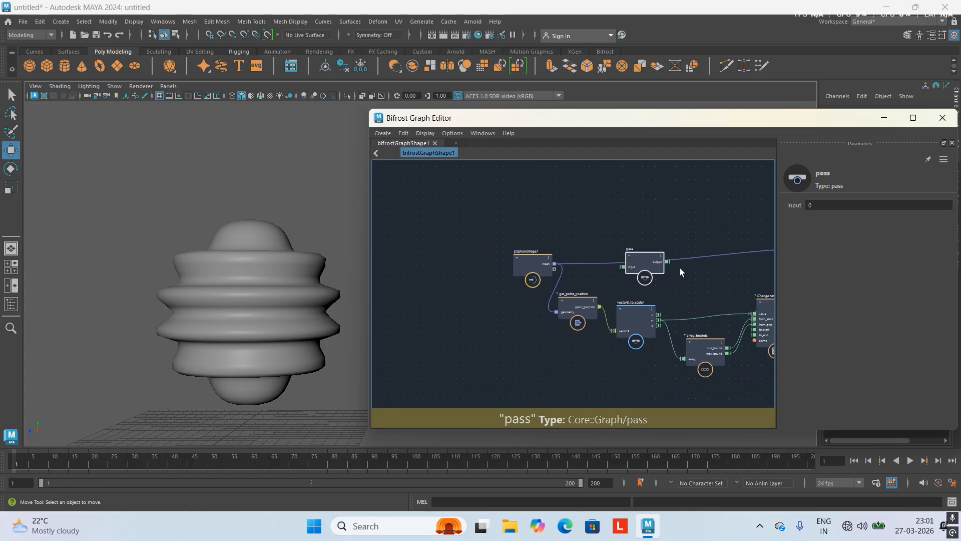
Step: Connect the mesh output of pSphereShape1 to the pass node's input
{"action": "scroll", "coordinate": [679, 269], "scroll_direction": "down", "scroll_amount": 2}
{"action": "middle_click_drag", "start_coordinate": [594, 245], "coordinate": [425, 192], "text": "alt"}
{"action": "scroll", "coordinate": [575, 279], "scroll_direction": "up", "scroll_amount": 4}
{"action": "middle_click_drag", "start_coordinate": [575, 281], "coordinate": [613, 301], "text": "alt"}
{"action": "scroll", "coordinate": [620, 256], "scroll_direction": "up", "scroll_amount": 5}
{"action": "scroll", "coordinate": [505, 319], "scroll_direction": "down", "scroll_amount": 2}
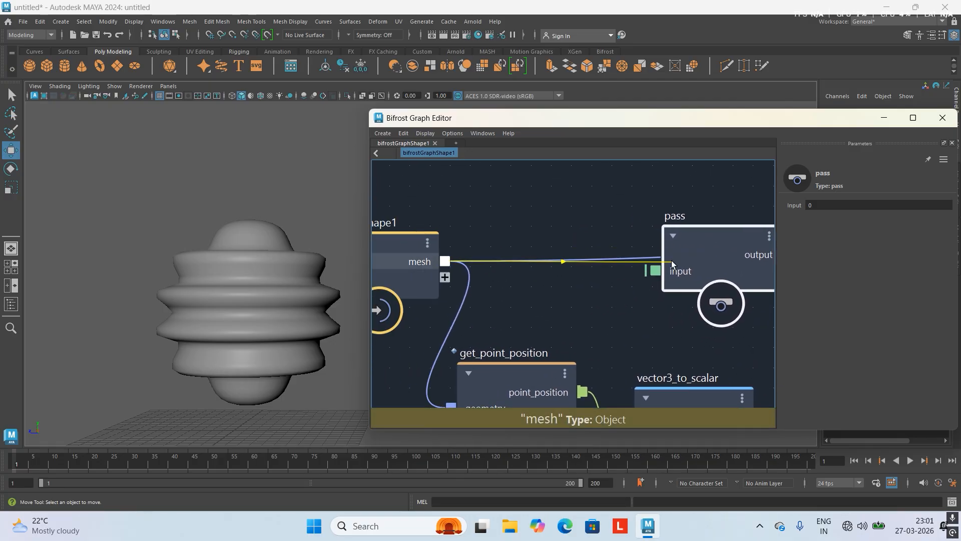
{"action": "left_click_drag", "start_coordinate": [669, 271], "coordinate": [668, 271]}
Step: Connect the pass node's output to the points input of displace_points, replacing the direct mesh connection
{"action": "scroll", "coordinate": [635, 259], "scroll_direction": "down", "scroll_amount": 2}
{"action": "middle_click_drag", "start_coordinate": [634, 257], "coordinate": [487, 251], "text": "alt"}
{"action": "scroll", "coordinate": [569, 247], "scroll_direction": "down", "scroll_amount": 3}
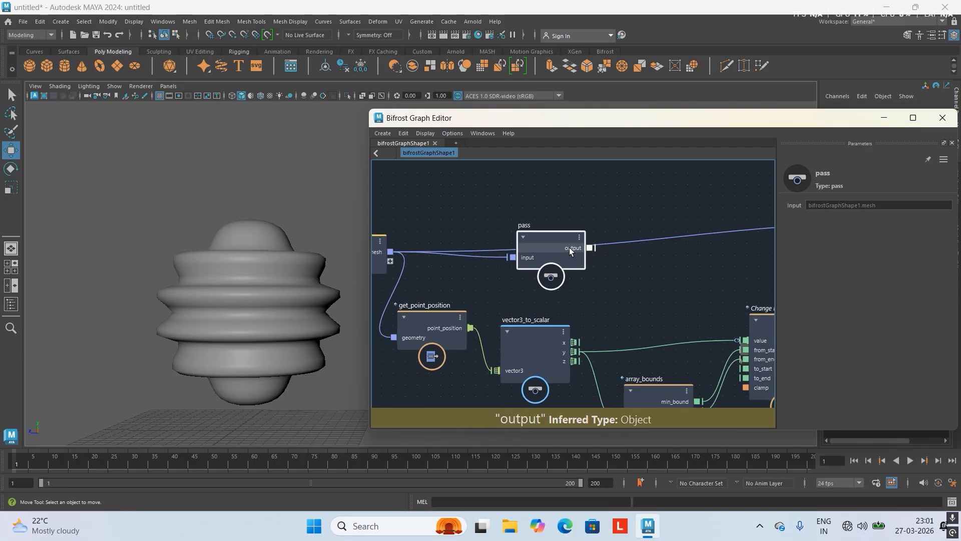
{"action": "middle_click_drag", "start_coordinate": [668, 252], "coordinate": [521, 302], "text": "alt"}
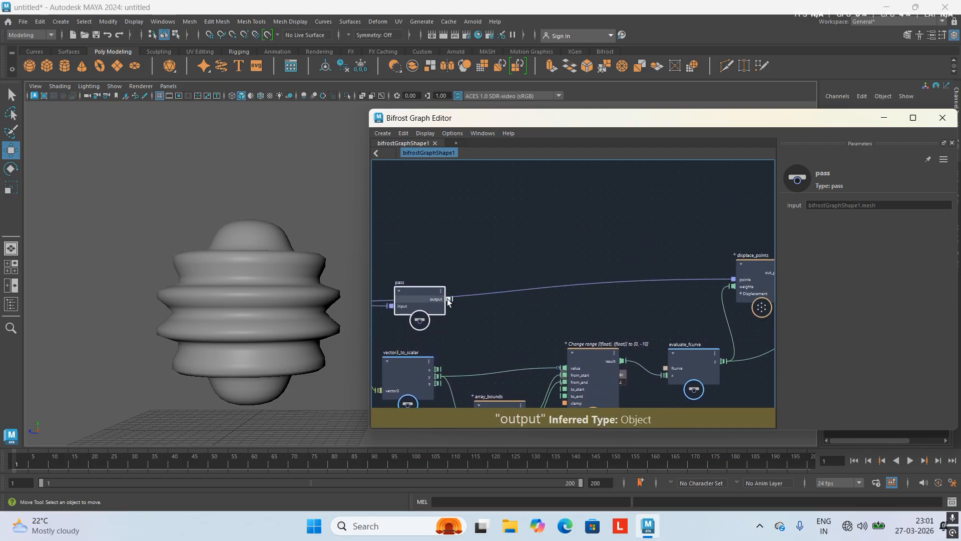
{"action": "left_click_drag", "start_coordinate": [723, 275], "coordinate": [733, 279]}
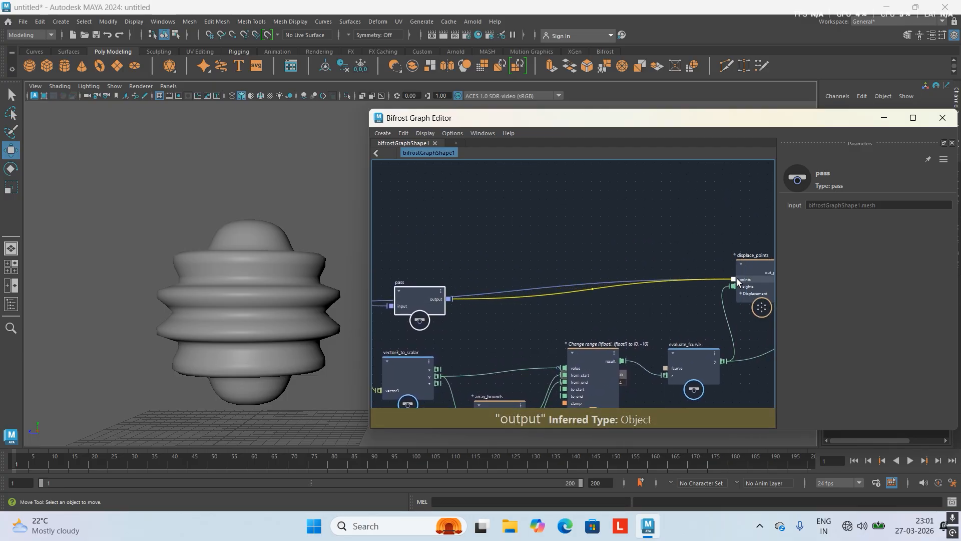
Step: Check the rerouted connections along the graph from displace_points back to pSphereShape1
{"action": "right_click_drag", "start_coordinate": [629, 264], "coordinate": [594, 270], "text": "alt"}
{"action": "middle_click_drag", "start_coordinate": [594, 271], "coordinate": [658, 256], "text": "alt"}
{"action": "right_click_drag", "start_coordinate": [659, 256], "coordinate": [735, 294], "text": "alt"}
{"action": "middle_click_drag", "start_coordinate": [620, 262], "coordinate": [451, 266], "text": "alt"}
{"action": "right_click_drag", "start_coordinate": [643, 289], "coordinate": [679, 299], "text": "alt"}
{"action": "right_click_drag", "start_coordinate": [587, 307], "coordinate": [440, 302], "text": "alt"}
{"action": "middle_click_drag", "start_coordinate": [440, 302], "coordinate": [473, 255], "text": "alt"}
{"action": "right_click_drag", "start_coordinate": [473, 256], "coordinate": [493, 256], "text": "alt"}
{"action": "middle_click_drag", "start_coordinate": [493, 255], "coordinate": [726, 288], "text": "alt"}
{"action": "middle_click_drag", "start_coordinate": [531, 255], "coordinate": [544, 311], "text": "alt"}
{"action": "right_click_drag", "start_coordinate": [543, 312], "coordinate": [565, 307], "text": "alt"}
Step: Create a polygon cone at the grid's origin and minimize the Bifrost Graph Editor
{"action": "right_click_drag", "start_coordinate": [225, 202], "coordinate": [148, 181], "text": "alt"}
{"action": "middle_click_drag", "start_coordinate": [148, 181], "coordinate": [77, 207], "text": "alt"}
{"action": "scroll", "coordinate": [89, 190], "scroll_direction": "up", "scroll_amount": 1}
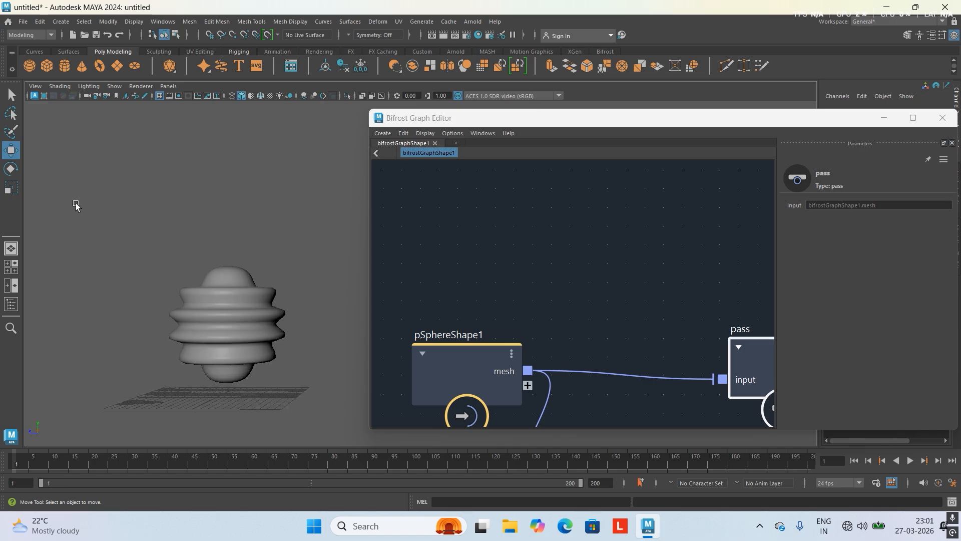
{"action": "middle_click_drag", "start_coordinate": [177, 213], "coordinate": [179, 224], "text": "alt"}
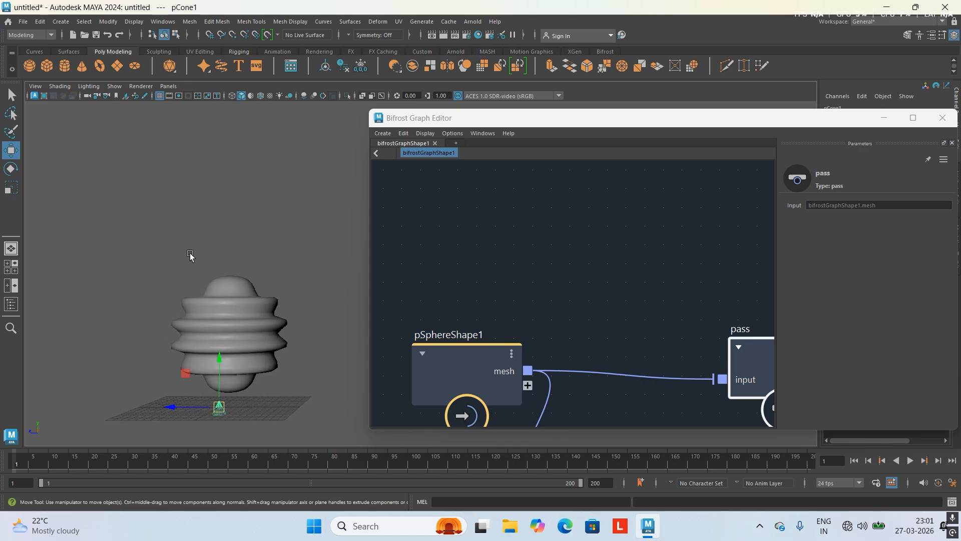
{"action": "left_click", "coordinate": [883, 118]}
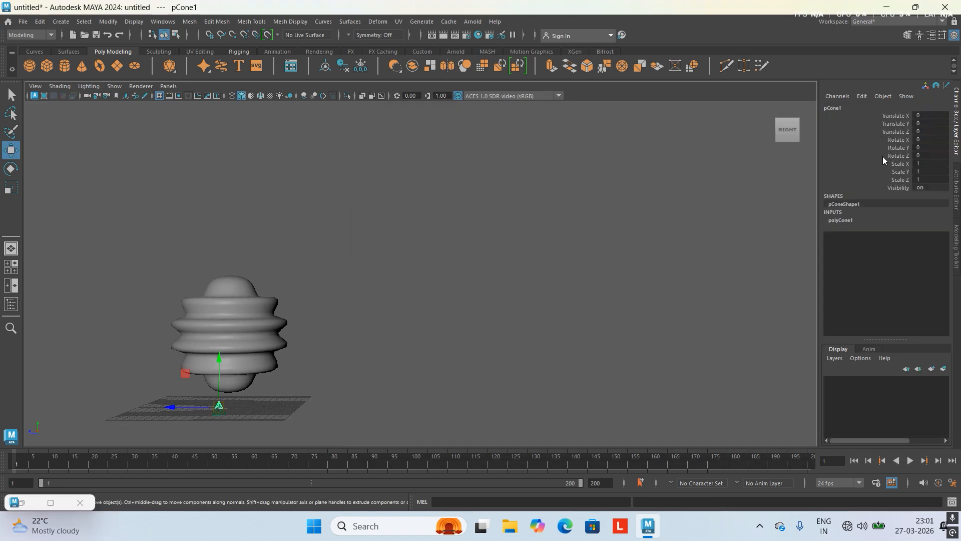
Step: Try enlarging the cone's radius interactively in its polyCone1 inputs, and undo the change
{"action": "left_click", "coordinate": [851, 221]}
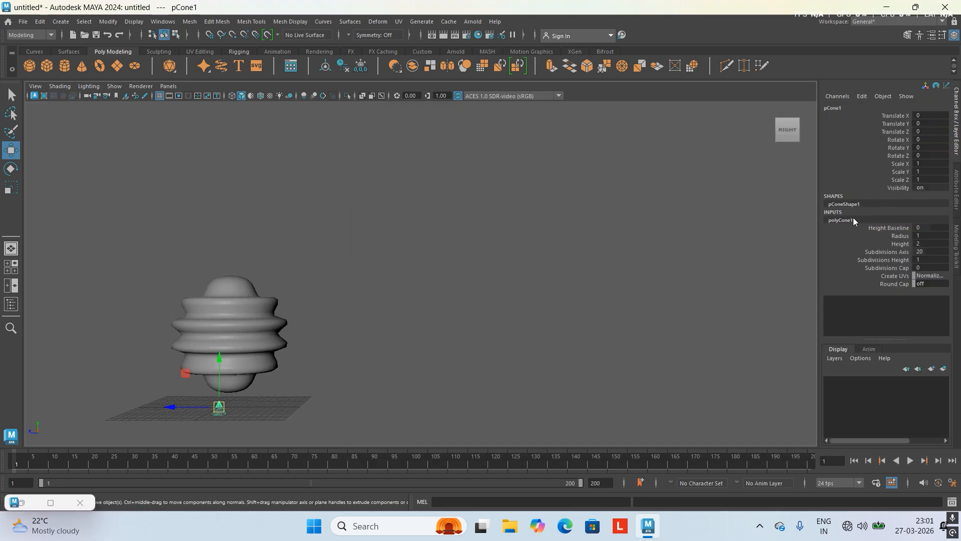
{"action": "left_click", "coordinate": [906, 236]}
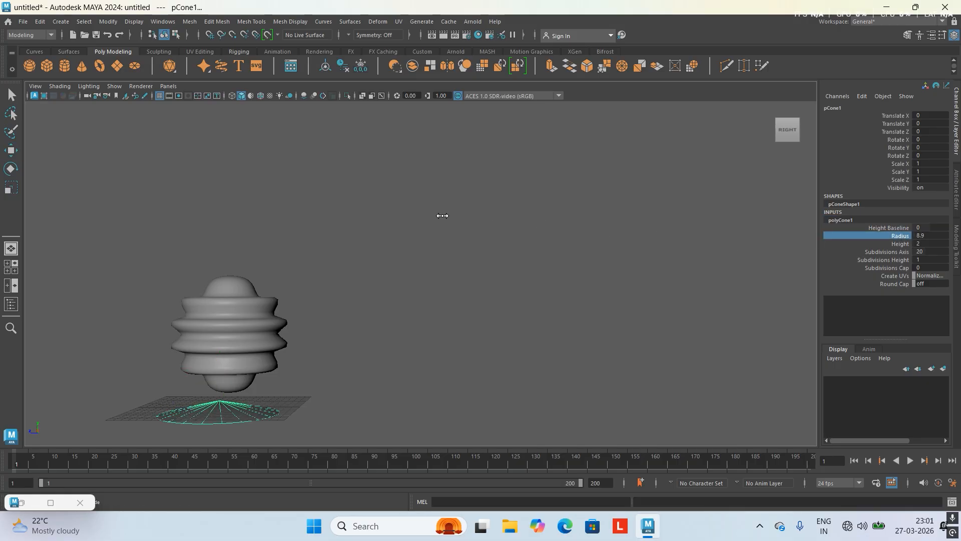
{"action": "middle_click_drag", "start_coordinate": [442, 216], "coordinate": [458, 217]}
{"action": "key", "text": "ctrl+z"}
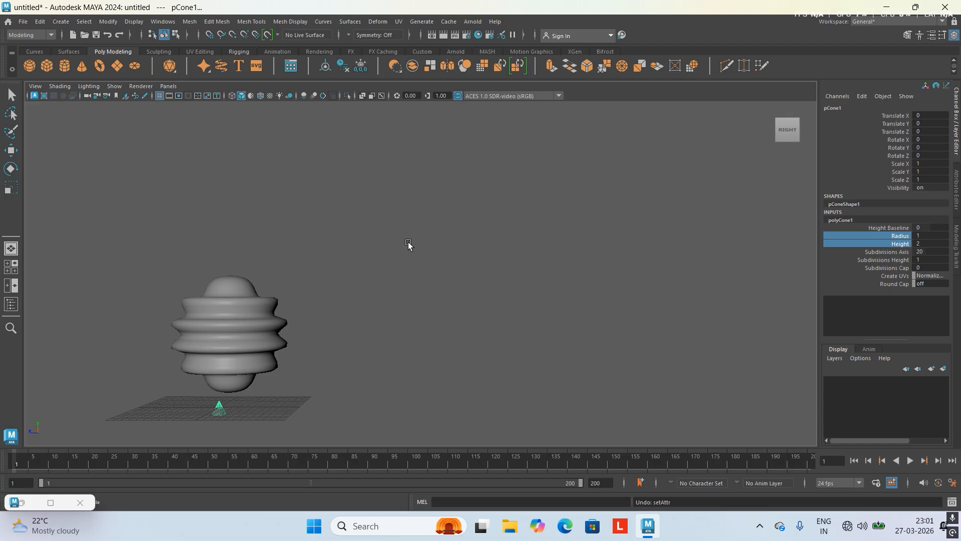
Step: Enlarge the cone to a radius of 38.1 and a height of 39.1, and raise it to Translate Y 18.166
{"action": "middle_click_drag", "start_coordinate": [431, 242], "coordinate": [583, 243]}
{"action": "scroll", "coordinate": [551, 205], "scroll_direction": "down", "scroll_amount": 5}
{"action": "left_click_drag", "start_coordinate": [469, 258], "coordinate": [491, 243], "text": "alt"}
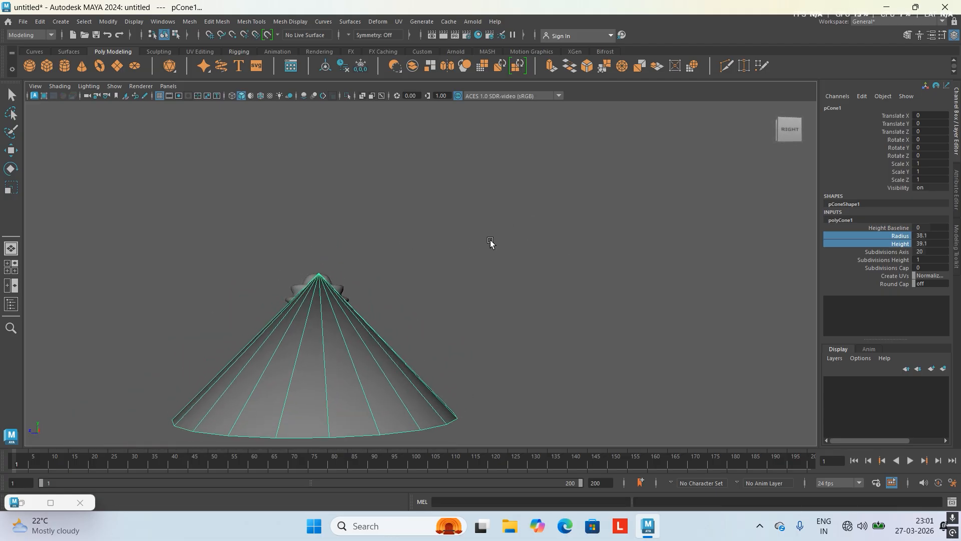
{"action": "left_click_drag", "start_coordinate": [322, 300], "coordinate": [297, 252]}
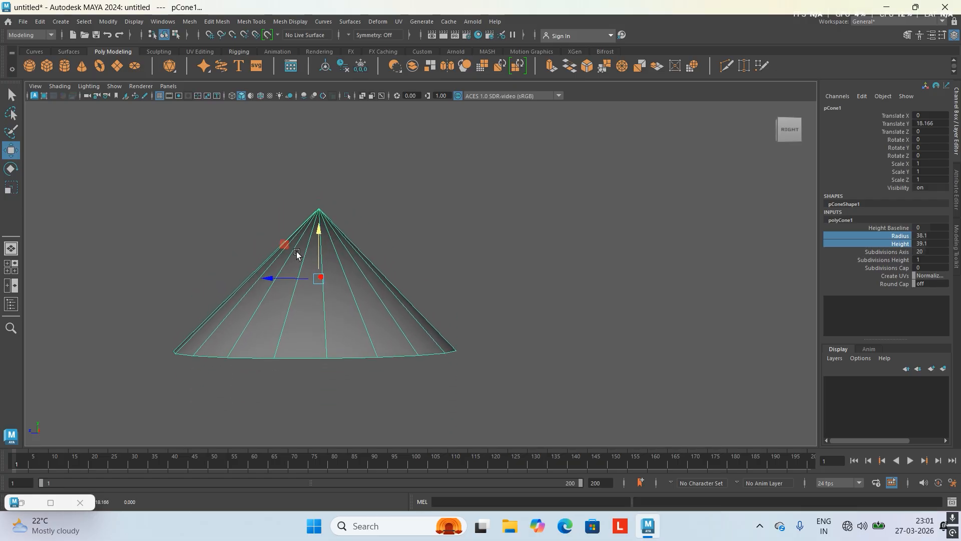
Step: Set the cone's subdivisions to 40 around the axis, 40 along the height and 10 on the cap
{"action": "left_click", "coordinate": [37, 503]}
{"action": "middle_click_drag", "start_coordinate": [173, 247], "coordinate": [43, 247], "text": "alt"}
{"action": "left_click", "coordinate": [884, 117]}
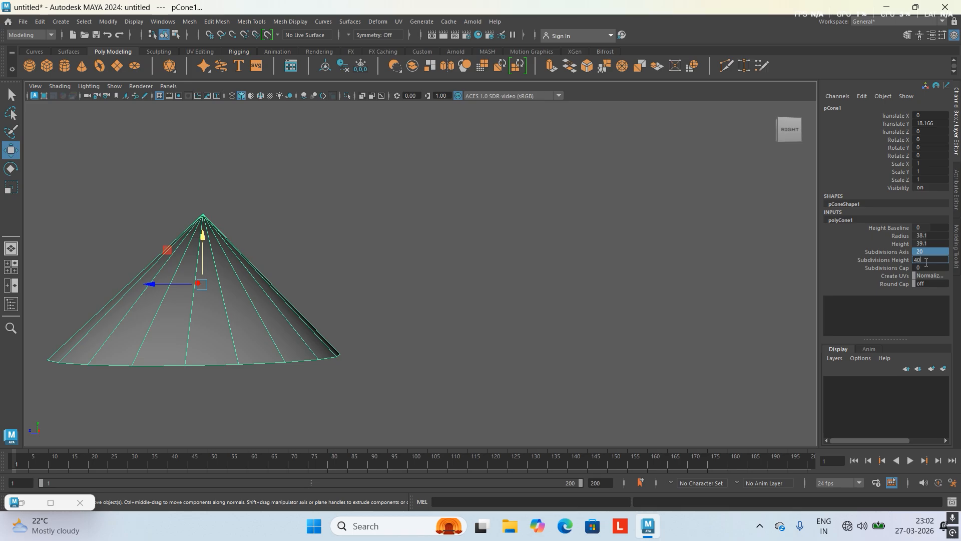
{"action": "left_click", "coordinate": [927, 262]}
{"action": "type", "text": "40"}
{"action": "key", "text": "Return"}
{"action": "left_click_drag", "start_coordinate": [591, 258], "coordinate": [349, 245], "text": "alt"}
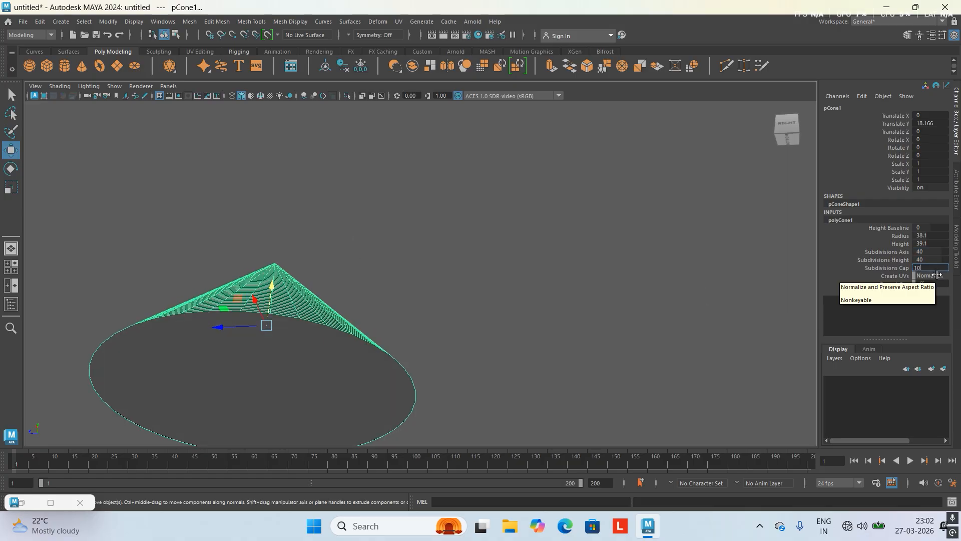
{"action": "key", "text": "Return"}
{"action": "left_click_drag", "start_coordinate": [354, 314], "coordinate": [257, 312], "text": "alt"}
{"action": "middle_click_drag", "start_coordinate": [258, 312], "coordinate": [200, 288], "text": "alt"}
{"action": "scroll", "coordinate": [150, 301], "scroll_direction": "up", "scroll_amount": 2}
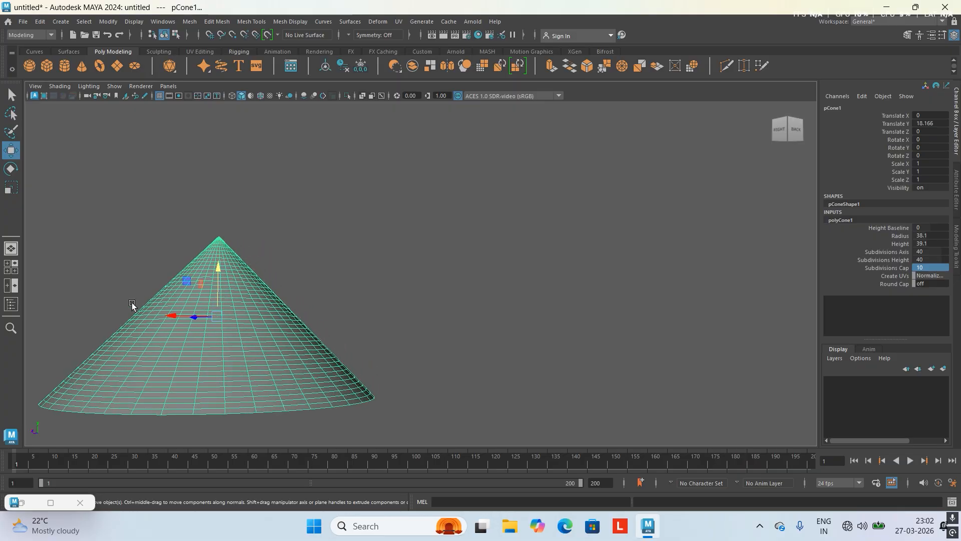
Step: Restore the Bifrost Graph Editor and move the pSphereShape1 node aside to make room in the graph
{"action": "left_click", "coordinate": [23, 501]}
{"action": "scroll", "coordinate": [555, 249], "scroll_direction": "down", "scroll_amount": 2}
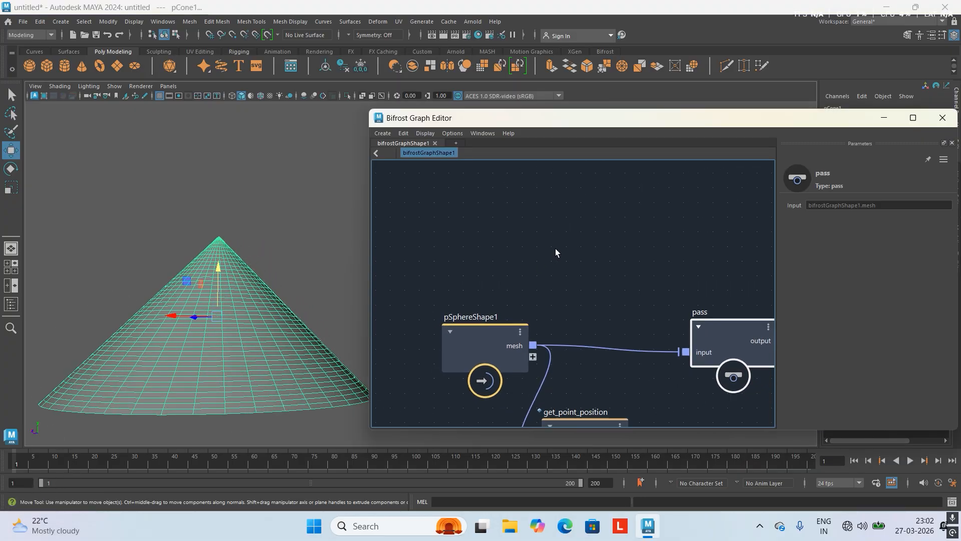
{"action": "scroll", "coordinate": [644, 216], "scroll_direction": "down", "scroll_amount": 3}
{"action": "middle_click_drag", "start_coordinate": [555, 248], "coordinate": [490, 285], "text": "alt"}
{"action": "right_click_drag", "start_coordinate": [524, 273], "coordinate": [603, 289], "text": "alt"}
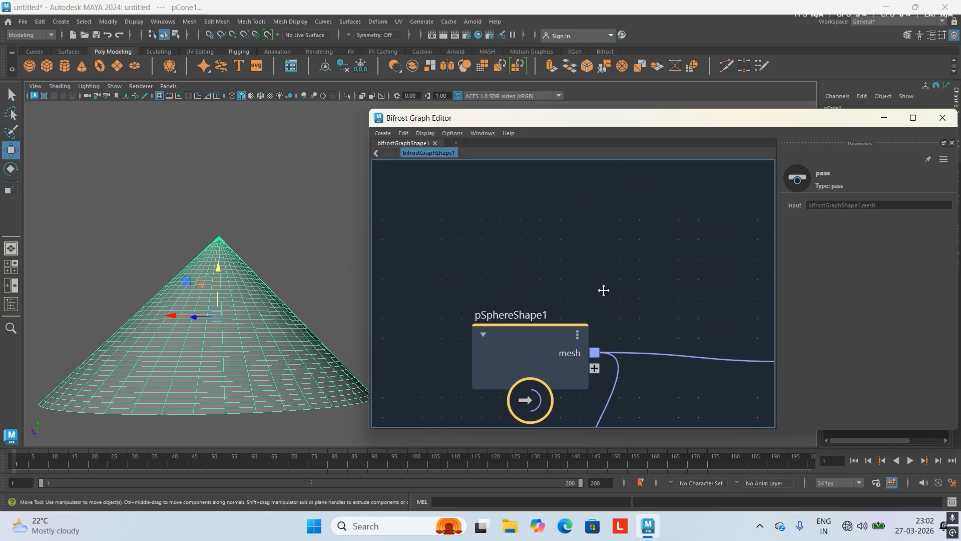
{"action": "middle_click_drag", "start_coordinate": [602, 290], "coordinate": [539, 209], "text": "alt"}
{"action": "scroll", "coordinate": [531, 225], "scroll_direction": "up", "scroll_amount": 1}
{"action": "left_click_drag", "start_coordinate": [493, 250], "coordinate": [397, 290]}
{"action": "scroll", "coordinate": [553, 254], "scroll_direction": "down", "scroll_amount": 1}
{"action": "middle_click_drag", "start_coordinate": [553, 255], "coordinate": [635, 257], "text": "alt"}
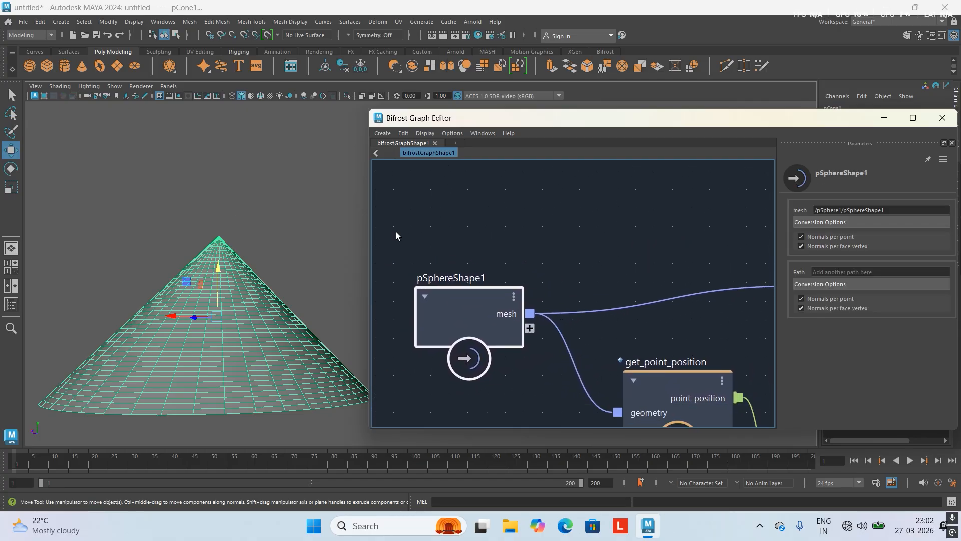
Step: Bring pCone1 into the Bifrost graph as an input node and place it above the pSphereShape1 node
{"action": "left_click", "coordinate": [11, 304]}
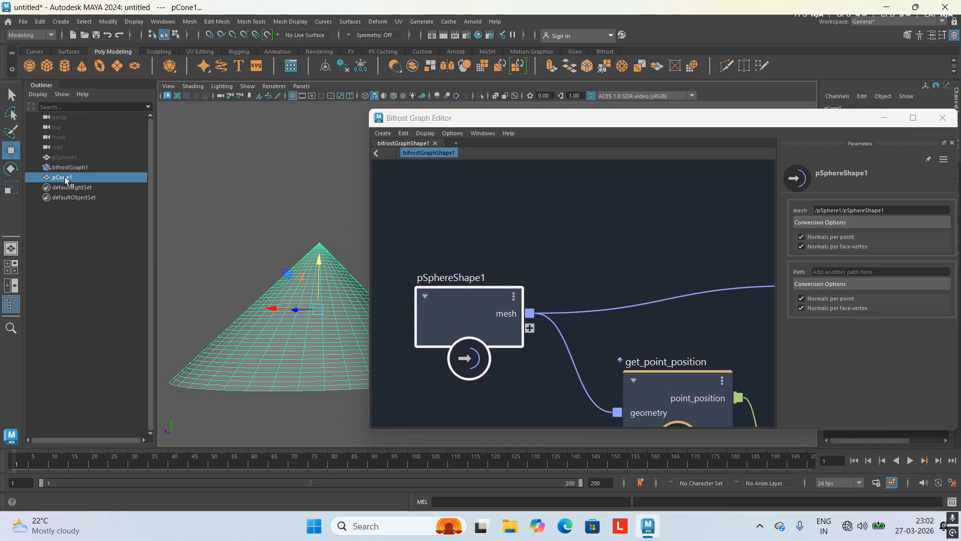
{"action": "left_click_drag", "start_coordinate": [539, 220], "coordinate": [539, 221]}
{"action": "scroll", "coordinate": [551, 240], "scroll_direction": "down", "scroll_amount": 2}
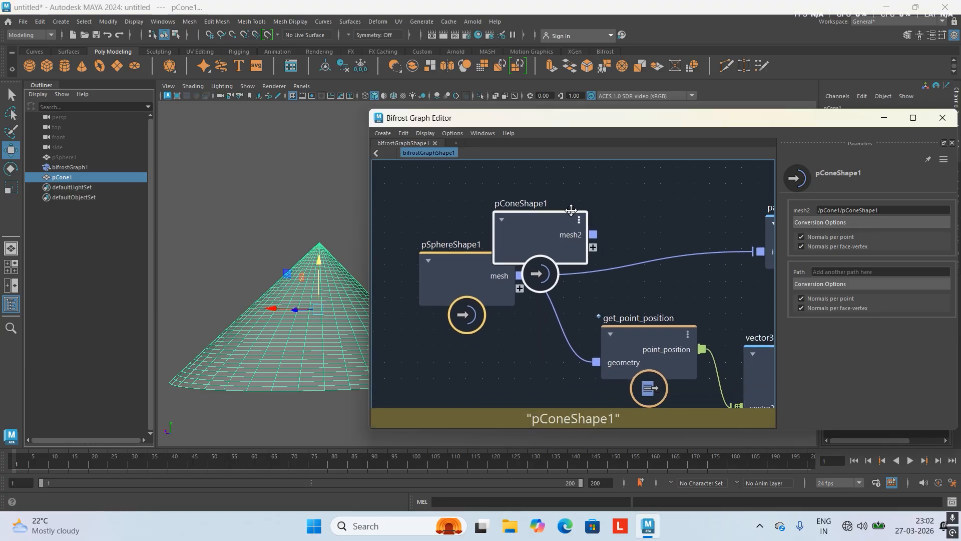
{"action": "left_click_drag", "start_coordinate": [455, 264], "coordinate": [395, 346]}
{"action": "left_click_drag", "start_coordinate": [555, 207], "coordinate": [480, 174]}
{"action": "scroll", "coordinate": [557, 258], "scroll_direction": "up", "scroll_amount": 1}
{"action": "middle_click_drag", "start_coordinate": [574, 231], "coordinate": [510, 256], "text": "alt"}
{"action": "right_click_drag", "start_coordinate": [510, 256], "coordinate": [536, 275], "text": "alt"}
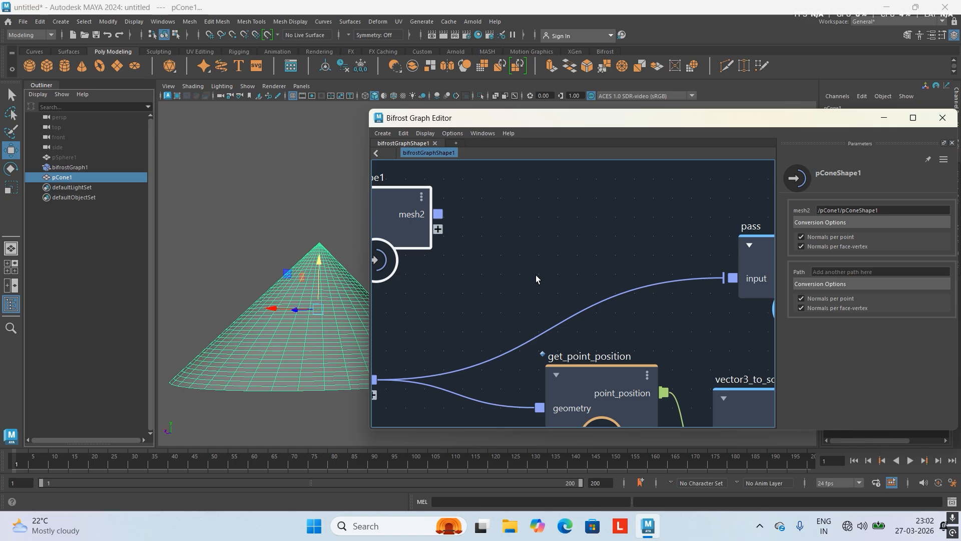
{"action": "right_click_drag", "start_coordinate": [536, 275], "coordinate": [537, 242], "text": "alt"}
{"action": "mouse_move", "coordinate": [536, 242]}
{"action": "middle_mouse_down", "text": "alt"}
{"action": "mouse_move", "coordinate": [545, 277]}
{"action": "mouse_move", "coordinate": [539, 247]}
{"action": "middle_mouse_up", "text": "alt"}
{"action": "scroll", "coordinate": [545, 278], "scroll_direction": "down", "scroll_amount": 2}
{"action": "scroll", "coordinate": [270, 223], "scroll_direction": "up", "scroll_amount": 3}
{"action": "middle_click_drag", "start_coordinate": [271, 223], "coordinate": [246, 179], "text": "alt"}
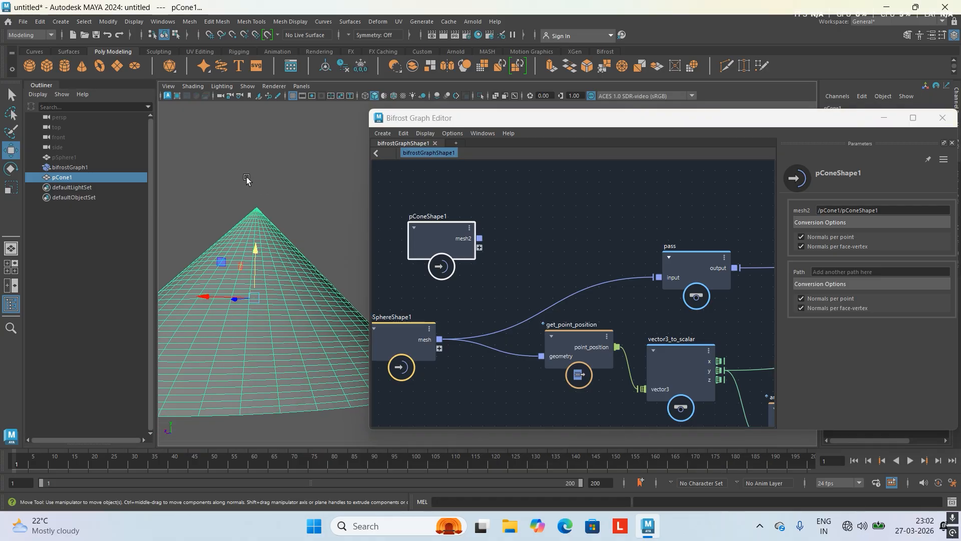
{"action": "left_click", "coordinate": [12, 303]}
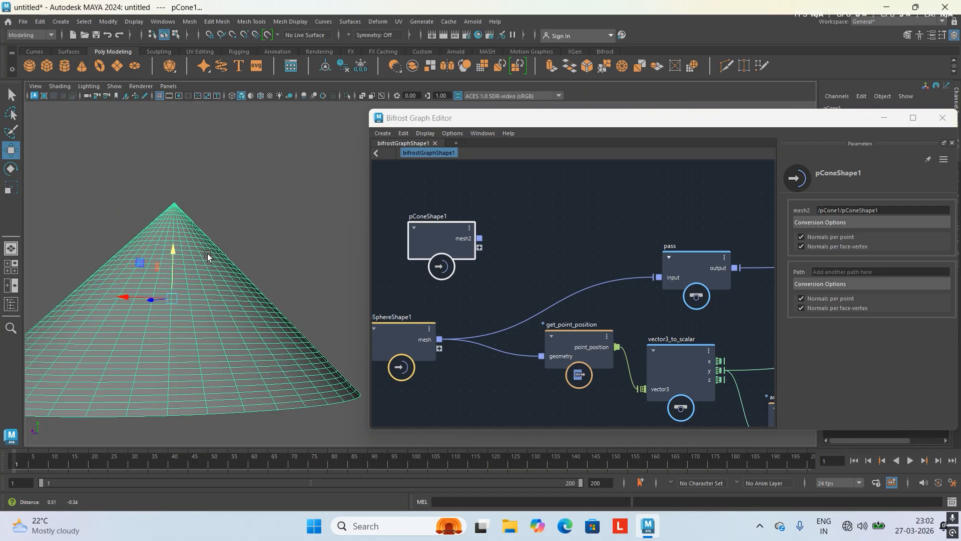
Step: Connect pConeShape1's mesh2 output to the pass input and to get_point_position's geometry, replacing both sphere mesh connections
{"action": "left_click_drag", "start_coordinate": [456, 256], "coordinate": [561, 271]}
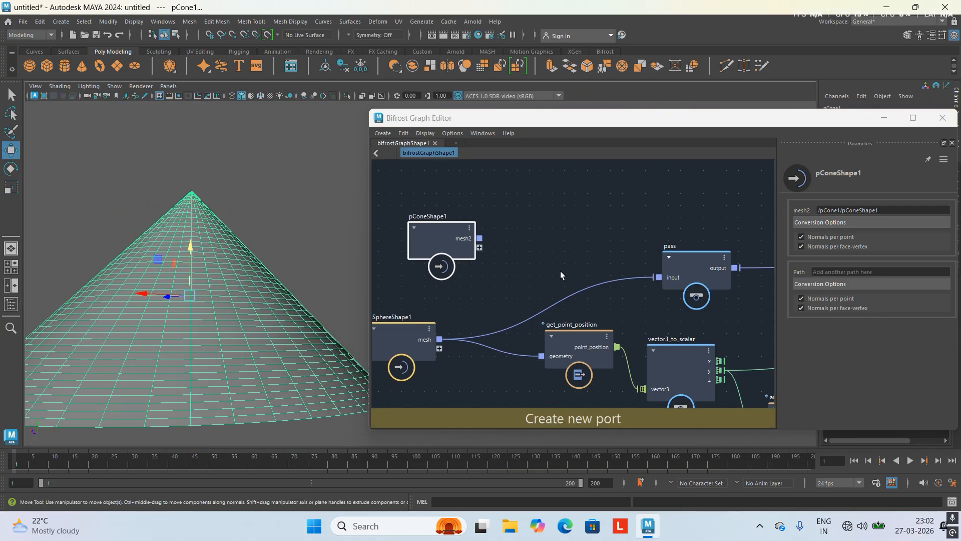
{"action": "left_click_drag", "start_coordinate": [478, 239], "coordinate": [659, 277]}
{"action": "left_click_drag", "start_coordinate": [288, 271], "coordinate": [350, 299], "text": "alt"}
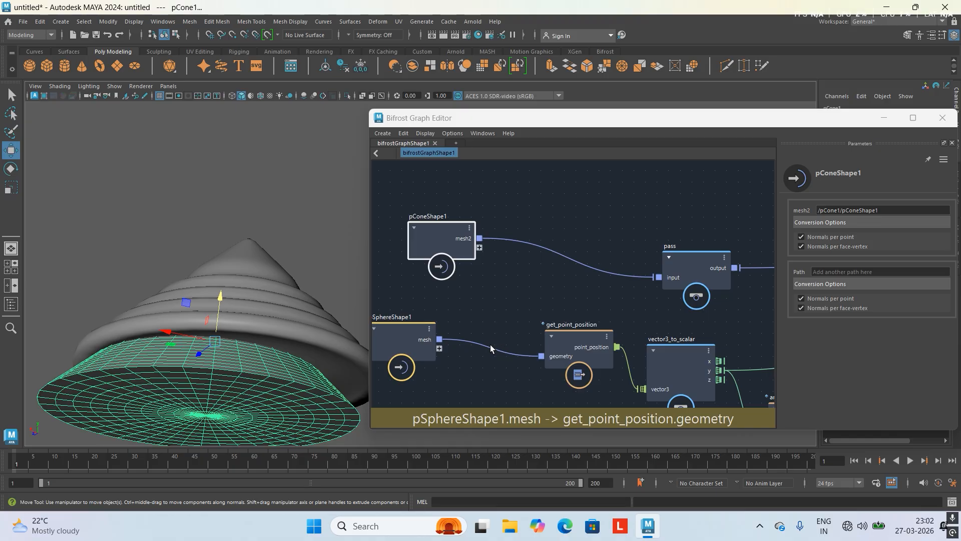
{"action": "left_click_drag", "start_coordinate": [491, 344], "coordinate": [437, 382]}
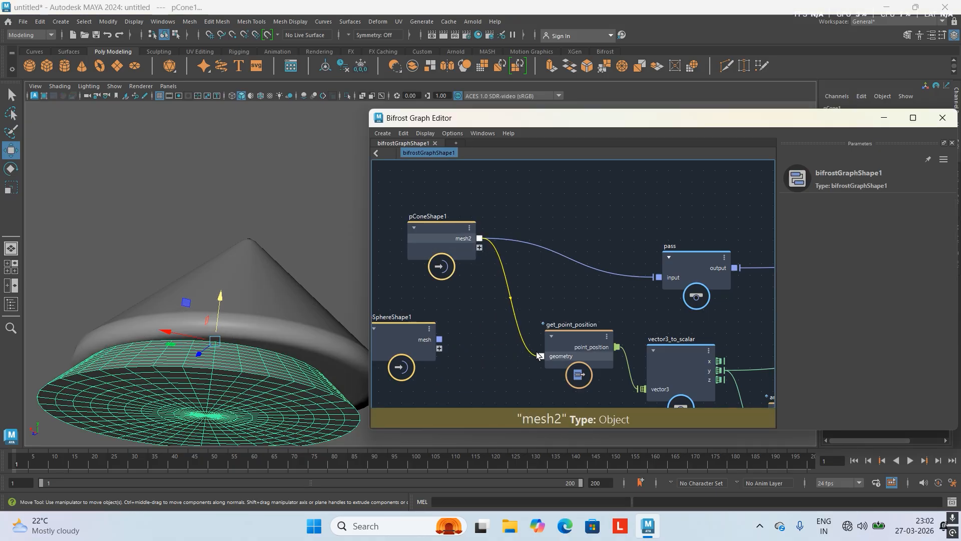
{"action": "left_click_drag", "start_coordinate": [536, 351], "coordinate": [541, 356]}
{"action": "left_click_drag", "start_coordinate": [317, 305], "coordinate": [36, 207], "text": "alt"}
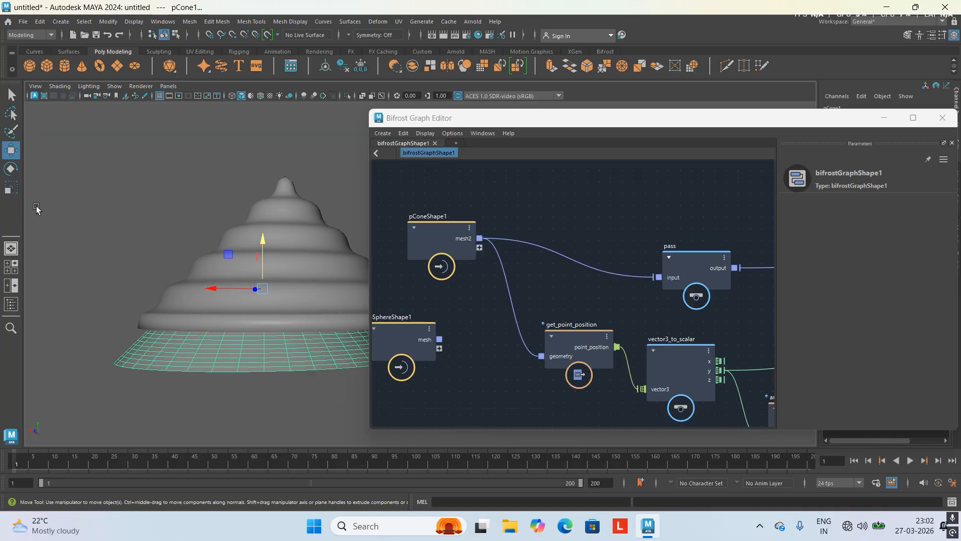
Step: Hide the original pCone1 so that only the Bifrost result shows in the viewport
{"action": "left_click", "coordinate": [13, 303]}
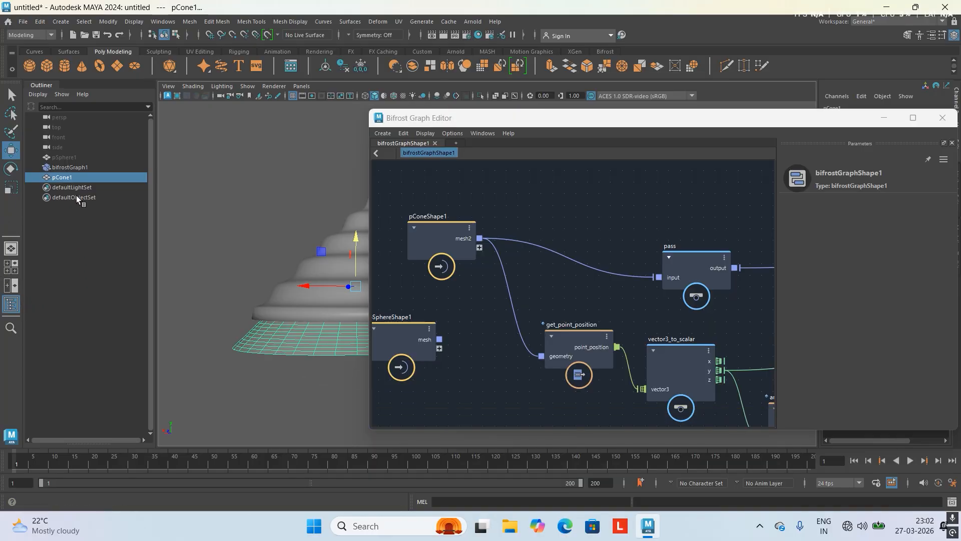
{"action": "key", "text": "h"}
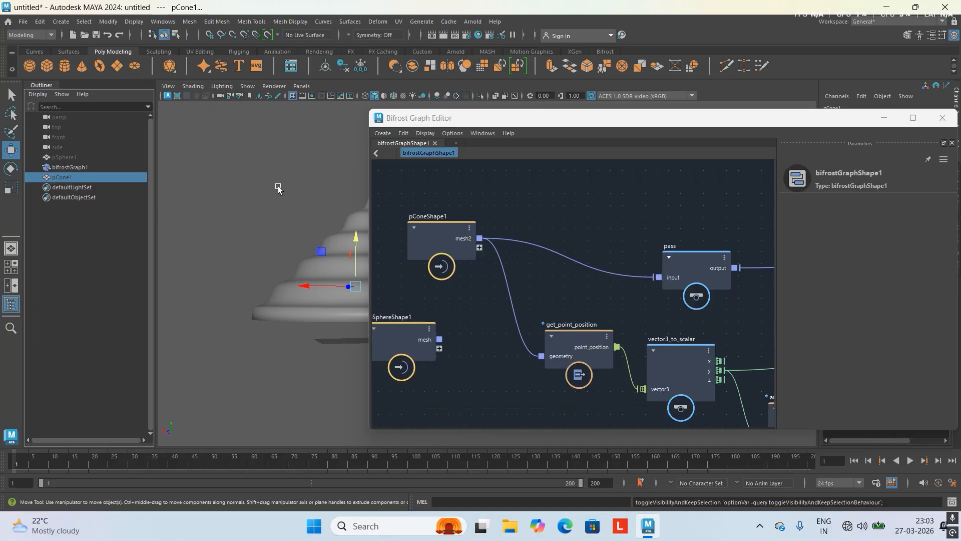
{"action": "middle_click_drag", "start_coordinate": [275, 189], "coordinate": [66, 206], "text": "alt"}
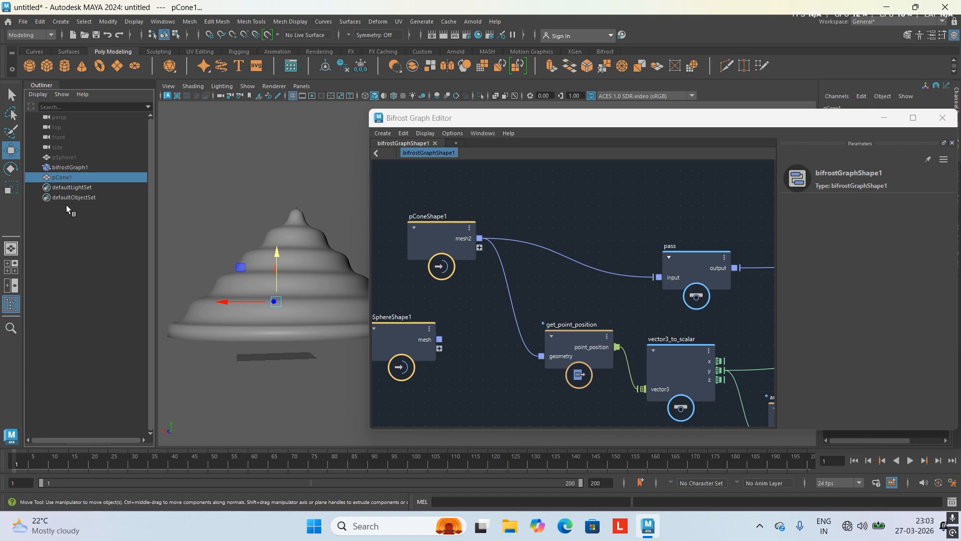
{"action": "left_click", "coordinate": [13, 299]}
Step: Examine the displaced bands on the cone from several angles and distances
{"action": "left_click_drag", "start_coordinate": [175, 189], "coordinate": [207, 183], "text": "alt"}
{"action": "scroll", "coordinate": [223, 230], "scroll_direction": "up", "scroll_amount": 1}
{"action": "middle_click_drag", "start_coordinate": [148, 218], "coordinate": [225, 250], "text": "alt"}
{"action": "left_click_drag", "start_coordinate": [174, 208], "coordinate": [204, 272], "text": "alt"}
{"action": "scroll", "coordinate": [191, 222], "scroll_direction": "up", "scroll_amount": 4}
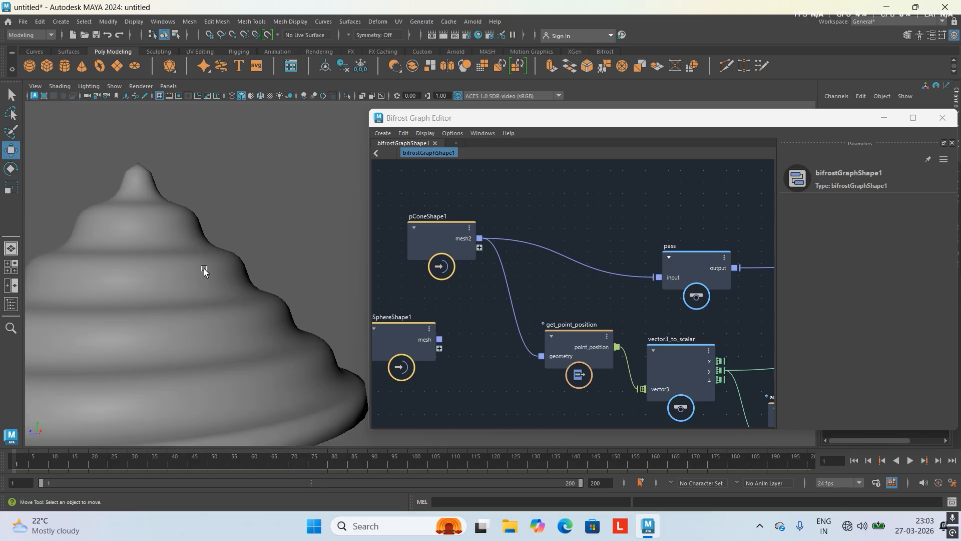
{"action": "middle_click_drag", "start_coordinate": [95, 205], "coordinate": [176, 210], "text": "alt"}
{"action": "scroll", "coordinate": [198, 277], "scroll_direction": "down", "scroll_amount": 3}
{"action": "left_click_drag", "start_coordinate": [176, 210], "coordinate": [195, 195], "text": "alt"}
{"action": "scroll", "coordinate": [195, 194], "scroll_direction": "up", "scroll_amount": 2}
{"action": "scroll", "coordinate": [195, 194], "scroll_direction": "up", "scroll_amount": 2}
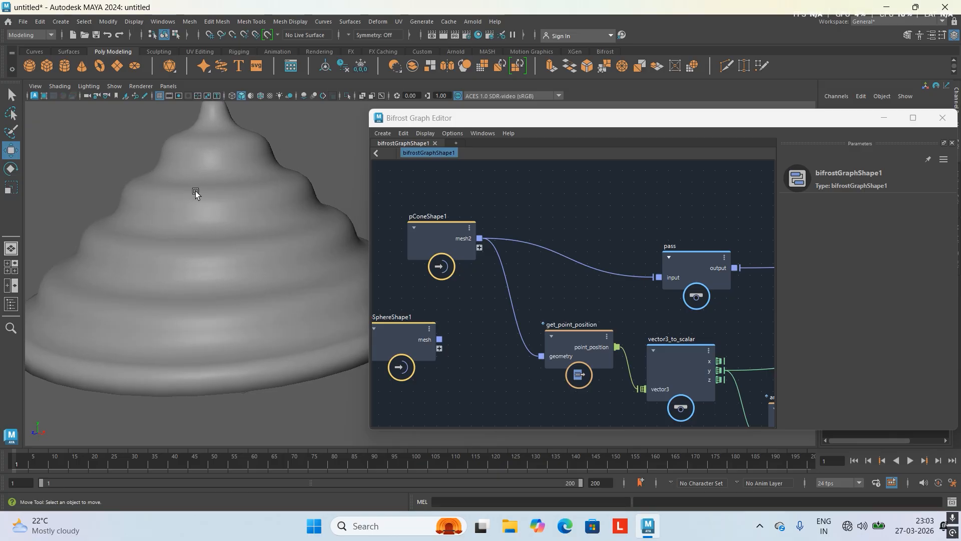
{"action": "middle_click_drag", "start_coordinate": [195, 194], "coordinate": [200, 242], "text": "alt"}
{"action": "left_click_drag", "start_coordinate": [200, 242], "coordinate": [176, 208], "text": "alt"}
{"action": "middle_click_drag", "start_coordinate": [216, 189], "coordinate": [222, 243], "text": "alt"}
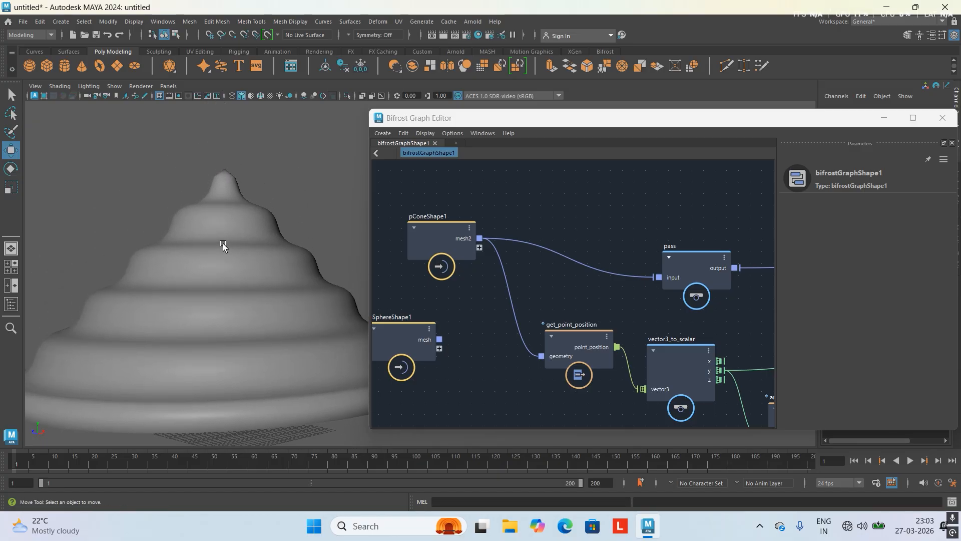
{"action": "left_click", "coordinate": [222, 243]}
{"action": "left_click_drag", "start_coordinate": [263, 186], "coordinate": [162, 229], "text": "alt"}
{"action": "left_click", "coordinate": [247, 200]}
{"action": "left_click_drag", "start_coordinate": [247, 199], "coordinate": [256, 311], "text": "alt"}
{"action": "mouse_move", "coordinate": [245, 235]}
{"action": "left_mouse_down", "text": "alt"}
{"action": "mouse_move", "coordinate": [246, 249]}
{"action": "mouse_move", "coordinate": [253, 229]}
{"action": "left_mouse_up", "text": "alt"}
{"action": "scroll", "coordinate": [626, 293], "scroll_direction": "down", "scroll_amount": 2}
Step: Adjust the To End value of the change_range node interactively to -56.73
{"action": "middle_click_drag", "start_coordinate": [734, 308], "coordinate": [480, 255], "text": "alt"}
{"action": "scroll", "coordinate": [574, 283], "scroll_direction": "up", "scroll_amount": 4}
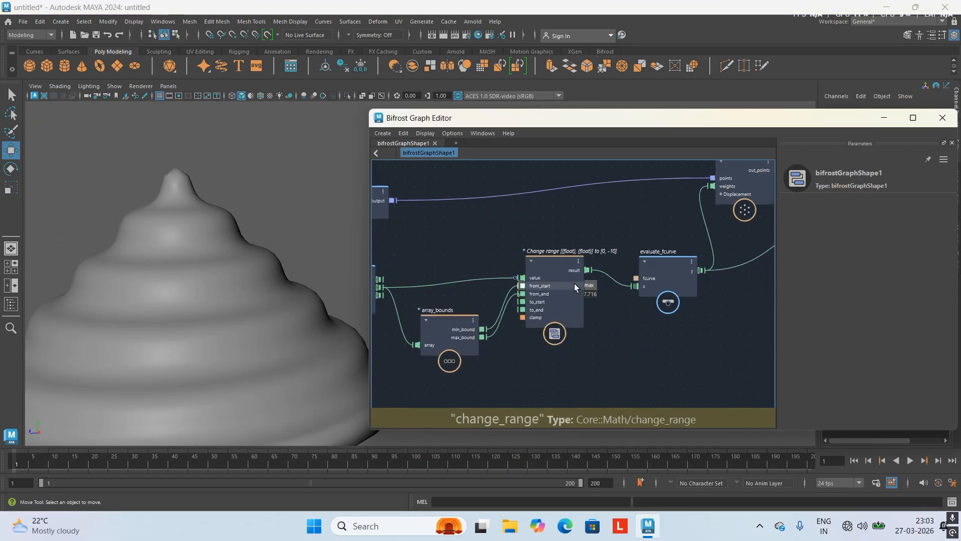
{"action": "left_click", "coordinate": [564, 269]}
{"action": "left_click_drag", "start_coordinate": [793, 253], "coordinate": [877, 254]}
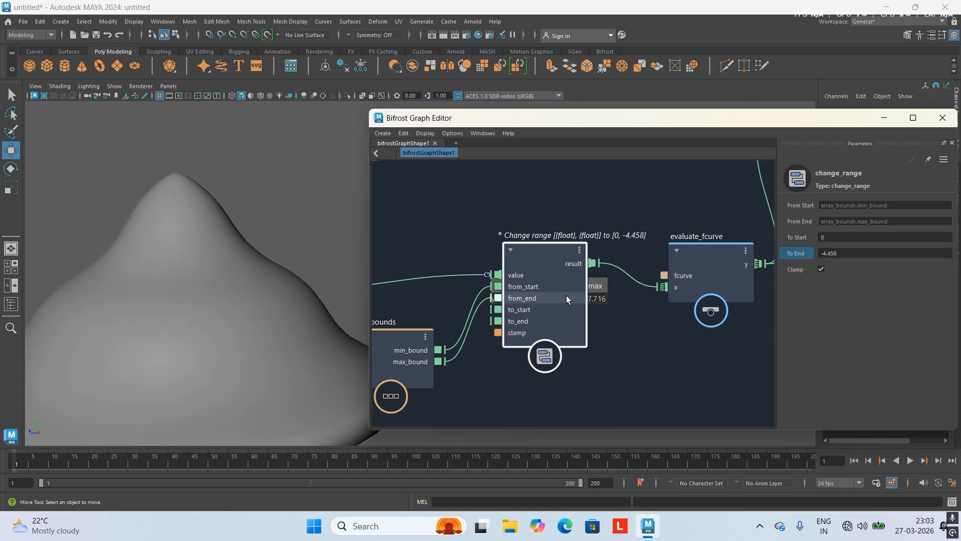
{"action": "scroll", "coordinate": [412, 290], "scroll_direction": "down", "scroll_amount": 2}
{"action": "left_click_drag", "start_coordinate": [186, 299], "coordinate": [182, 319], "text": "alt"}
{"action": "scroll", "coordinate": [207, 284], "scroll_direction": "down", "scroll_amount": 3}
{"action": "right_click_drag", "start_coordinate": [182, 319], "coordinate": [237, 345], "text": "alt"}
{"action": "left_click_drag", "start_coordinate": [807, 261], "coordinate": [541, 289]}
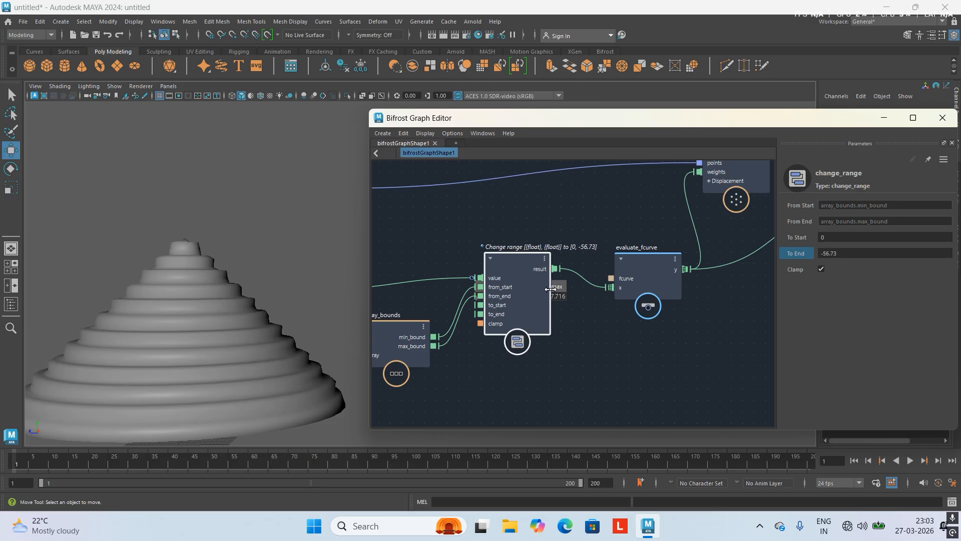
Step: Inspect the tip, sides and underside of the cone with its denser banding
{"action": "left_click_drag", "start_coordinate": [262, 313], "coordinate": [242, 331], "text": "alt"}
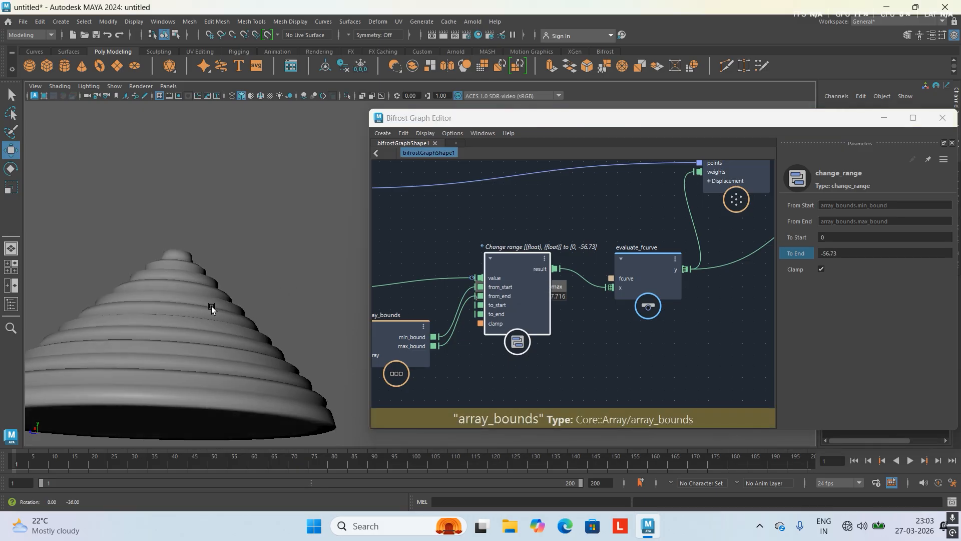
{"action": "right_click_drag", "start_coordinate": [212, 297], "coordinate": [206, 324], "text": "alt"}
{"action": "left_click_drag", "start_coordinate": [240, 365], "coordinate": [156, 260], "text": "alt"}
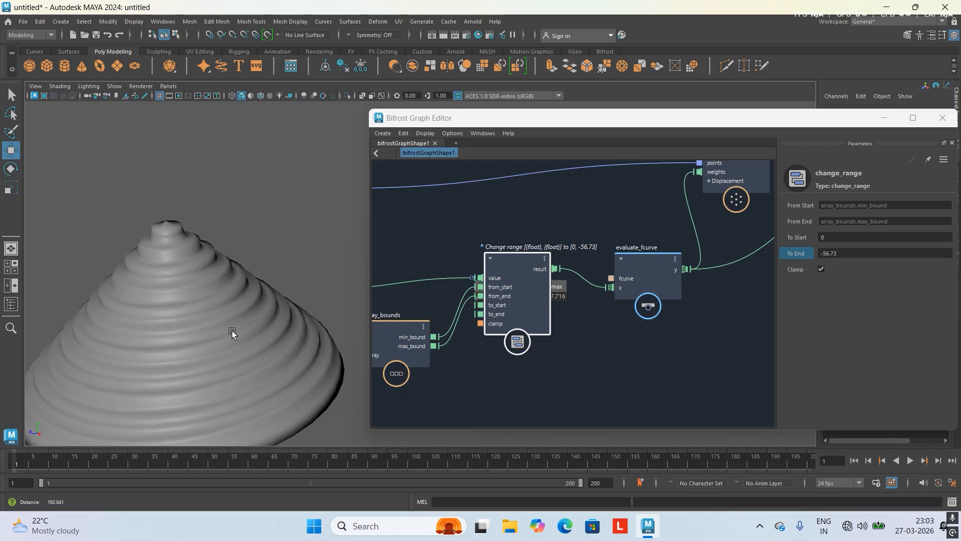
{"action": "right_click_drag", "start_coordinate": [224, 297], "coordinate": [300, 325], "text": "alt"}
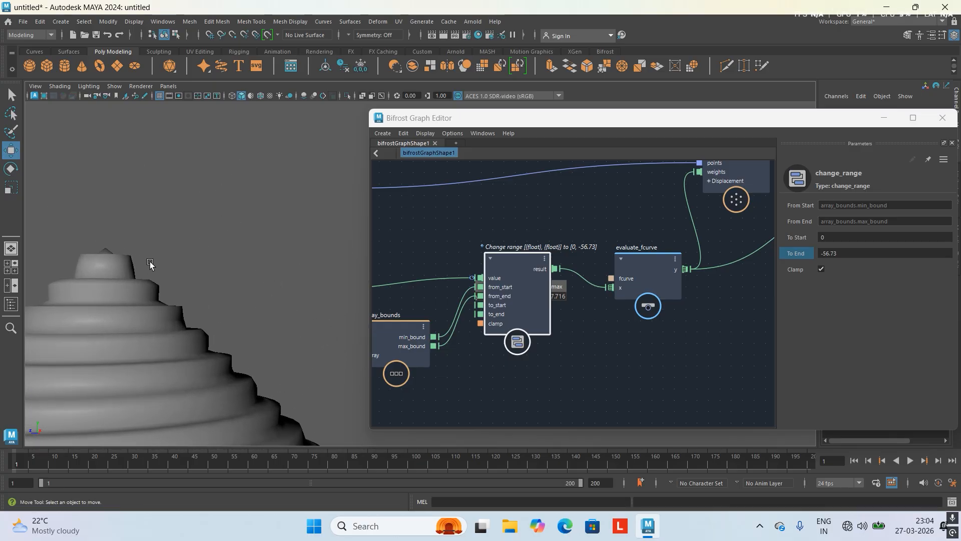
{"action": "middle_click_drag", "start_coordinate": [149, 264], "coordinate": [317, 322], "text": "alt"}
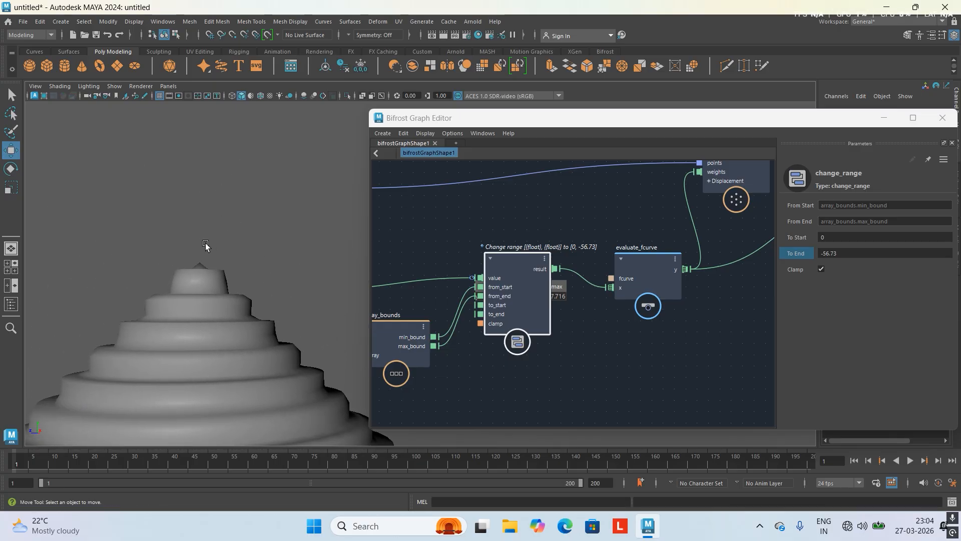
{"action": "left_click_drag", "start_coordinate": [205, 244], "coordinate": [231, 312], "text": "alt"}
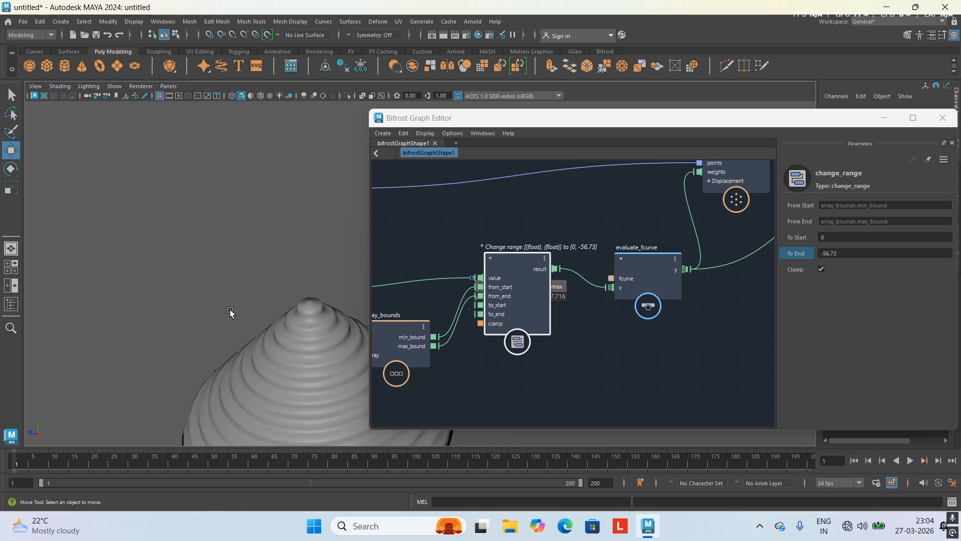
{"action": "middle_click_drag", "start_coordinate": [159, 242], "coordinate": [56, 165], "text": "alt"}
{"action": "right_click_drag", "start_coordinate": [56, 165], "coordinate": [199, 275], "text": "alt"}
{"action": "left_click_drag", "start_coordinate": [200, 274], "coordinate": [212, 253], "text": "alt"}
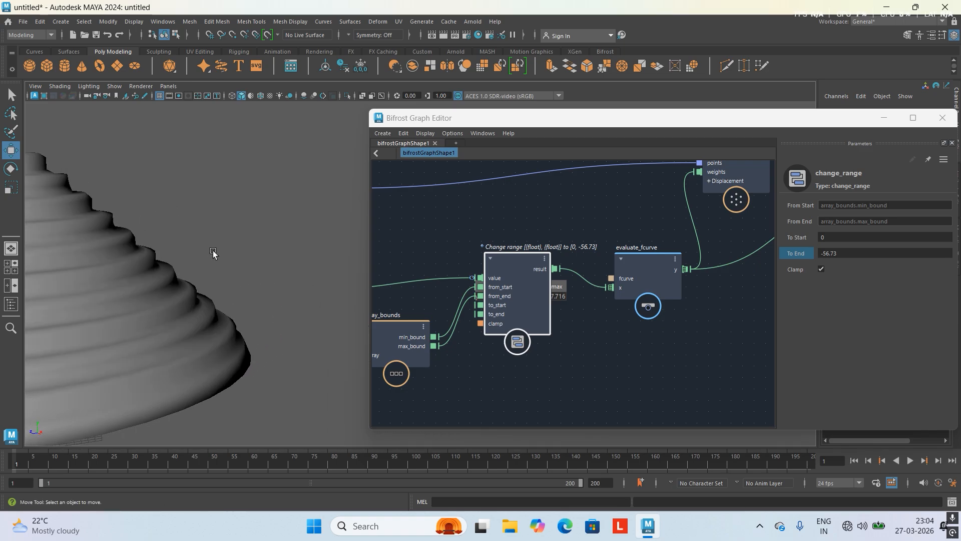
{"action": "middle_click_drag", "start_coordinate": [212, 254], "coordinate": [345, 293], "text": "alt"}
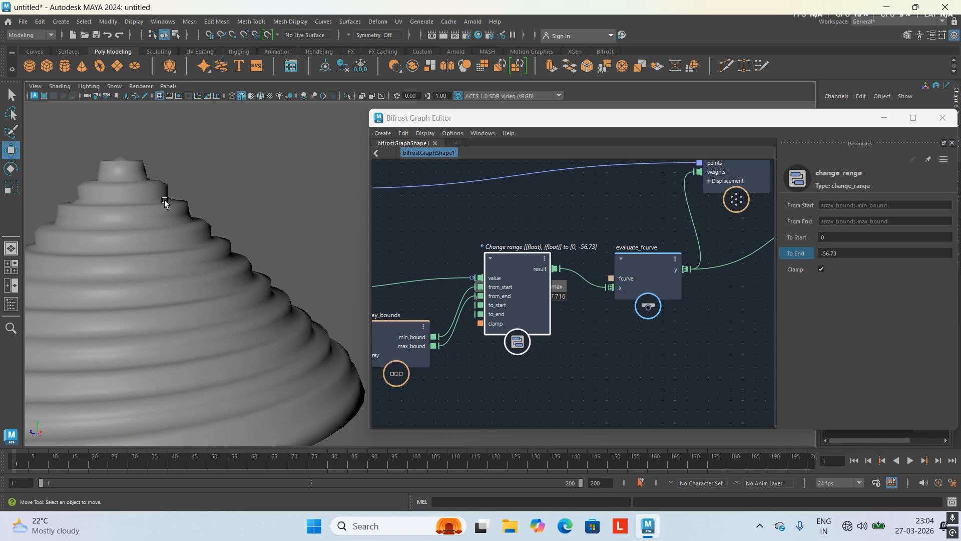
{"action": "left_click_drag", "start_coordinate": [165, 202], "coordinate": [202, 144], "text": "alt"}
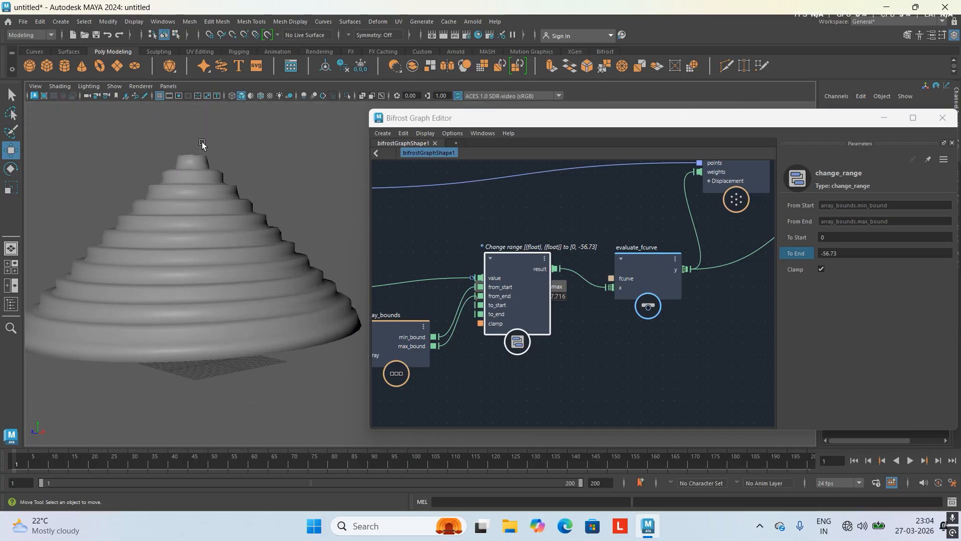
{"action": "scroll", "coordinate": [257, 236], "scroll_direction": "up", "scroll_amount": 4}
{"action": "left_click_drag", "start_coordinate": [257, 236], "coordinate": [283, 245], "text": "alt"}
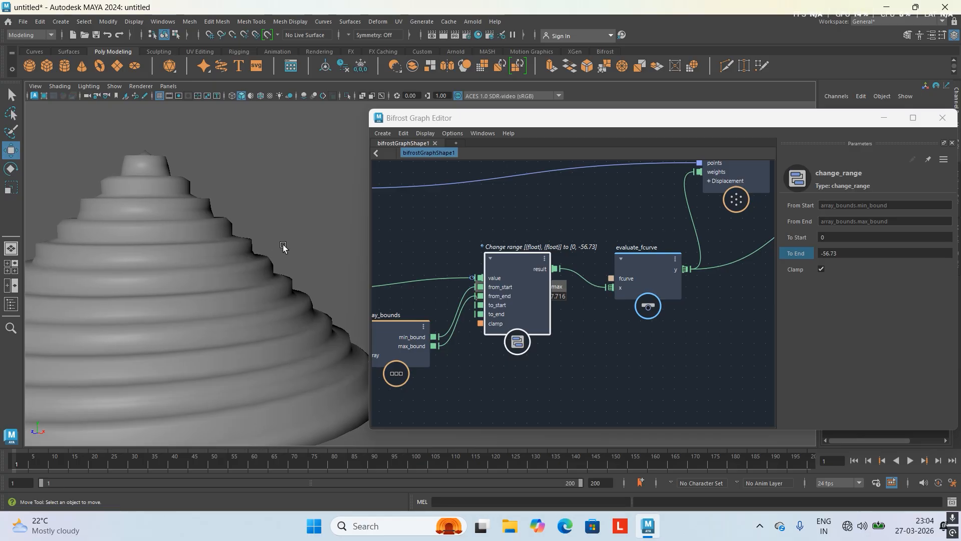
Step: Examine the nodes feeding change_range and the banded cone from a closer viewpoint
{"action": "scroll", "coordinate": [615, 219], "scroll_direction": "down", "scroll_amount": 5}
{"action": "middle_click_drag", "start_coordinate": [618, 220], "coordinate": [716, 227]}
{"action": "scroll", "coordinate": [580, 241], "scroll_direction": "up", "scroll_amount": 3}
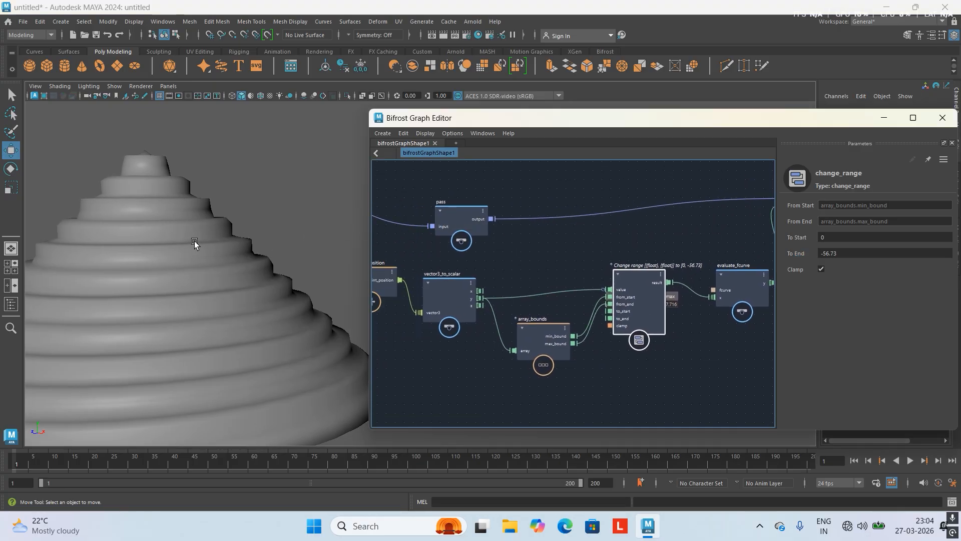
{"action": "scroll", "coordinate": [195, 241], "scroll_direction": "down", "scroll_amount": 4}
{"action": "middle_click_drag", "start_coordinate": [198, 242], "coordinate": [169, 173], "text": "alt"}
{"action": "right_click_drag", "start_coordinate": [168, 173], "coordinate": [293, 302], "text": "alt"}
{"action": "middle_click_drag", "start_coordinate": [229, 245], "coordinate": [375, 220], "text": "alt"}
{"action": "scroll", "coordinate": [664, 240], "scroll_direction": "down", "scroll_amount": 1}
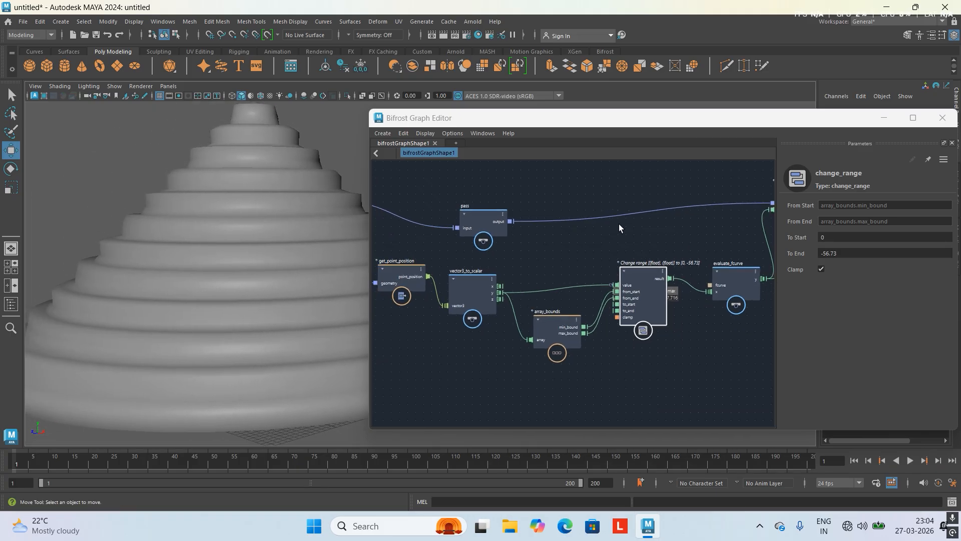
Step: Apply the preset curve that rises linearly from 0 to 1 to the Fcurve of the evaluate_fcurve node
{"action": "middle_click_drag", "start_coordinate": [618, 224], "coordinate": [509, 209]}
{"action": "scroll", "coordinate": [527, 216], "scroll_direction": "up", "scroll_amount": 3}
{"action": "left_click", "coordinate": [687, 292]}
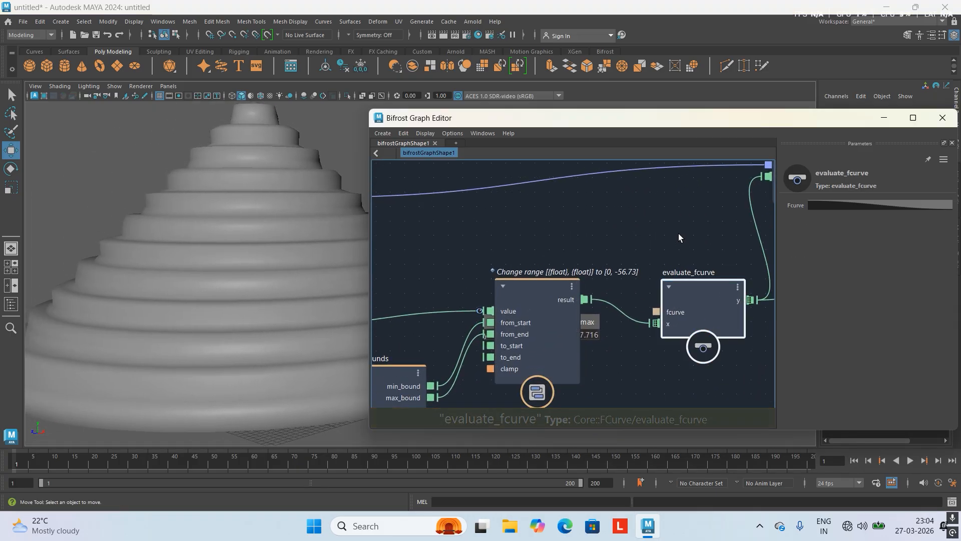
{"action": "middle_click_drag", "start_coordinate": [761, 232], "coordinate": [650, 239]}
{"action": "left_click", "coordinate": [872, 204]}
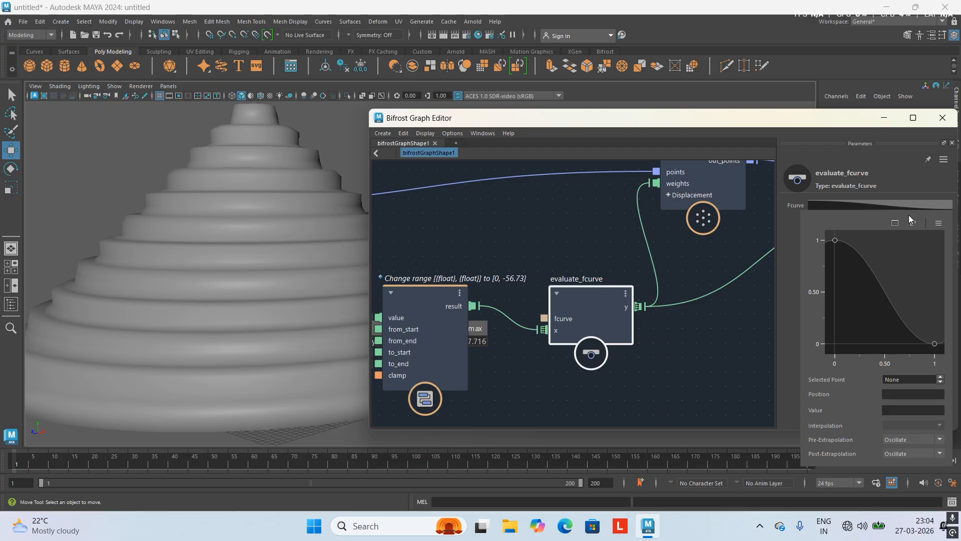
{"action": "left_click", "coordinate": [938, 224]}
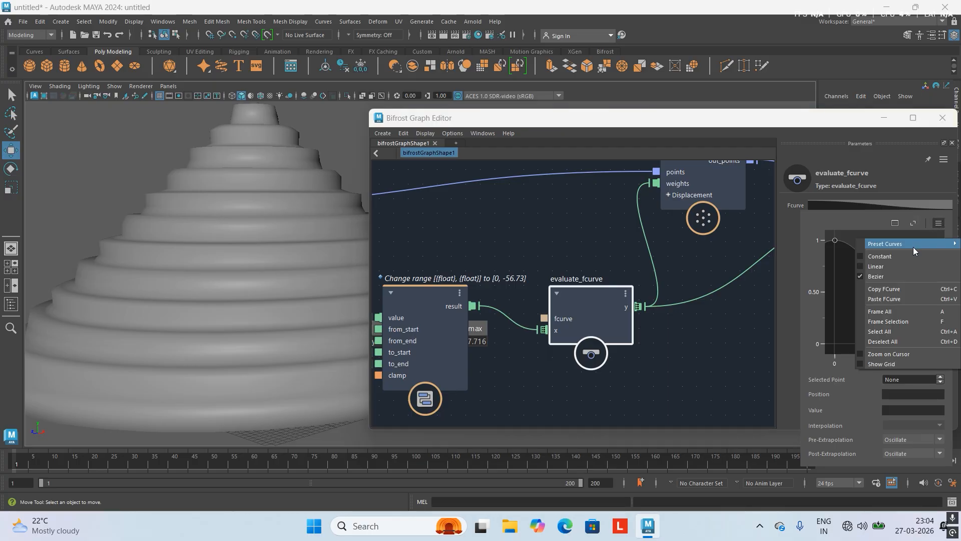
{"action": "left_click", "coordinate": [845, 266]}
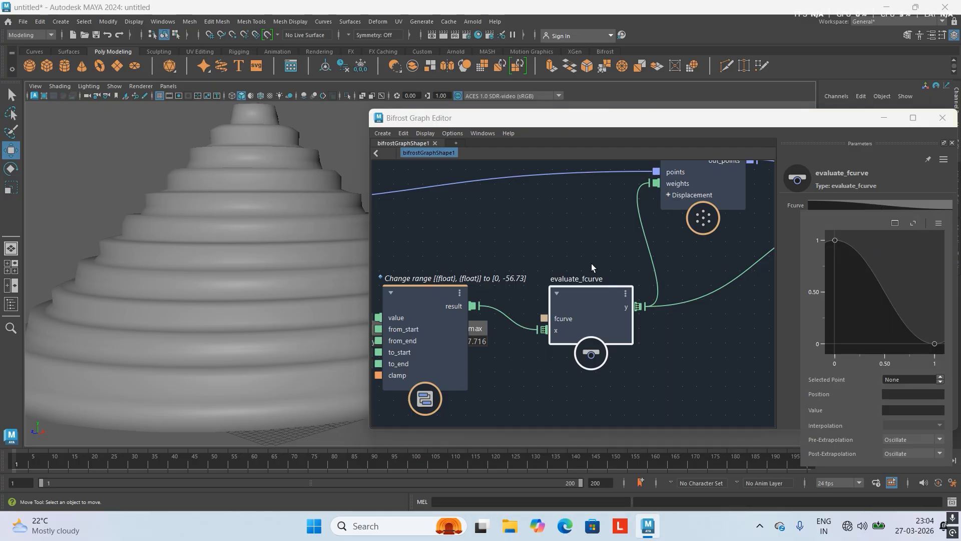
{"action": "left_click", "coordinate": [939, 223]}
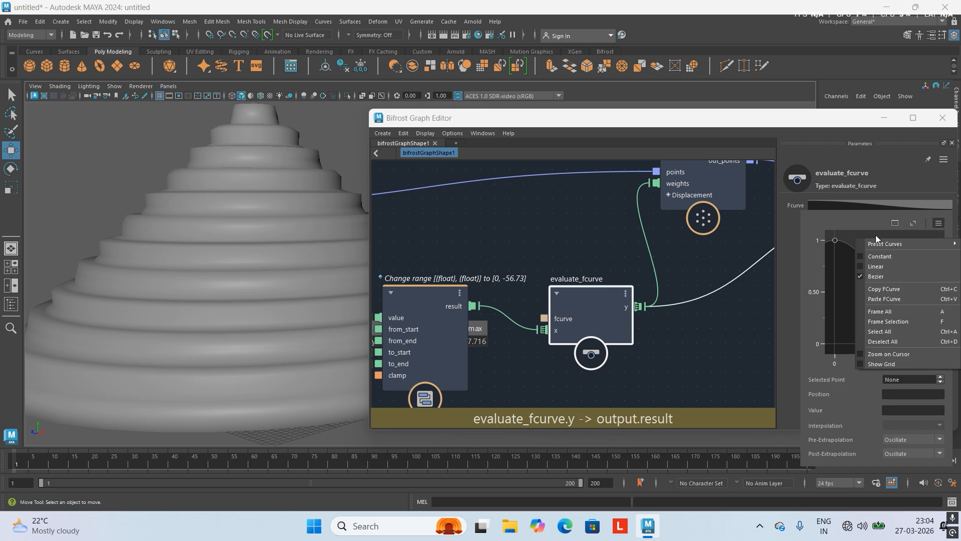
{"action": "left_click", "coordinate": [846, 288]}
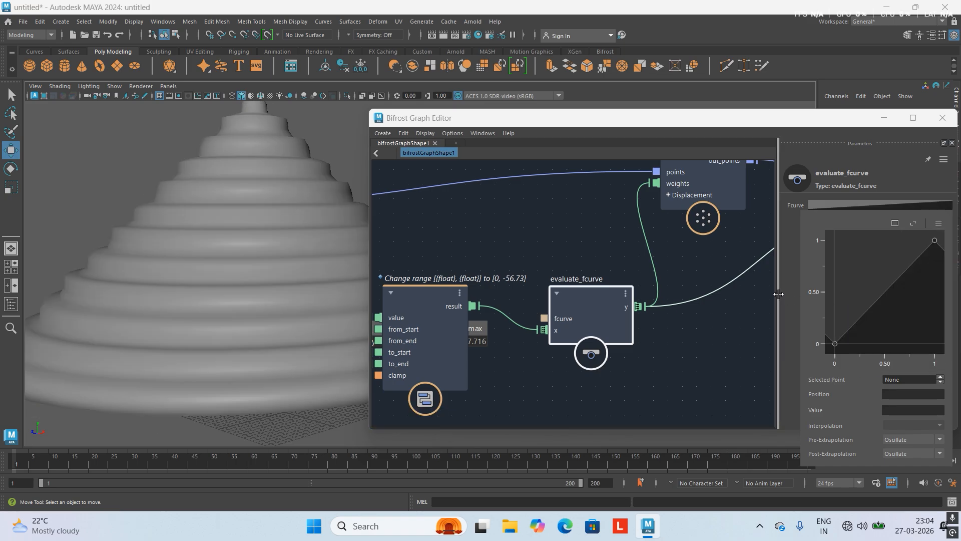
Step: Inspect the cone's tip and sides with the linear curve's band profile
{"action": "scroll", "coordinate": [233, 211], "scroll_direction": "down", "scroll_amount": 3}
{"action": "middle_click_drag", "start_coordinate": [233, 211], "coordinate": [136, 237], "text": "alt"}
{"action": "scroll", "coordinate": [175, 253], "scroll_direction": "up", "scroll_amount": 4}
{"action": "middle_click_drag", "start_coordinate": [221, 272], "coordinate": [310, 298], "text": "alt"}
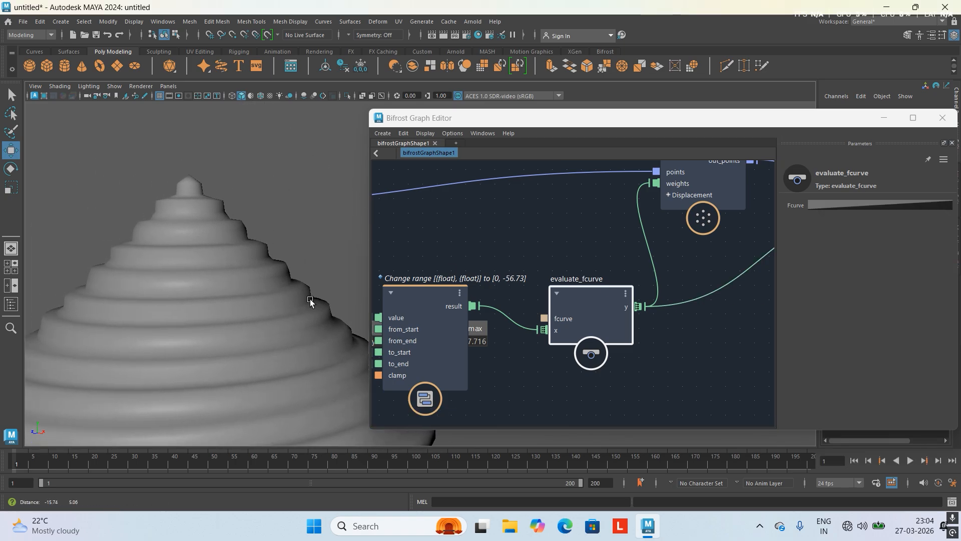
{"action": "left_click_drag", "start_coordinate": [311, 299], "coordinate": [255, 280], "text": "alt"}
{"action": "scroll", "coordinate": [271, 272], "scroll_direction": "down", "scroll_amount": 5}
{"action": "middle_click_drag", "start_coordinate": [272, 271], "coordinate": [251, 211], "text": "alt"}
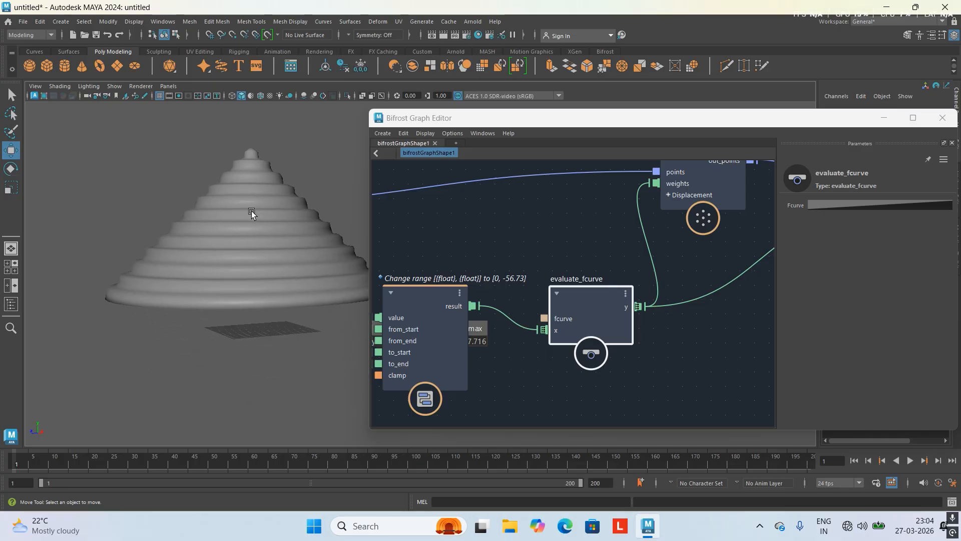
{"action": "scroll", "coordinate": [252, 211], "scroll_direction": "up", "scroll_amount": 3}
Step: Review the graph from displace_points back to get_point_position, including the change_range and evaluate_fcurve connections
{"action": "scroll", "coordinate": [569, 272], "scroll_direction": "down", "scroll_amount": 4}
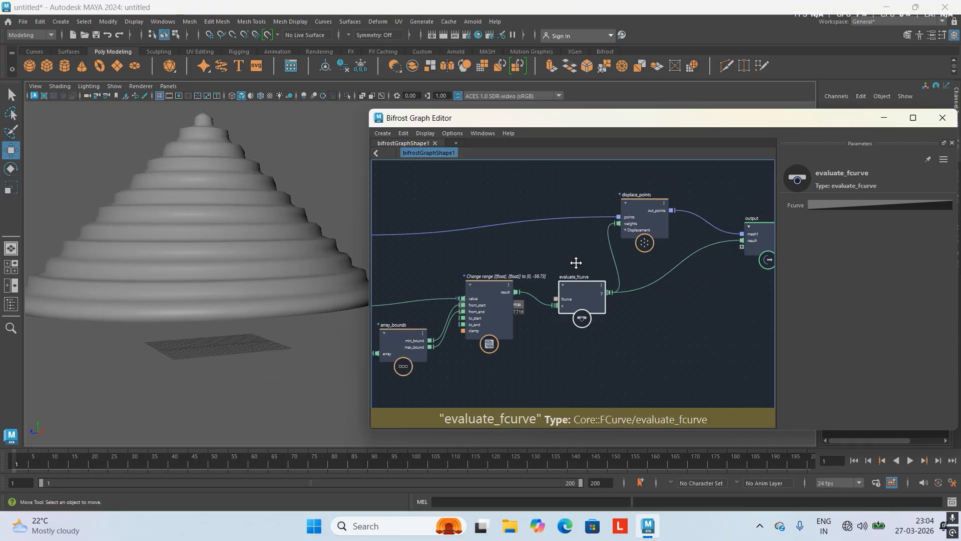
{"action": "middle_click_drag", "start_coordinate": [575, 262], "coordinate": [656, 245]}
{"action": "middle_click_drag", "start_coordinate": [545, 235], "coordinate": [664, 230]}
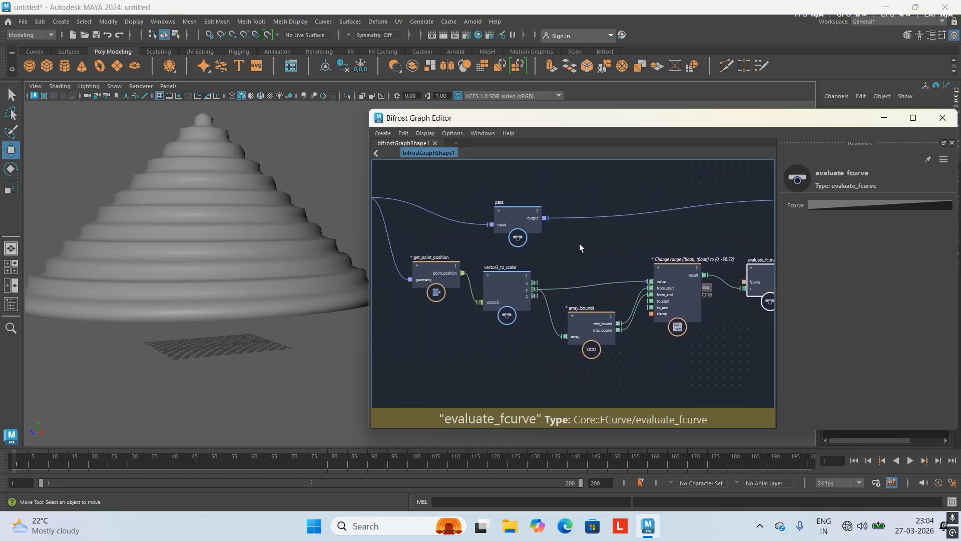
{"action": "middle_click_drag", "start_coordinate": [580, 247], "coordinate": [653, 263]}
{"action": "scroll", "coordinate": [665, 258], "scroll_direction": "up", "scroll_amount": 3}
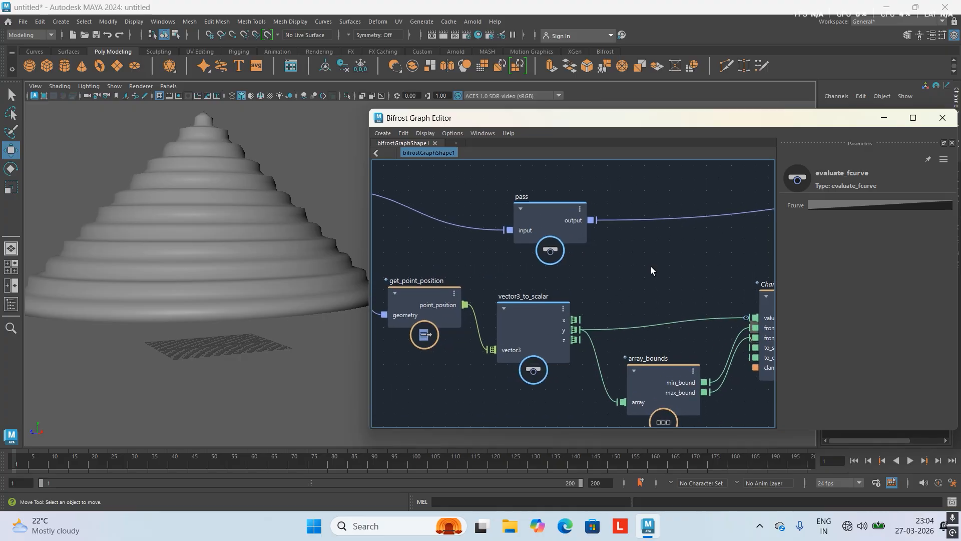
{"action": "middle_click_drag", "start_coordinate": [569, 252], "coordinate": [454, 237]}
{"action": "scroll", "coordinate": [573, 240], "scroll_direction": "down", "scroll_amount": 1}
{"action": "scroll", "coordinate": [572, 240], "scroll_direction": "down", "scroll_amount": 1}
{"action": "middle_click_drag", "start_coordinate": [573, 240], "coordinate": [464, 223]}
{"action": "scroll", "coordinate": [470, 225], "scroll_direction": "up", "scroll_amount": 3}
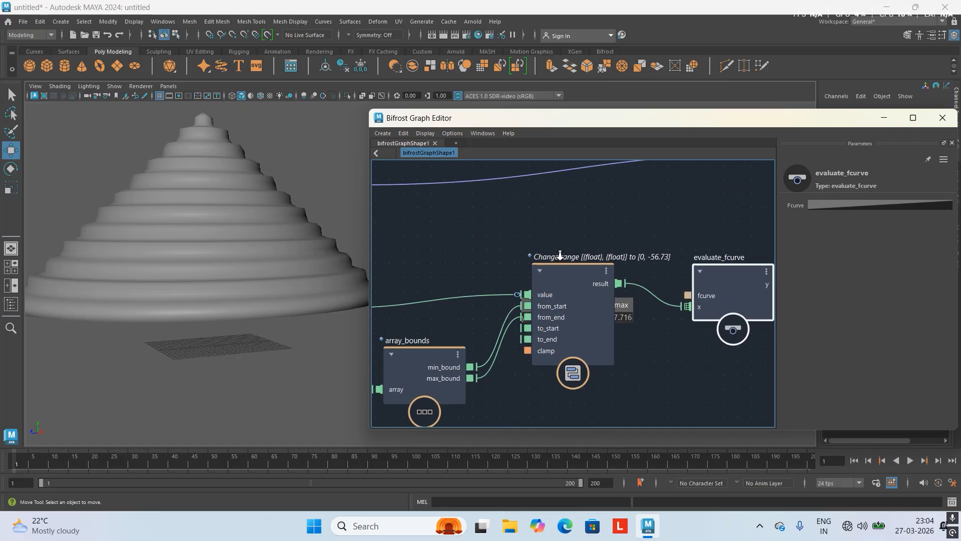
{"action": "middle_click_drag", "start_coordinate": [573, 253], "coordinate": [479, 203]}
{"action": "scroll", "coordinate": [536, 203], "scroll_direction": "up", "scroll_amount": 2}
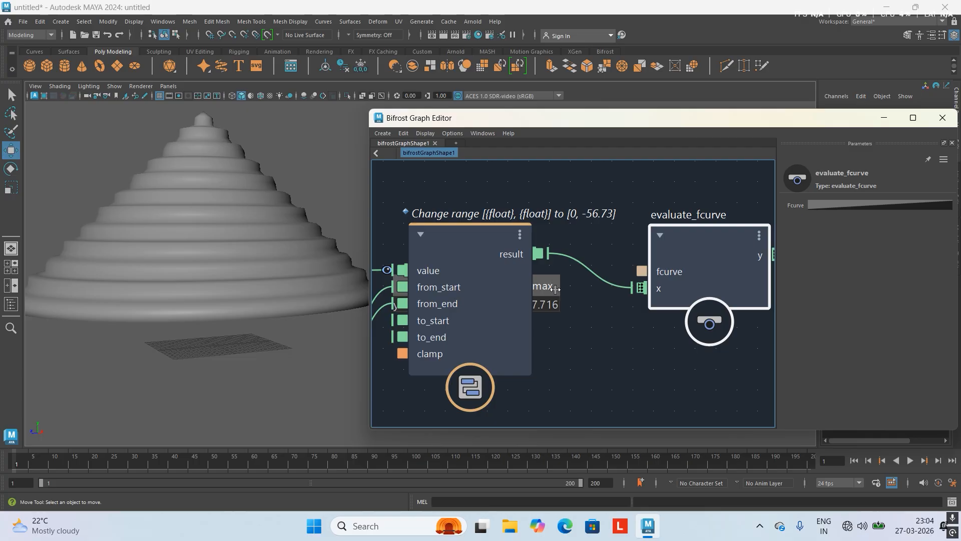
{"action": "scroll", "coordinate": [581, 280], "scroll_direction": "down", "scroll_amount": 5}
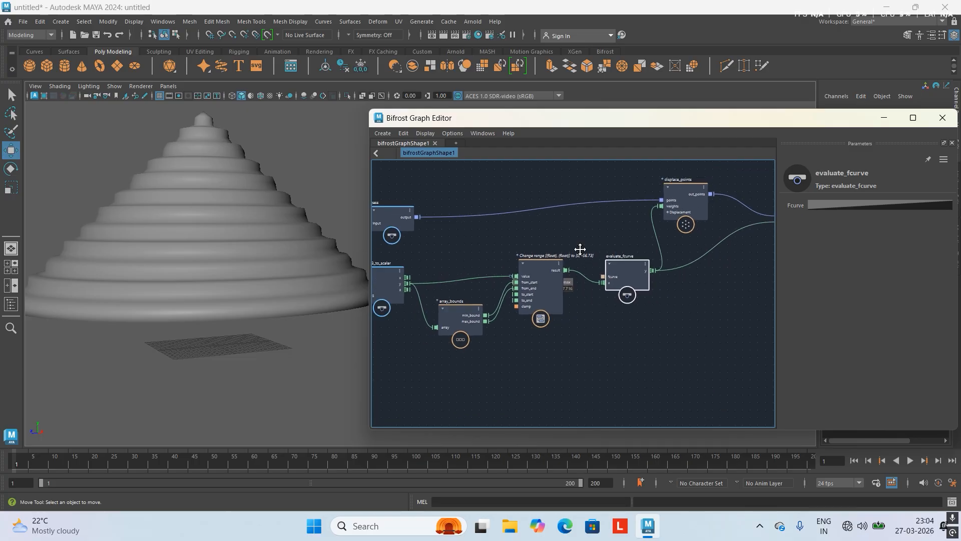
{"action": "middle_click_drag", "start_coordinate": [579, 251], "coordinate": [692, 232]}
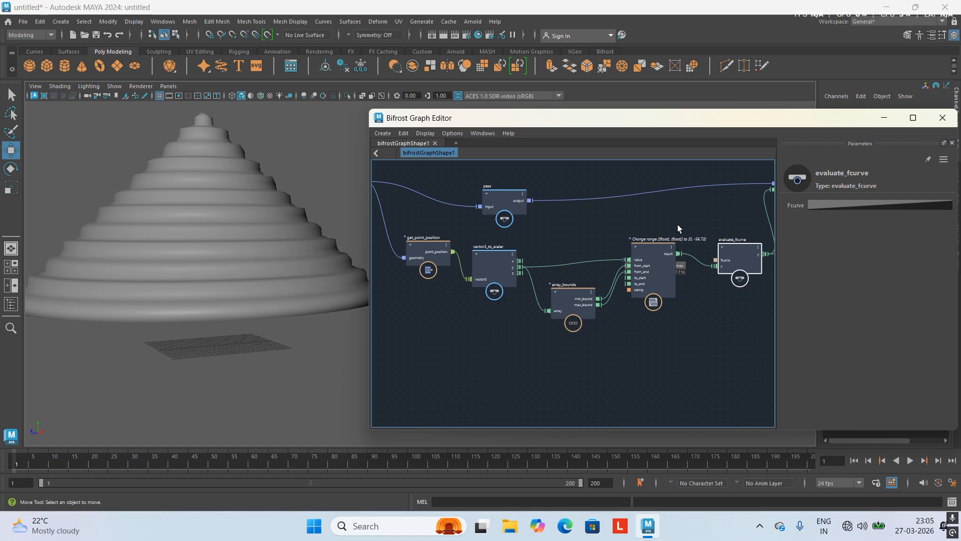
Step: Inspect the cone from slightly above and trace the node chain through to evaluate_fcurve
{"action": "left_click_drag", "start_coordinate": [307, 187], "coordinate": [273, 214], "text": "alt"}
{"action": "mouse_move", "coordinate": [273, 215]}
{"action": "right_mouse_down", "text": "alt"}
{"action": "mouse_move", "coordinate": [308, 252]}
{"action": "mouse_move", "coordinate": [276, 233]}
{"action": "right_mouse_up", "text": "alt"}
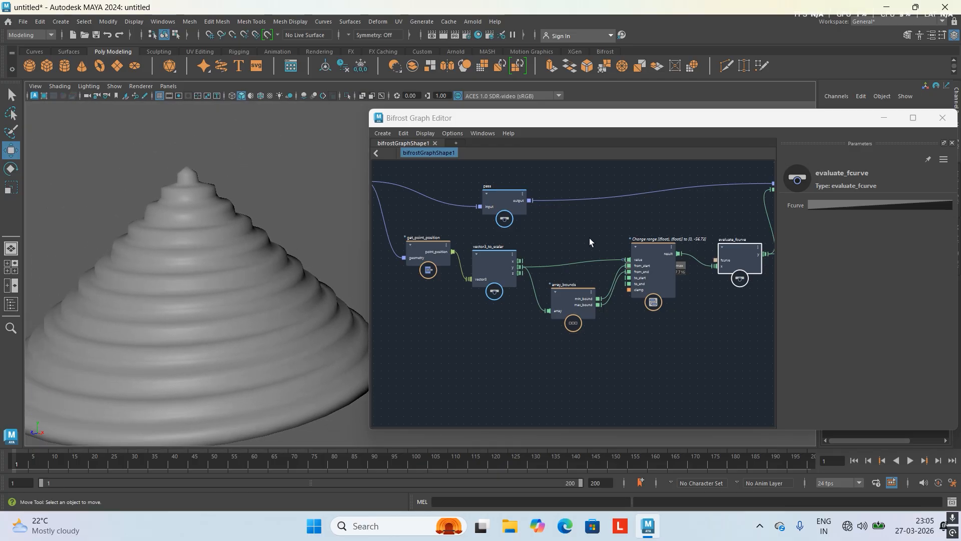
{"action": "scroll", "coordinate": [607, 246], "scroll_direction": "down", "scroll_amount": 4}
{"action": "middle_click_drag", "start_coordinate": [598, 218], "coordinate": [798, 219], "text": "alt"}
{"action": "scroll", "coordinate": [607, 268], "scroll_direction": "up", "scroll_amount": 5}
{"action": "scroll", "coordinate": [627, 231], "scroll_direction": "down", "scroll_amount": 2}
{"action": "middle_click_drag", "start_coordinate": [585, 232], "coordinate": [469, 309], "text": "alt"}
{"action": "scroll", "coordinate": [622, 256], "scroll_direction": "up", "scroll_amount": 4}
{"action": "scroll", "coordinate": [467, 293], "scroll_direction": "down", "scroll_amount": 2}
{"action": "middle_click_drag", "start_coordinate": [564, 290], "coordinate": [420, 267], "text": "alt"}
{"action": "scroll", "coordinate": [491, 263], "scroll_direction": "down", "scroll_amount": 1}
{"action": "scroll", "coordinate": [605, 273], "scroll_direction": "down", "scroll_amount": 2}
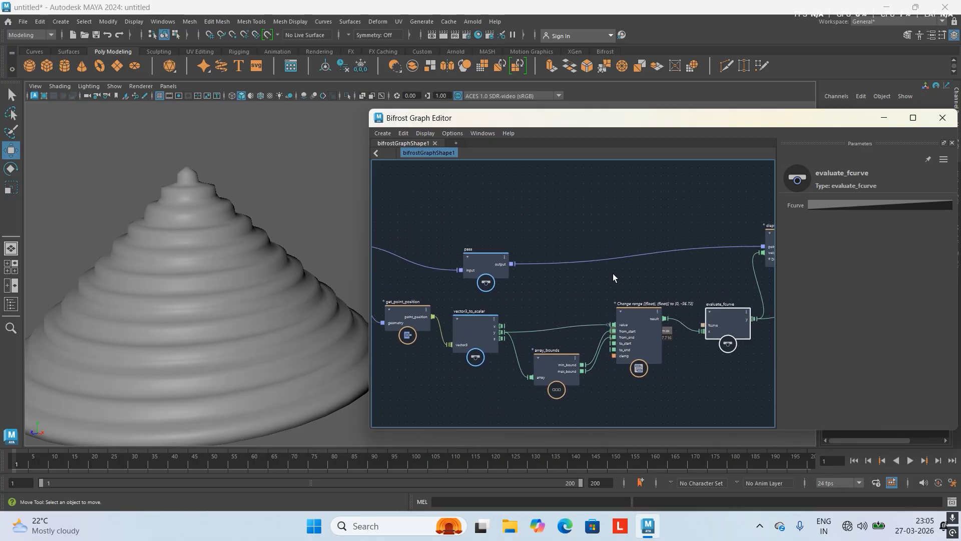
{"action": "middle_click_drag", "start_coordinate": [649, 275], "coordinate": [493, 227], "text": "alt"}
{"action": "scroll", "coordinate": [659, 279], "scroll_direction": "up", "scroll_amount": 4}
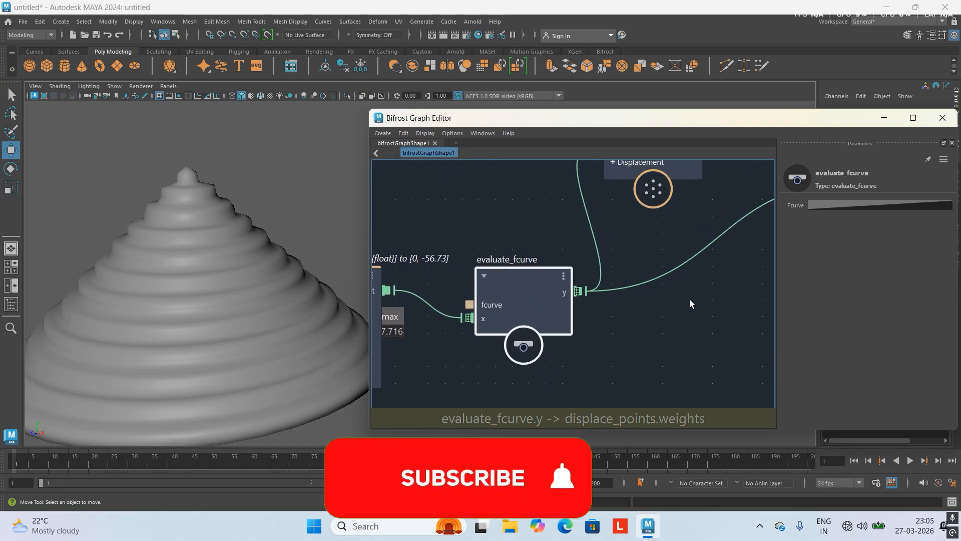
Step: Examine the displacement weights connection and the links between get_point_position, vector3_to_scalar, array_bounds and change_range
{"action": "middle_click_drag", "start_coordinate": [691, 301], "coordinate": [698, 365], "text": "alt"}
{"action": "scroll", "coordinate": [521, 233], "scroll_direction": "down", "scroll_amount": 4}
{"action": "middle_click_drag", "start_coordinate": [533, 244], "coordinate": [755, 230], "text": "alt"}
{"action": "scroll", "coordinate": [510, 263], "scroll_direction": "down", "scroll_amount": 1}
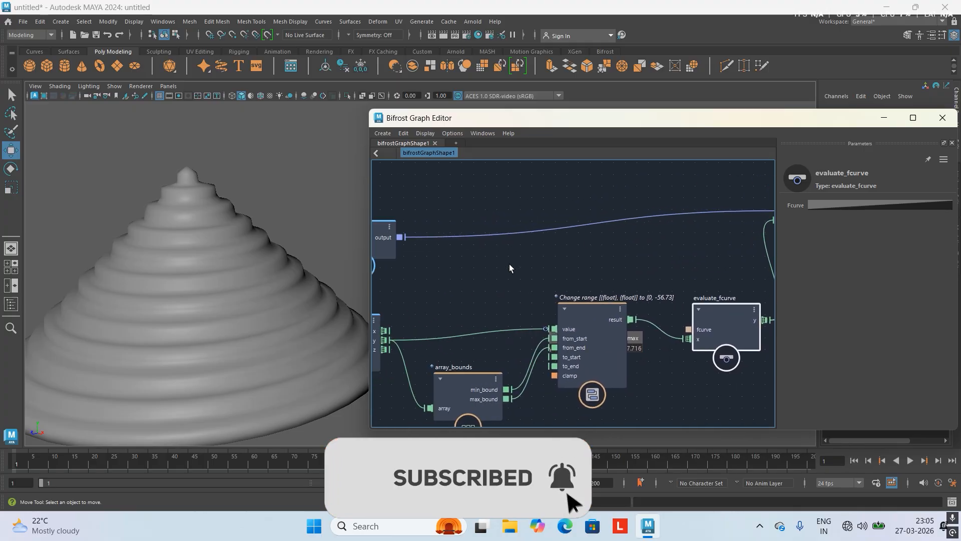
{"action": "scroll", "coordinate": [509, 264], "scroll_direction": "up", "scroll_amount": 4}
{"action": "middle_click_drag", "start_coordinate": [501, 265], "coordinate": [722, 248], "text": "alt"}
{"action": "scroll", "coordinate": [638, 241], "scroll_direction": "down", "scroll_amount": 6}
{"action": "middle_click_drag", "start_coordinate": [631, 241], "coordinate": [723, 232], "text": "alt"}
{"action": "scroll", "coordinate": [669, 263], "scroll_direction": "up", "scroll_amount": 4}
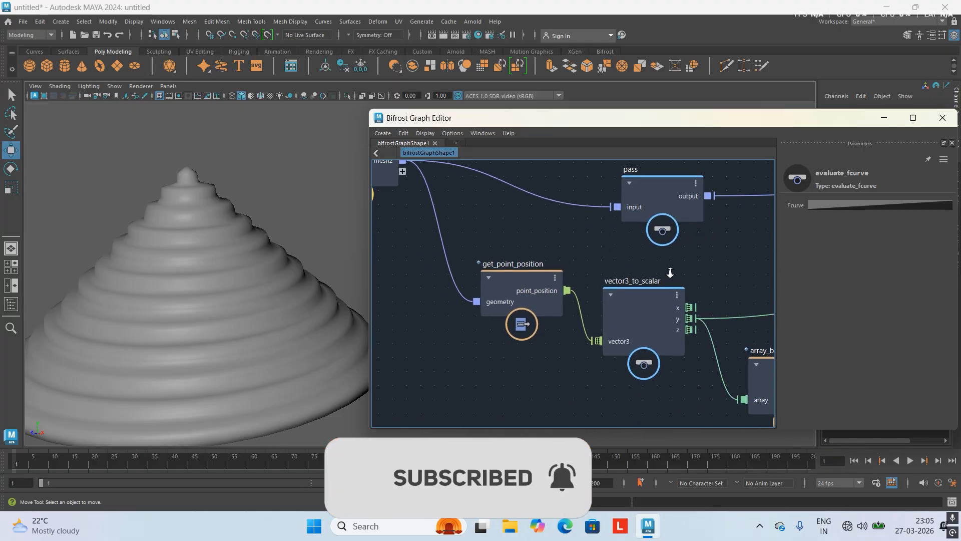
{"action": "scroll", "coordinate": [667, 270], "scroll_direction": "up", "scroll_amount": 1}
{"action": "scroll", "coordinate": [583, 244], "scroll_direction": "down", "scroll_amount": 1}
{"action": "middle_click_drag", "start_coordinate": [587, 243], "coordinate": [460, 238], "text": "alt"}
{"action": "scroll", "coordinate": [558, 237], "scroll_direction": "down", "scroll_amount": 4}
{"action": "middle_click_drag", "start_coordinate": [550, 238], "coordinate": [434, 242], "text": "alt"}
{"action": "scroll", "coordinate": [517, 249], "scroll_direction": "down", "scroll_amount": 1}
{"action": "scroll", "coordinate": [508, 241], "scroll_direction": "up", "scroll_amount": 4}
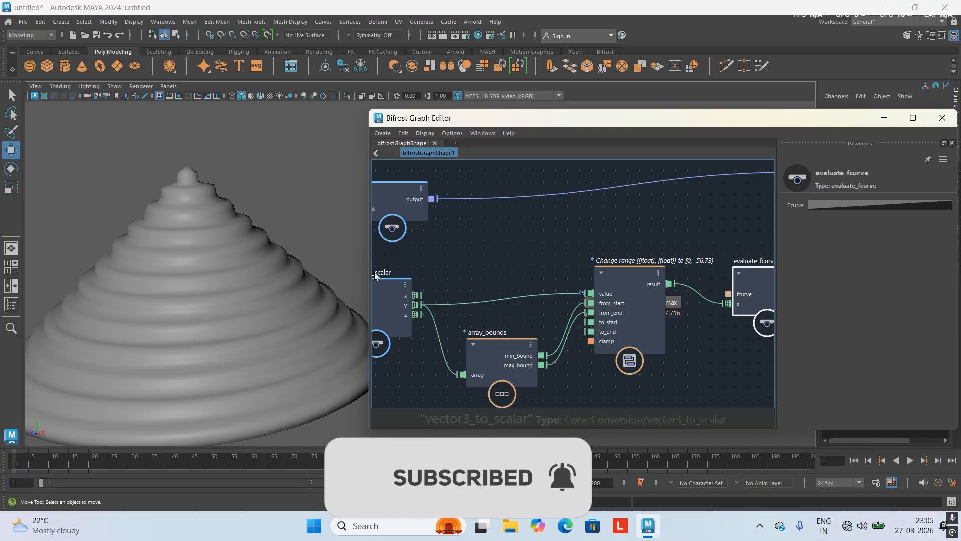
Step: Trace the graph back to the pConeShape1 and pSphereShape1 input nodes and examine them
{"action": "scroll", "coordinate": [632, 235], "scroll_direction": "down", "scroll_amount": 1}
{"action": "middle_click_drag", "start_coordinate": [633, 236], "coordinate": [677, 255], "text": "alt"}
{"action": "scroll", "coordinate": [596, 258], "scroll_direction": "up", "scroll_amount": 1}
{"action": "scroll", "coordinate": [601, 258], "scroll_direction": "up", "scroll_amount": 1}
{"action": "scroll", "coordinate": [571, 256], "scroll_direction": "up", "scroll_amount": 1}
{"action": "middle_click_drag", "start_coordinate": [571, 256], "coordinate": [869, 241], "text": "alt"}
{"action": "scroll", "coordinate": [671, 250], "scroll_direction": "up", "scroll_amount": 1}
{"action": "scroll", "coordinate": [671, 250], "scroll_direction": "down", "scroll_amount": 3}
{"action": "scroll", "coordinate": [699, 234], "scroll_direction": "up", "scroll_amount": 1}
{"action": "scroll", "coordinate": [698, 235], "scroll_direction": "up", "scroll_amount": 2}
{"action": "middle_click_drag", "start_coordinate": [677, 230], "coordinate": [635, 289], "text": "alt"}
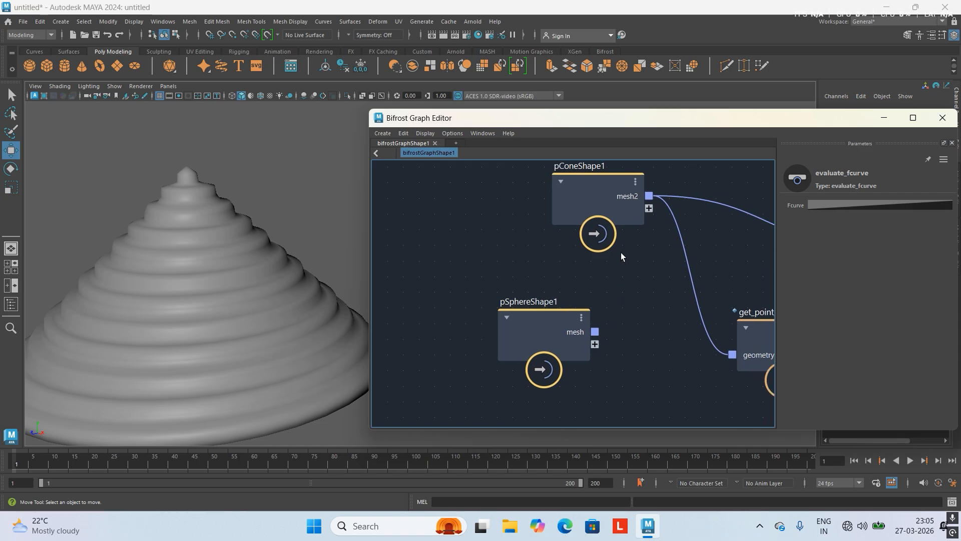
{"action": "middle_click_drag", "start_coordinate": [620, 253], "coordinate": [513, 291], "text": "alt"}
Step: Place the pConeShape1 node roughly above pSphereShape1 and close the Bifrost Graph Editor
{"action": "left_click_drag", "start_coordinate": [501, 222], "coordinate": [455, 220]}
{"action": "scroll", "coordinate": [527, 232], "scroll_direction": "down", "scroll_amount": 3}
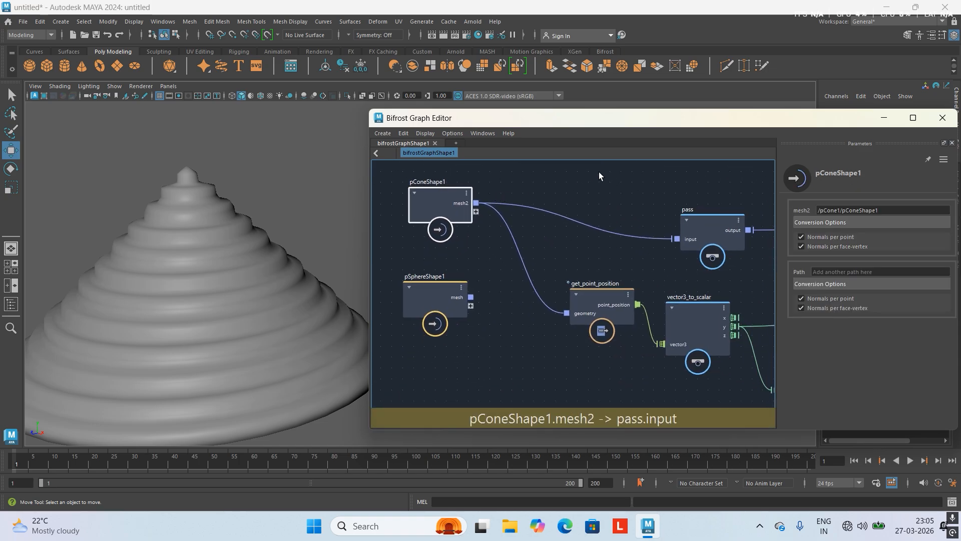
{"action": "left_click_drag", "start_coordinate": [657, 119], "coordinate": [468, 131]}
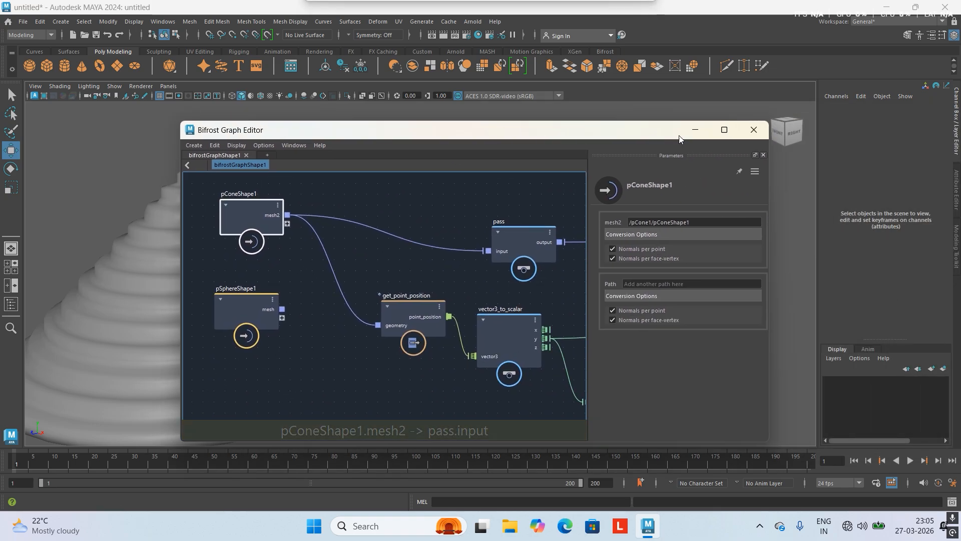
{"action": "left_click", "coordinate": [755, 131]}
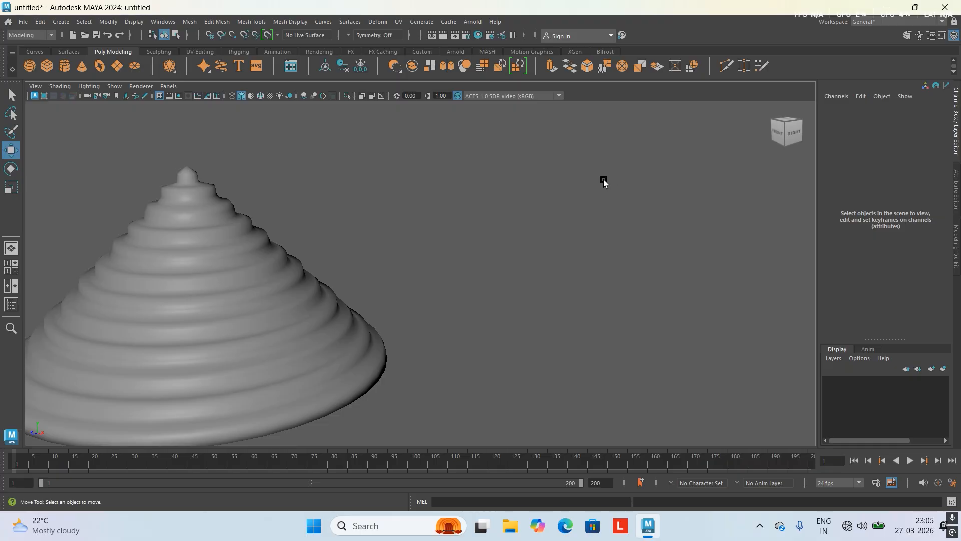
{"action": "key", "text": "alt+z"}
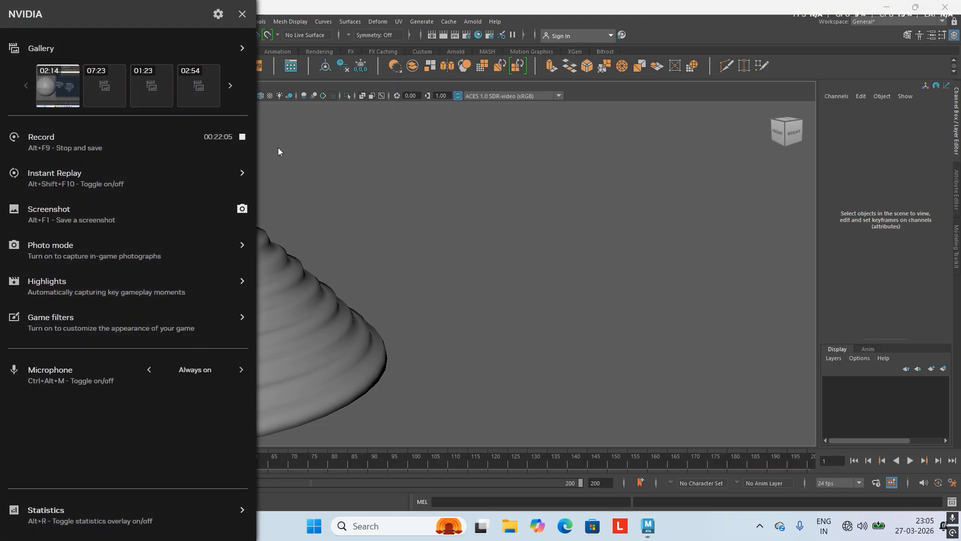